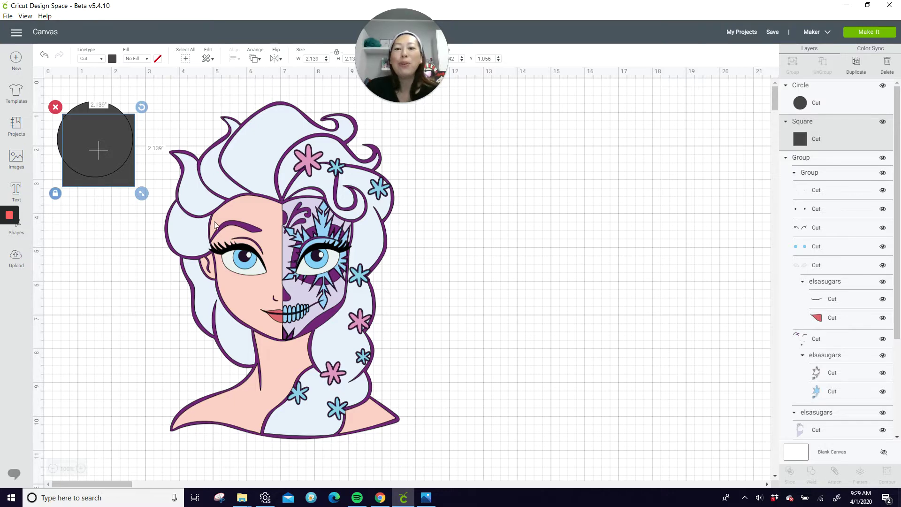
Step: Move the grouped portrait on the canvas clear of the circle and square
left_click_drag(291, 221, 351, 238)
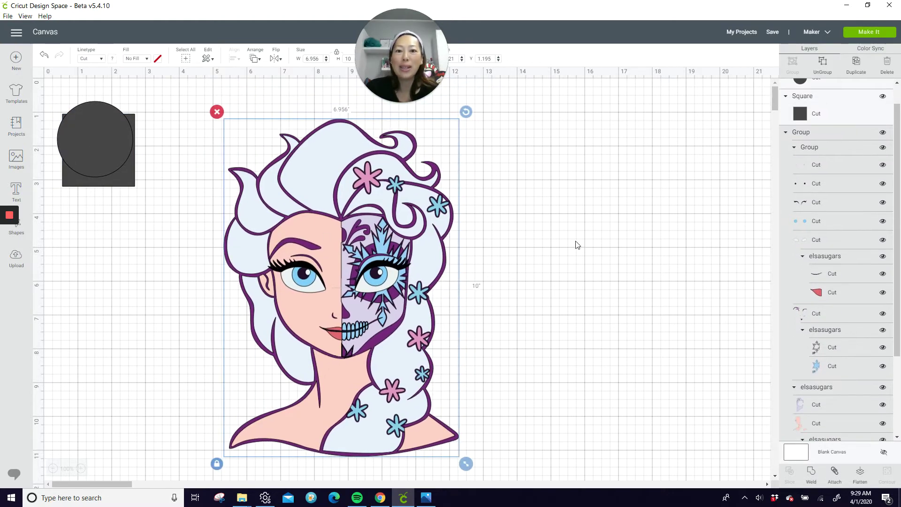
left_click(581, 246)
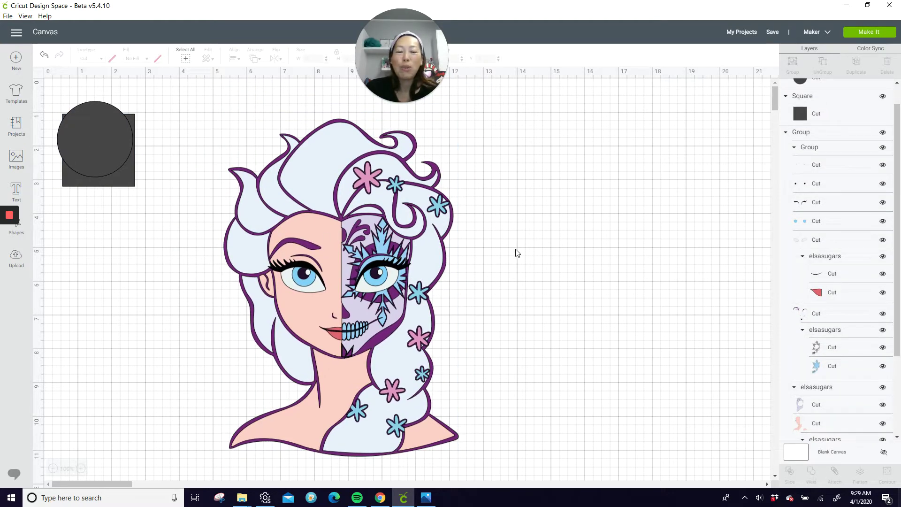
left_click_drag(328, 287, 325, 272)
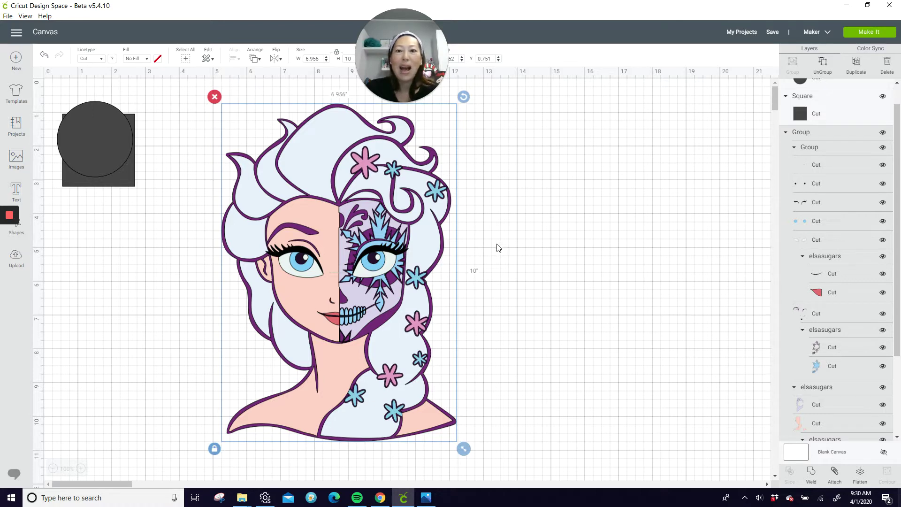
Step: Set the portrait's height to 26.5 inches with proportions locked, and move it to an open area of the canvas
left_click_drag(409, 57, 465, 56)
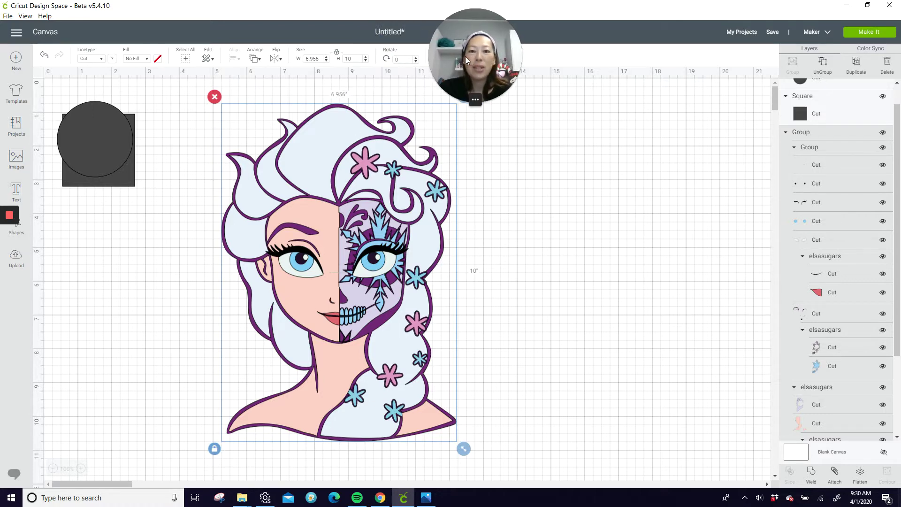
double_click(355, 59)
type("26")
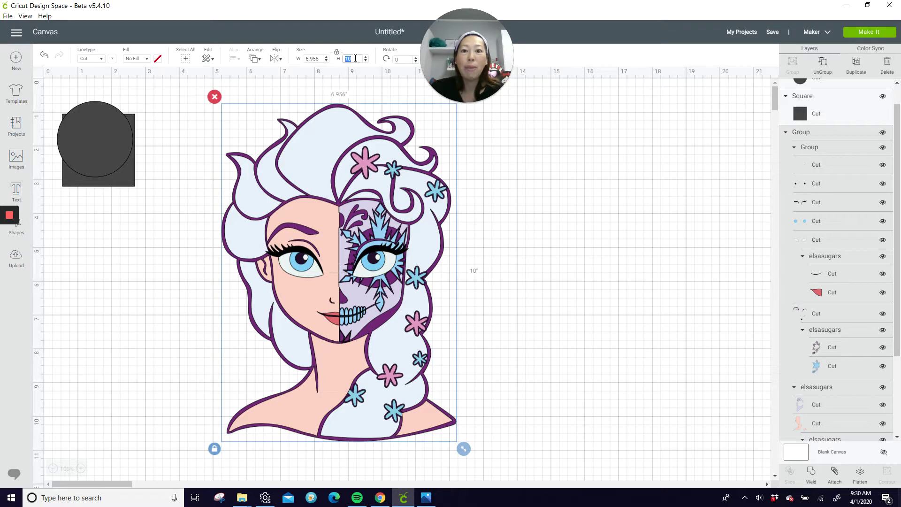
type(".5")
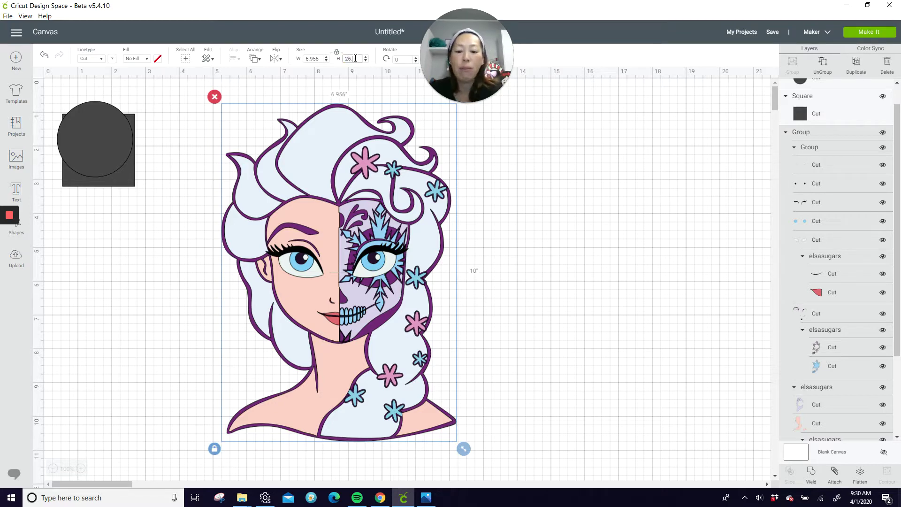
key("Tab")
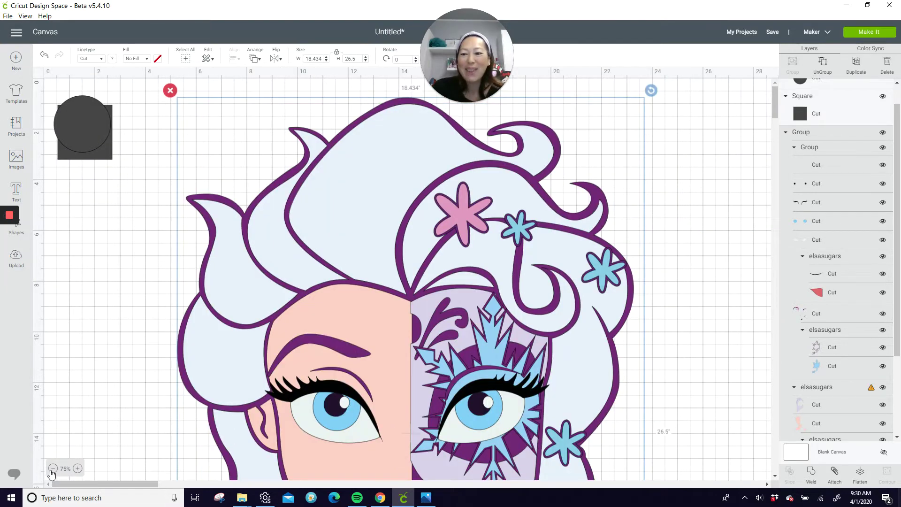
left_click(52, 469)
left_click(52, 469)
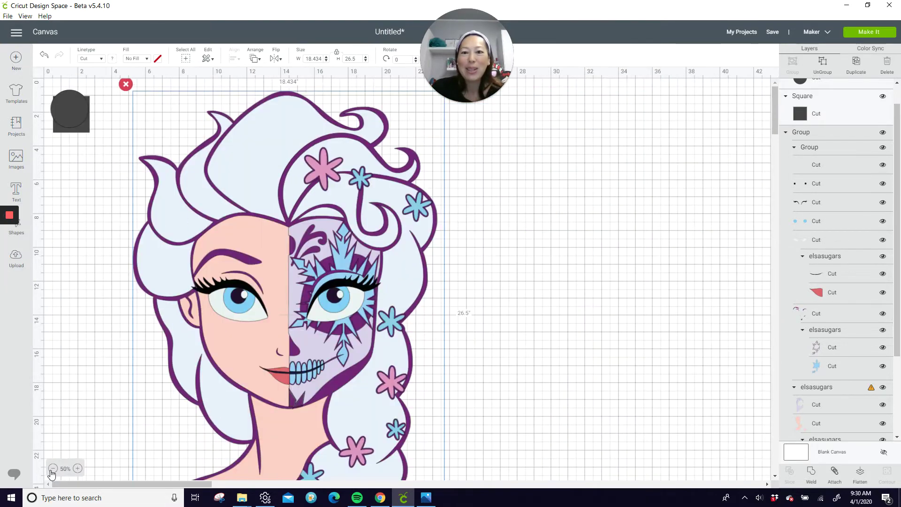
left_click(52, 468)
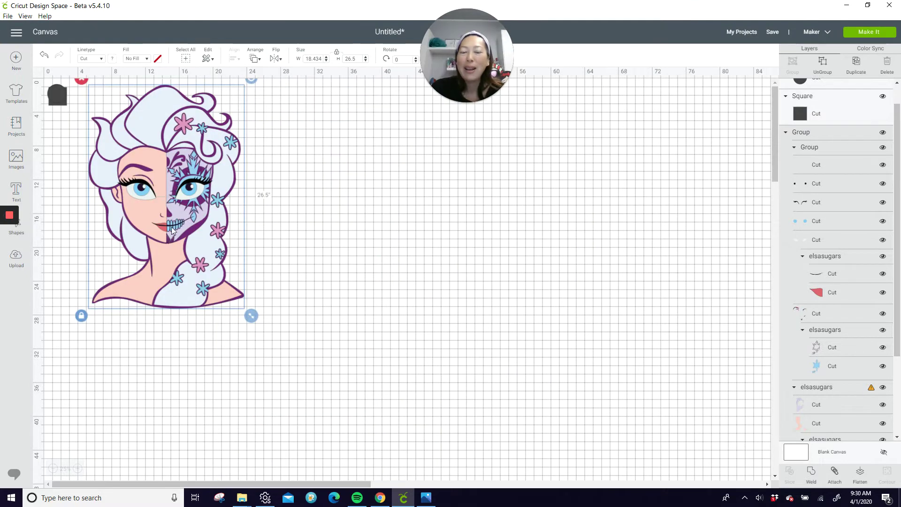
left_click_drag(197, 235, 335, 314)
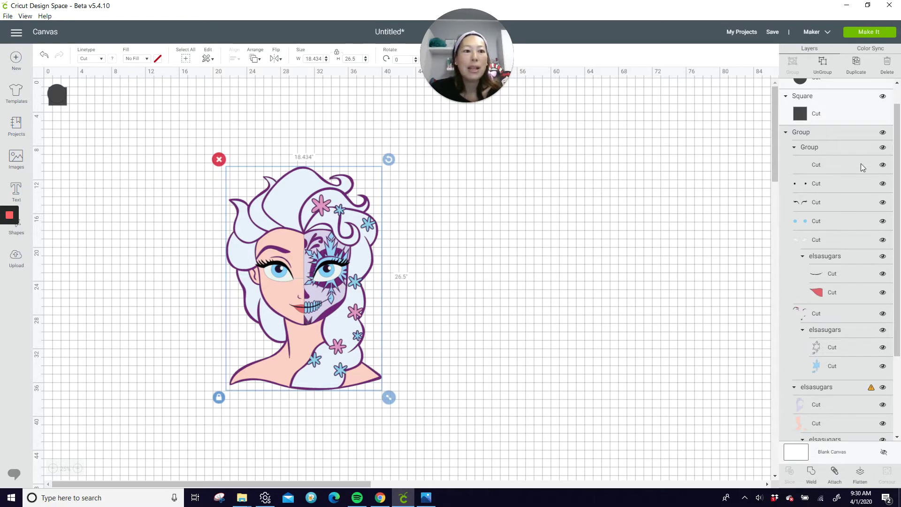
Step: Ungroup the portrait, move the facial features aside, and ungroup the remaining head artwork
left_click(822, 67)
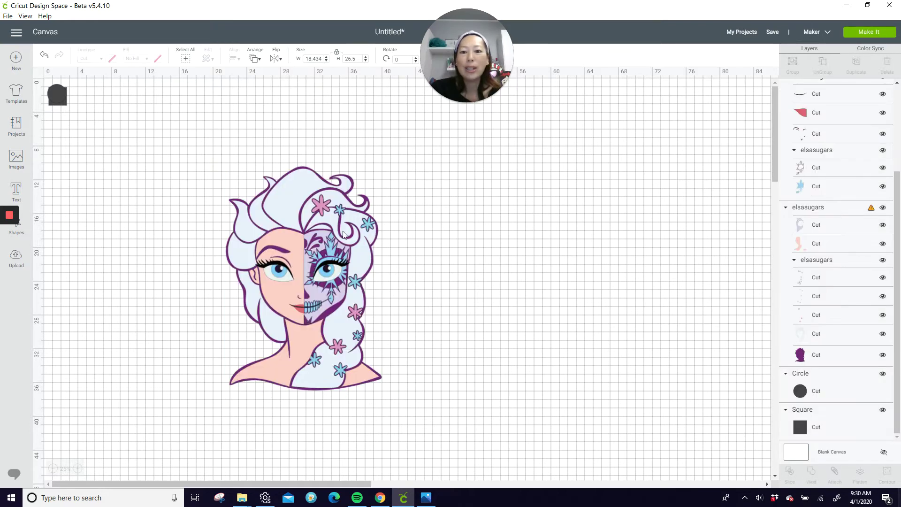
left_click_drag(330, 242, 644, 135)
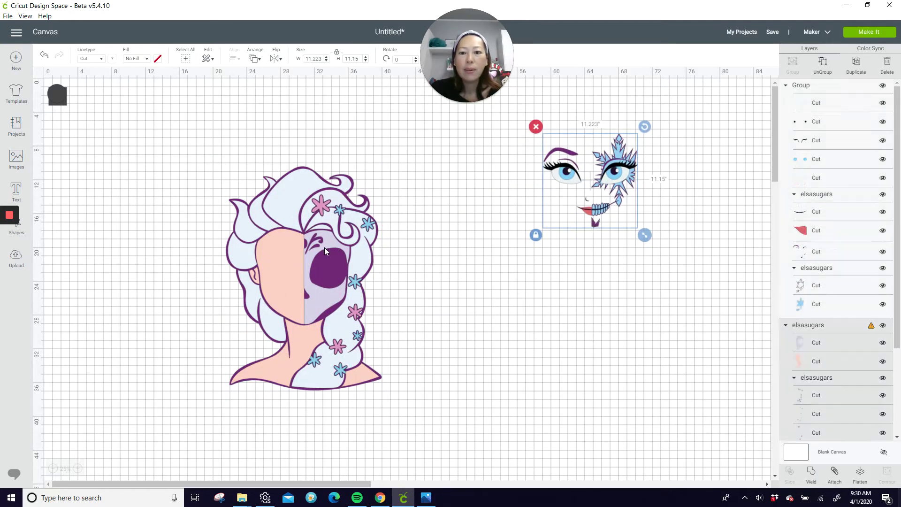
left_click_drag(325, 247, 295, 259)
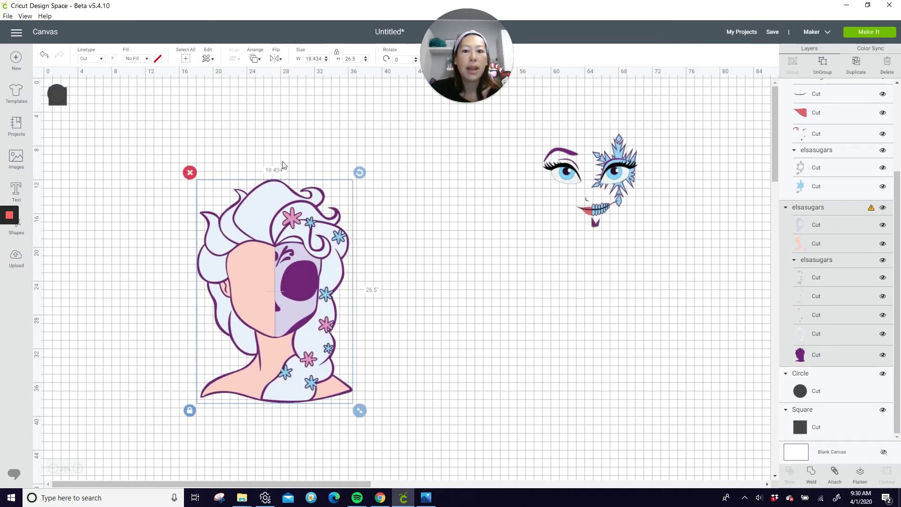
left_click(822, 61)
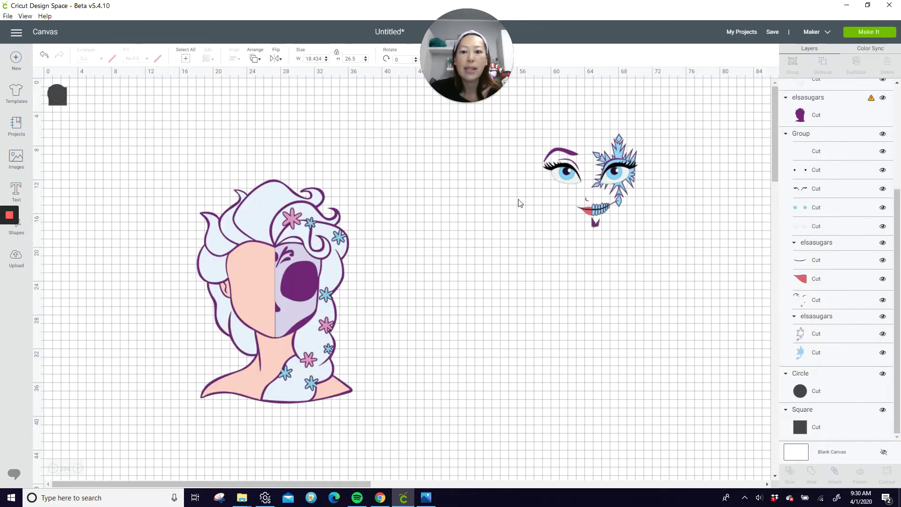
Step: Move the lavender skull half, hair and skin layers off the purple base silhouette, and shift the silhouette away from them
left_click(316, 260)
mouse_move(317, 258)
left_mouse_down()
mouse_move(390, 253)
mouse_move(307, 261)
left_mouse_up()
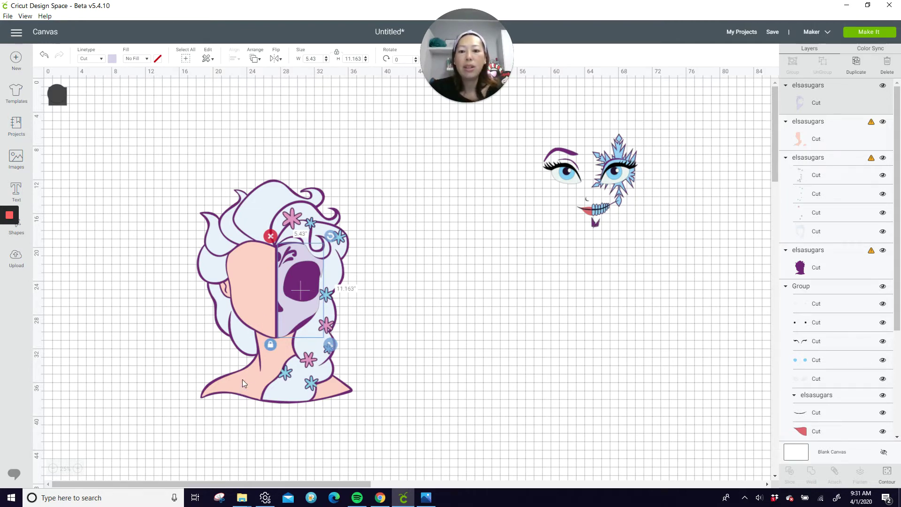
left_click_drag(294, 310, 526, 250)
left_click(260, 223)
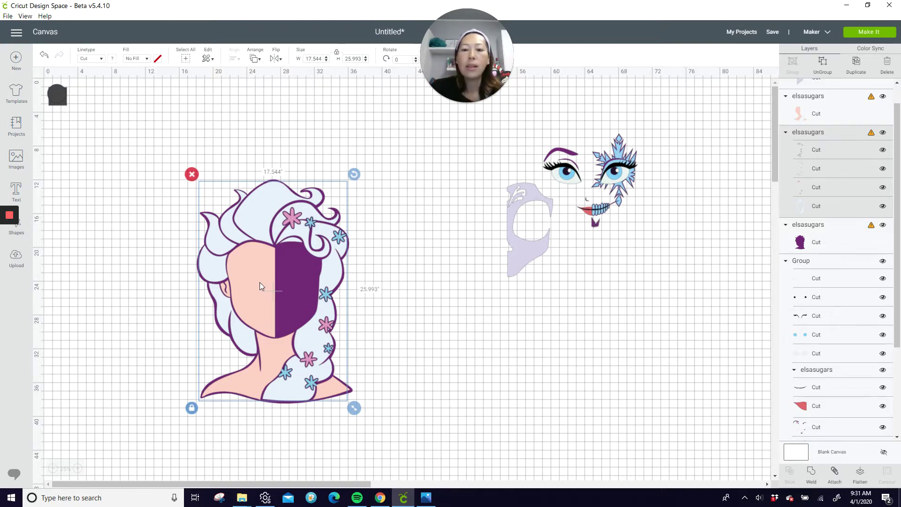
left_click_drag(260, 283, 374, 452)
left_click_drag(327, 240, 663, 221)
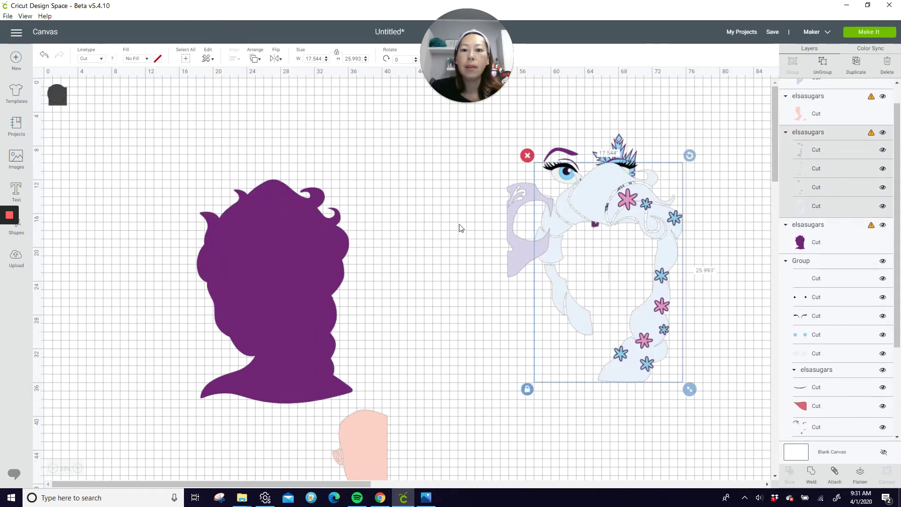
left_click(269, 264)
left_click_drag(379, 440, 576, 253)
left_click_drag(313, 311, 255, 277)
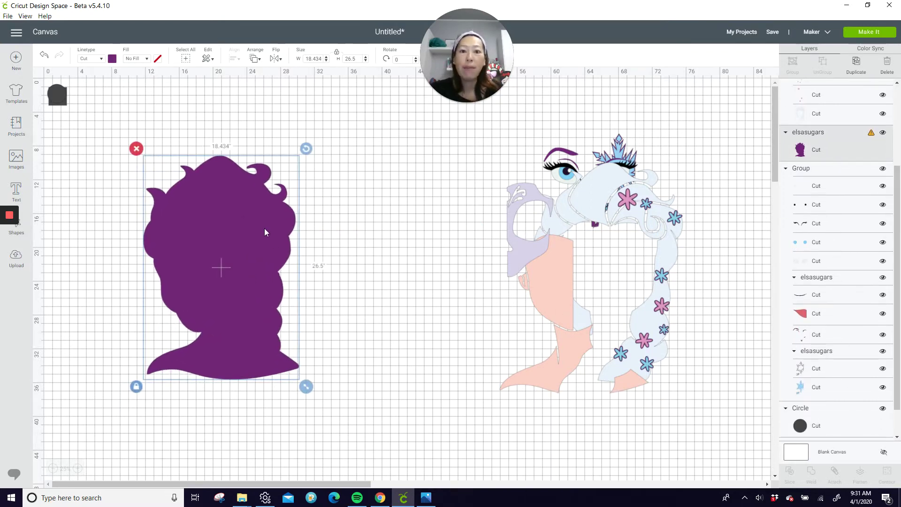
Step: Separate the circle from the square, and resize the square to 11 by 11 inches
left_click_drag(60, 96, 60, 160)
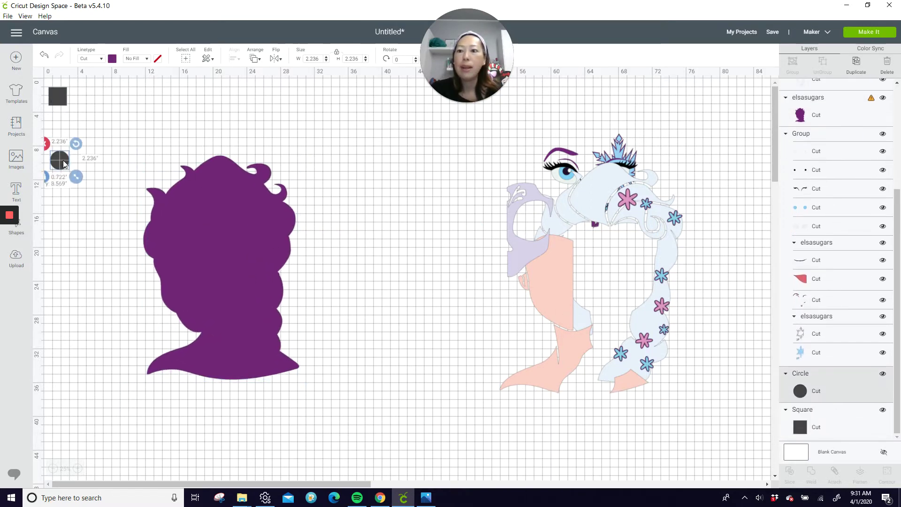
left_click_drag(63, 95, 232, 229)
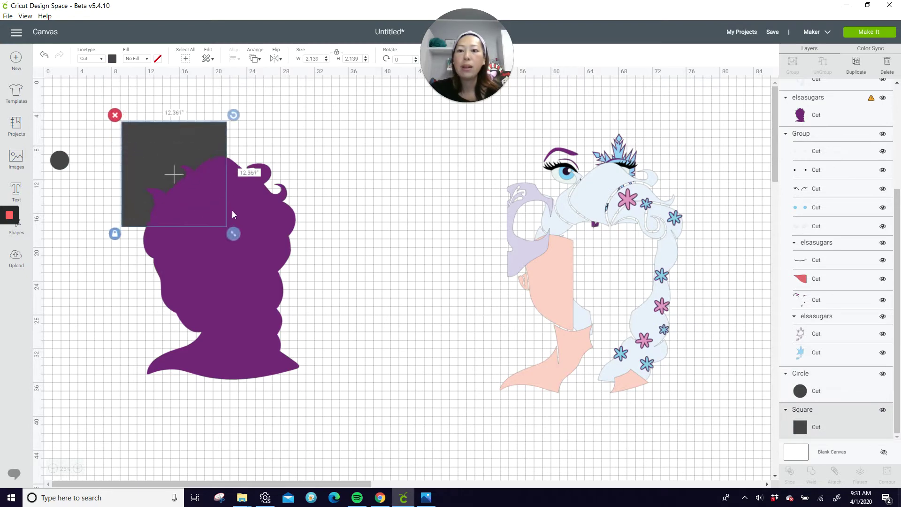
left_click_drag(164, 143, 139, 212)
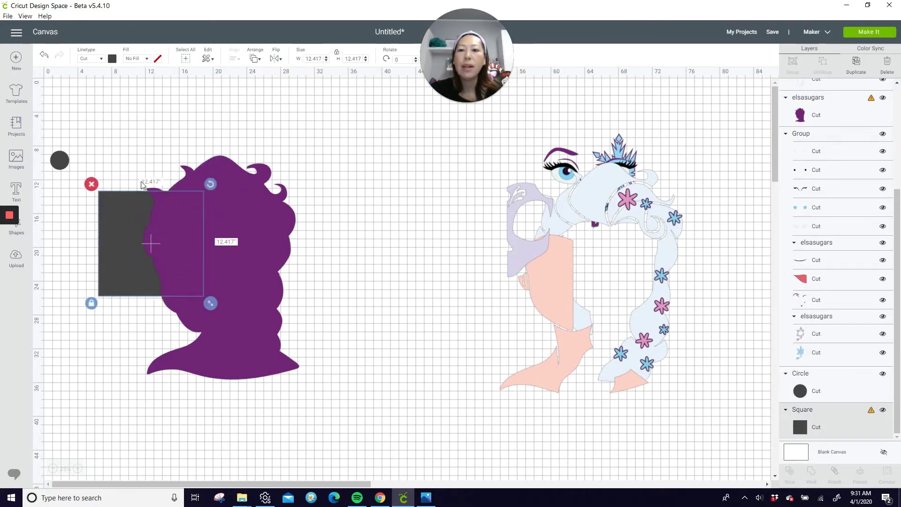
type("11")
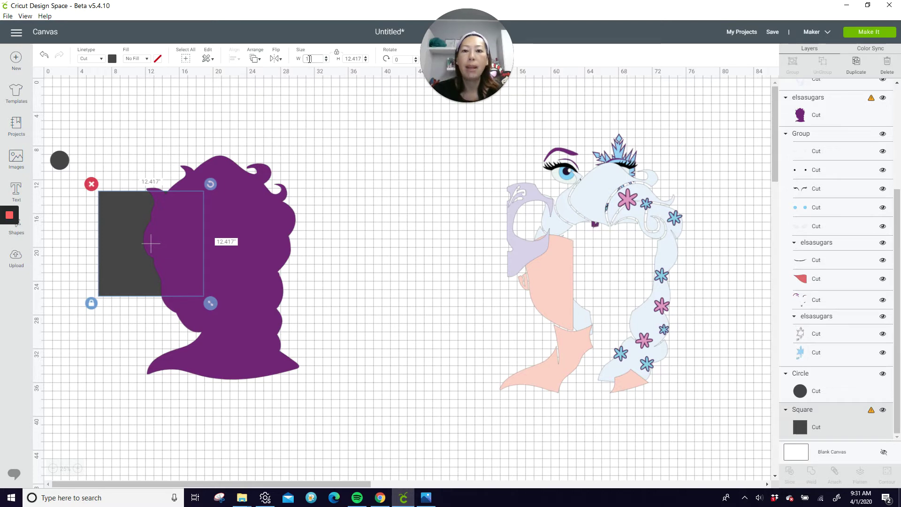
key("Tab")
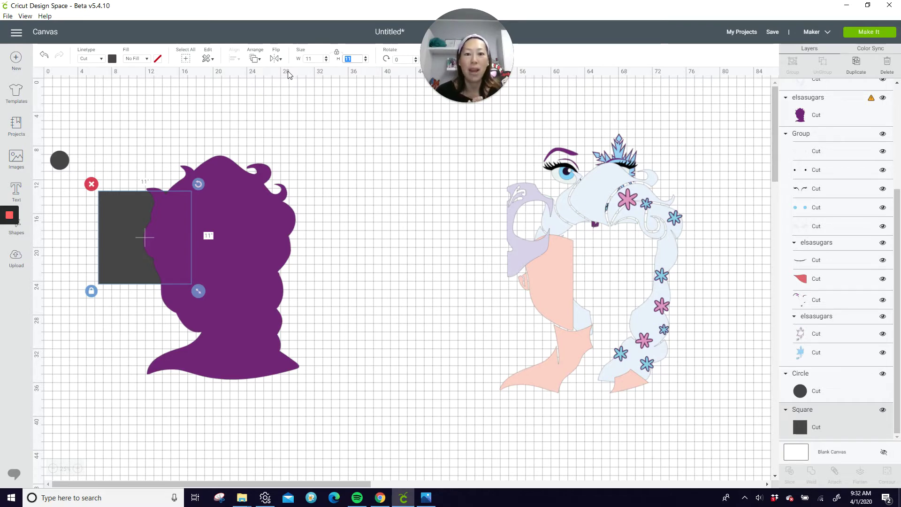
Step: Place the square over the upper-left part of the purple silhouette at position X 9, Y 9
left_click_drag(138, 221, 163, 185)
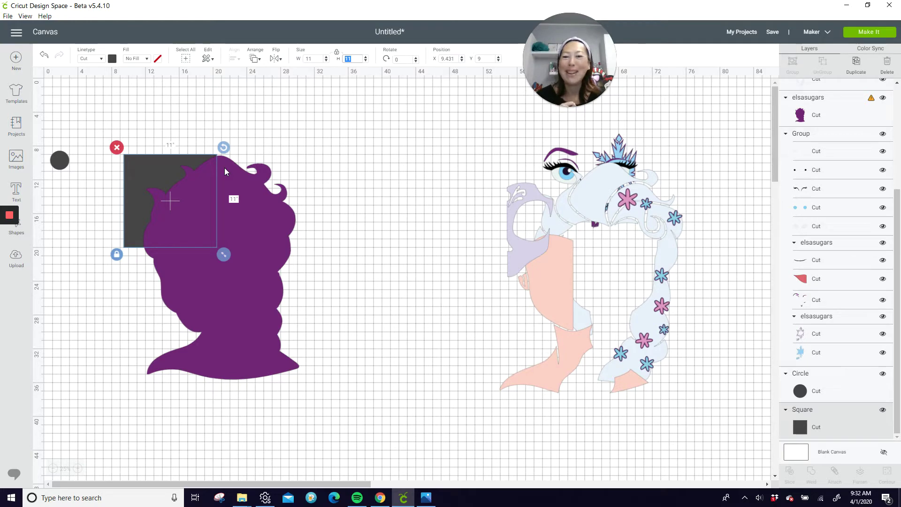
left_click(447, 60)
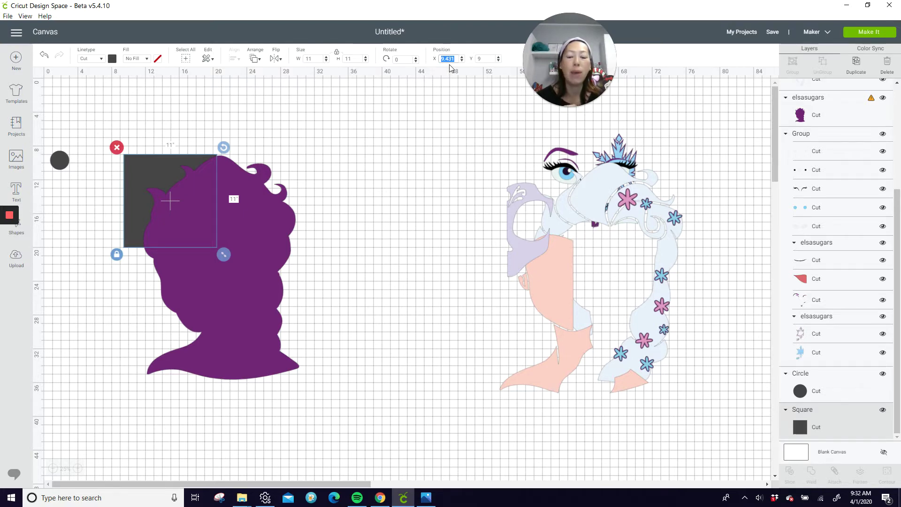
left_click(478, 60)
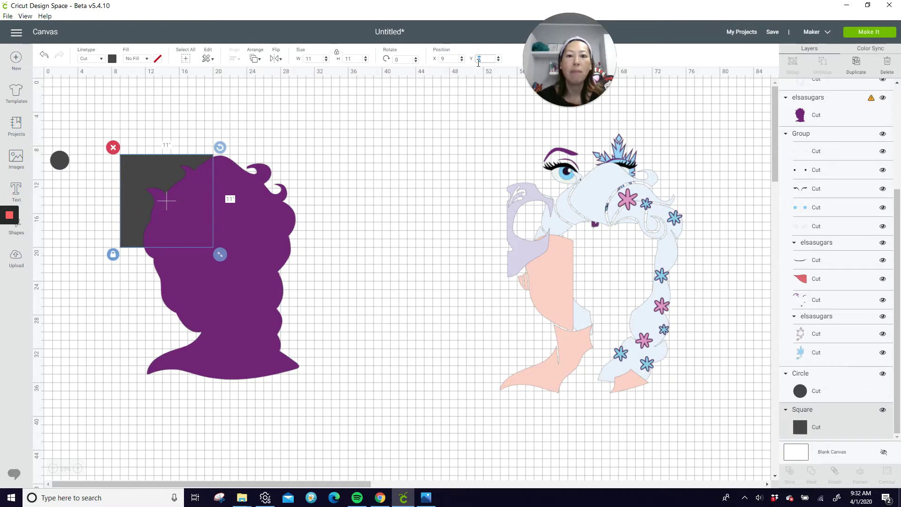
type("9")
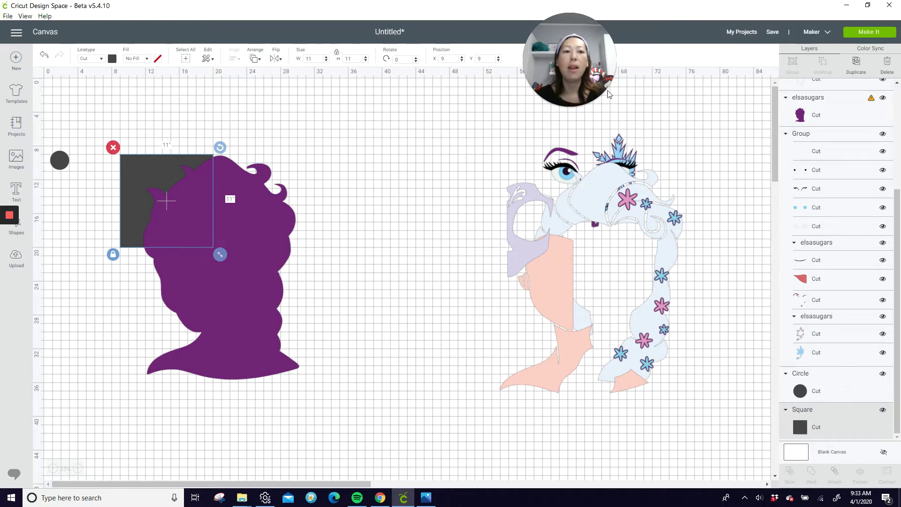
Step: Duplicate the 11-inch square and place the copy beside the original at position X 20, Y 9
left_click(858, 68)
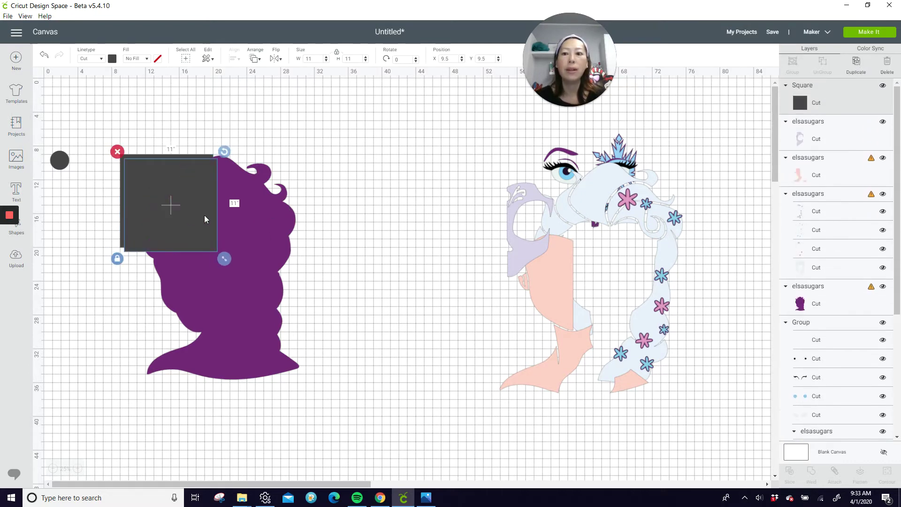
left_click_drag(205, 215, 248, 190)
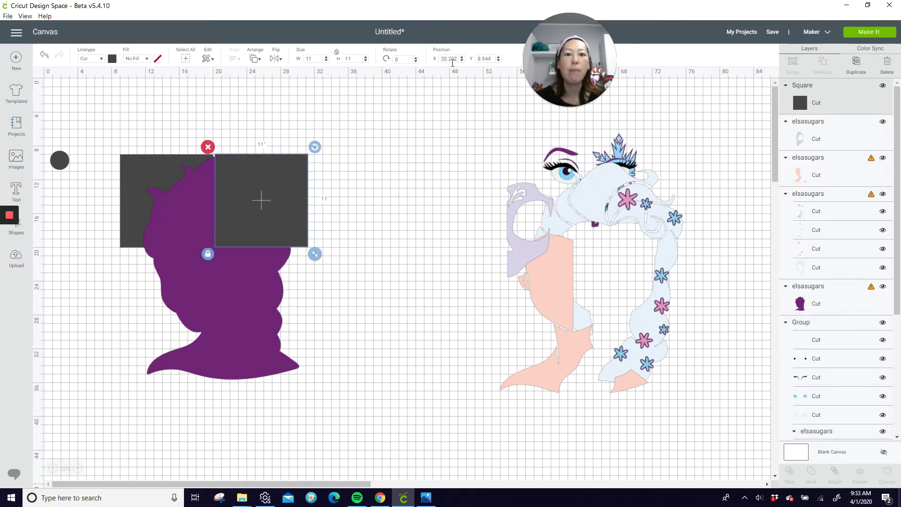
left_click(454, 56)
type("2")
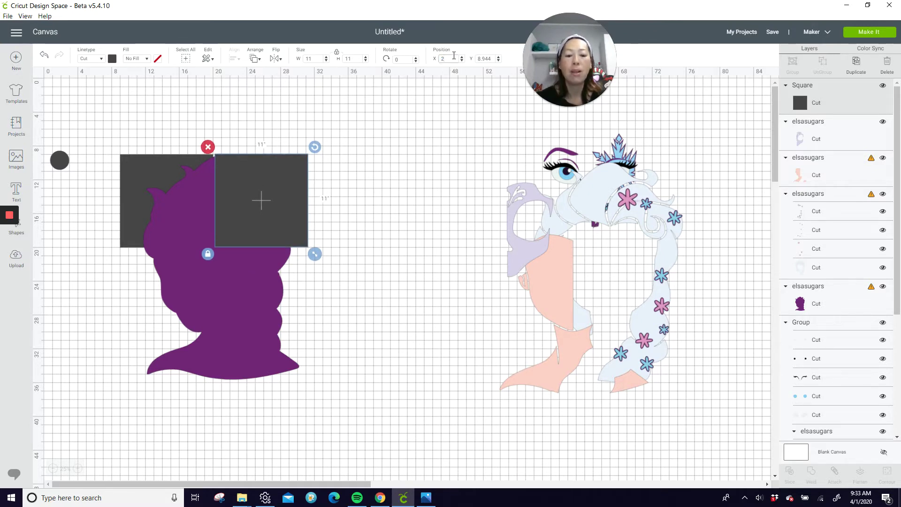
type("0")
left_click(481, 58)
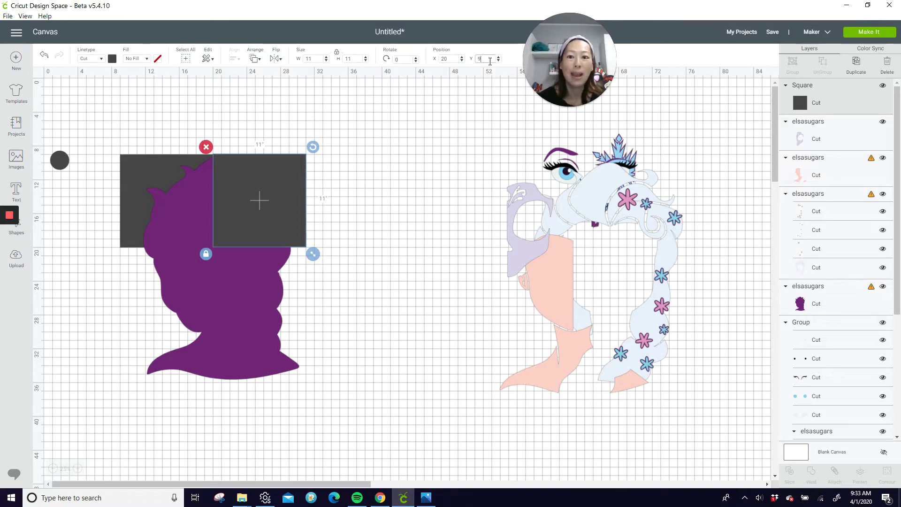
key("Return")
left_click(151, 162)
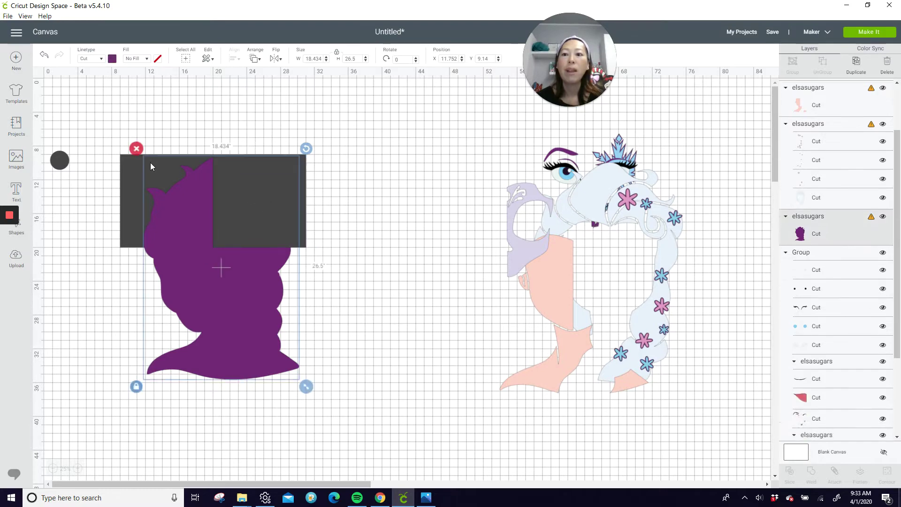
left_click(129, 157)
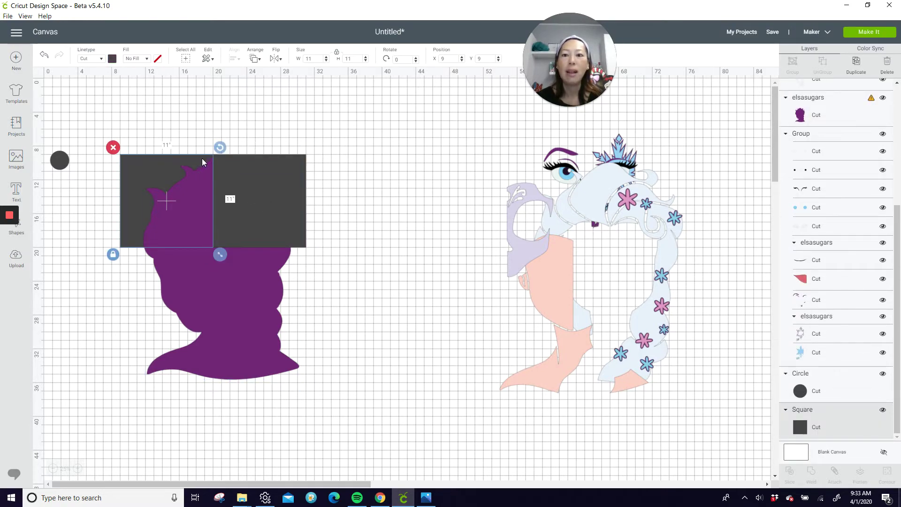
left_click(228, 158)
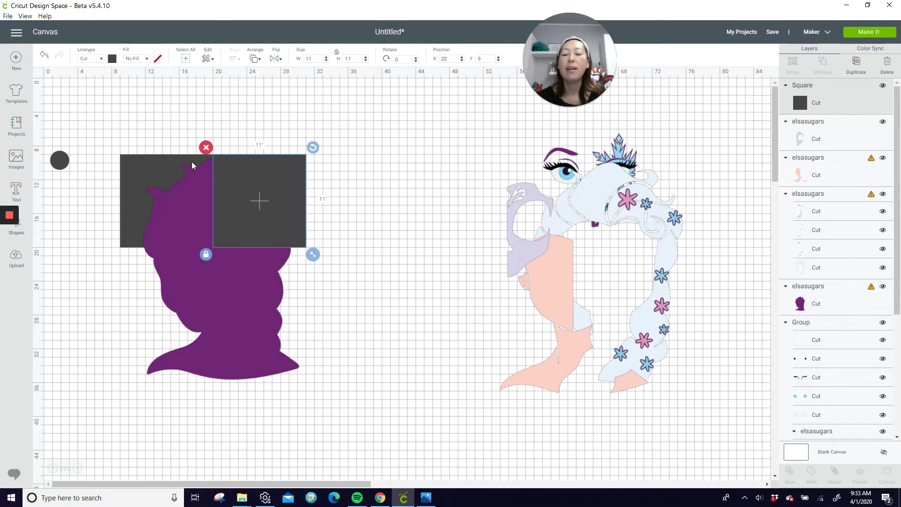
left_click(155, 165, "shift")
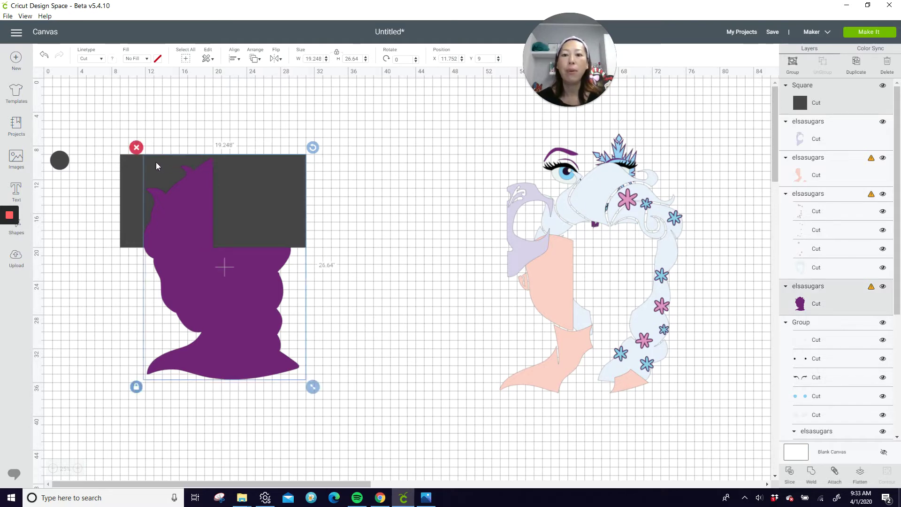
left_click(102, 240)
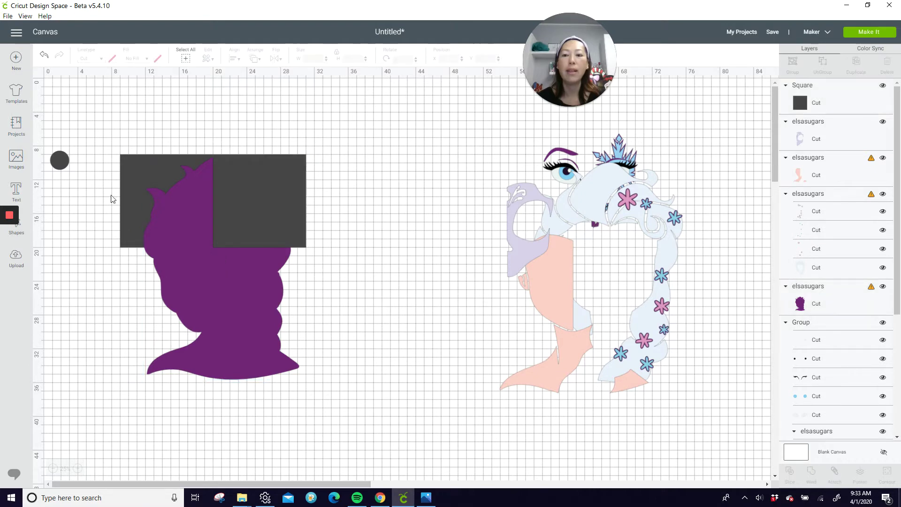
Step: Duplicate both 11-inch squares together and place the copied pair directly below the originals at position X 9, Y 20
left_click(124, 165)
left_click(249, 174, "shift")
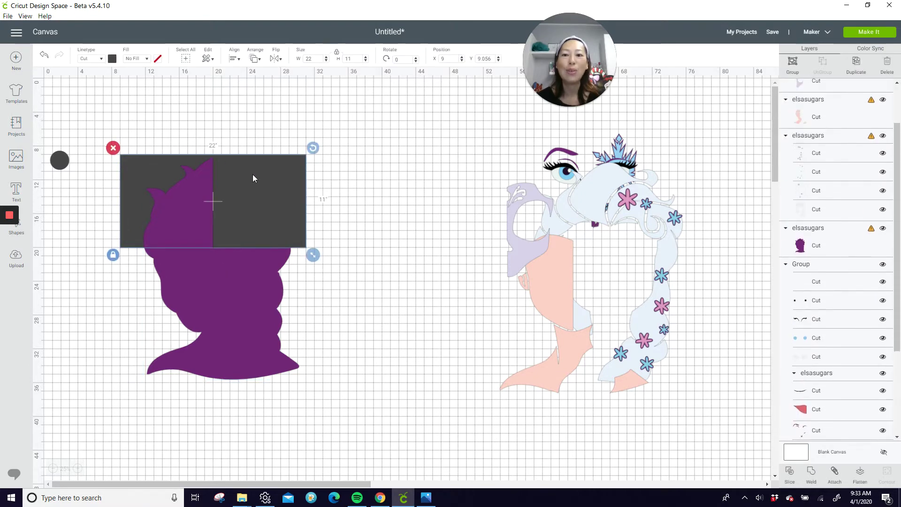
left_click(856, 63)
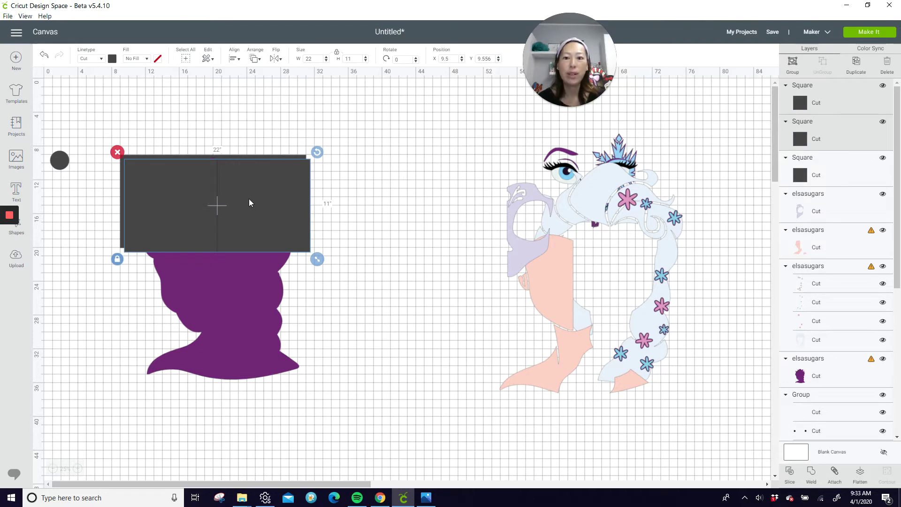
left_click_drag(249, 203, 248, 281)
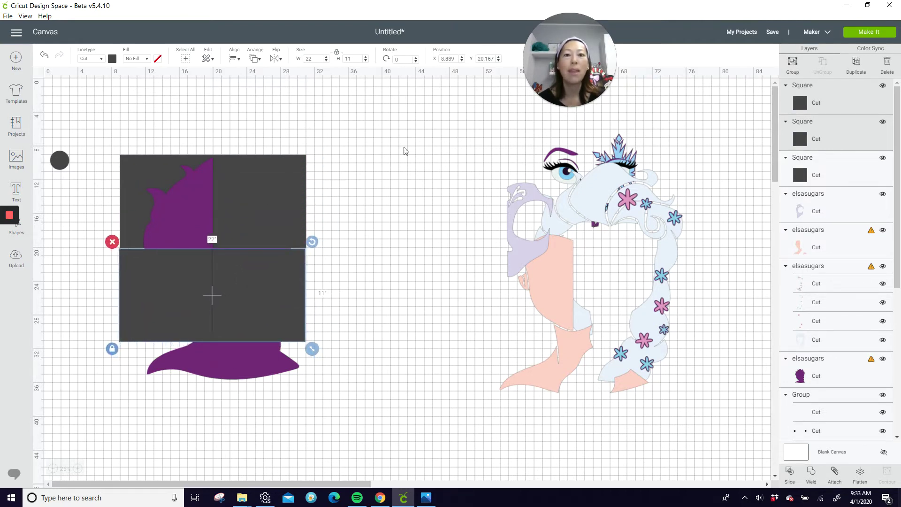
left_click(455, 59)
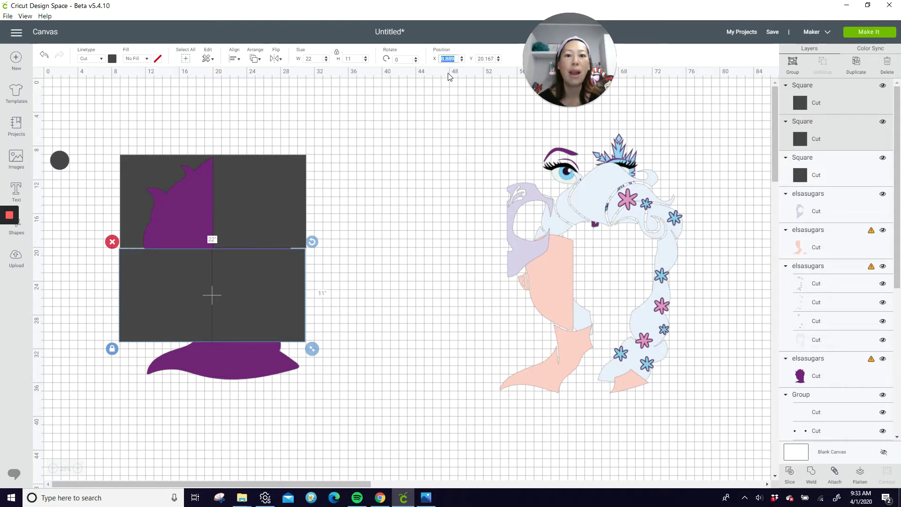
type("9")
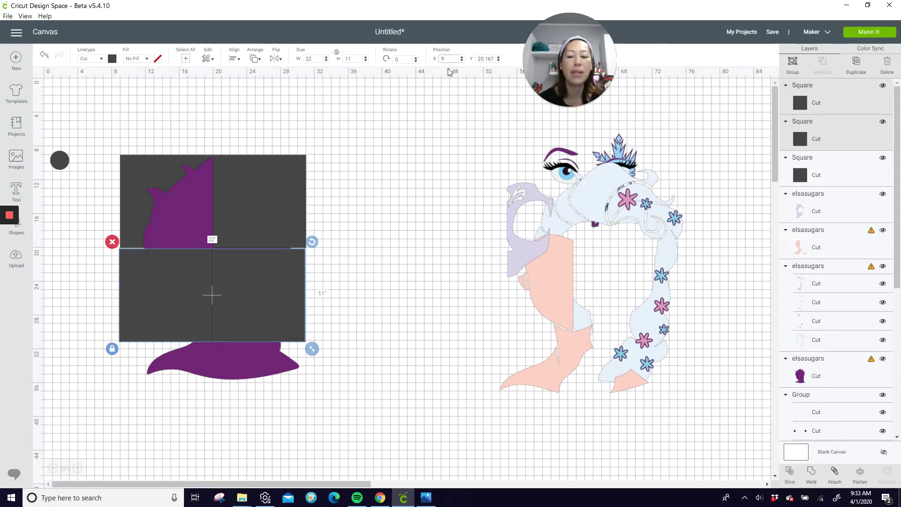
key("Tab")
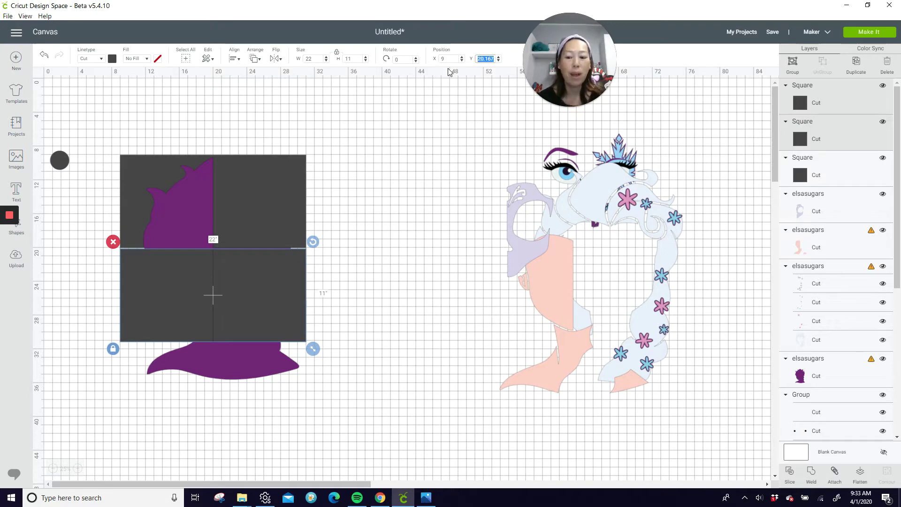
type("20")
key("Return")
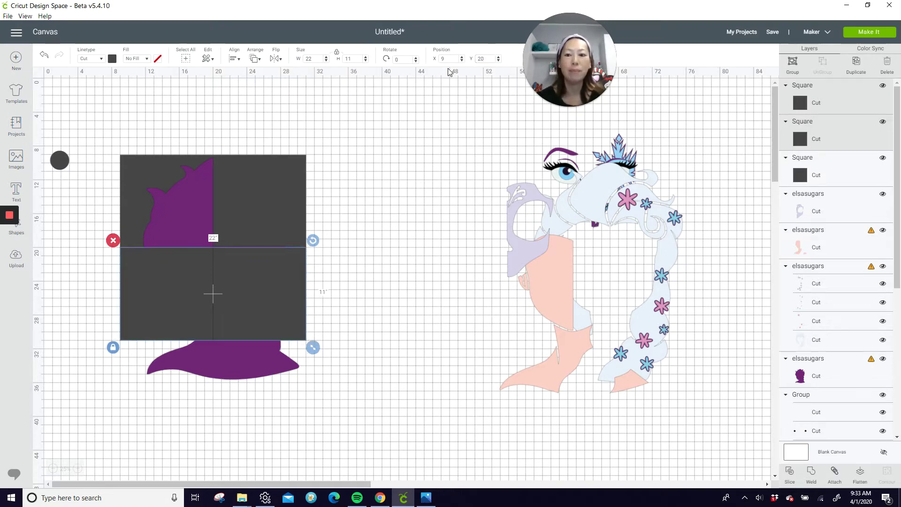
Step: Duplicate the pair of squares again and place the new pair below as a third row, at position X 9, Y 31
left_click(856, 65)
left_click_drag(237, 314, 231, 402)
double_click(456, 59)
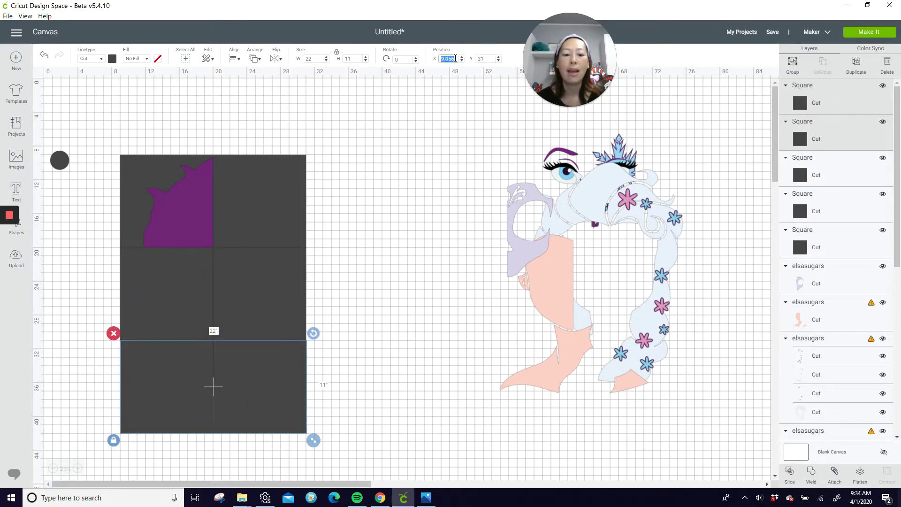
type("9")
key("Tab")
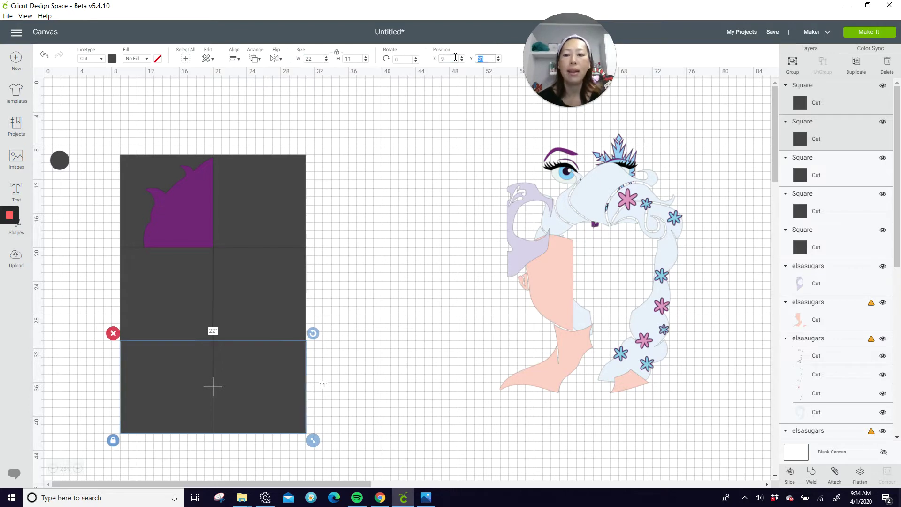
left_click(439, 174)
Step: Bring the purple silhouette to the front, above all six squares
left_click(176, 196)
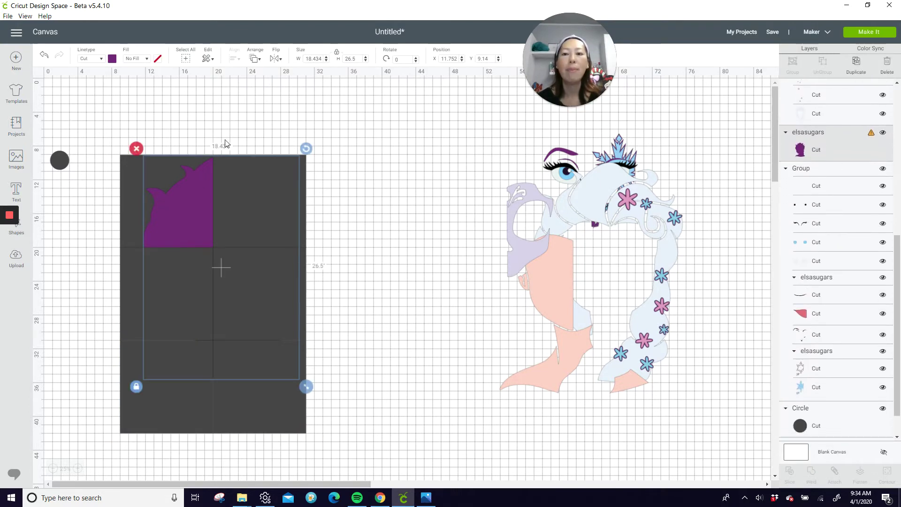
left_click(255, 58)
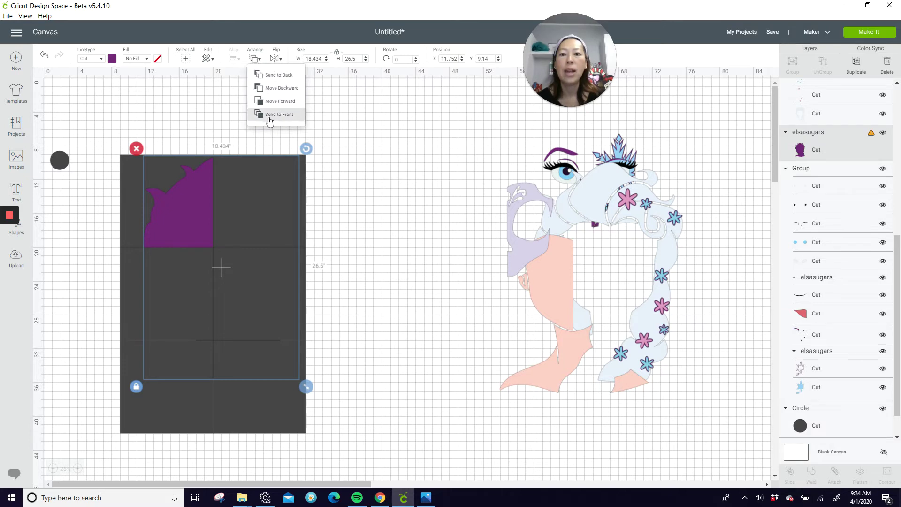
left_click(269, 117)
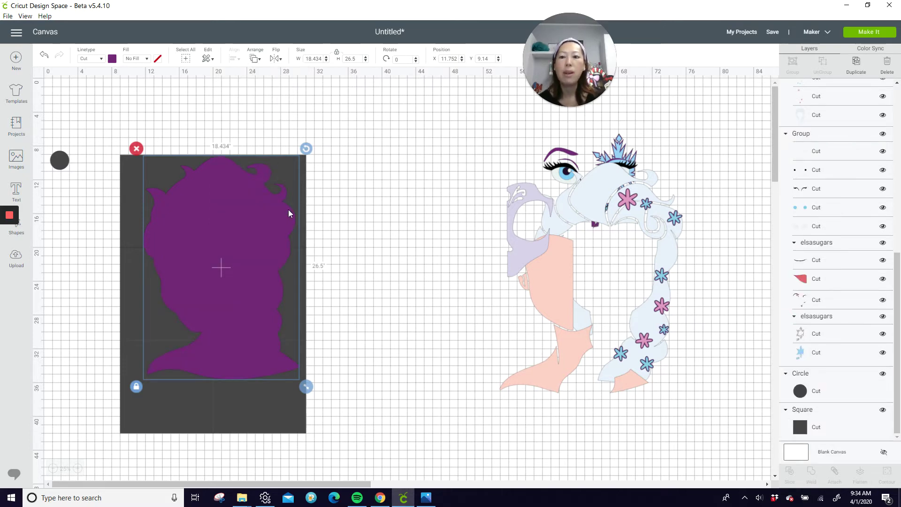
Step: Reposition the purple silhouette within the six-square grid, at about X 10.9, Y 11.4
left_click_drag(270, 216, 270, 230)
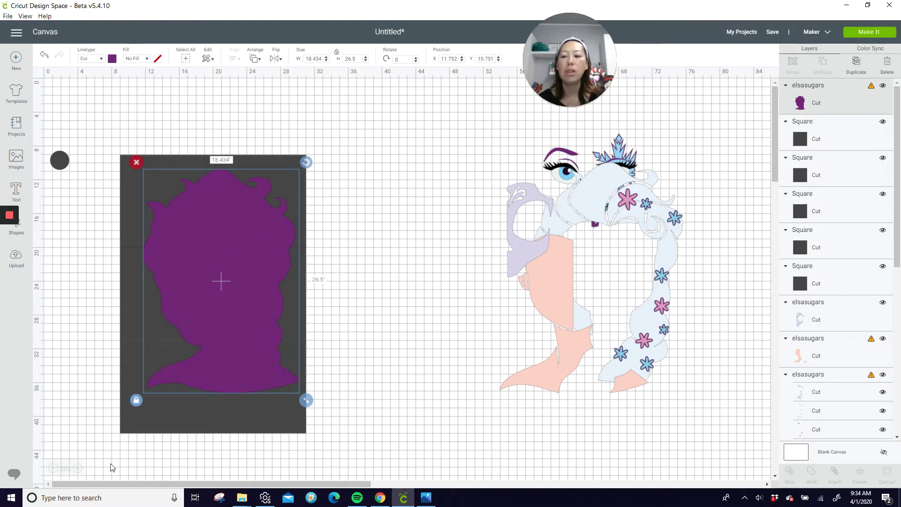
left_click(77, 468)
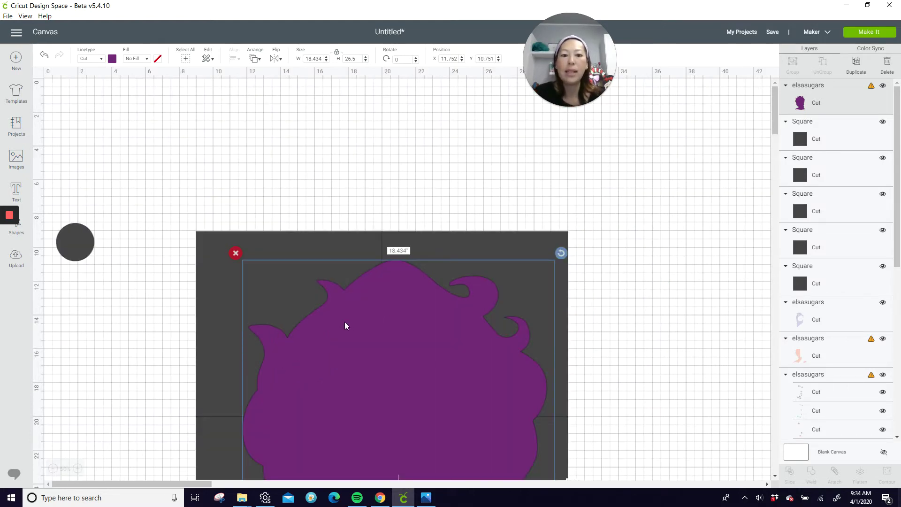
scroll(344, 322, "down", 3)
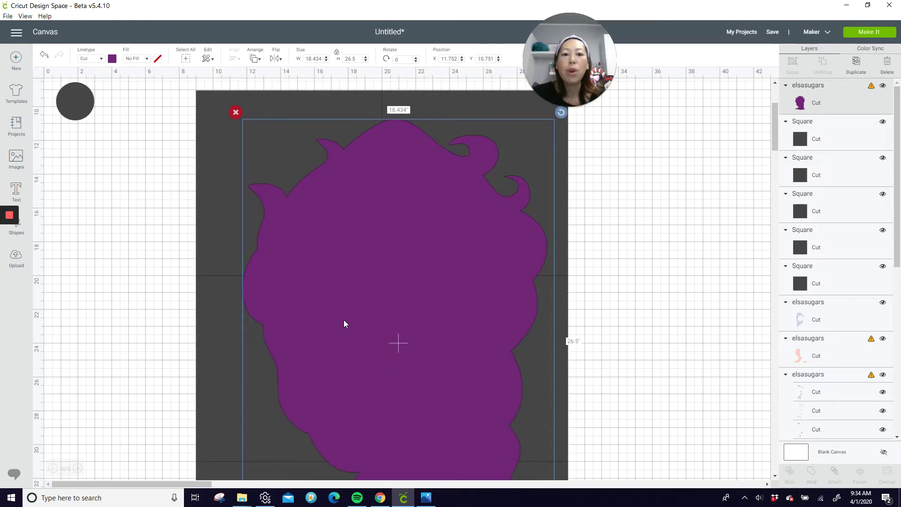
left_click_drag(399, 241, 393, 333)
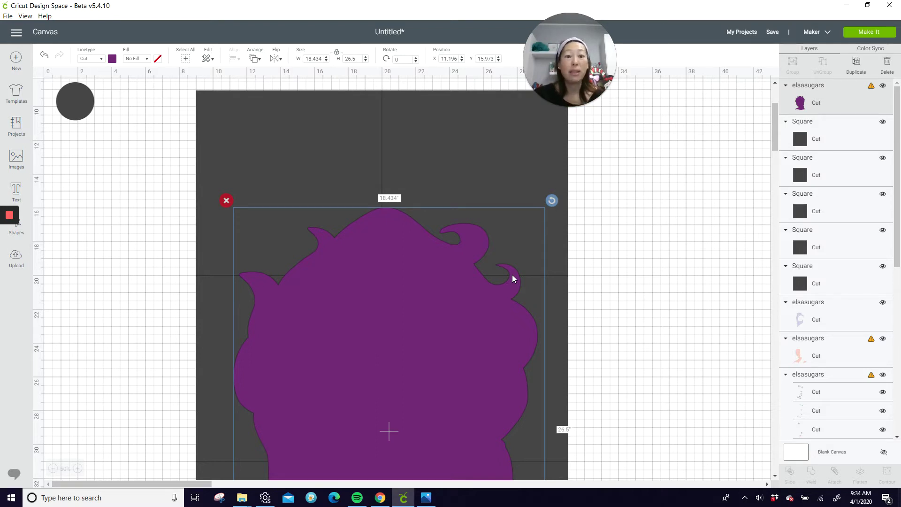
left_click_drag(414, 366, 408, 282)
scroll(407, 284, "down", 5)
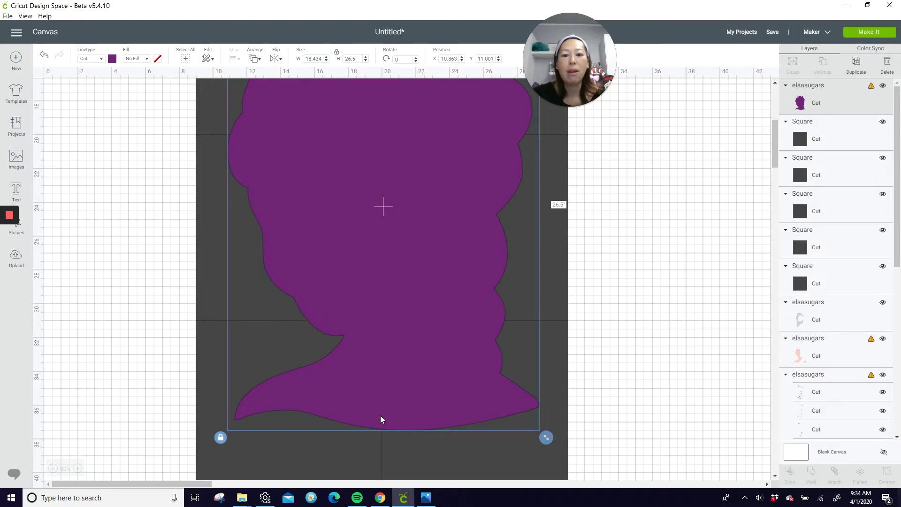
scroll(486, 362, "up", 5)
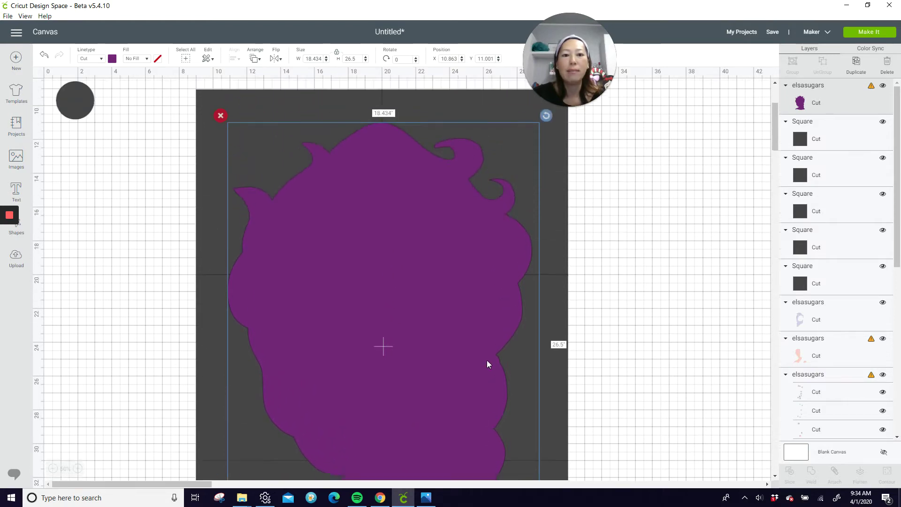
scroll(487, 360, "up", 2)
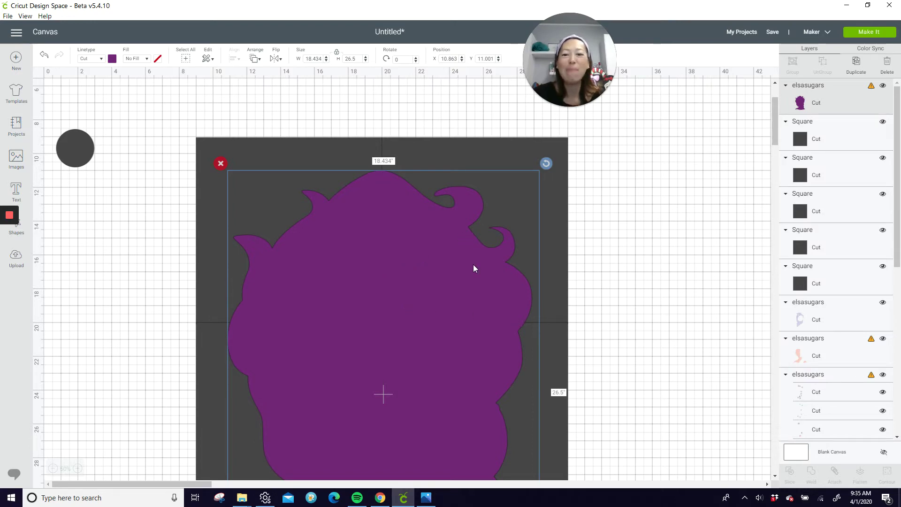
left_click(650, 269)
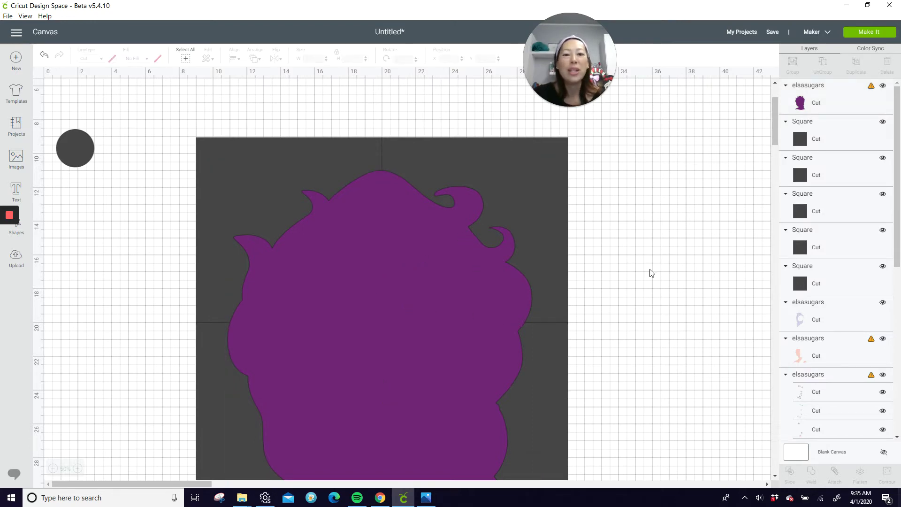
left_click(428, 324)
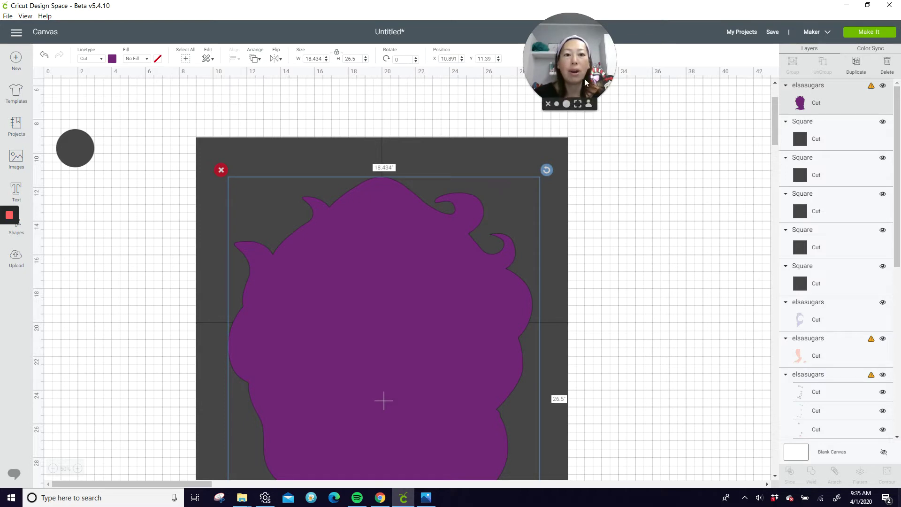
left_click_drag(582, 62, 460, 63)
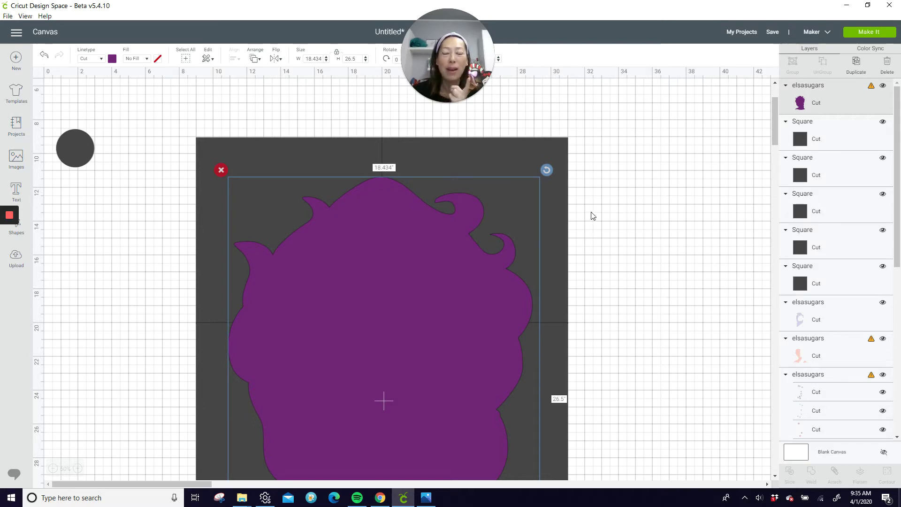
left_click(669, 275)
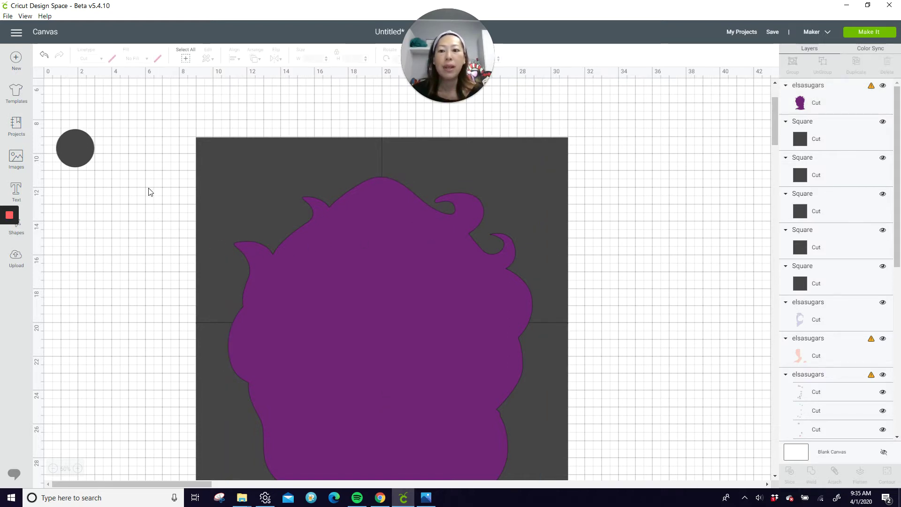
Step: Slice the purple silhouette with the upper-left square and move the cut-out piece to the empty canvas right of the grid
left_click_drag(148, 179, 256, 254)
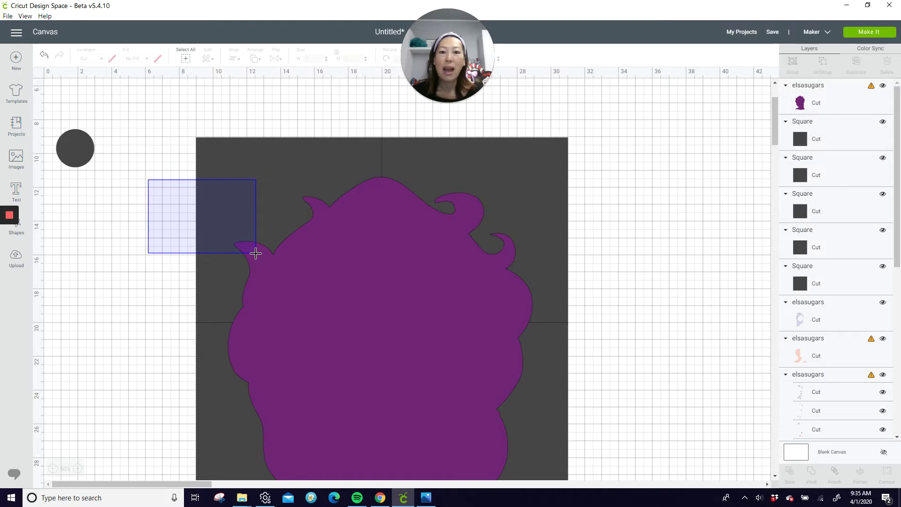
left_click_drag(256, 253, 255, 254)
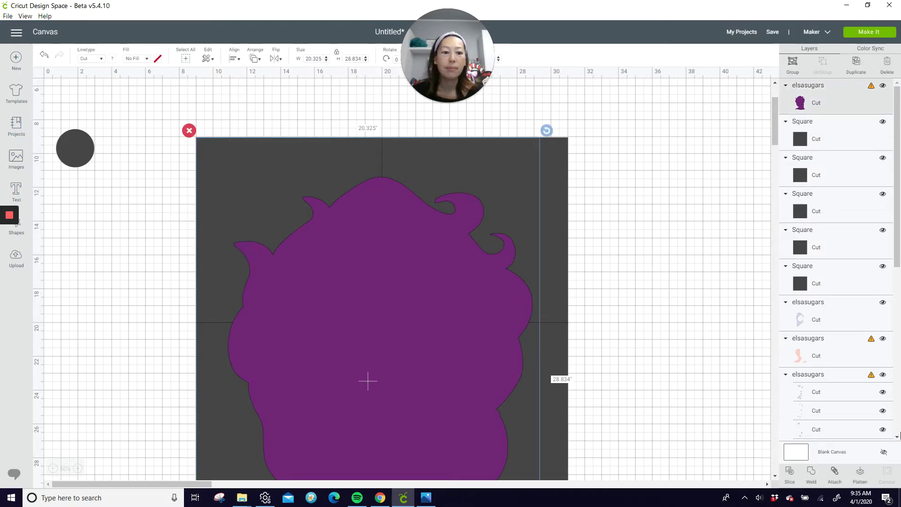
left_click(790, 473)
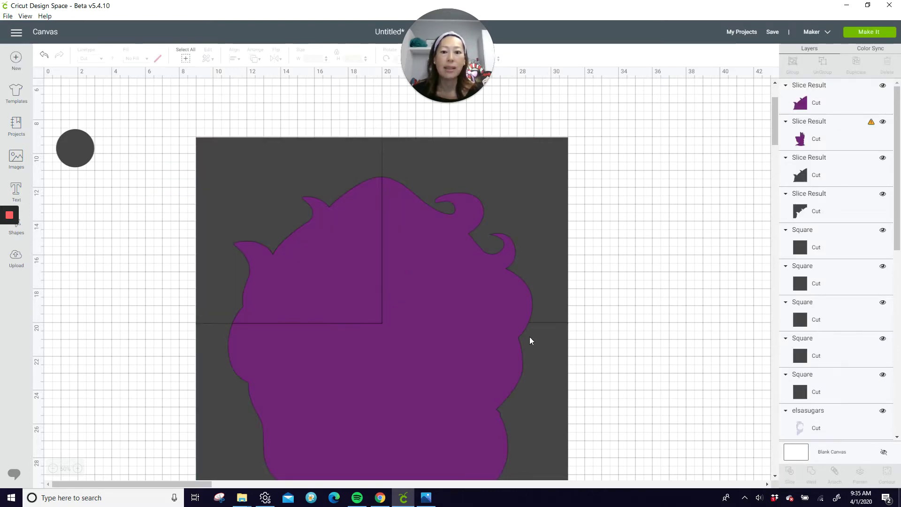
left_click_drag(354, 272, 320, 185)
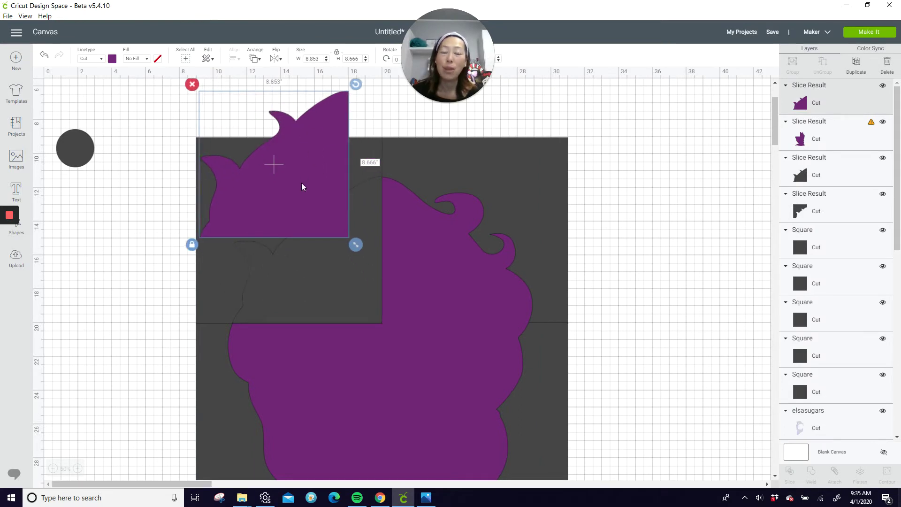
left_click_drag(302, 186, 691, 280)
Step: Slice the remaining silhouette with the middle-left square and move the cut-out piece right of the grid, below the first piece
scroll(288, 332, "down", 5)
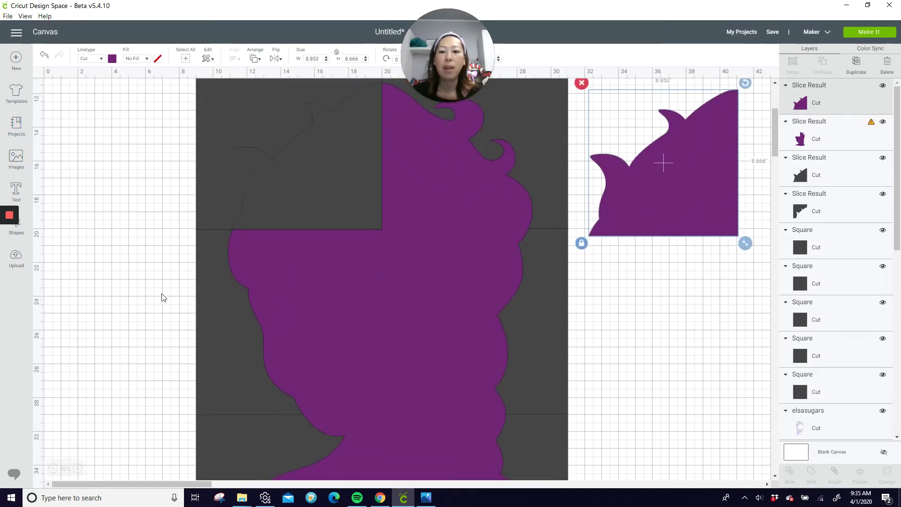
left_click(136, 290)
left_click_drag(171, 314, 700, 333)
left_click(790, 474)
Step: Slice the remaining purple silhouette with the lower-left square
scroll(683, 321, "down", 2)
scroll(682, 321, "down", 4)
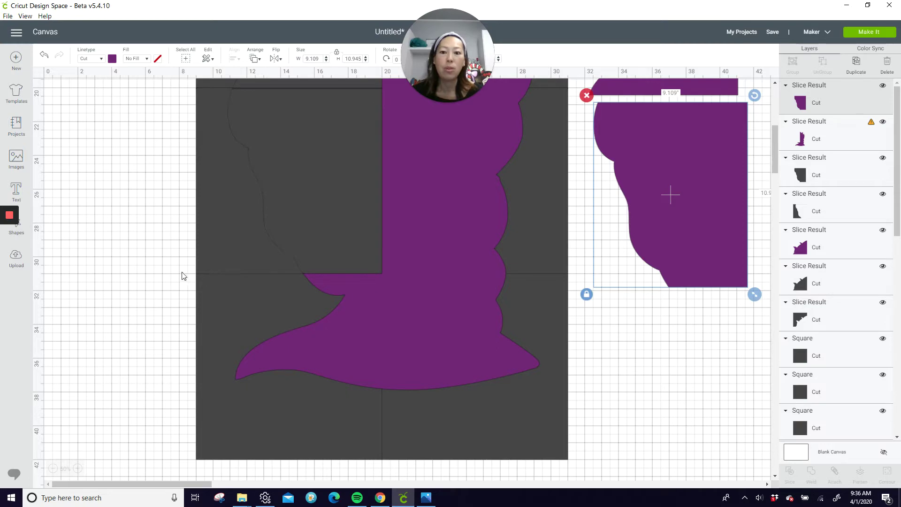
left_click_drag(181, 271, 312, 286)
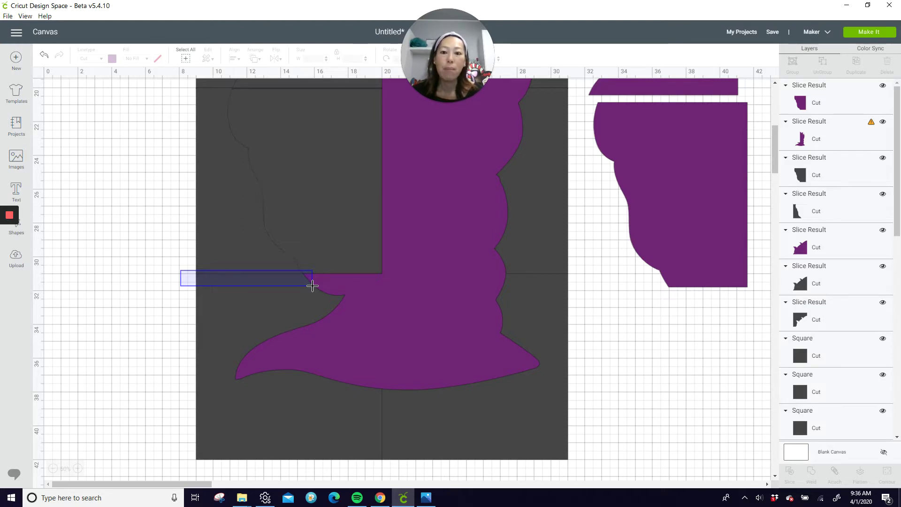
left_click_drag(313, 286, 313, 286)
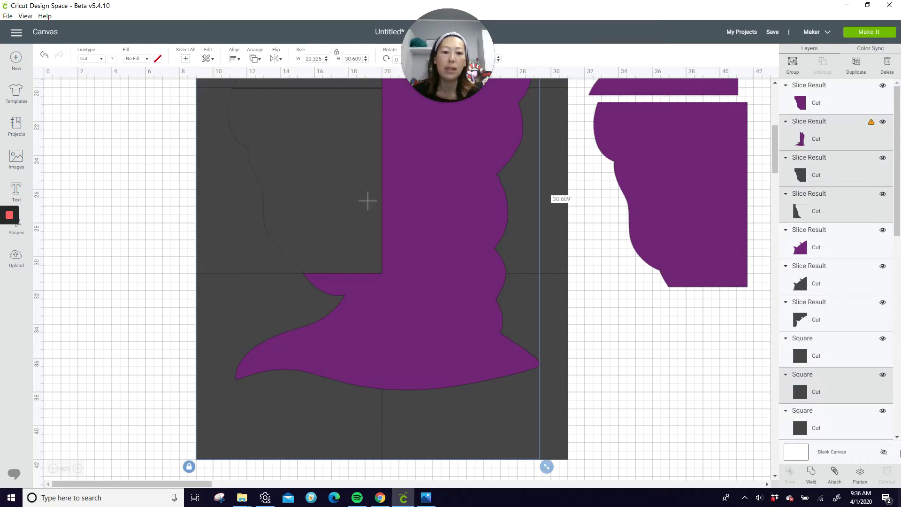
left_click_drag(158, 339, 336, 397)
left_click(790, 472)
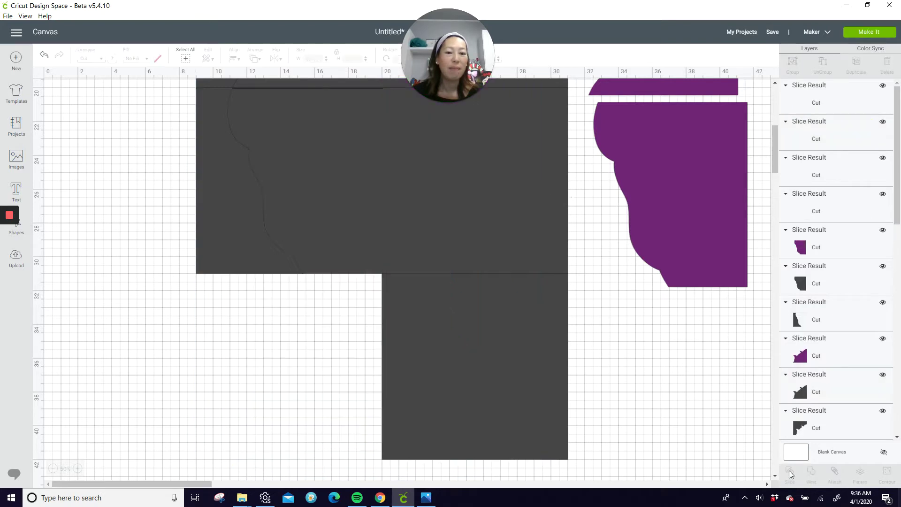
Step: Slice the remaining purple silhouette with the lower-right square of the grid
left_click_drag(670, 388, 514, 370)
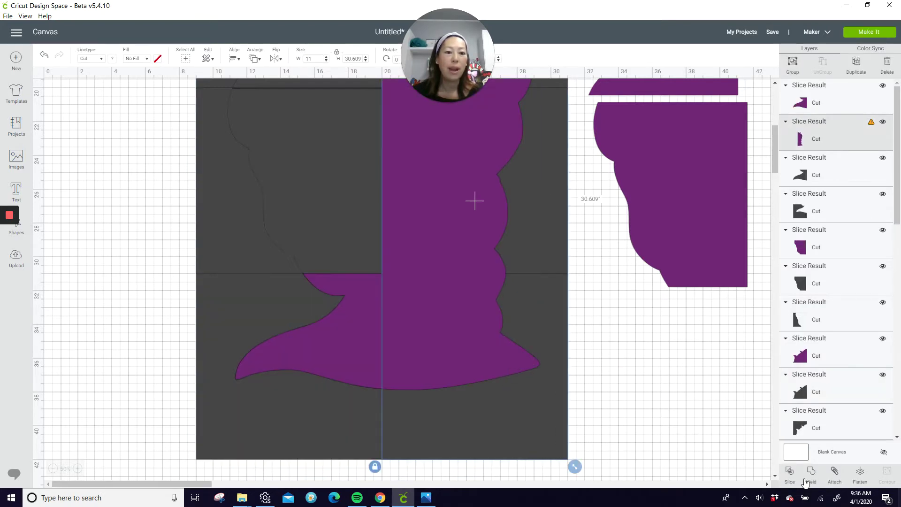
key("Delete")
key("ctrl+z")
scroll(619, 359, "up", 3)
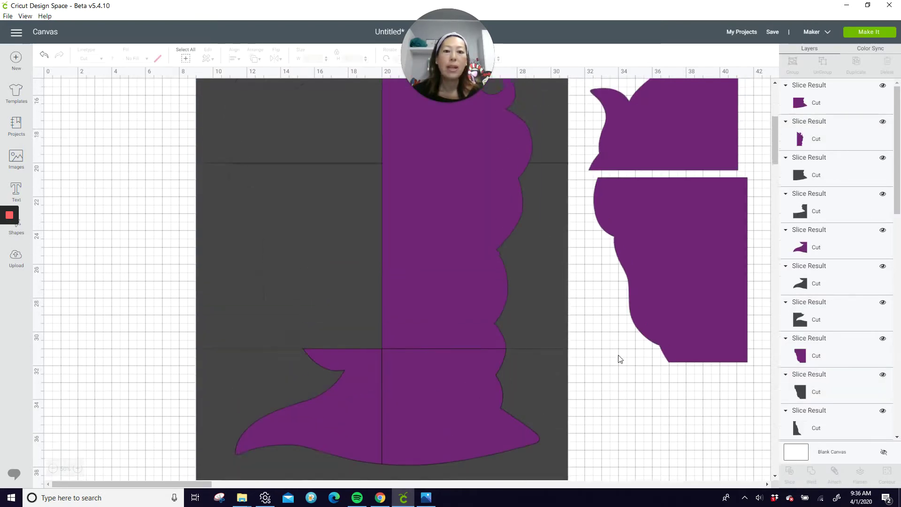
Step: Shift the middle-left cut-out piece farther right, and slice the remaining silhouette with the middle-right square
left_click_drag(594, 334, 667, 325)
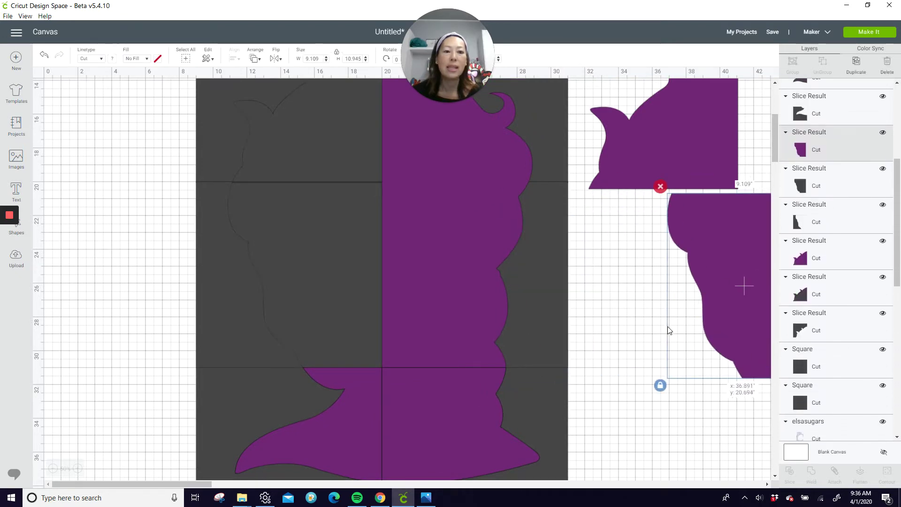
left_click(610, 306)
left_click_drag(594, 310, 482, 317)
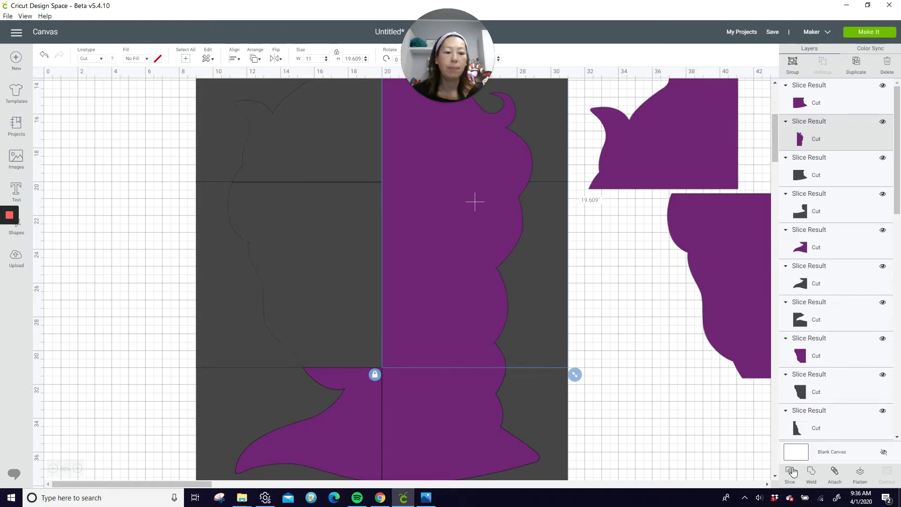
left_click(715, 434)
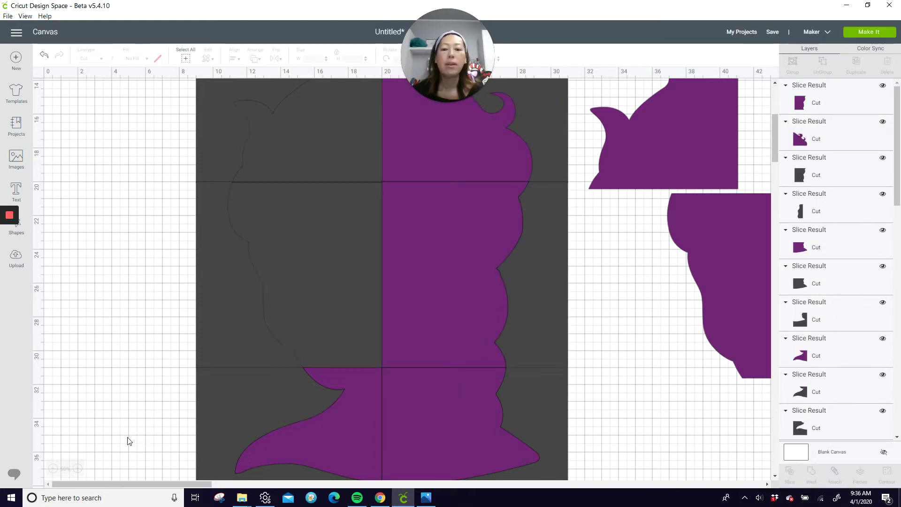
Step: Arrange all six purple pieces slightly apart in the empty canvas area between the square grid and the portrait
left_click(53, 467)
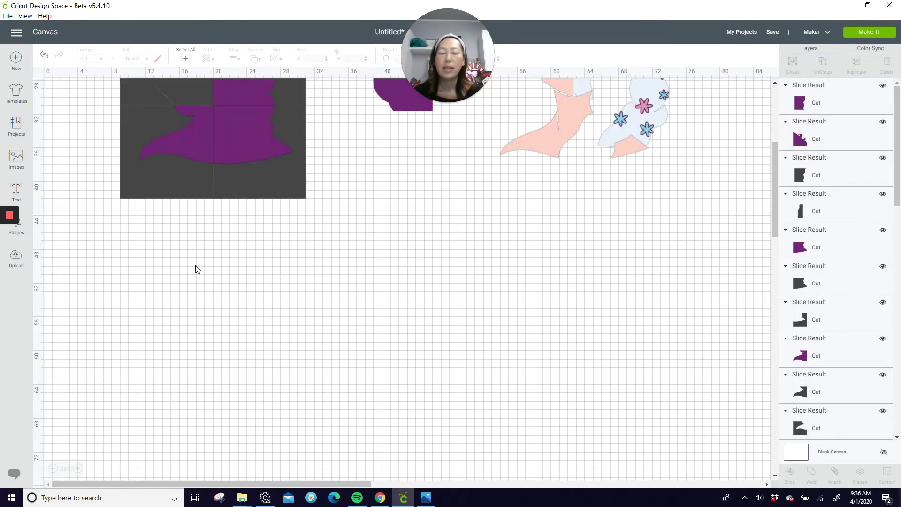
scroll(197, 268, "up", 5)
left_click_drag(403, 239, 365, 241)
left_click_drag(253, 188, 435, 188)
left_click(286, 255)
left_click_drag(285, 255, 468, 268)
left_click_drag(254, 328, 444, 342)
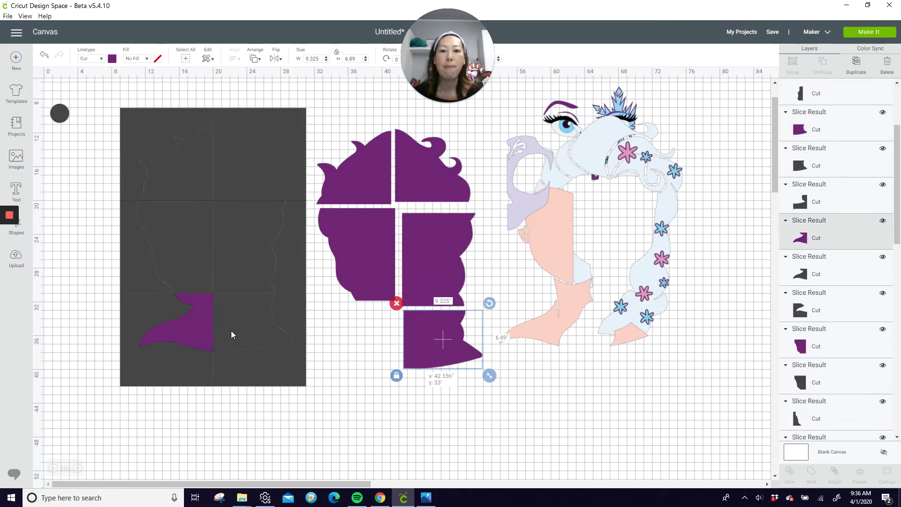
left_click_drag(197, 331, 380, 352)
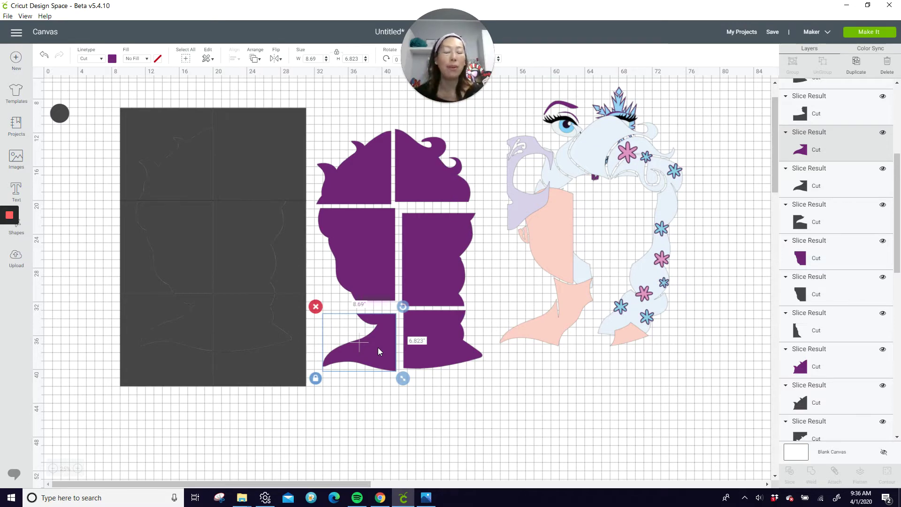
Step: Delete all the leftover dark square pieces and move the six purple pieces into the vacated canvas area
left_click_drag(107, 103, 277, 401)
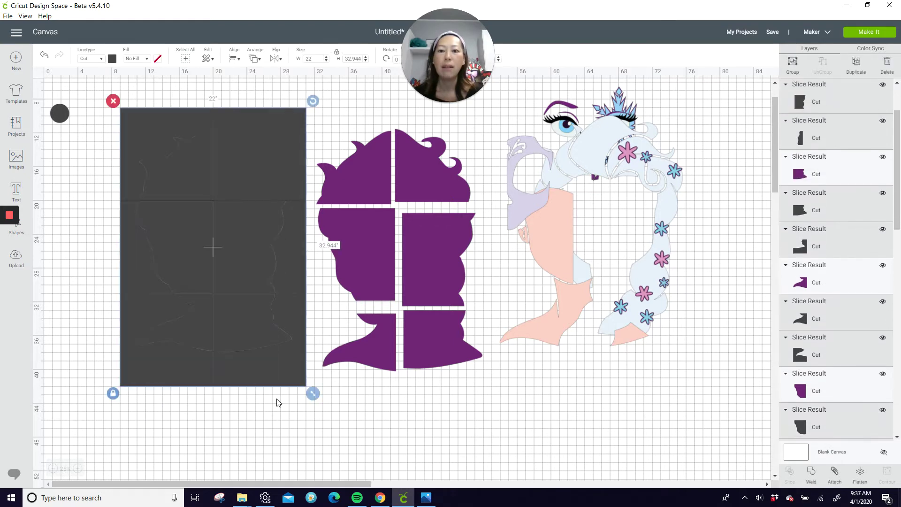
key("Delete")
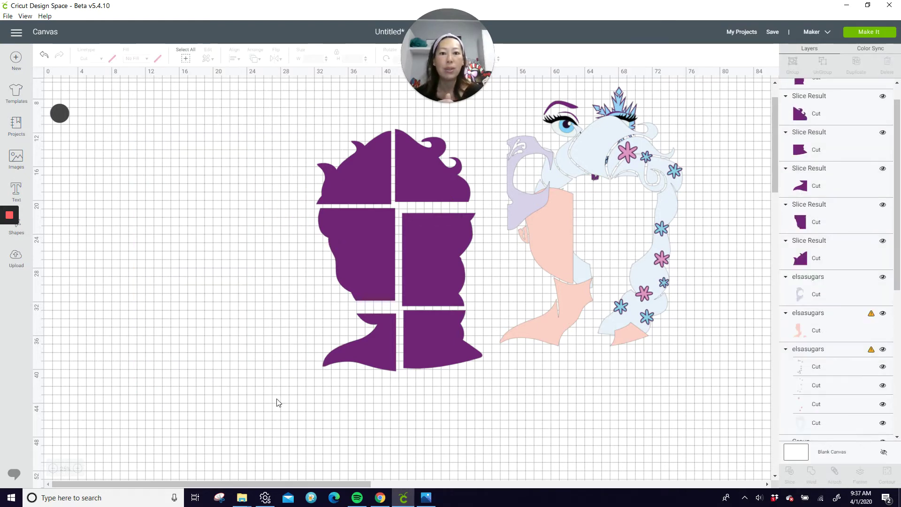
left_click_drag(272, 123, 442, 373)
left_click_drag(424, 290, 246, 266)
left_click(423, 292)
Step: Move the lilac layer and the peach skin layer off the portrait into the empty space beside the purple pieces
left_click_drag(525, 201, 387, 217)
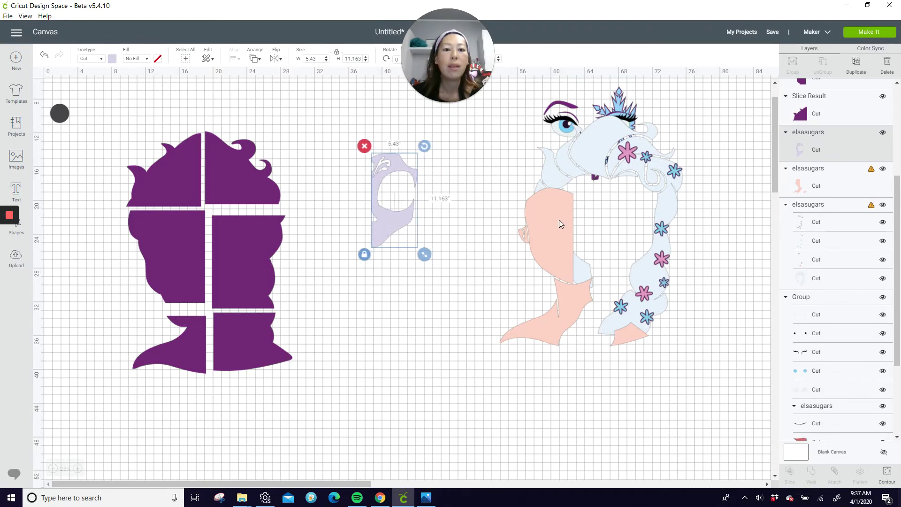
left_click_drag(559, 220, 429, 304)
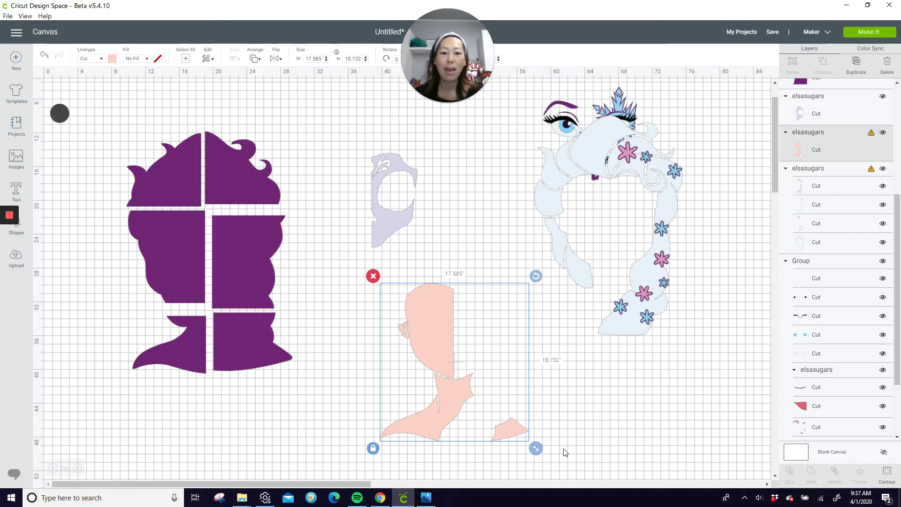
left_click_drag(440, 347, 411, 334)
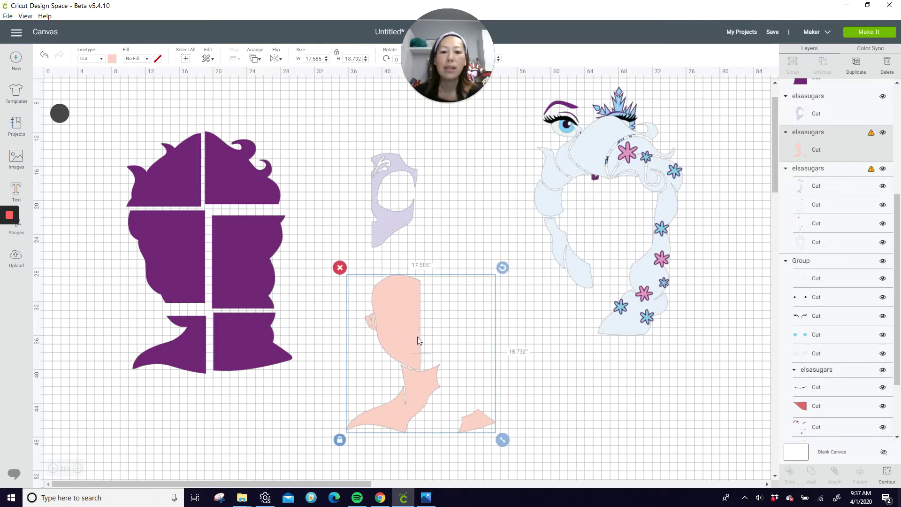
Step: Duplicate the peach skin layer three times
left_click(78, 468)
scroll(327, 397, "down", 5)
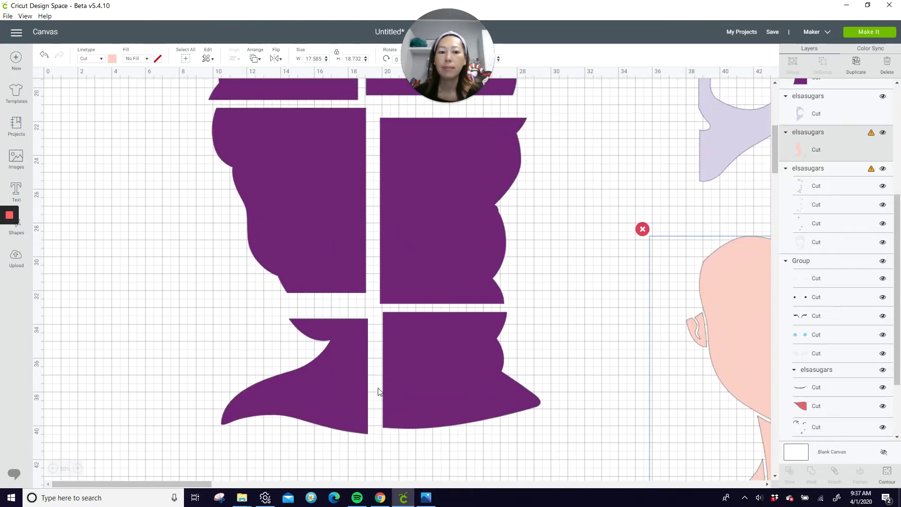
left_click_drag(179, 482, 273, 477)
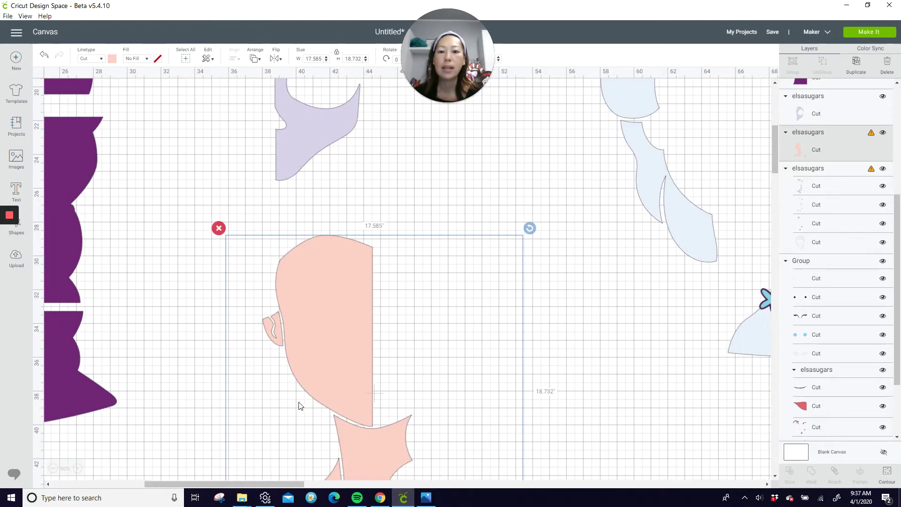
scroll(297, 350, "down", 3)
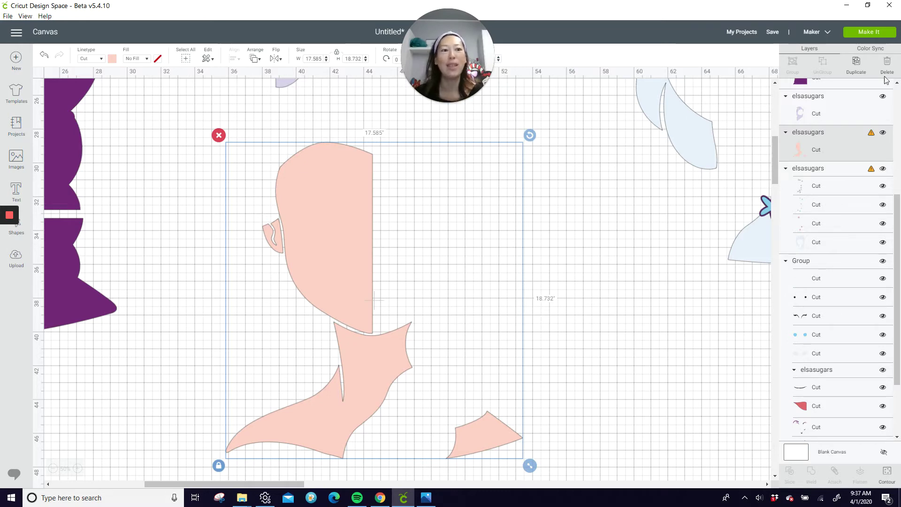
left_click(856, 65)
left_click(856, 64)
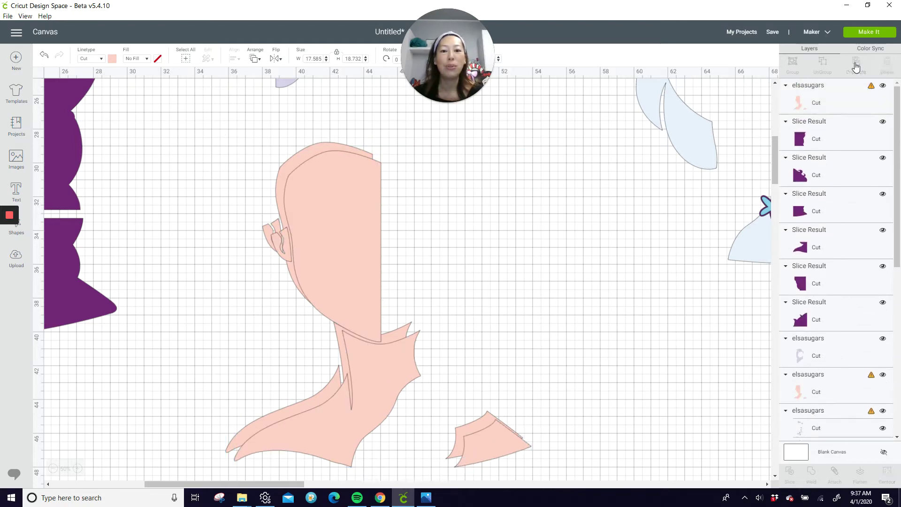
left_click(856, 64)
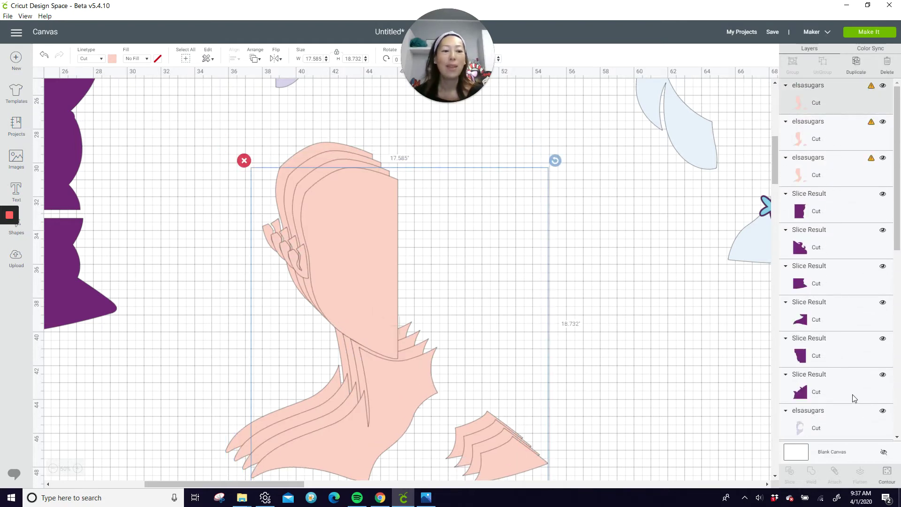
Step: Contour the topmost skin copy to keep only the neck-and-shoulder shape, and move it right of the stacked copies
left_click(889, 477)
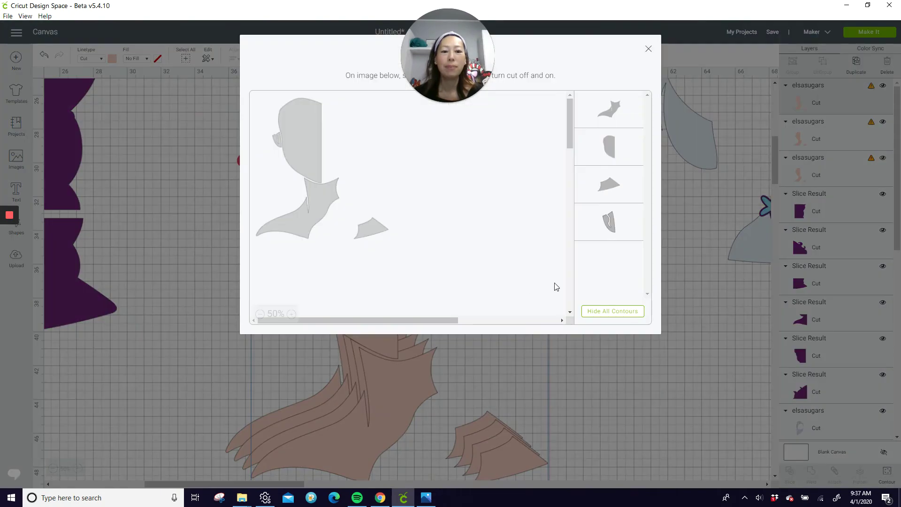
left_click(621, 312)
left_click(295, 216)
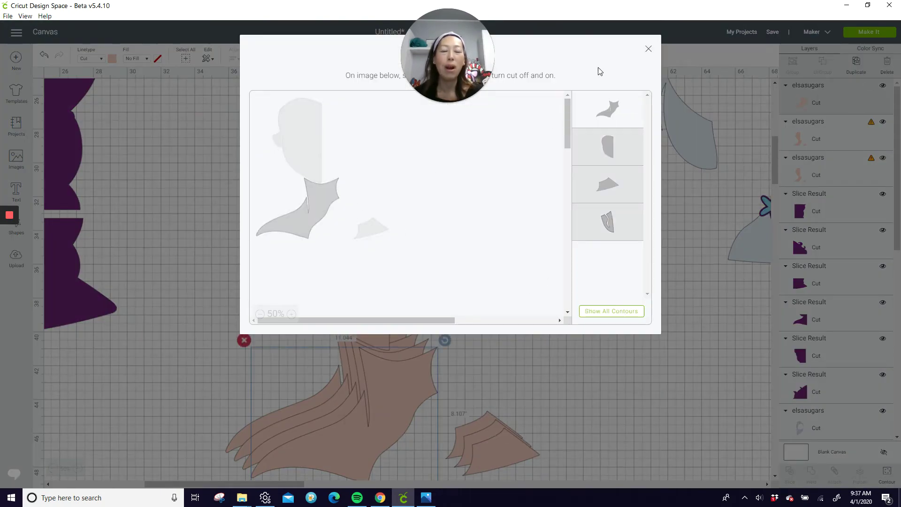
left_click(649, 50)
left_click_drag(394, 382, 577, 282)
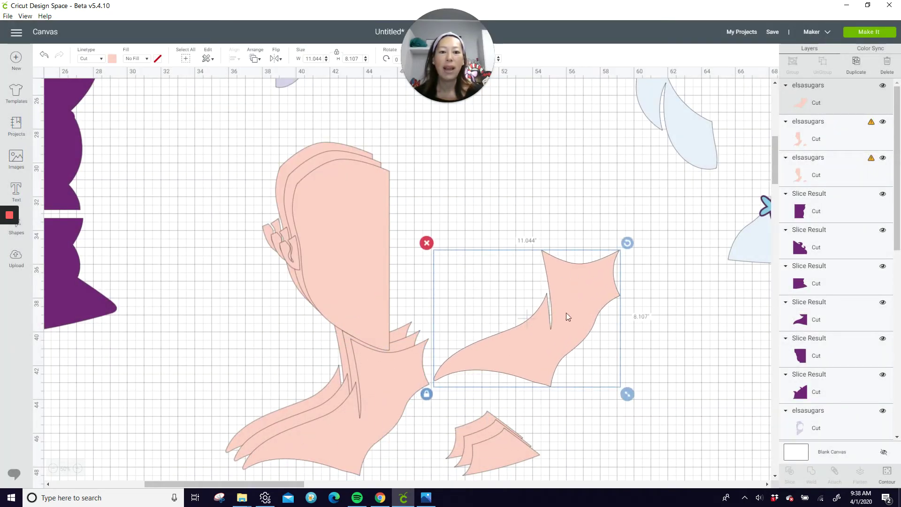
left_click_drag(566, 313, 584, 251)
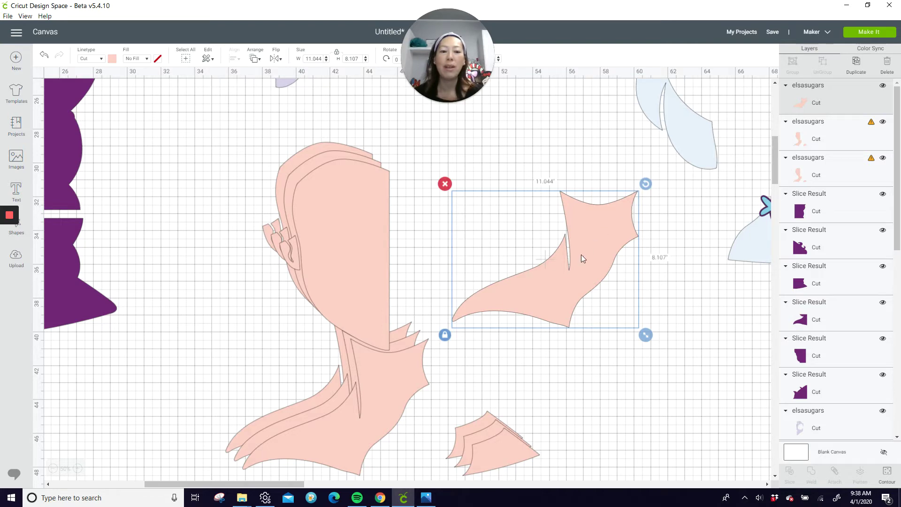
left_click_drag(578, 259, 595, 220)
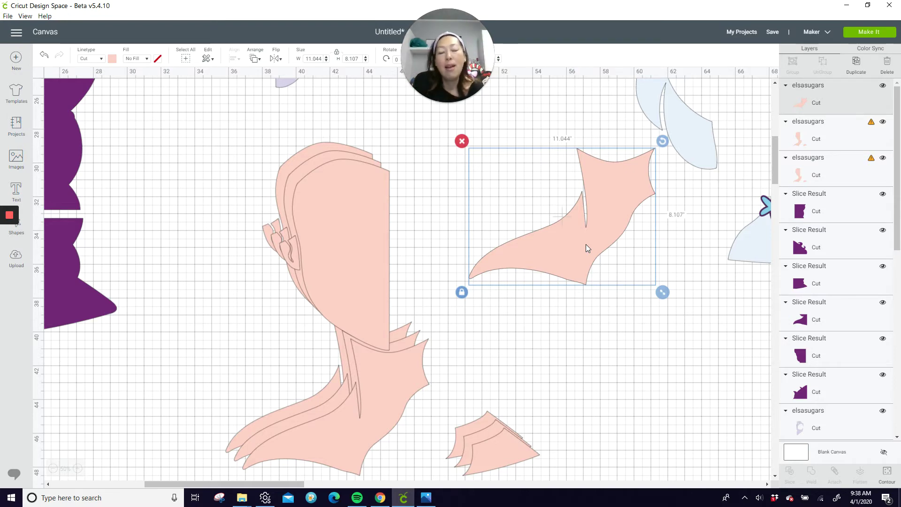
Step: Contour the second skin copy to keep only the face shape, and move it beside the stack over the separated neck
left_click(361, 244)
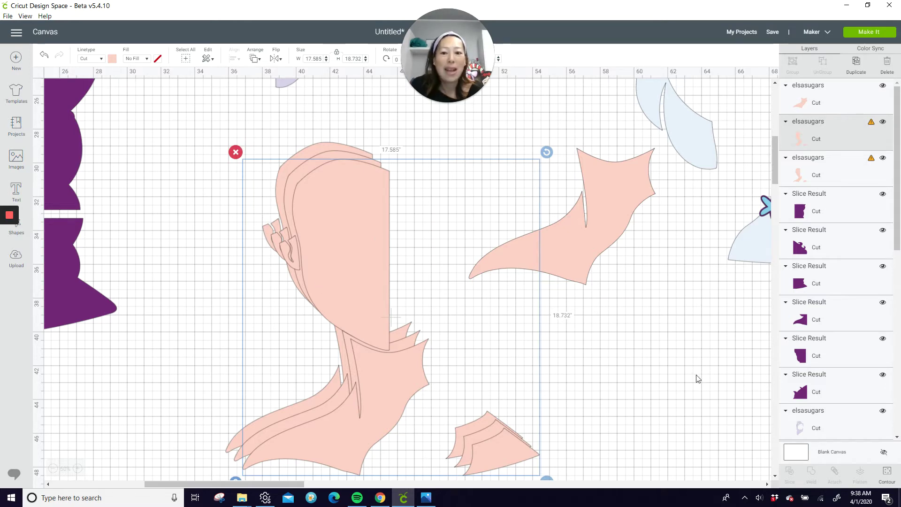
left_click(887, 475)
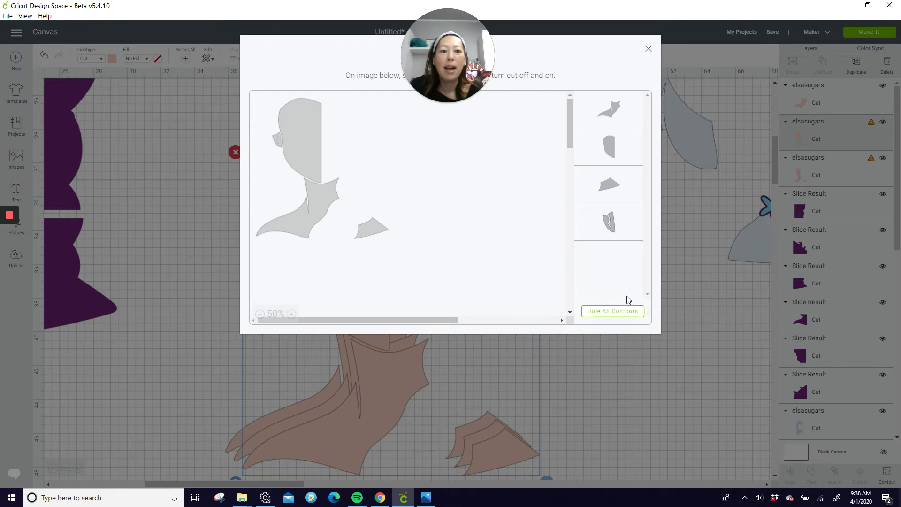
left_click(621, 311)
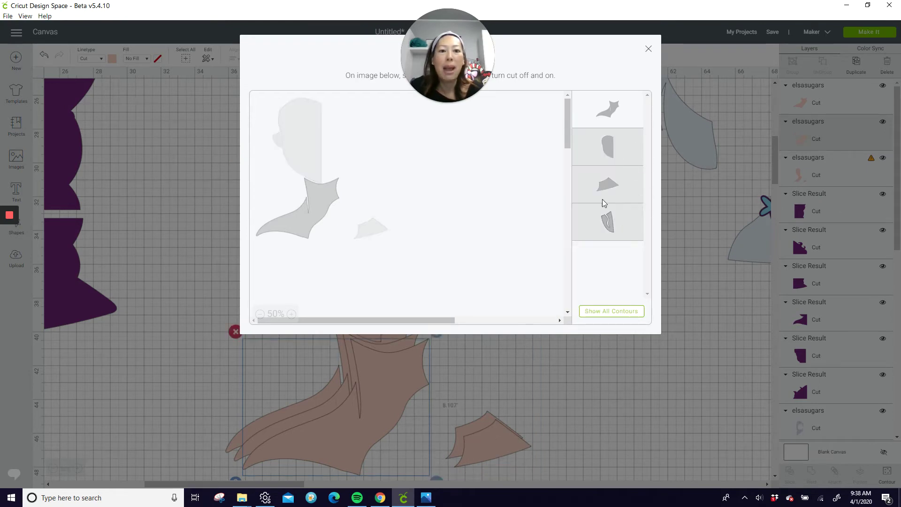
left_click(598, 144)
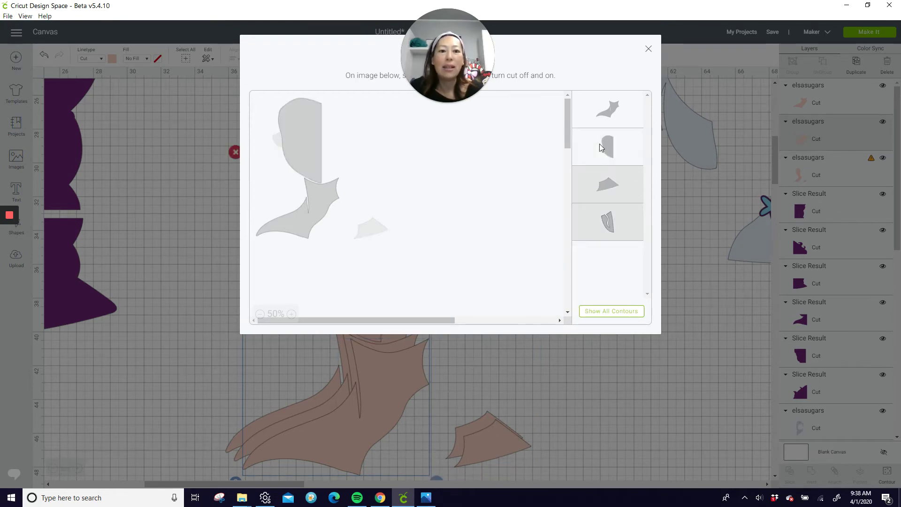
left_click(649, 49)
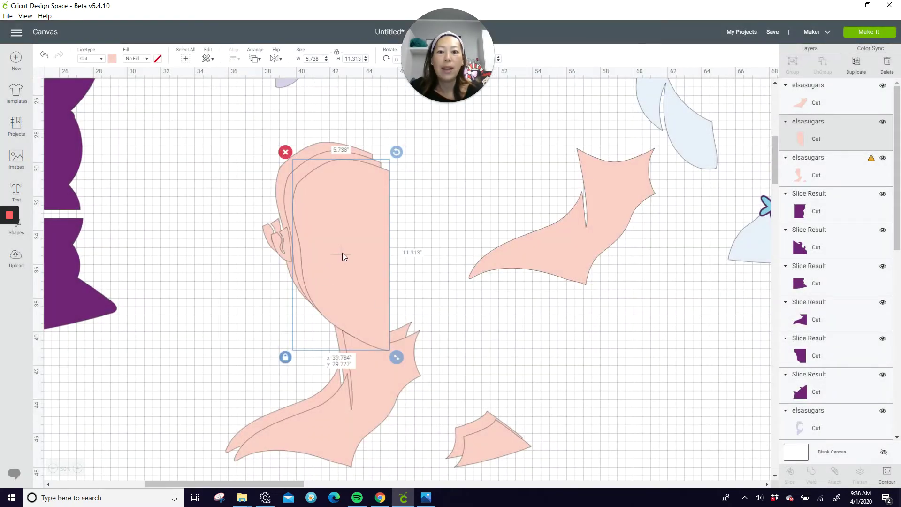
left_click_drag(342, 254, 598, 278)
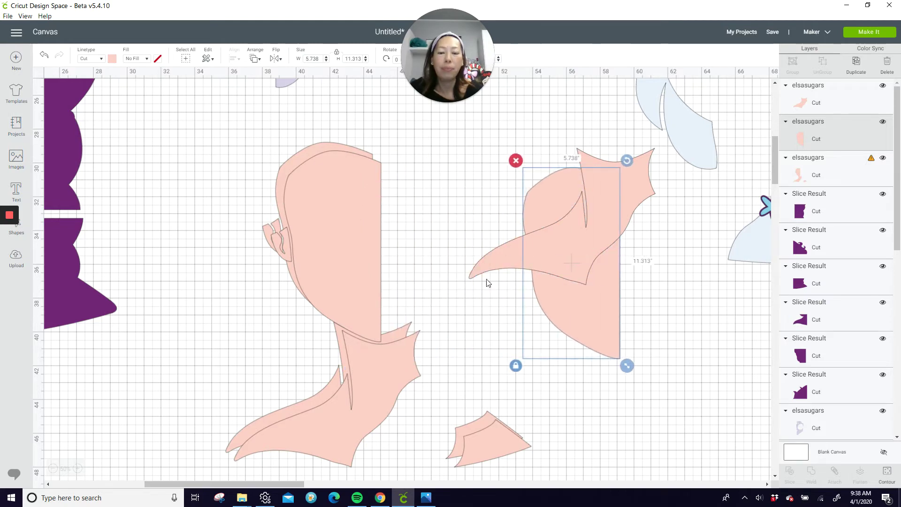
Step: Contour the third skin copy to keep only the small four-sided shoulder piece, and move it beside the lower edge of the separated face
left_click(359, 247)
left_click(887, 471)
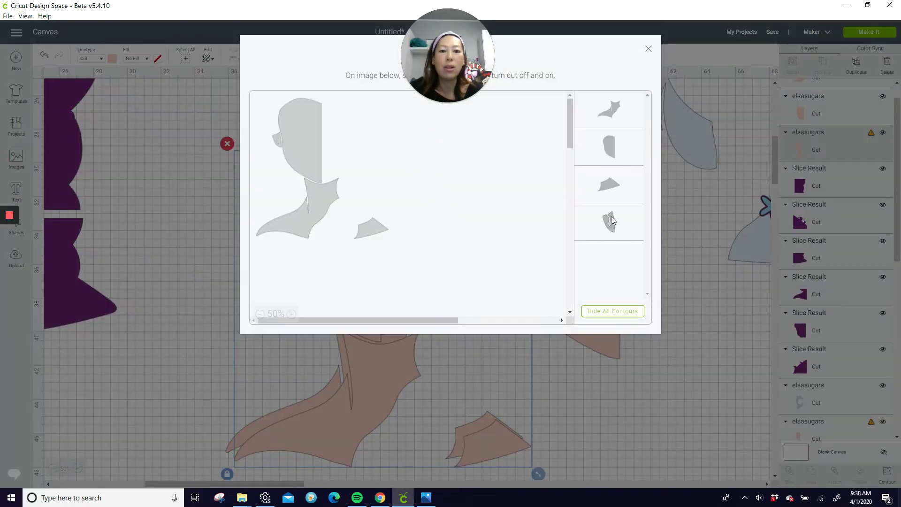
left_click(595, 312)
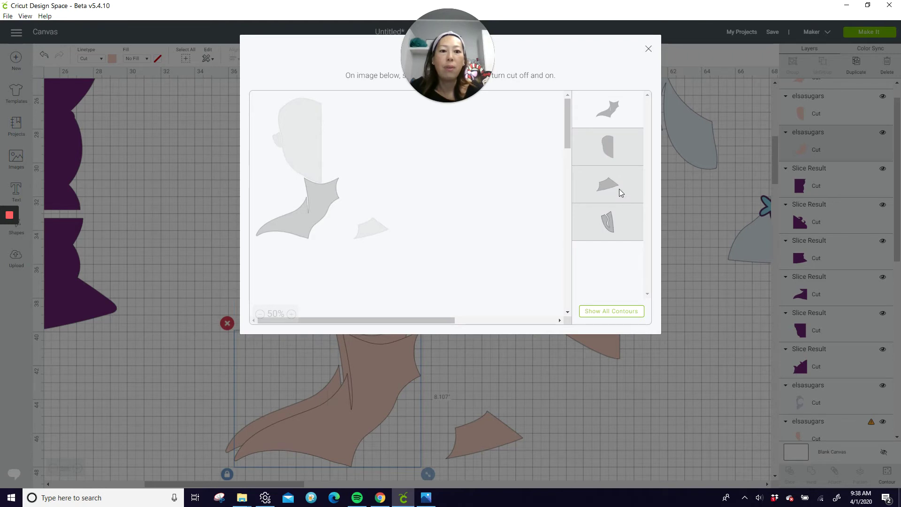
left_click(619, 189)
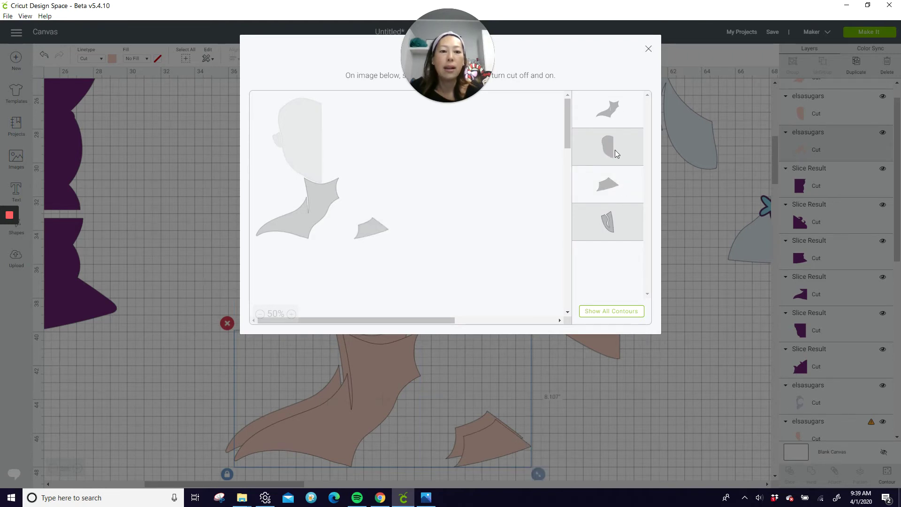
left_click(620, 117)
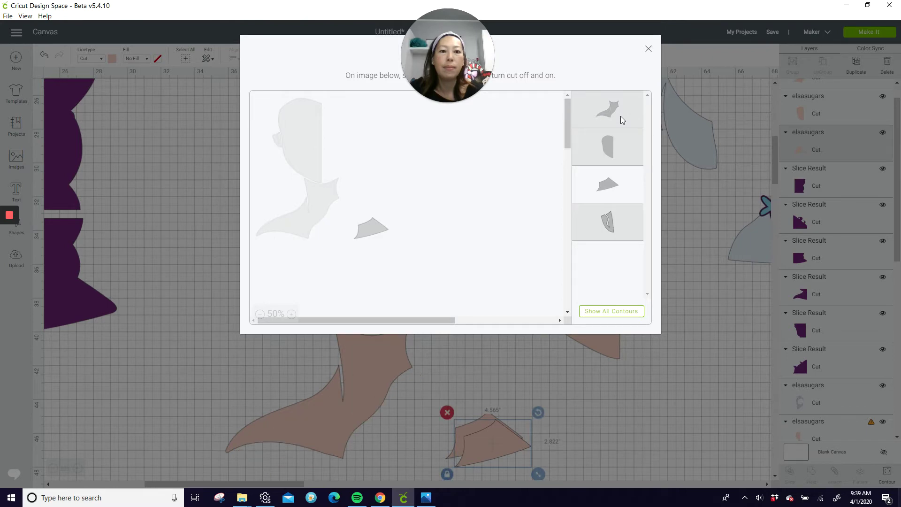
left_click(648, 53)
left_click_drag(479, 428, 655, 330)
Step: Contour the remaining skin layer to keep only the ear shape, and move it onto the separated neck and face pieces
left_click(364, 263)
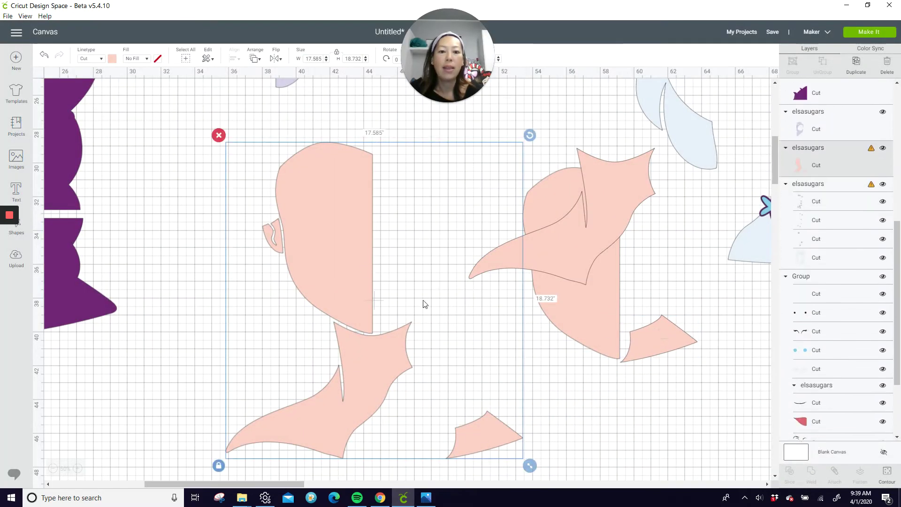
left_click(887, 471)
left_click(639, 314)
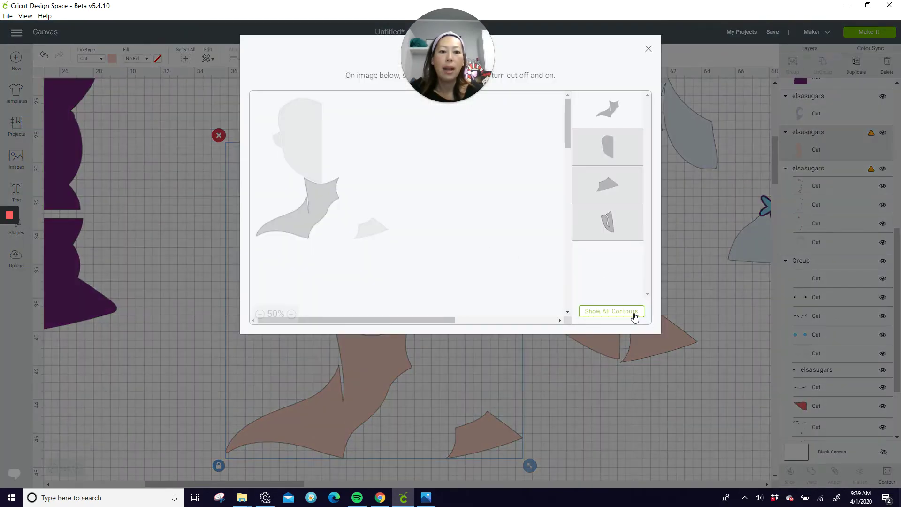
left_click(639, 217)
left_click(629, 113)
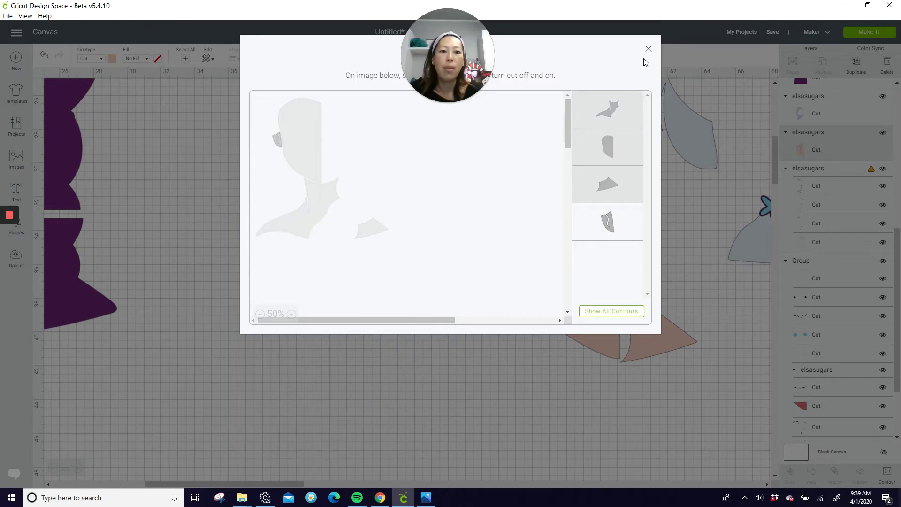
left_click(648, 50)
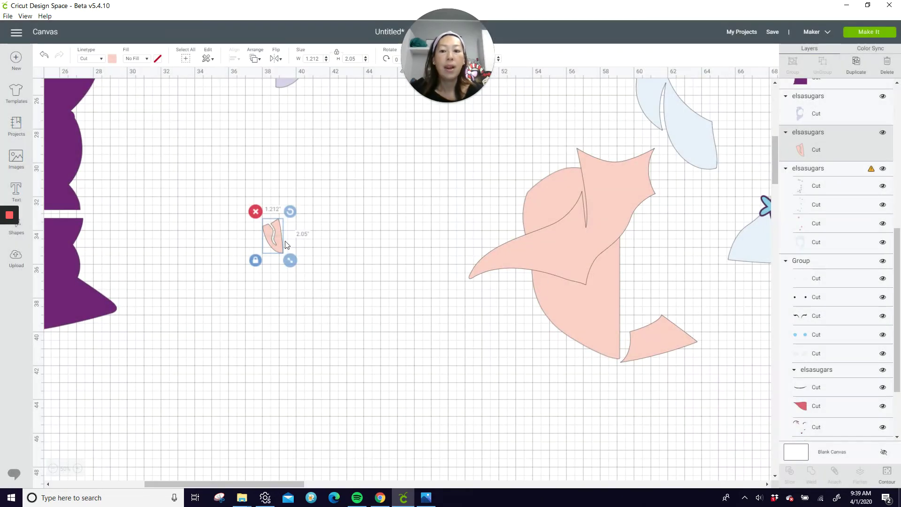
left_click_drag(277, 239, 576, 276)
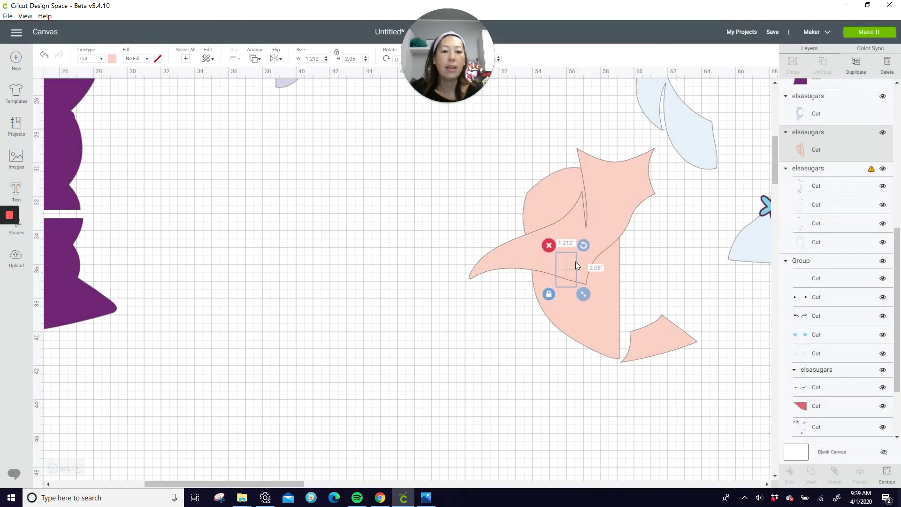
Step: Move the neck-and-shoulder shape lower over the face shape, and try a box selection around the separated skin pieces
left_click_drag(503, 199, 478, 260)
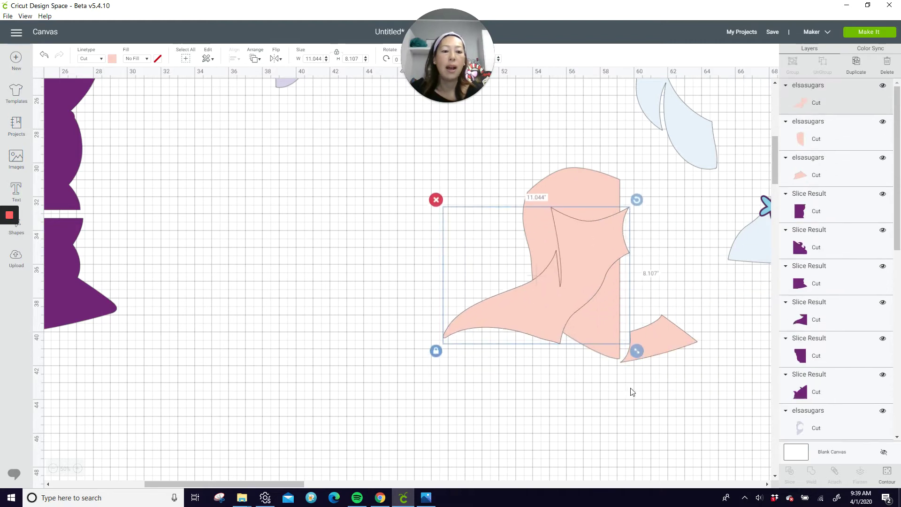
left_click(527, 385)
left_click_drag(711, 397, 409, 216)
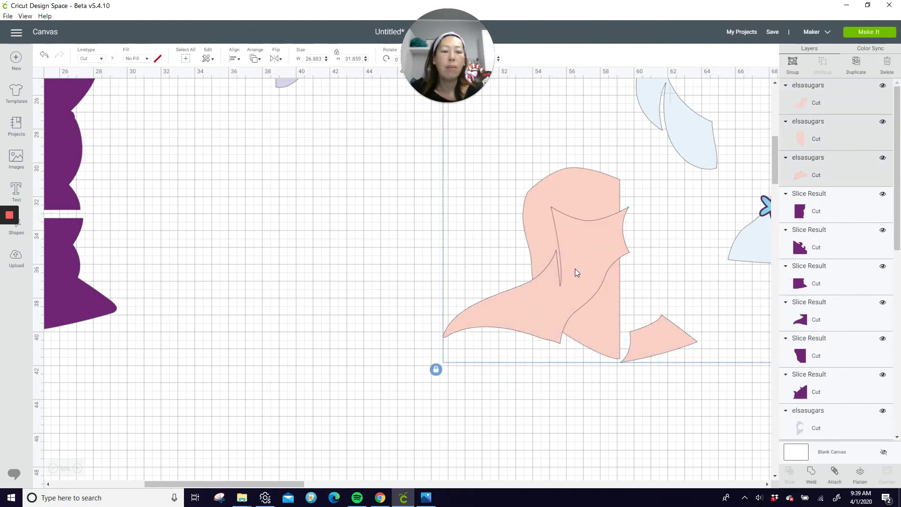
left_click(500, 389)
Step: Move the pale blue hair group with its flowers down and right, off the portrait, and ungroup it
scroll(453, 411, "up", 5)
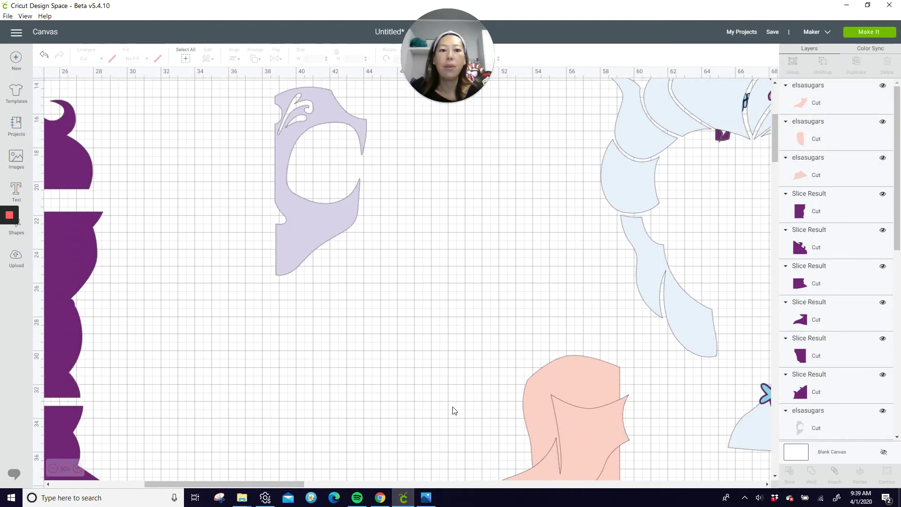
left_click_drag(183, 484, 250, 484)
left_click(535, 276)
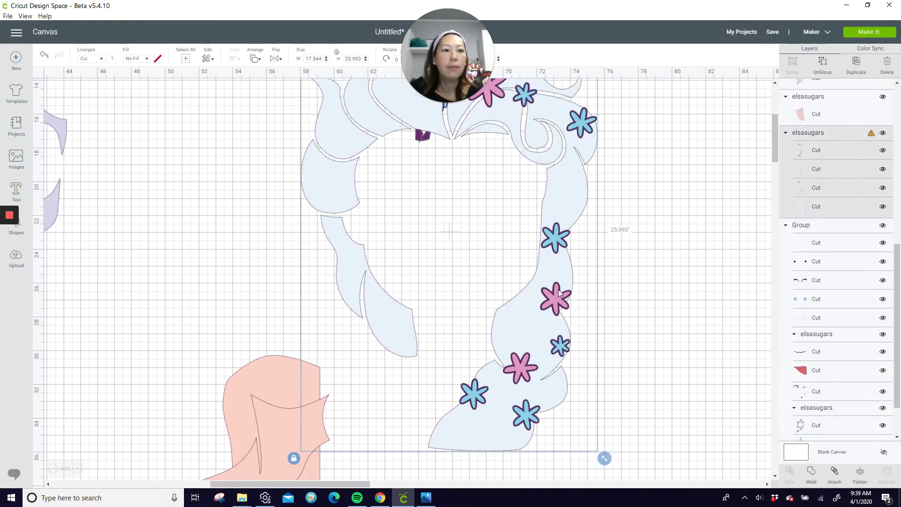
left_click_drag(558, 289, 650, 389)
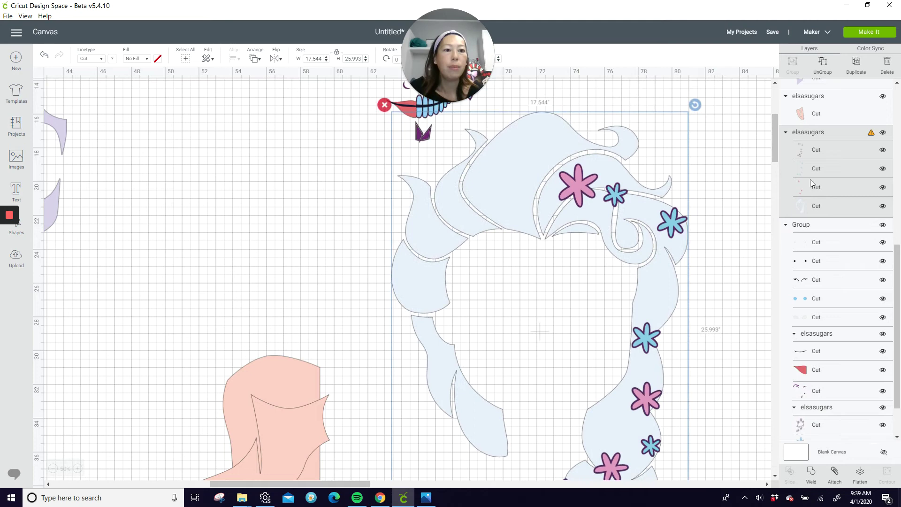
left_click(824, 62)
Step: Try moving the purple flower outlines off the pink and blue flowers and aligning them back on top by hand
left_click_drag(584, 185, 505, 144)
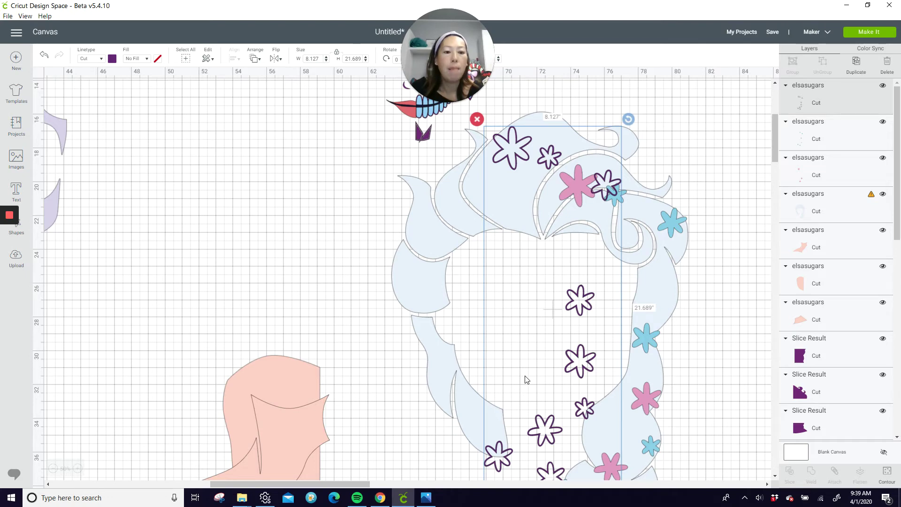
left_click_drag(588, 308, 653, 341)
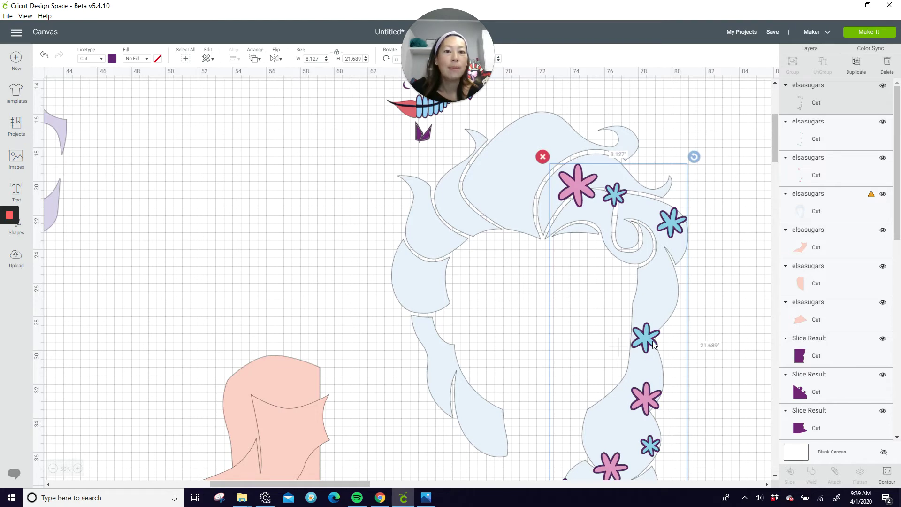
left_click_drag(652, 341, 653, 341)
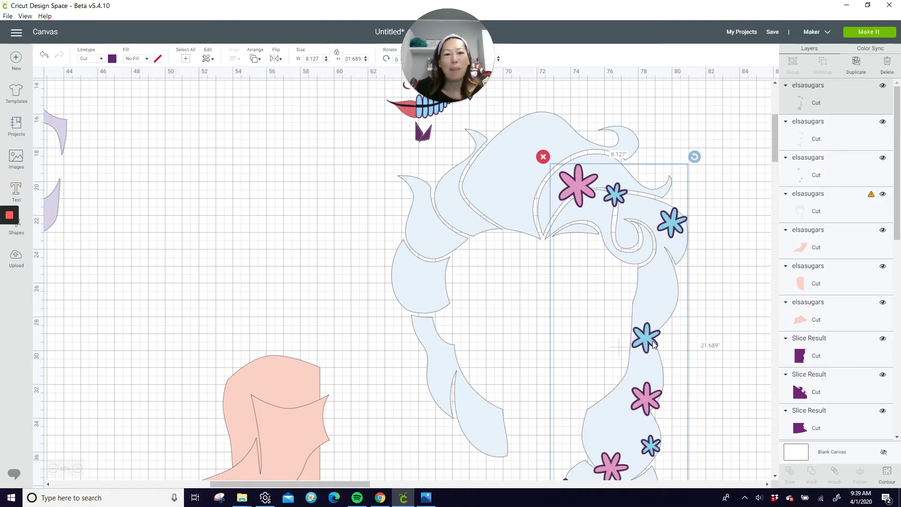
mouse_move(588, 193)
left_mouse_down()
mouse_move(591, 202)
mouse_move(591, 192)
left_mouse_up()
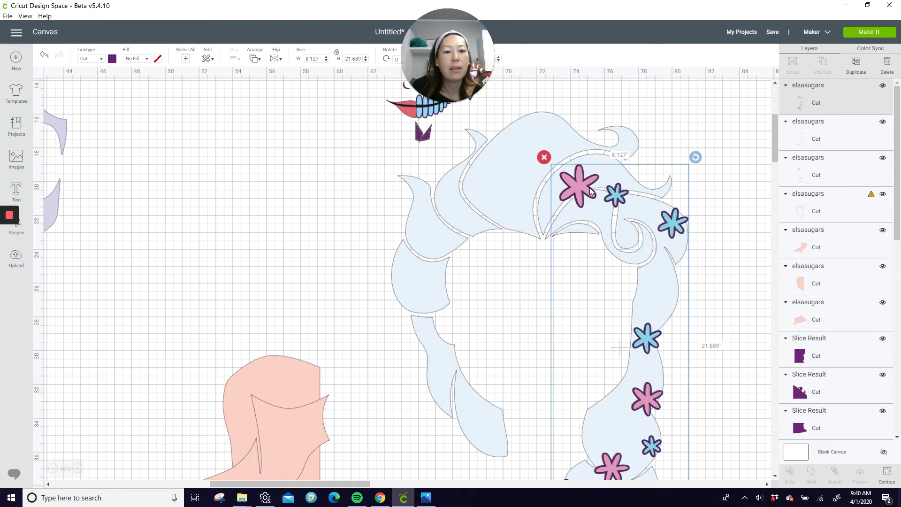
left_click_drag(591, 190, 590, 199)
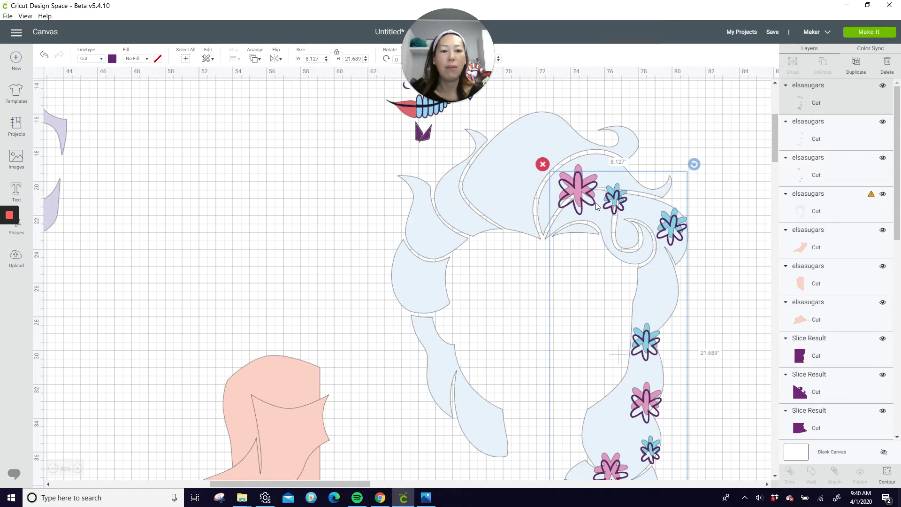
Step: Move the purple flower outlines right of the hair, and fit the pink flowers inside their matching outlines
left_click_drag(591, 200, 737, 204)
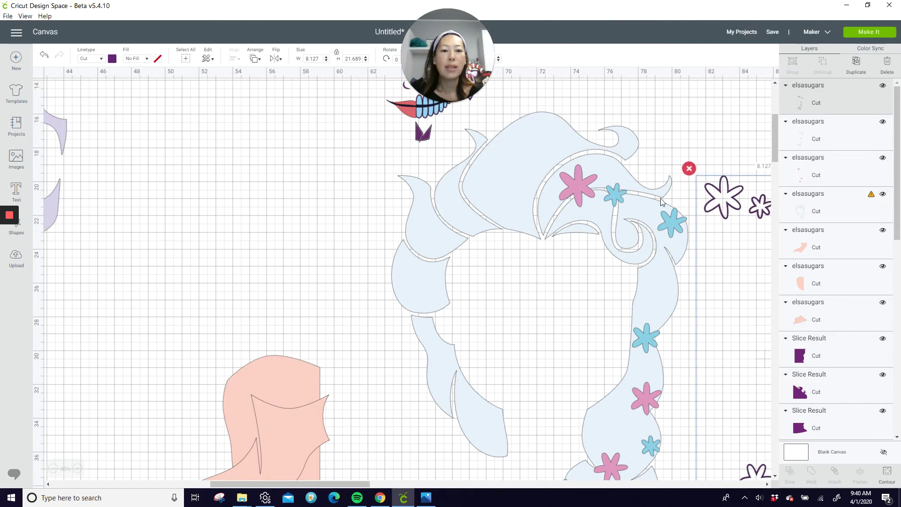
left_click(578, 181)
left_click_drag(578, 182, 722, 193)
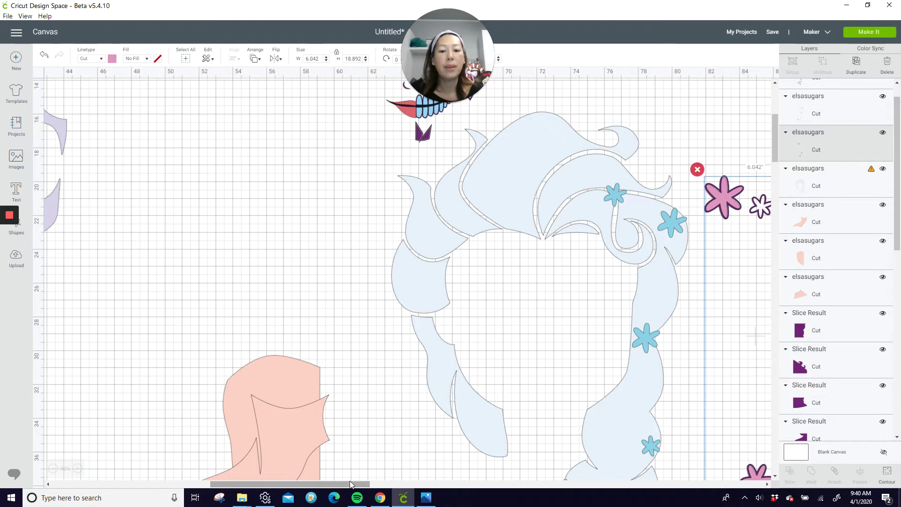
left_click_drag(350, 483, 414, 483)
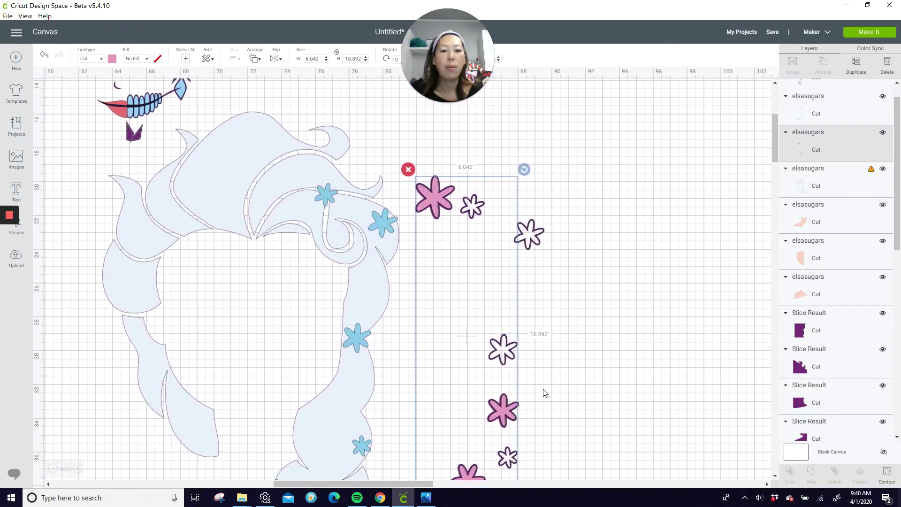
left_click(586, 362)
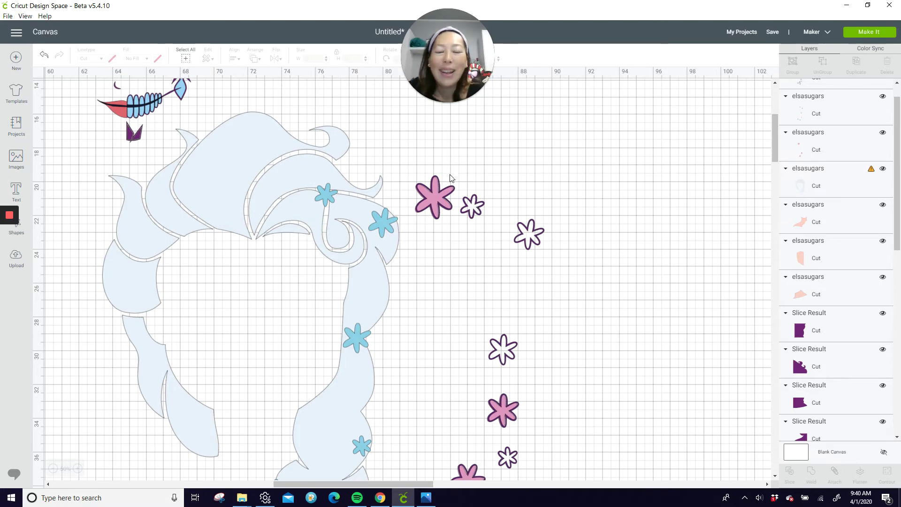
left_click(449, 206)
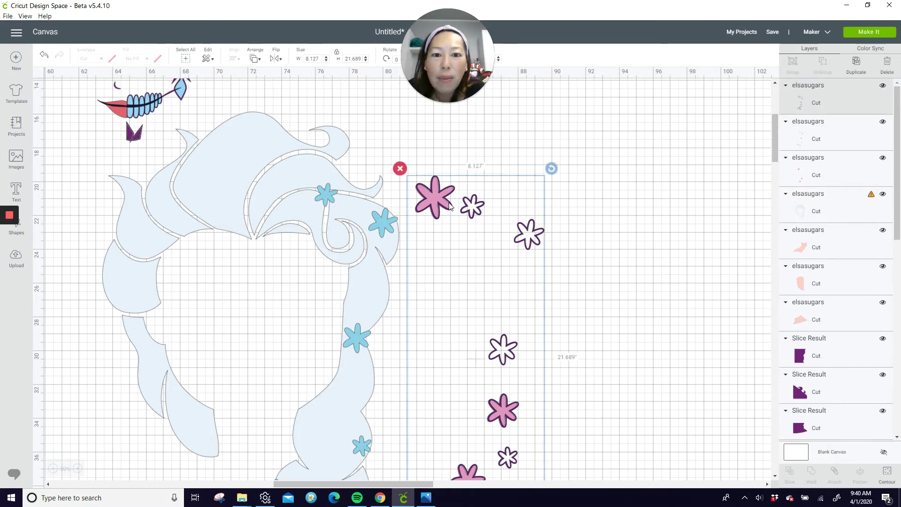
left_click_drag(449, 207, 449, 207)
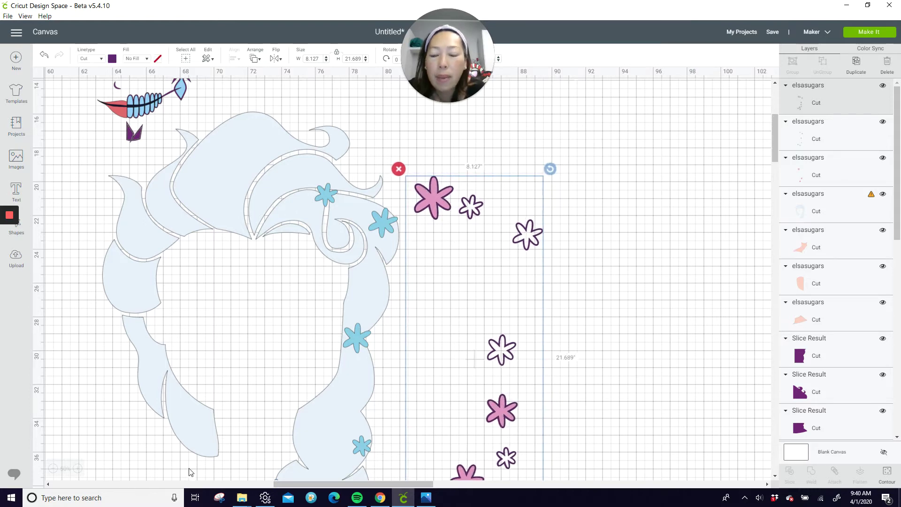
Step: Examine at 100% zoom how the pink flowers line up with the purple outlines along the whole flower column
left_click(78, 468)
left_click(78, 469)
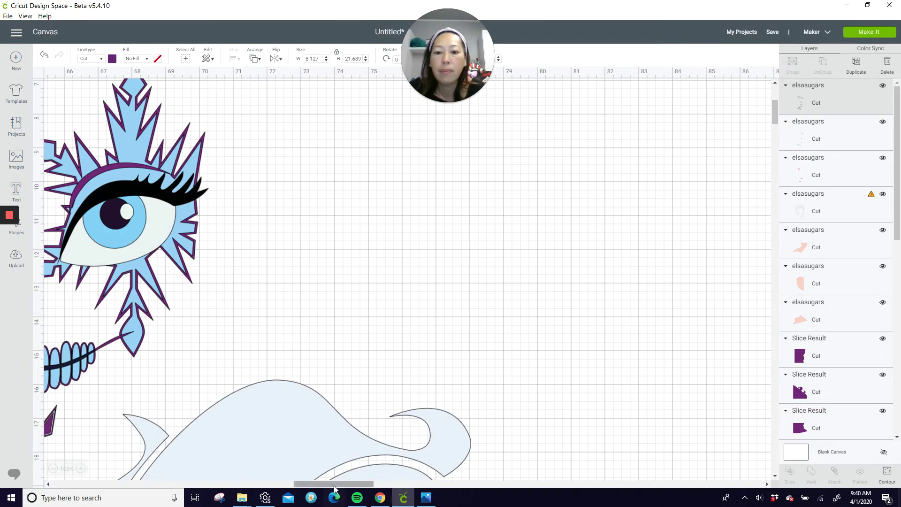
left_click_drag(309, 484, 360, 483)
scroll(335, 416, "down", 4)
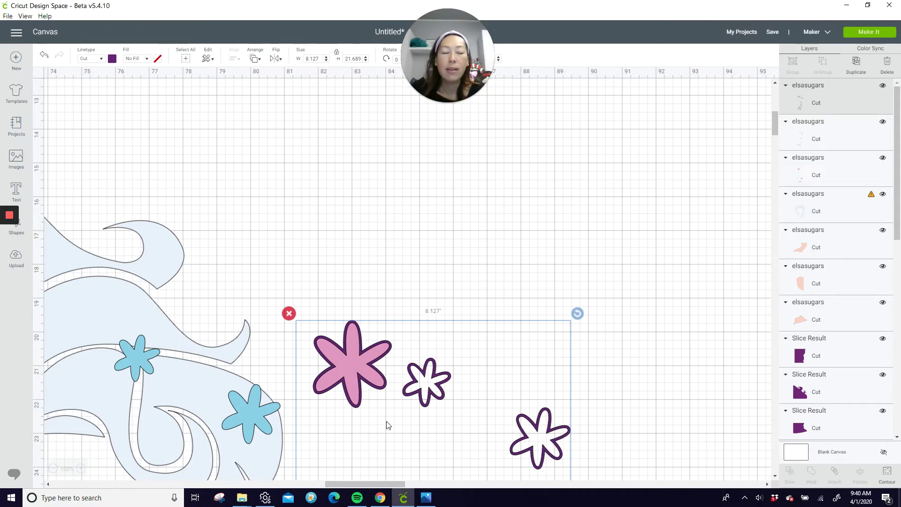
scroll(388, 425, "down", 2)
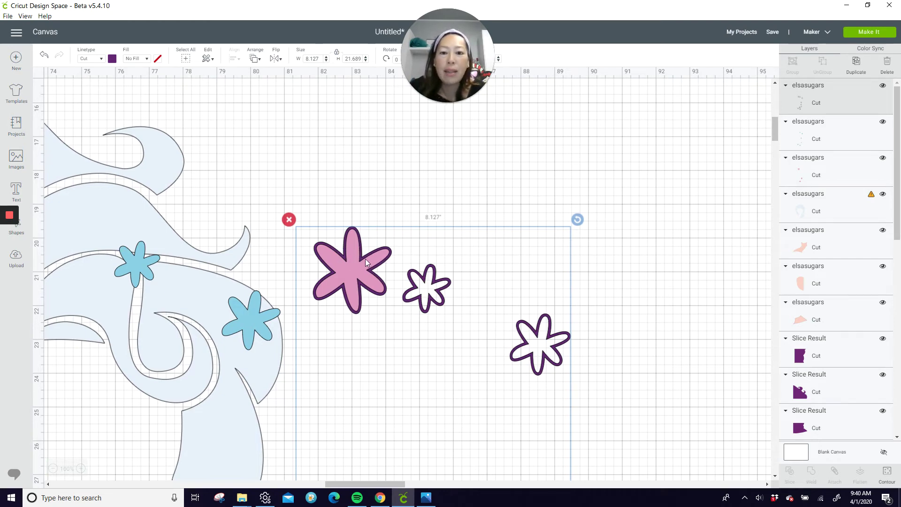
scroll(345, 272, "down", 6)
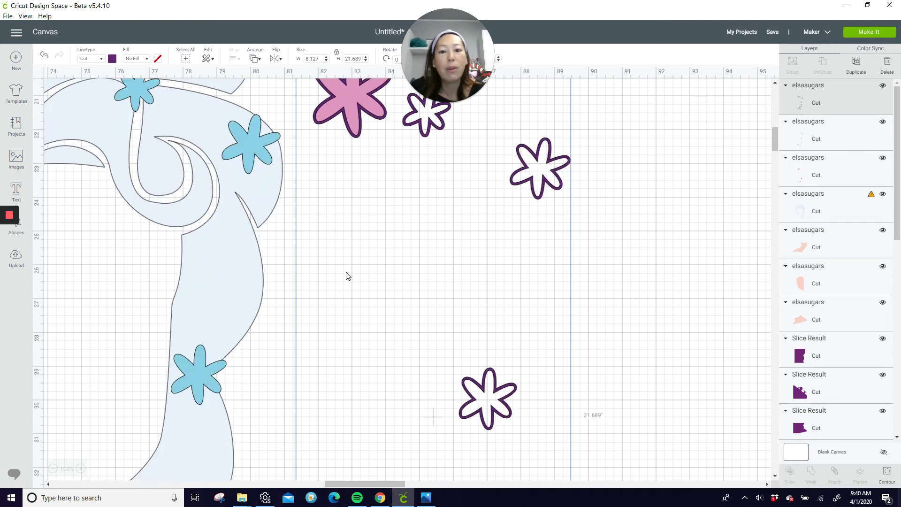
scroll(481, 374, "down", 3)
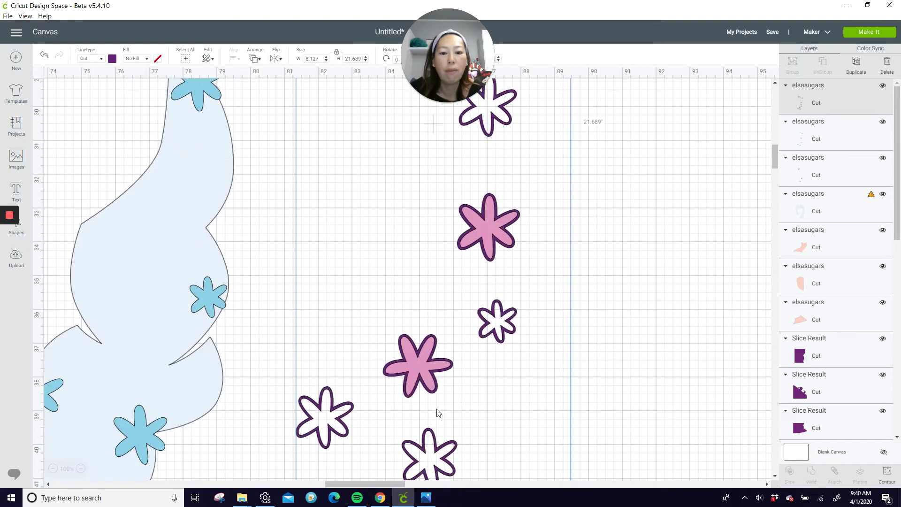
scroll(438, 408, "up", 4)
scroll(437, 407, "up", 4)
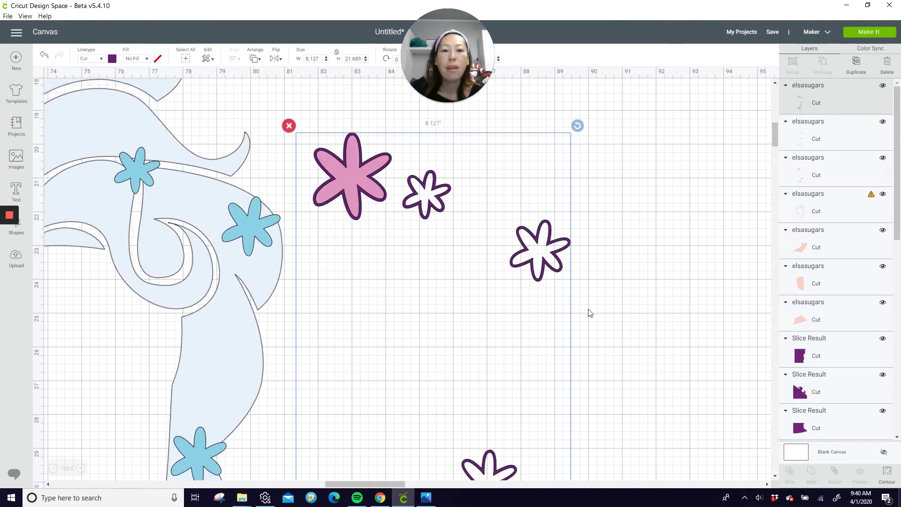
Step: Slice the pink flower layer with the purple flower outline layer
left_click(613, 284)
left_click_drag(613, 199, 331, 177)
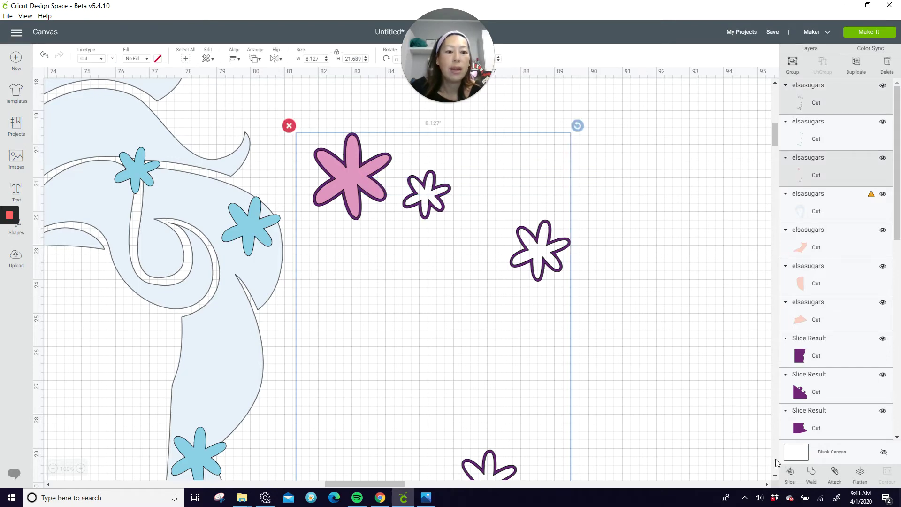
left_click(791, 473)
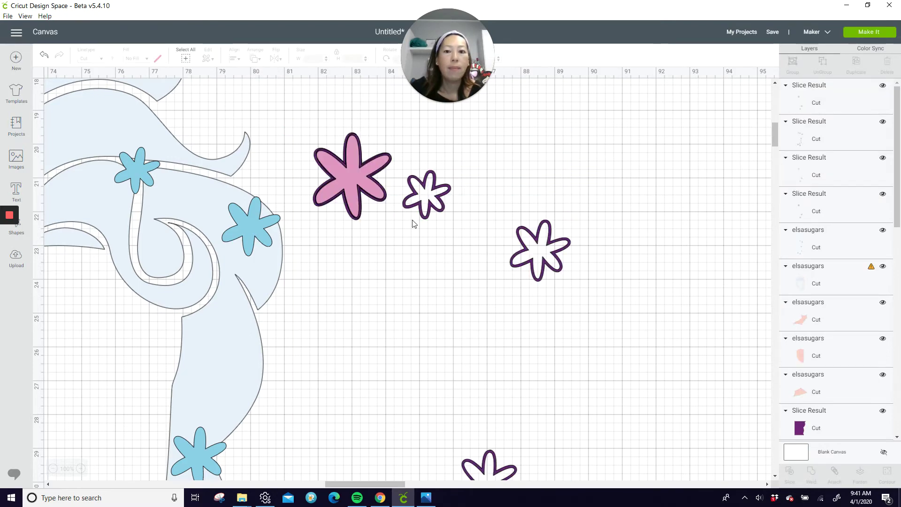
Step: Separate the slice results by moving the purple outlines and overlap pieces right, and pulling the thin pink edge pieces off the pink flowers
left_click_drag(373, 183, 584, 179)
left_click_drag(370, 177, 580, 176)
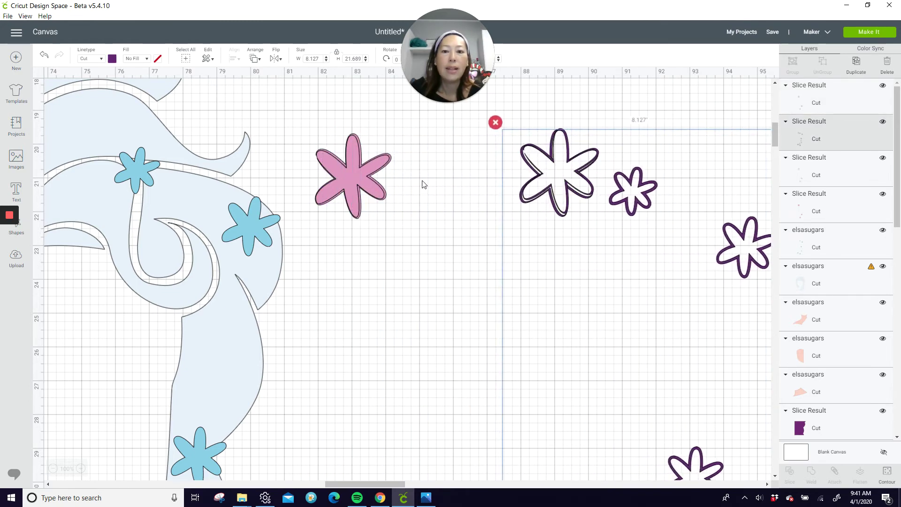
left_click_drag(380, 193, 476, 210)
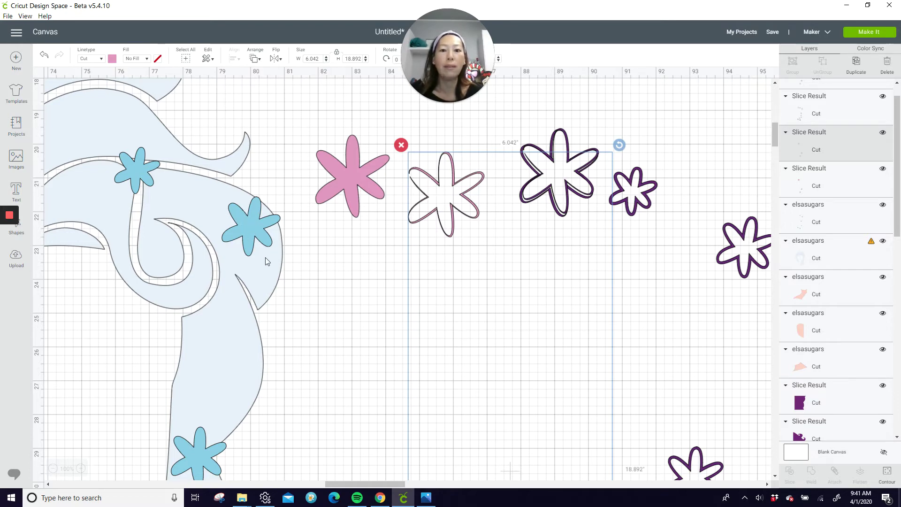
Step: Delete the thin pink edge pieces and the purple overlap pieces left over from slicing the pink flowers
left_click_drag(450, 197, 457, 262)
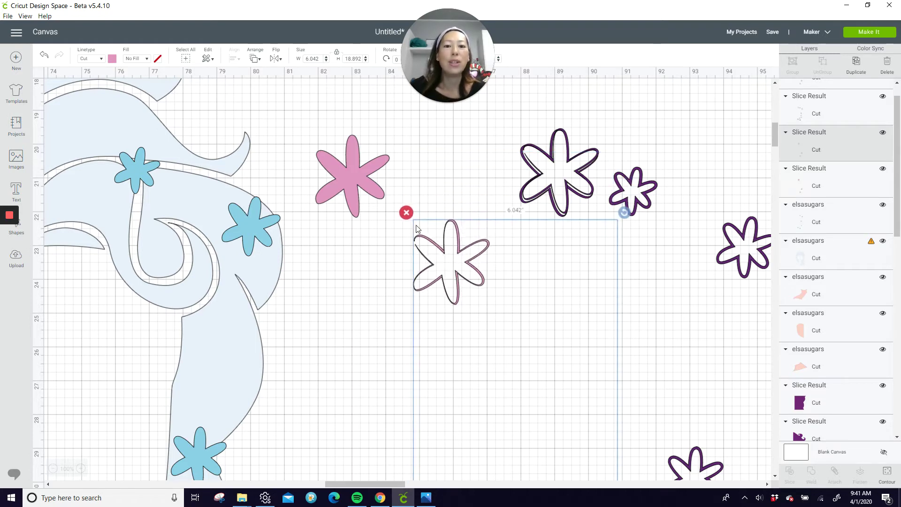
left_click(406, 213)
scroll(411, 217, "down", 10)
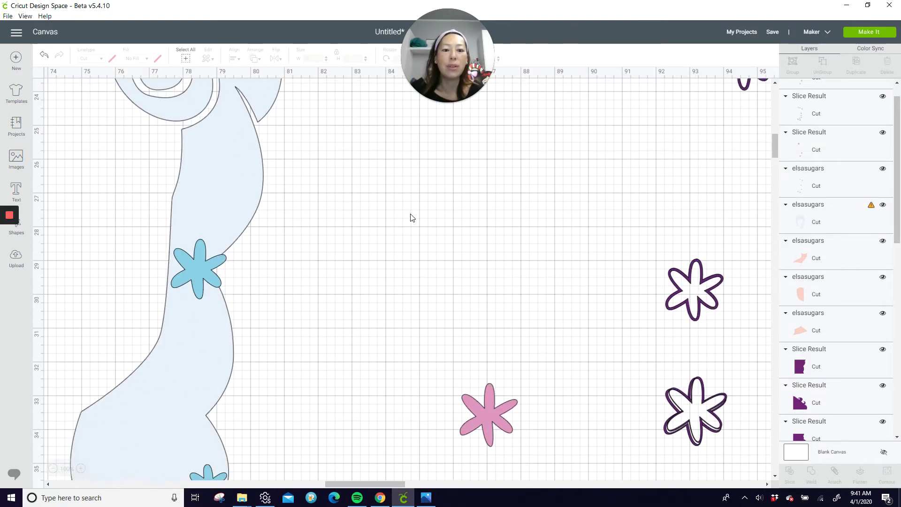
scroll(485, 232, "up", 10)
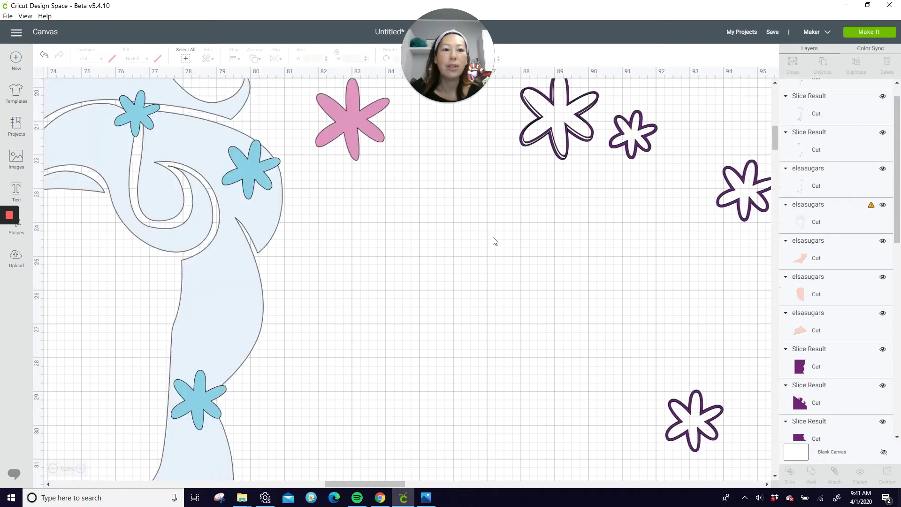
left_click(539, 176)
left_click_drag(538, 176, 518, 203)
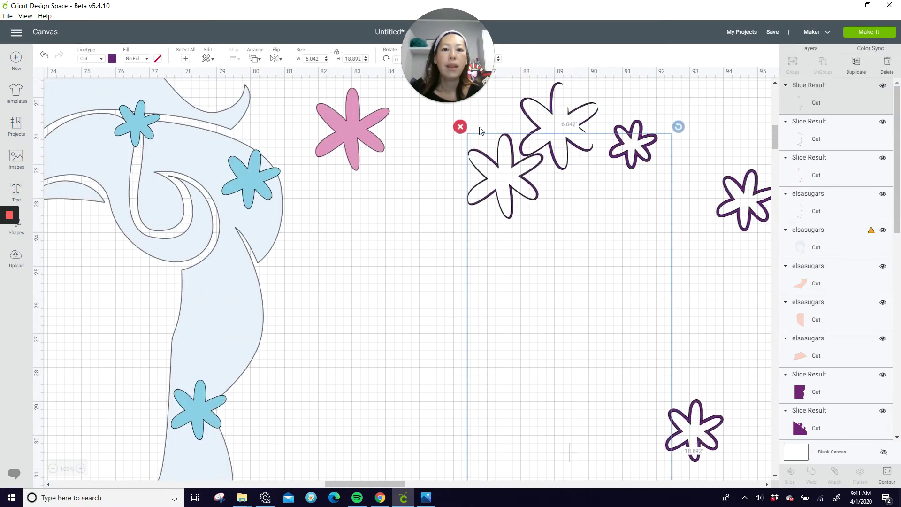
left_click(459, 125)
Step: Move the purple flower outlines closer to the hair, and fit the blue flowers inside their matching outlines
left_click_drag(631, 153, 526, 199)
left_click(253, 180)
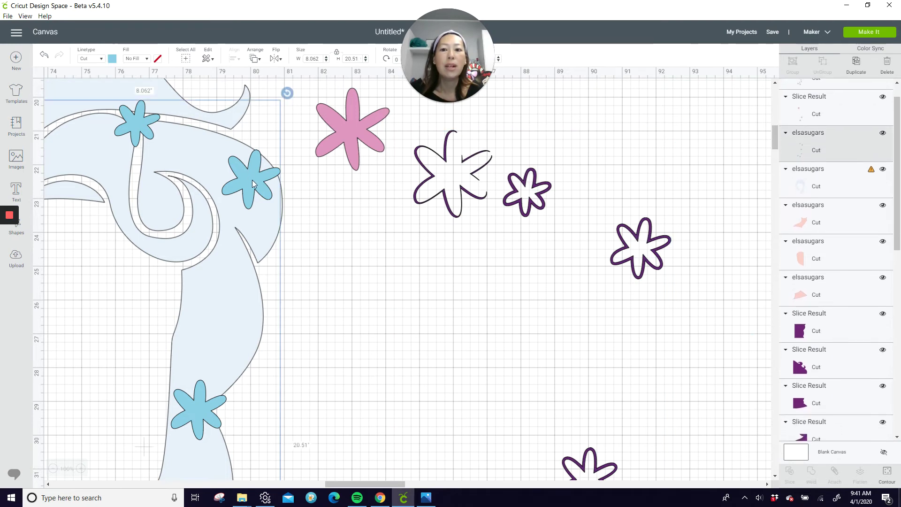
left_click_drag(253, 180, 638, 244)
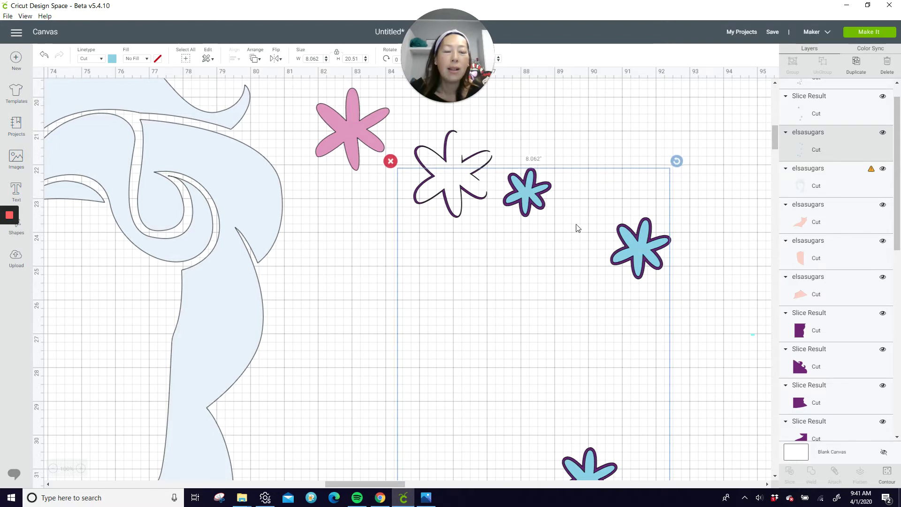
left_click(712, 258)
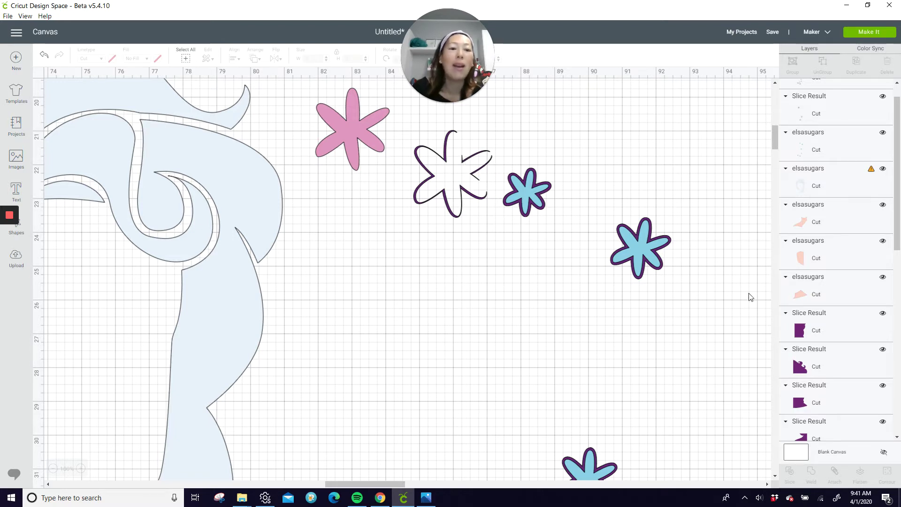
Step: Slice the blue flower layer with the purple outline layer, and pull the purple pieces off the blue flowers
left_click_drag(765, 277, 644, 249)
left_click(793, 470)
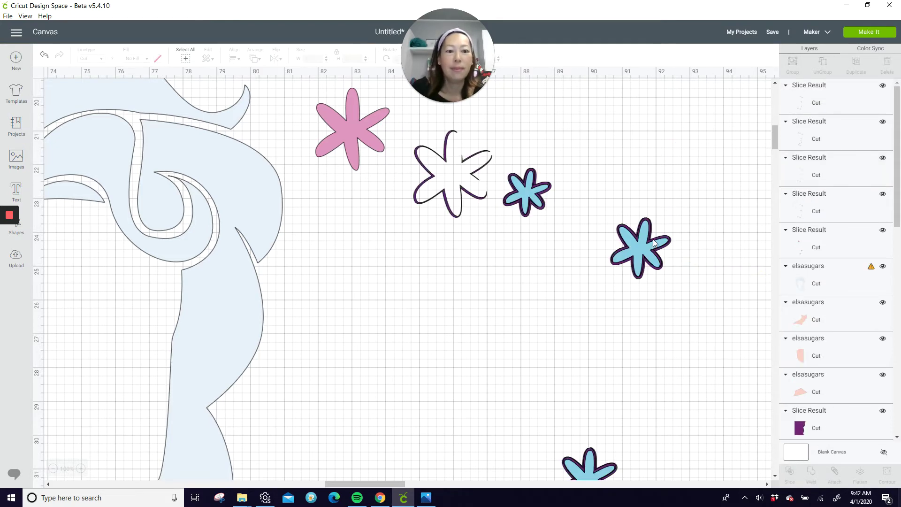
left_click_drag(653, 249, 608, 253)
left_click_drag(667, 247, 597, 274)
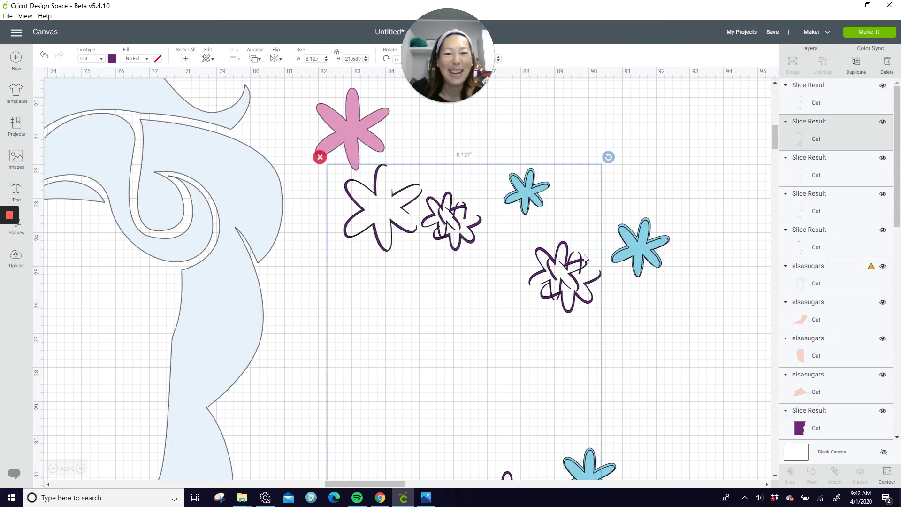
Step: Delete the leftover purple outline pieces, the overlap pieces and the thin blue edge pieces
key("Delete")
left_click(436, 209)
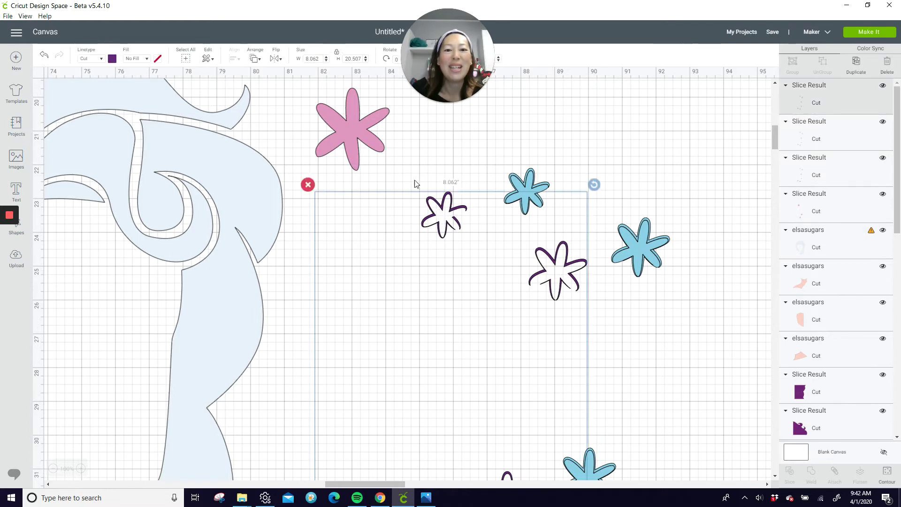
key("Delete")
left_click_drag(523, 177, 461, 212)
key("Delete")
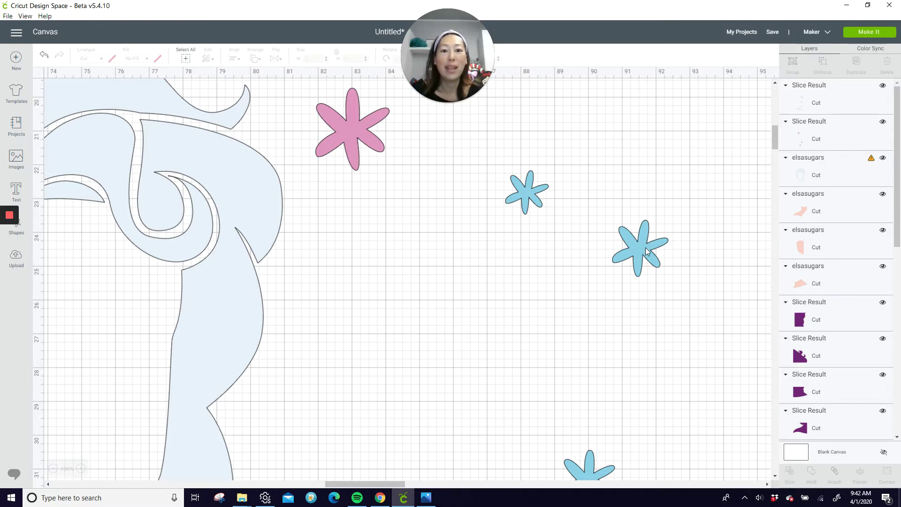
Step: Move the blue flower layer well to the right, clear of the pink flowers, at 50% zoom
left_click_drag(645, 247, 649, 193)
left_click(53, 468)
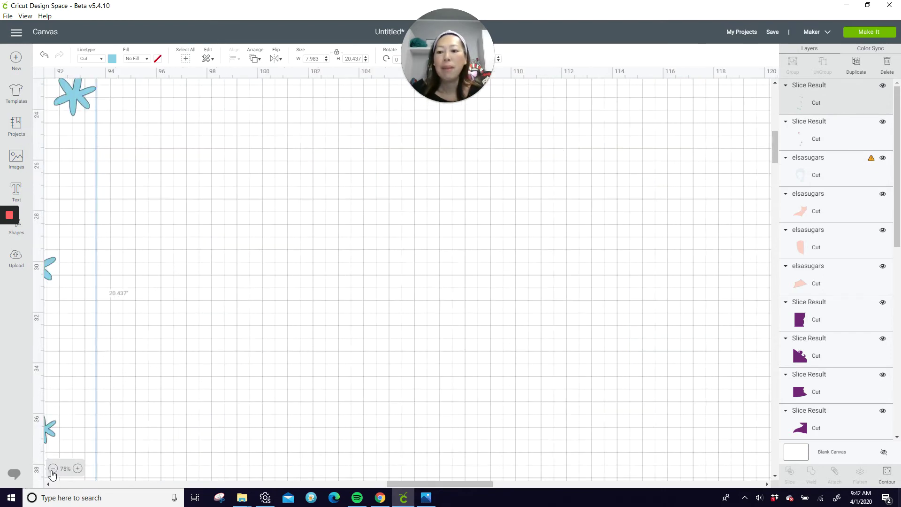
left_click(53, 468)
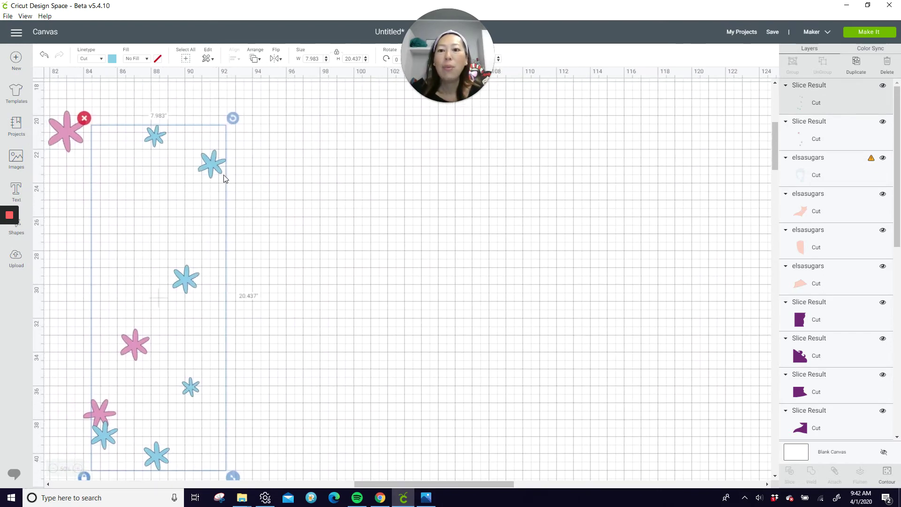
left_click_drag(224, 178, 446, 176)
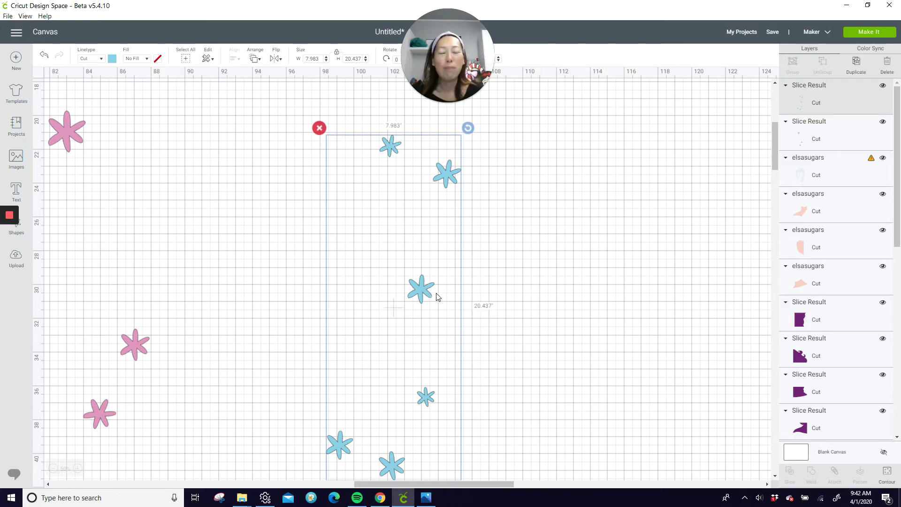
scroll(433, 297, "down", 3)
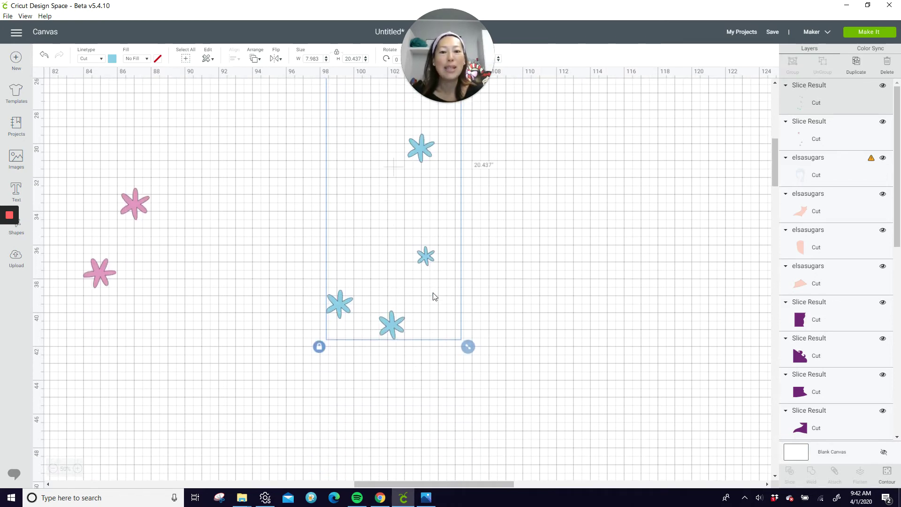
scroll(433, 295, "up", 1)
scroll(433, 296, "up", 1)
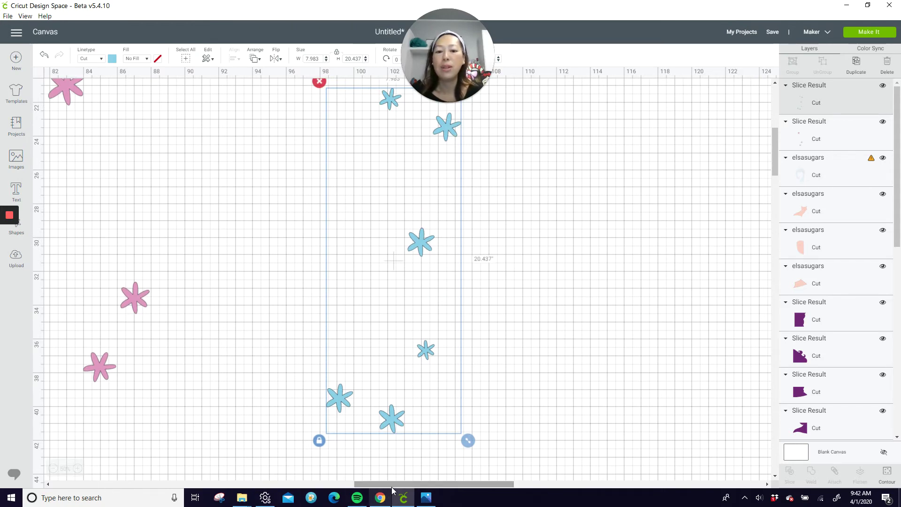
Step: Duplicate the dark circle and move the copy across the canvas to the empty area between the pink and blue flowers
left_click_drag(393, 484, 30, 451)
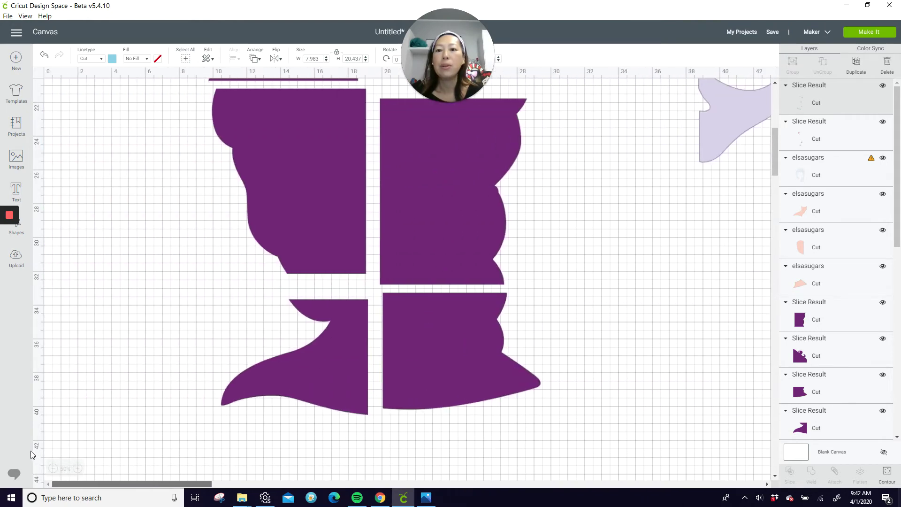
scroll(101, 268, "up", 7)
left_click(77, 221)
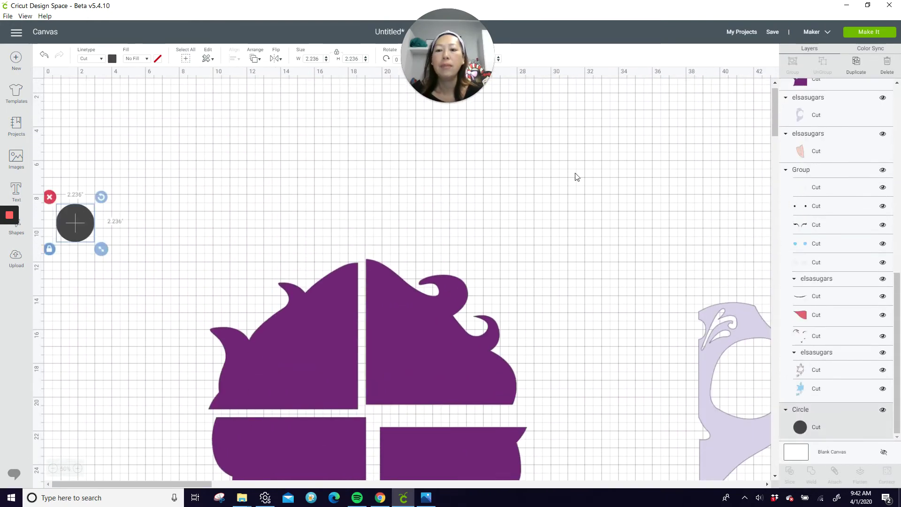
left_click(856, 64)
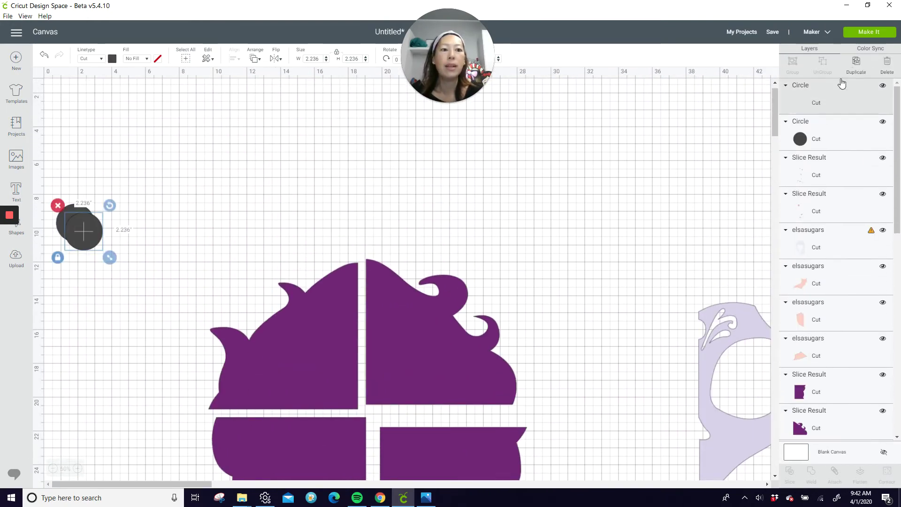
left_click_drag(98, 241, 757, 313)
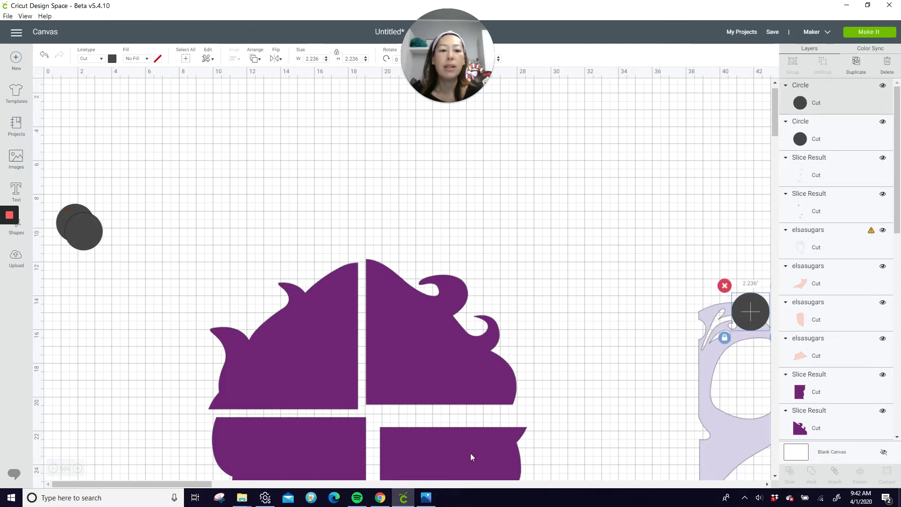
left_click_drag(185, 487, 324, 485)
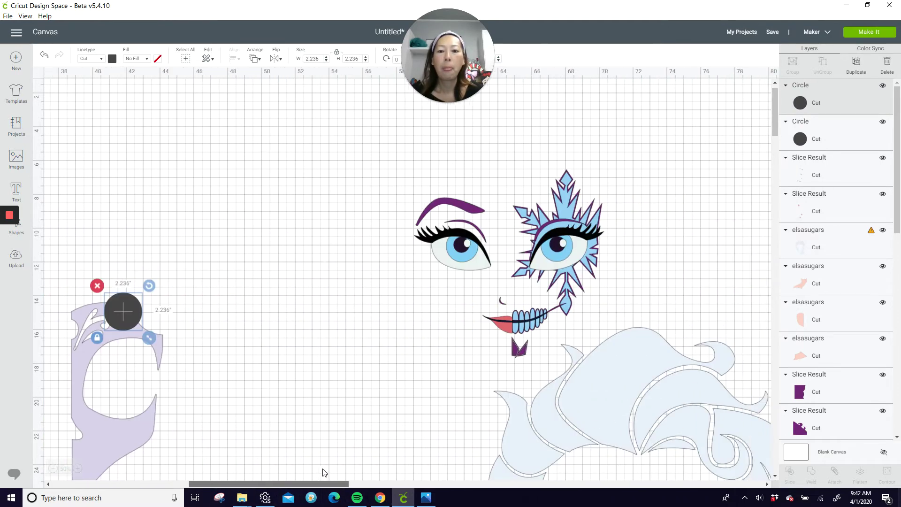
left_click_drag(122, 318, 622, 372)
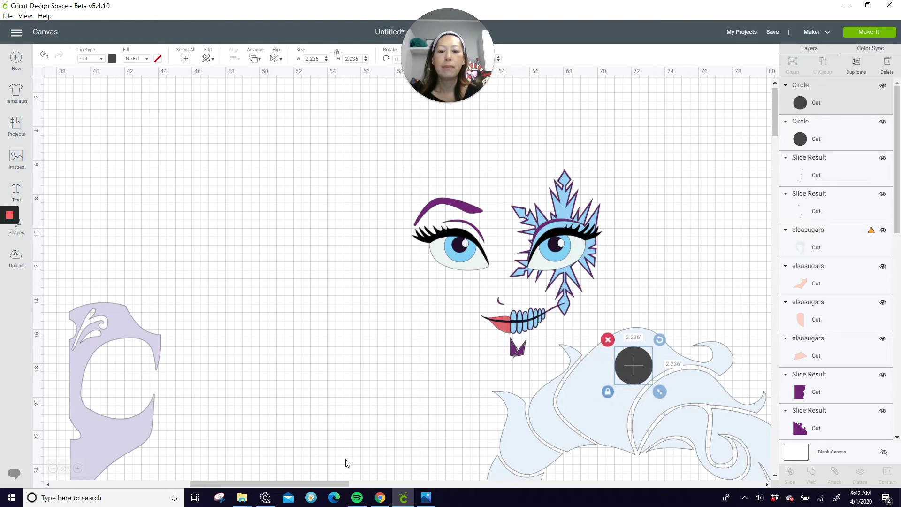
left_click_drag(328, 483, 435, 476)
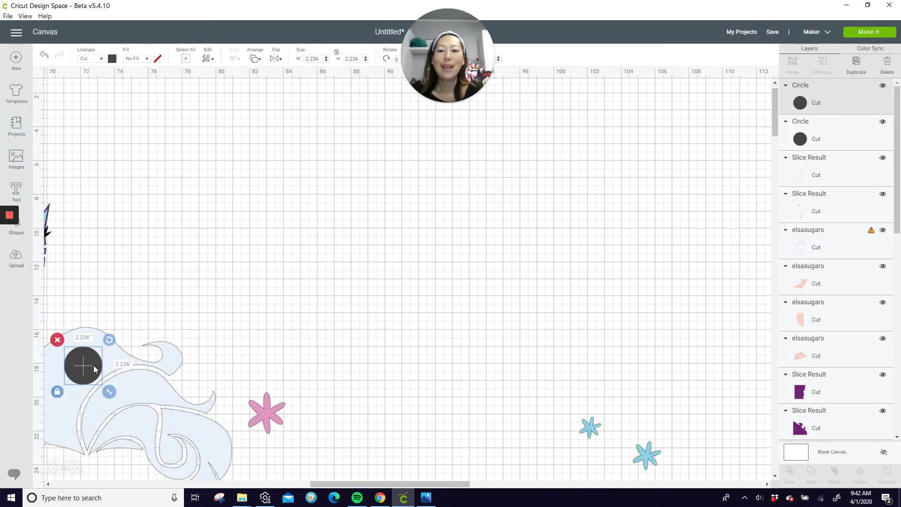
left_click_drag(94, 368, 418, 375)
scroll(446, 329, "down", 5)
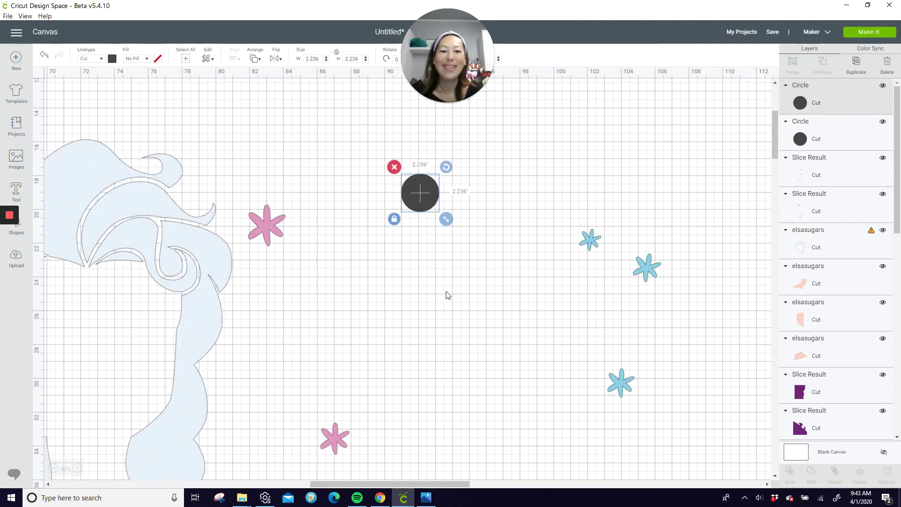
Step: Enlarge the circle copy to about 20.18 inches across and move it right, beside the blue flowers
left_click_drag(446, 219, 765, 493)
left_click_drag(541, 244, 759, 347)
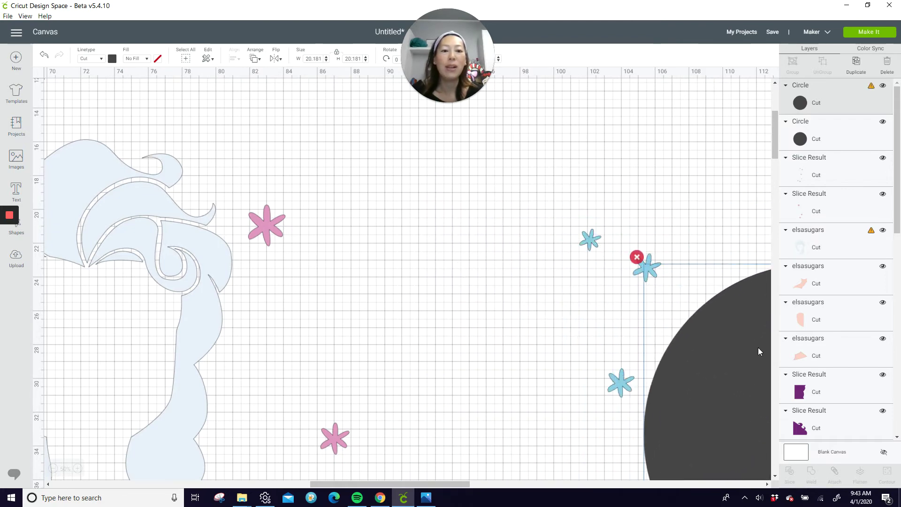
left_click_drag(419, 483, 467, 481)
Step: Move the blue flower layer to the circle's left edge and rotate it slightly so only the two middle flowers overlap the circle
left_click(376, 404)
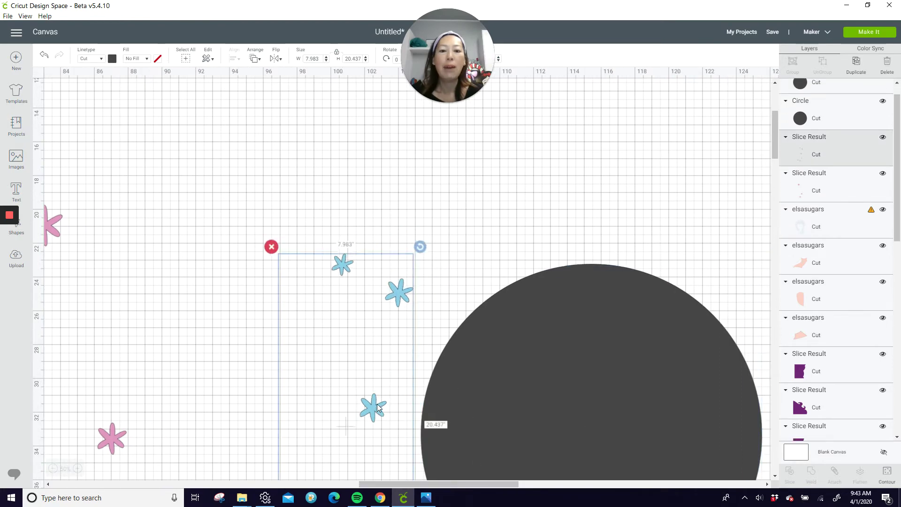
left_click_drag(377, 403, 466, 352)
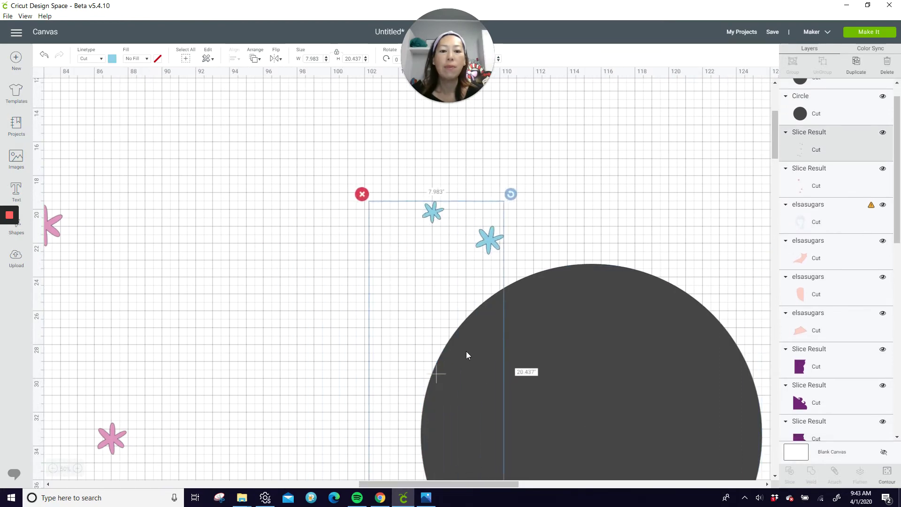
scroll(459, 347, "down", 4)
scroll(450, 347, "up", 2)
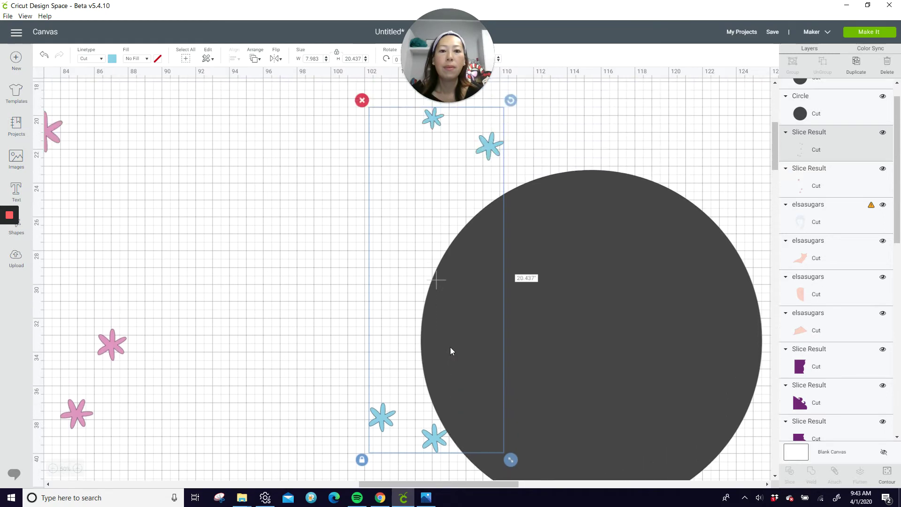
left_click_drag(509, 100, 520, 108)
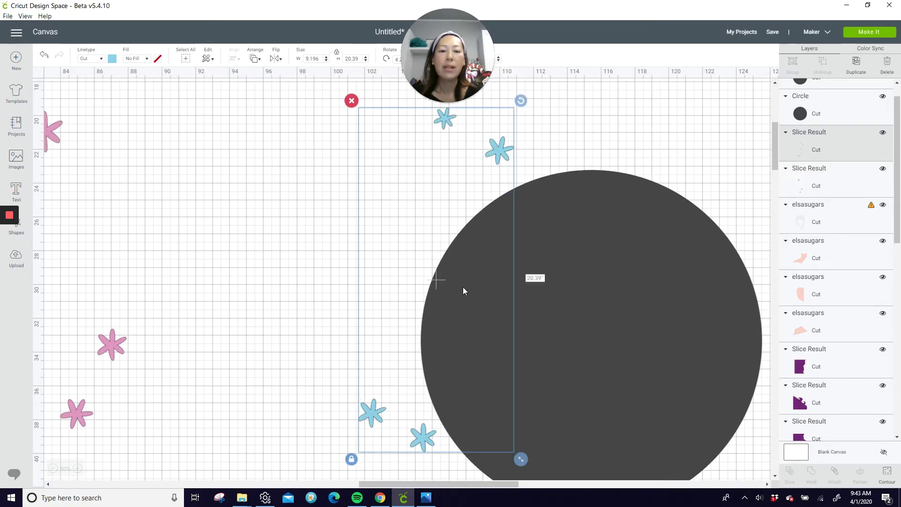
Step: Slice the blue flower layer with the large dark circle
left_click(290, 300)
left_click_drag(286, 286, 508, 315)
left_click(791, 475)
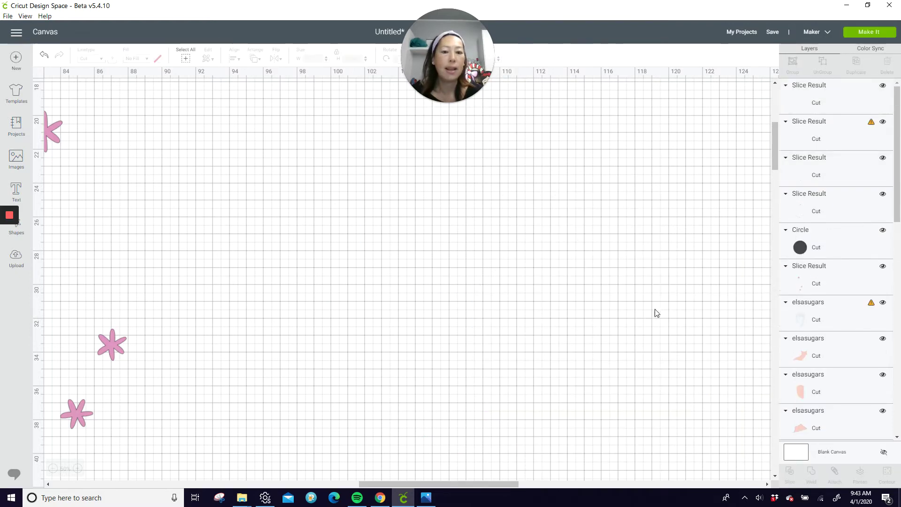
Step: Separate the two cut-out blue flowers from the rest, move the circle right, and delete the dark flower-shaped pieces
left_click(465, 263)
left_click_drag(465, 263, 322, 251)
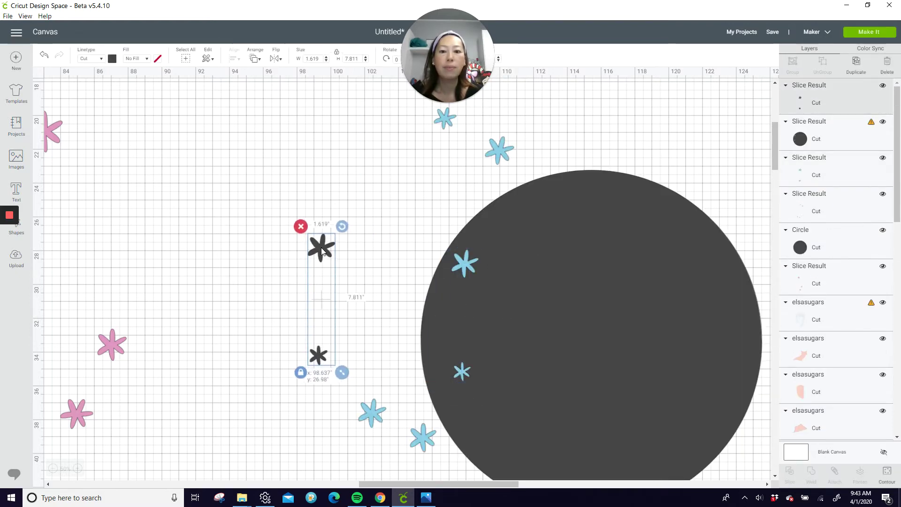
left_click_drag(452, 263, 589, 275)
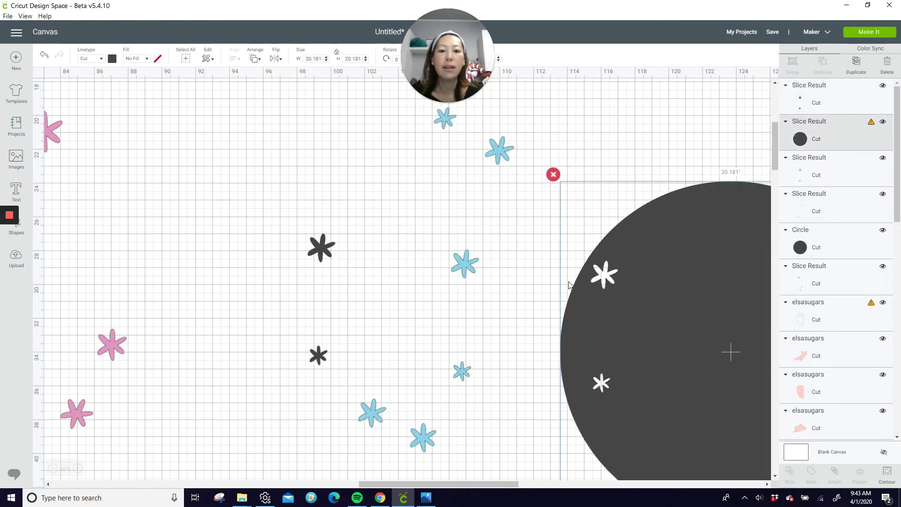
left_click_drag(463, 263, 247, 183)
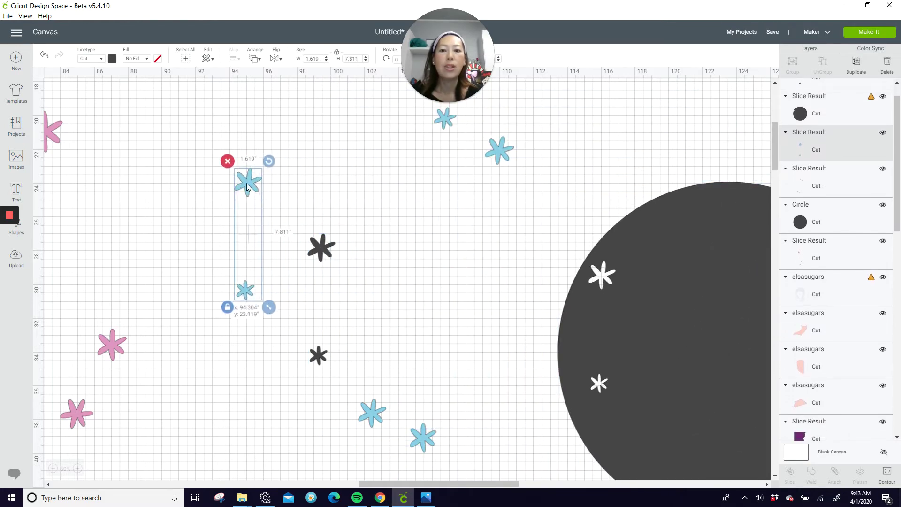
left_click(326, 249)
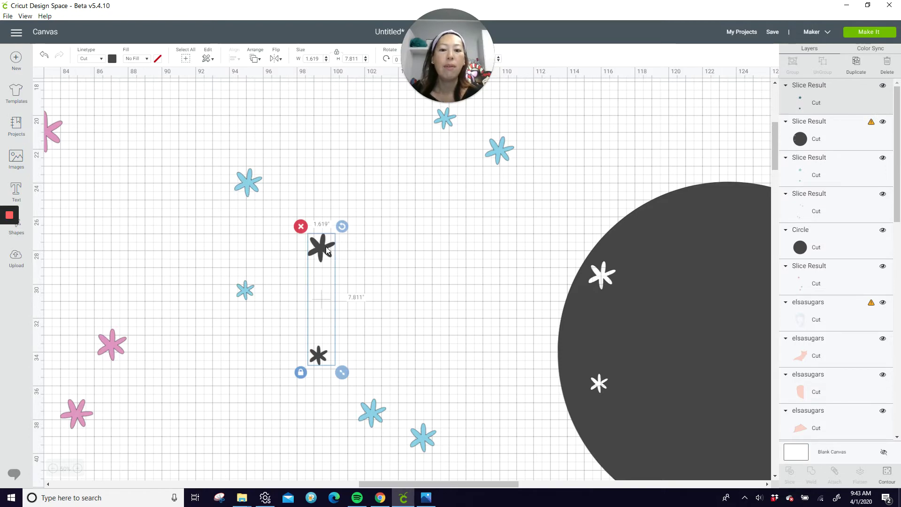
key("Delete")
Step: Position the remaining blue flower layer so only one flower overlaps the large dark circle, and slice the two
left_click_drag(491, 152, 574, 310)
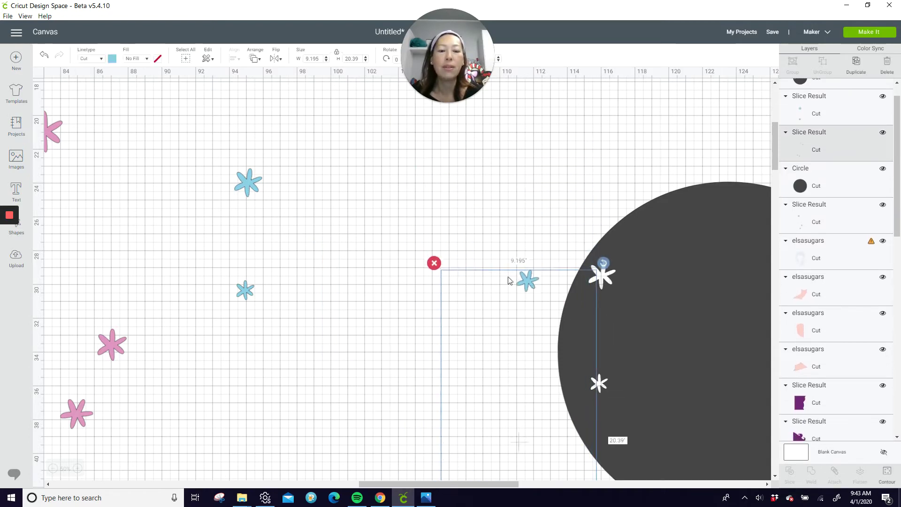
left_click_drag(505, 212, 613, 342)
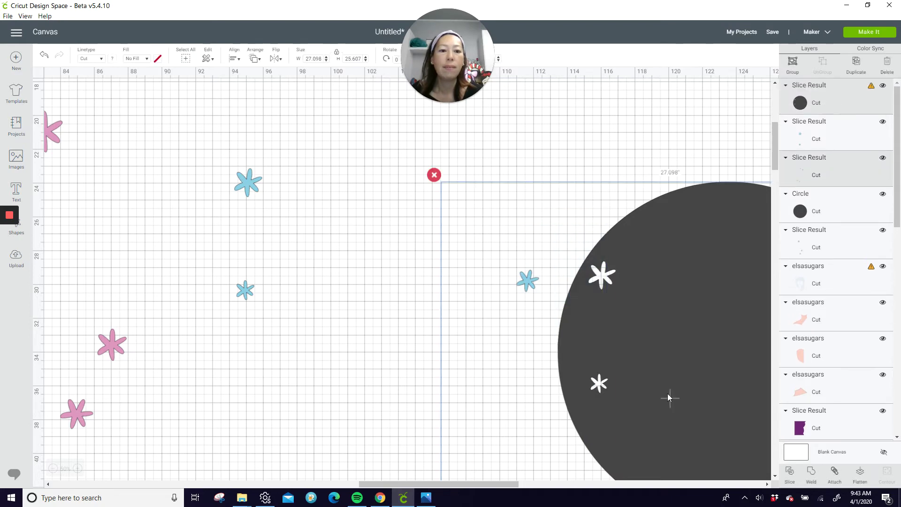
left_click(788, 471)
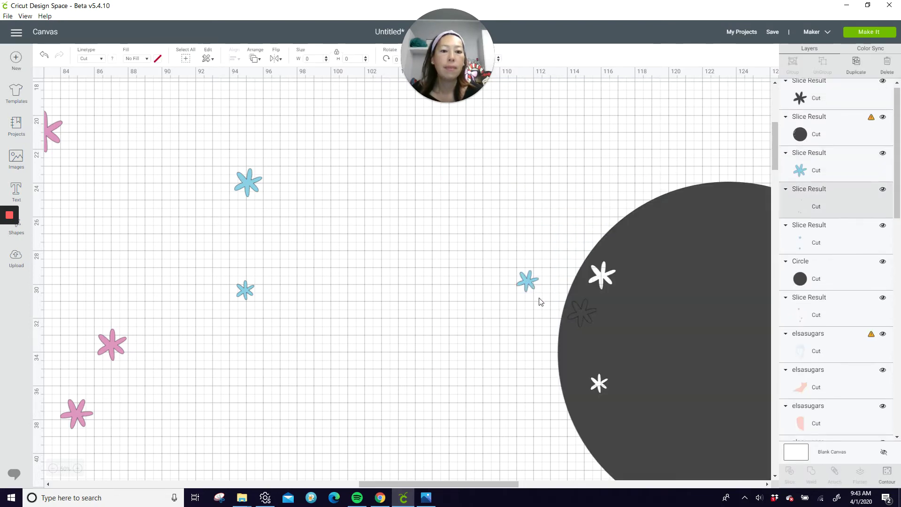
Step: Shift the leftover blue flower layer so another single flower overlaps the dark circle, and slice it off
left_click_drag(569, 347, 579, 358)
left_click(516, 258)
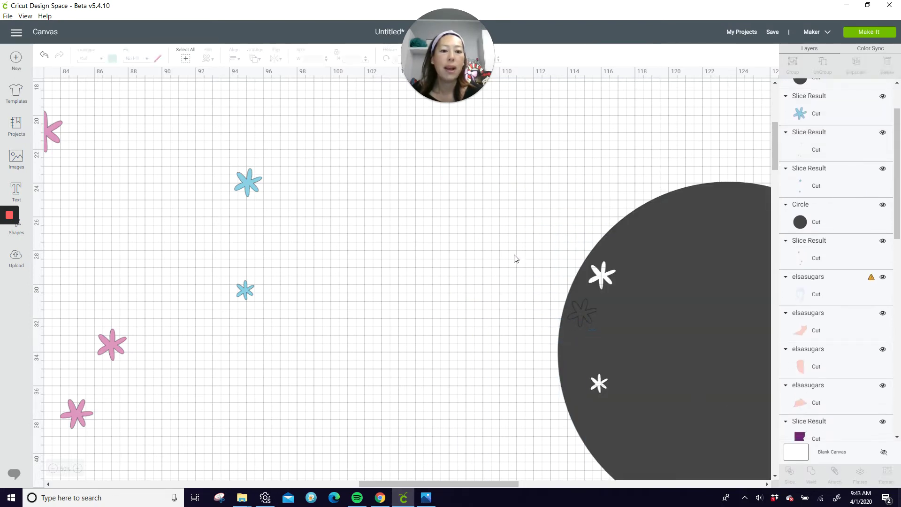
left_click_drag(585, 368, 593, 350)
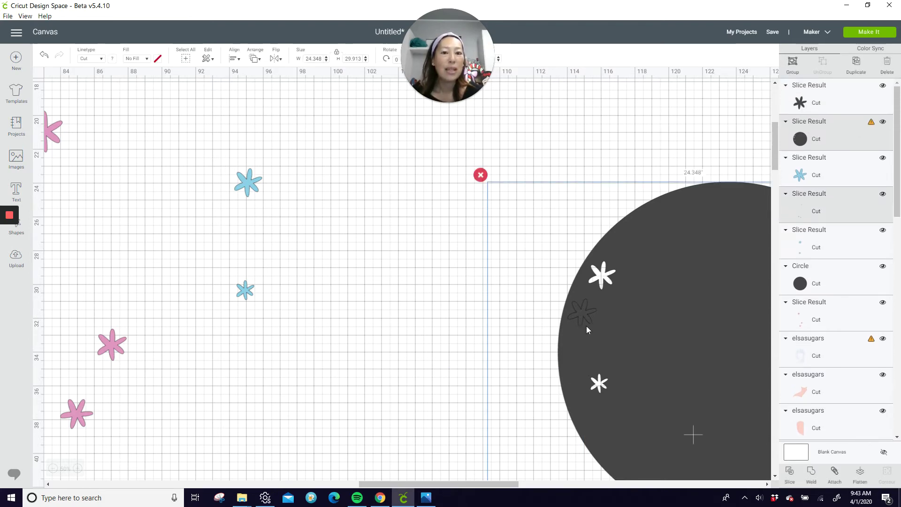
left_click(790, 476)
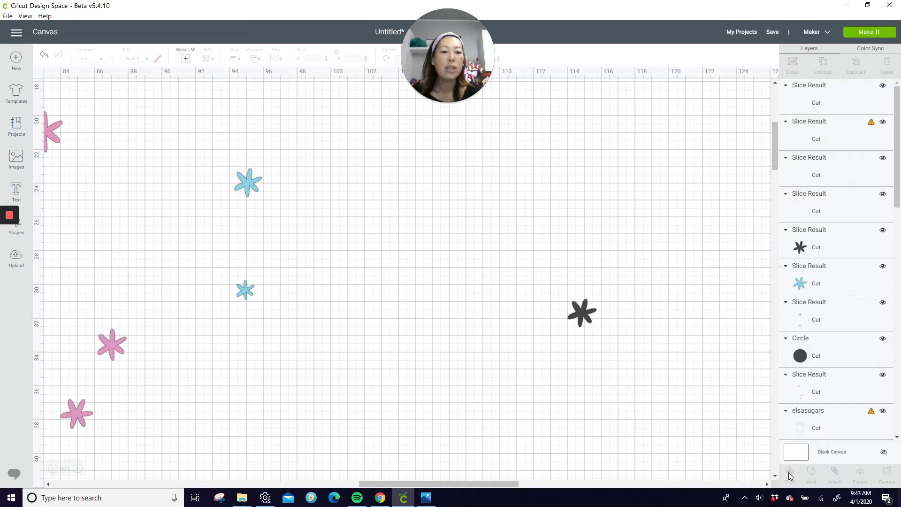
Step: Delete the two dark flower-shaped cutouts and set the two separated blue flowers apart, clear of the circle
scroll(618, 401, "down", 2)
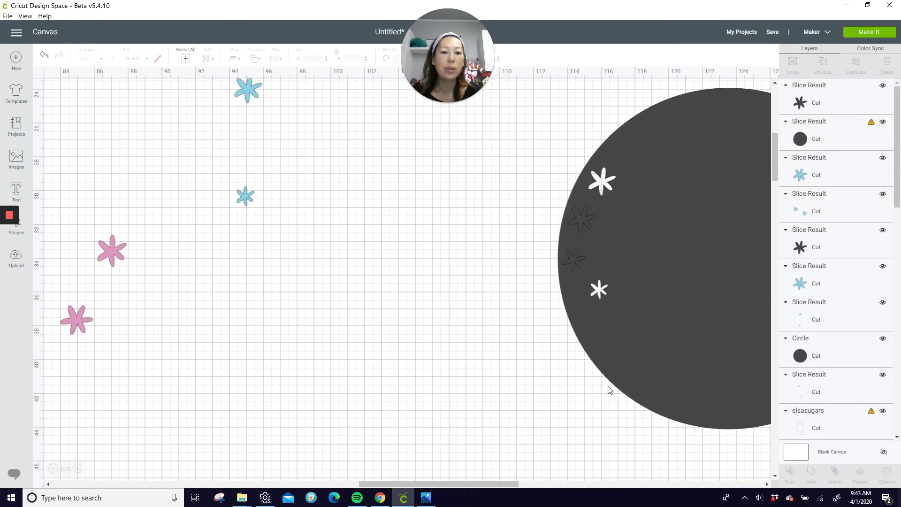
left_click(581, 268)
left_click(493, 242)
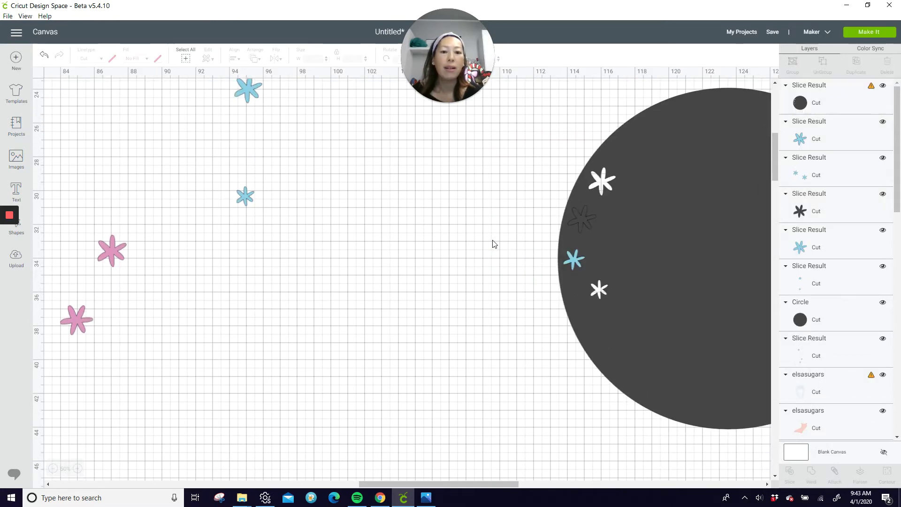
left_click_drag(581, 224, 688, 256)
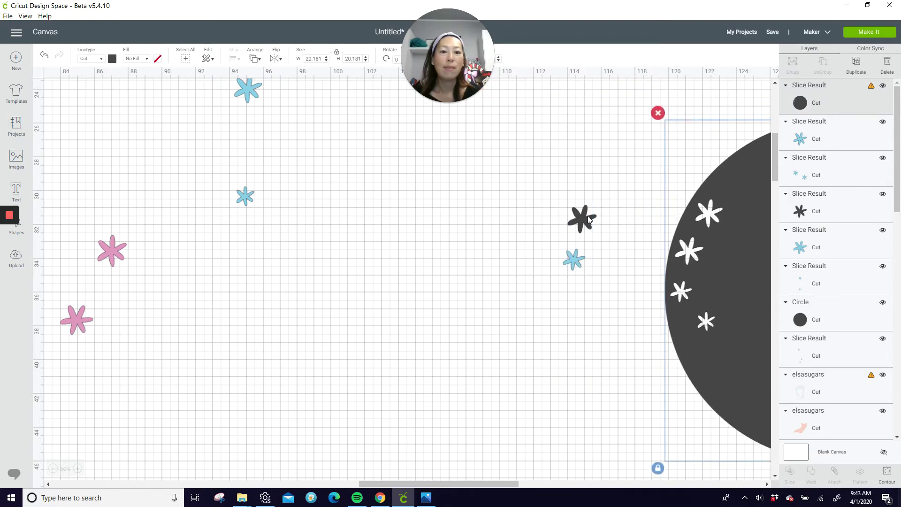
left_click_drag(556, 224, 513, 235)
key("Delete")
left_click_drag(582, 222, 229, 148)
left_click_drag(580, 256, 284, 173)
Step: Move the last two-flower blue layer so one flower overlaps the circle's edge, and slice it with the circle
scroll(372, 238, "down", 5)
left_click_drag(501, 417, 642, 174)
left_click(618, 326)
mouse_move(669, 277)
left_mouse_down()
mouse_move(655, 210)
mouse_move(666, 277)
left_mouse_up()
left_click(554, 175)
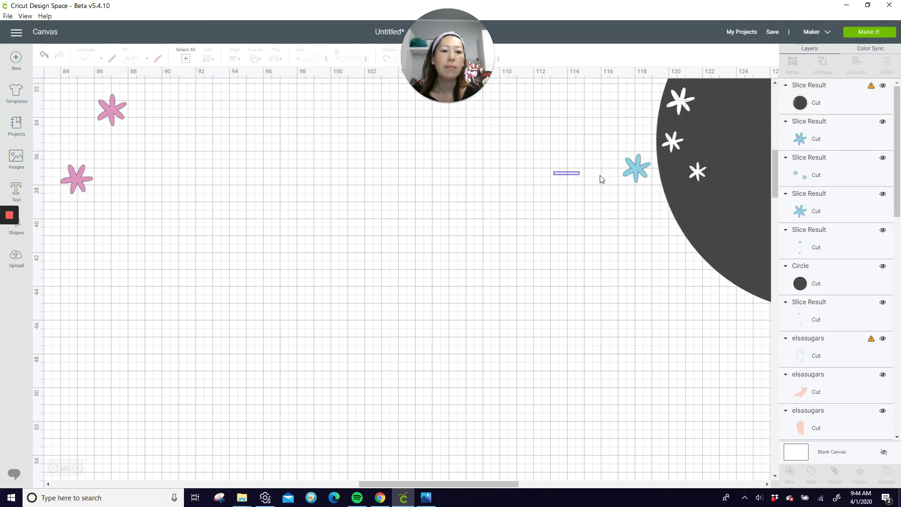
left_click_drag(602, 179, 679, 193)
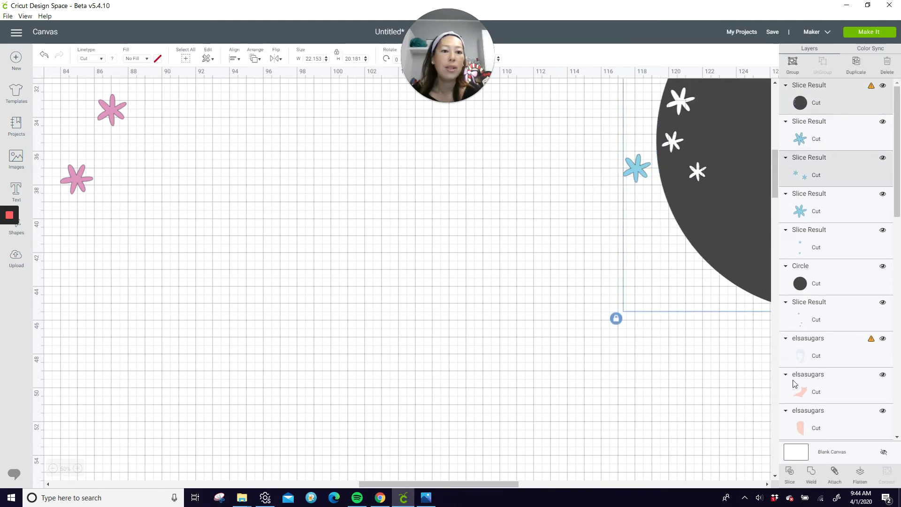
left_click(792, 478)
Step: Set one blue flower aside and delete the dark cutout, moving the circle over near the pink flowers
left_click_drag(635, 169, 330, 133)
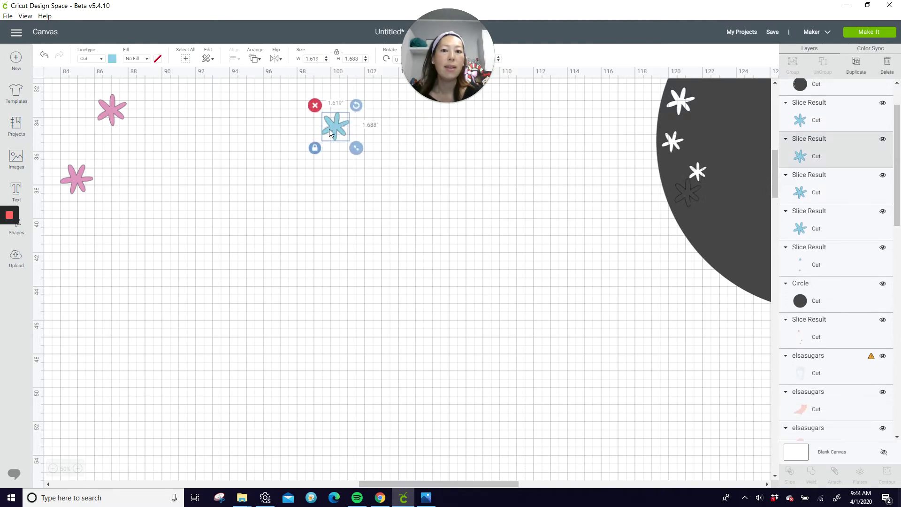
left_click_drag(685, 193, 612, 221)
key("Delete")
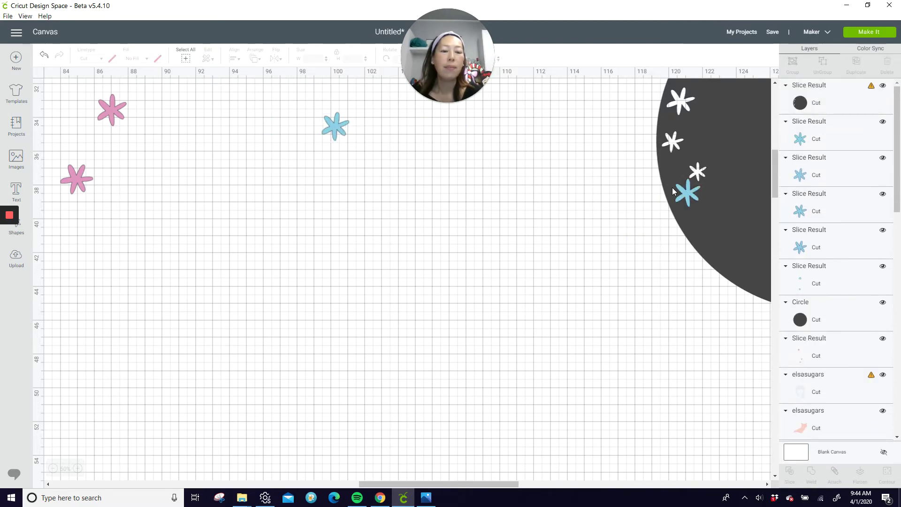
left_click_drag(681, 197, 286, 443)
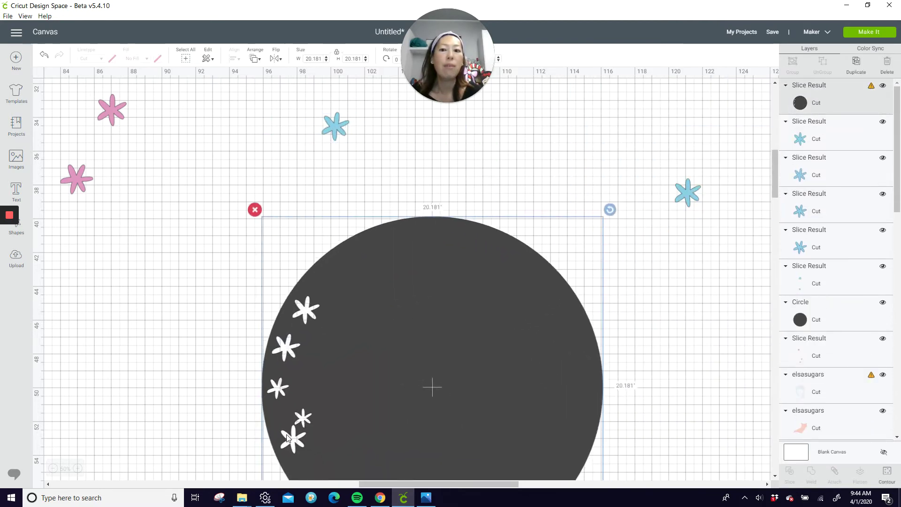
Step: Move the pink flower layer so only its lowest flower overlaps the dark circle, and slice the two
left_click_drag(82, 184, 334, 275)
left_click(247, 249)
left_click_drag(239, 244, 349, 290)
left_click(350, 289)
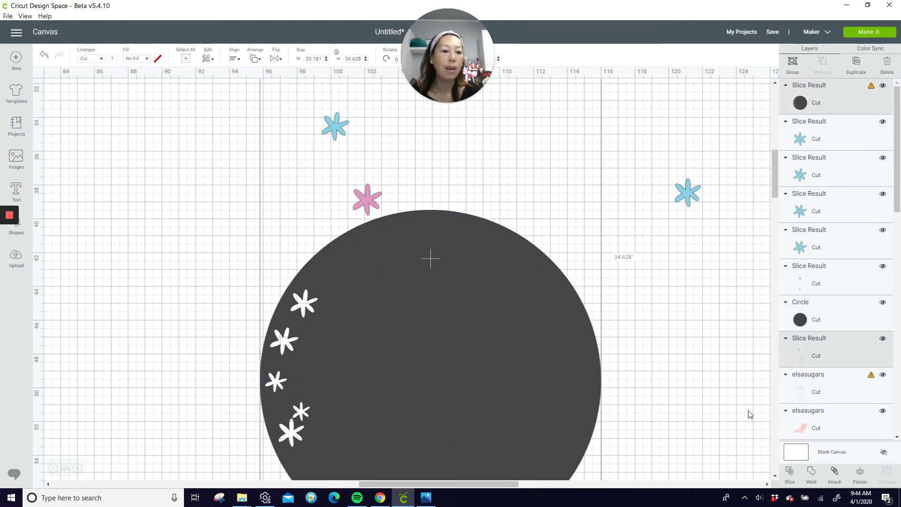
left_click(795, 475)
Step: Delete the dark flower cutout and separate the sliced pink flower from the circle
left_click(336, 269)
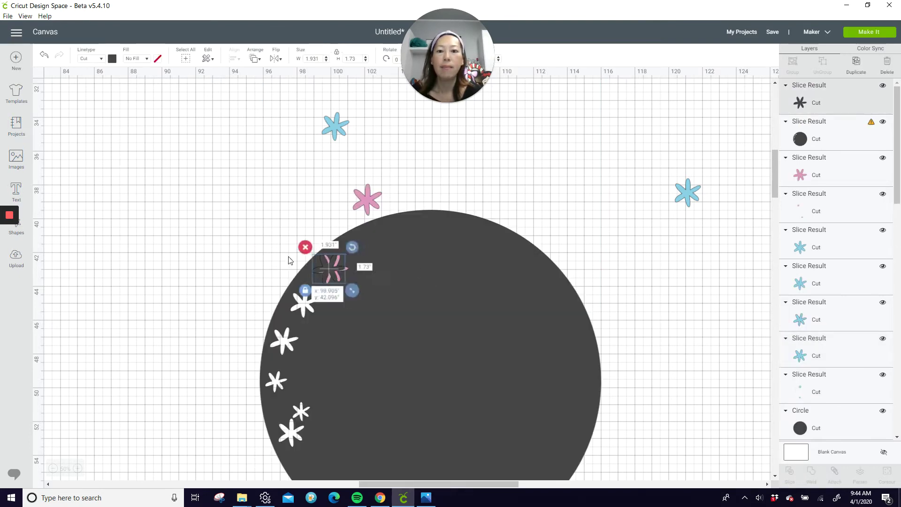
left_click_drag(290, 261, 238, 231)
left_click(208, 210)
left_click_drag(336, 269, 447, 333)
left_click_drag(330, 266, 145, 271)
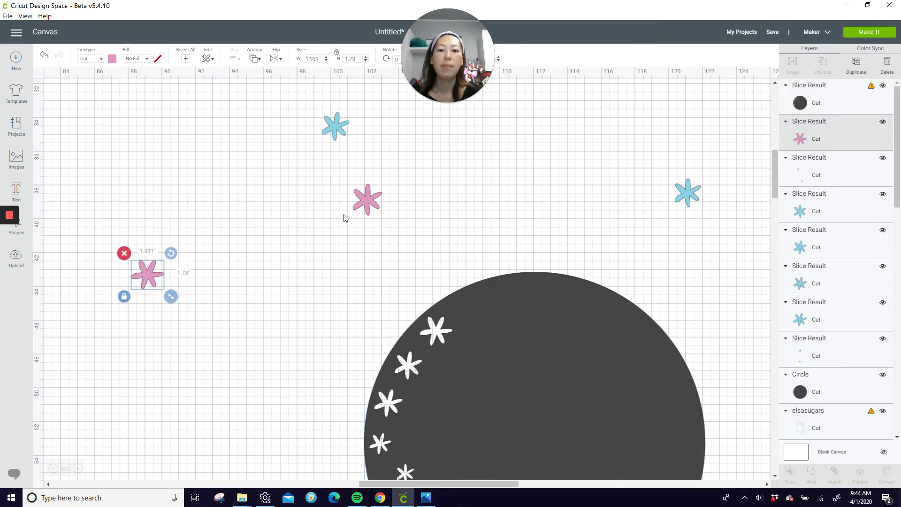
Step: Position the remaining pair of pink flowers so one overlaps the circle's upper edge, and slice them apart
left_click_drag(367, 221, 469, 296)
key("ctrl+z")
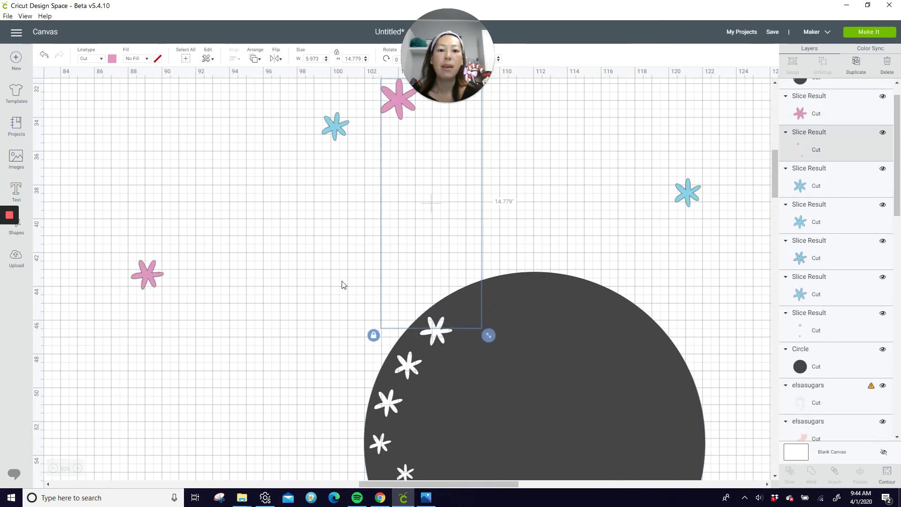
left_click(328, 282)
left_click_drag(326, 282, 482, 305)
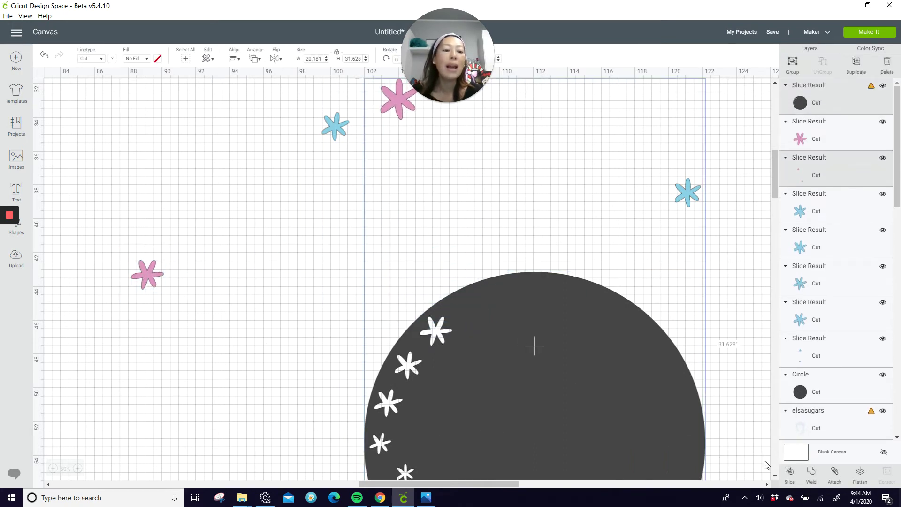
left_click(791, 474)
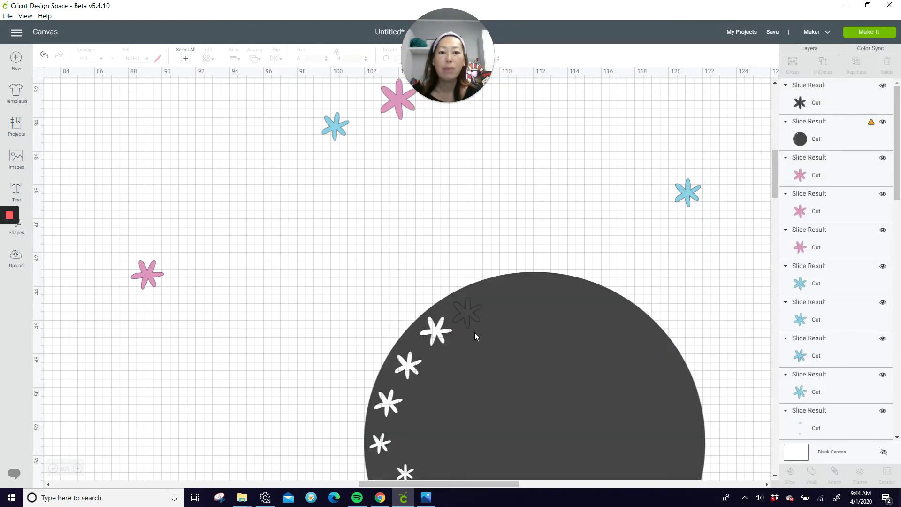
Step: Delete the newest dark flower cutout and gather the separated pink flowers and the dark circle closer together
left_click(466, 317)
left_click_drag(467, 316, 303, 269)
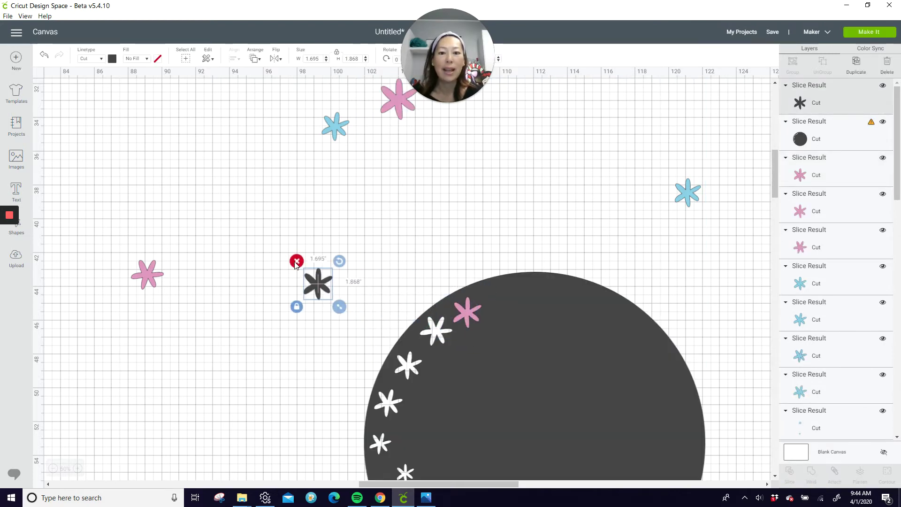
left_click(297, 261)
left_click_drag(385, 101, 297, 251)
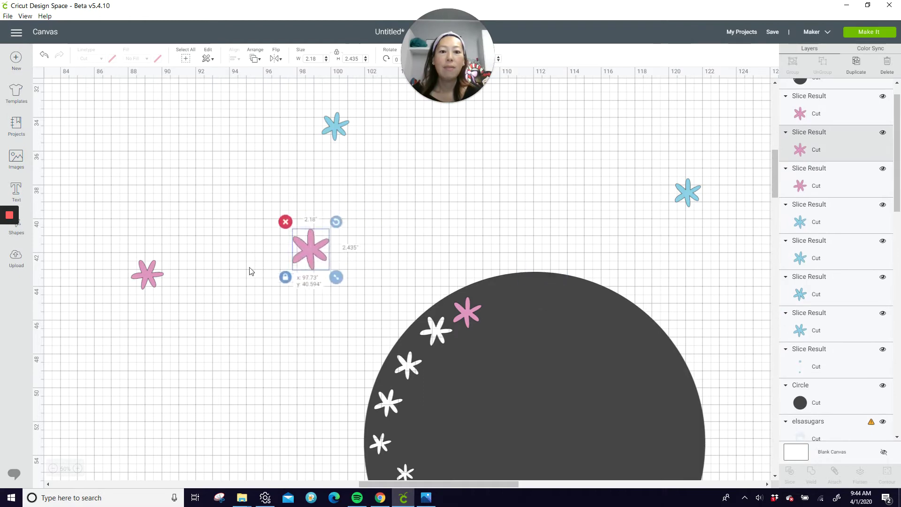
left_click_drag(250, 271, 182, 274)
left_click_drag(460, 321, 484, 436)
left_click_drag(555, 443, 357, 193)
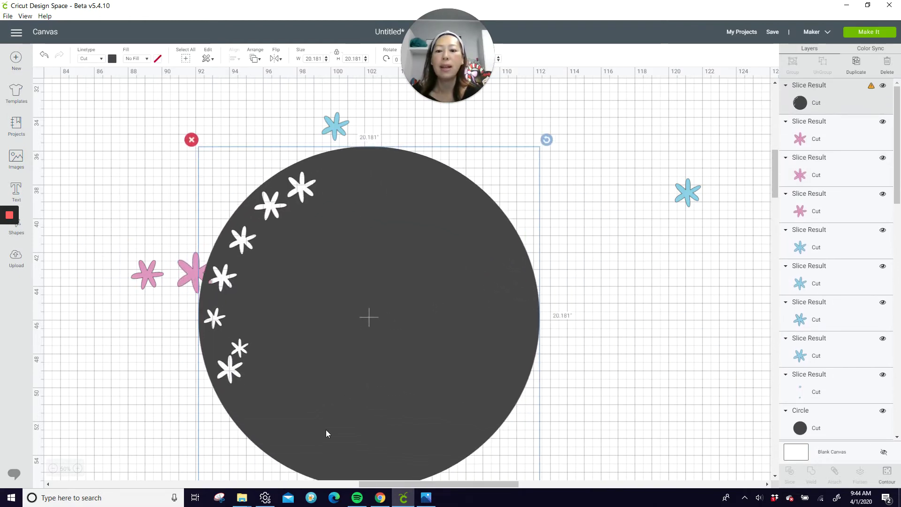
Step: Move the pale blue hair layer down and right, beside the dark circle and pink flowers
left_click_drag(394, 490, 330, 491)
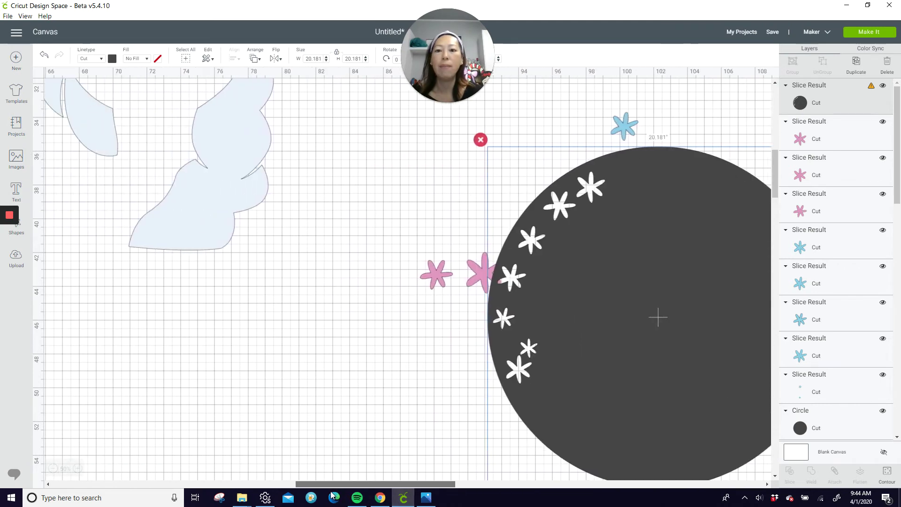
left_click_drag(250, 205, 339, 412)
scroll(338, 378, "up", 10)
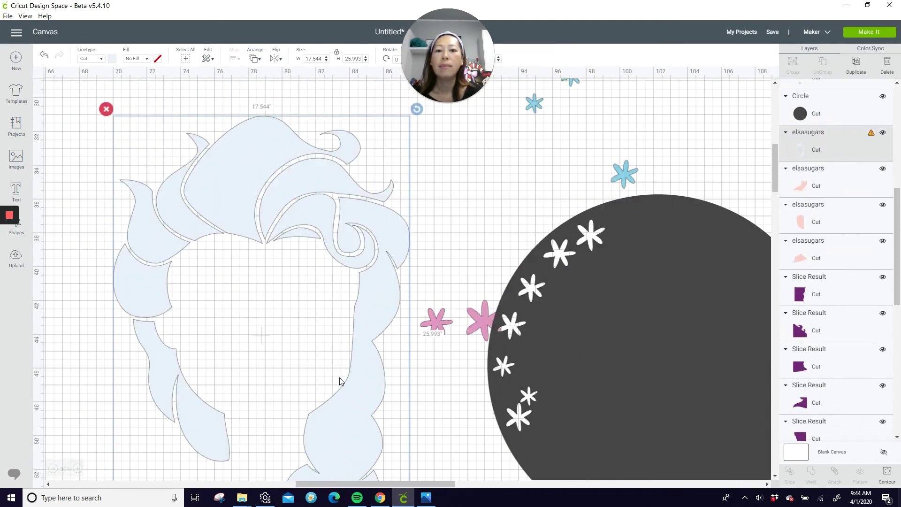
Step: Group the facial feature layers, move them together into open canvas space, and ungroup them
scroll(338, 379, "down", 1)
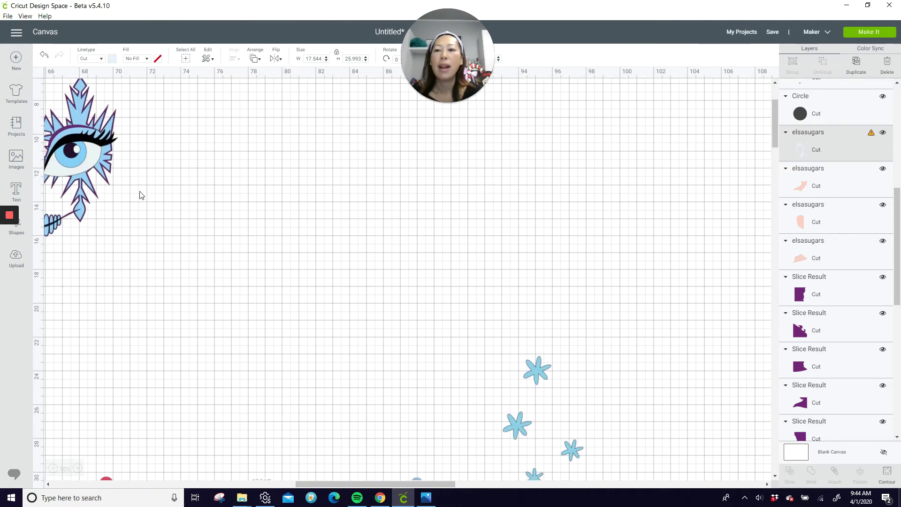
left_click_drag(310, 484, 245, 484)
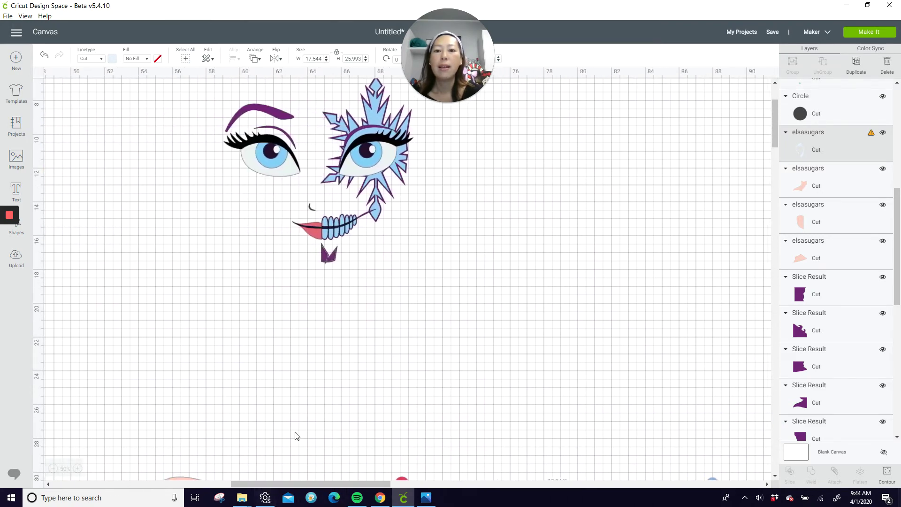
left_click_drag(417, 268, 221, 77)
left_click(792, 61)
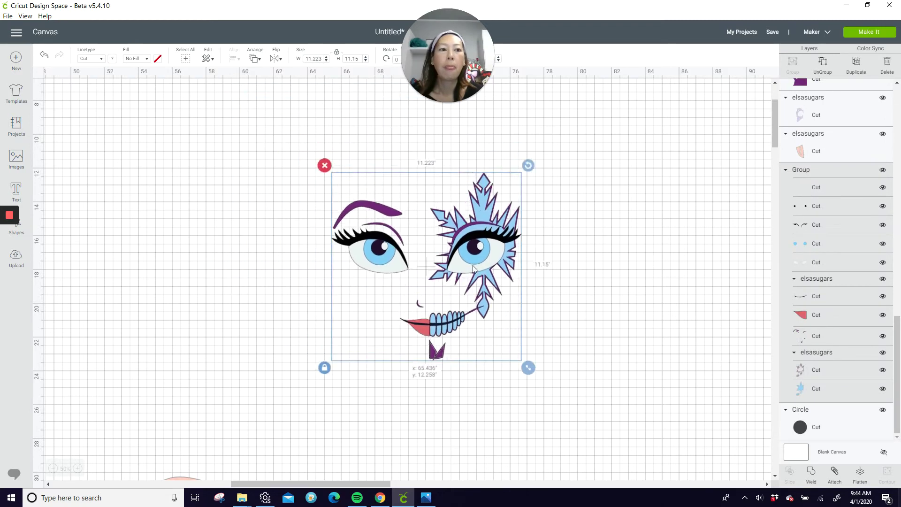
left_click(827, 62)
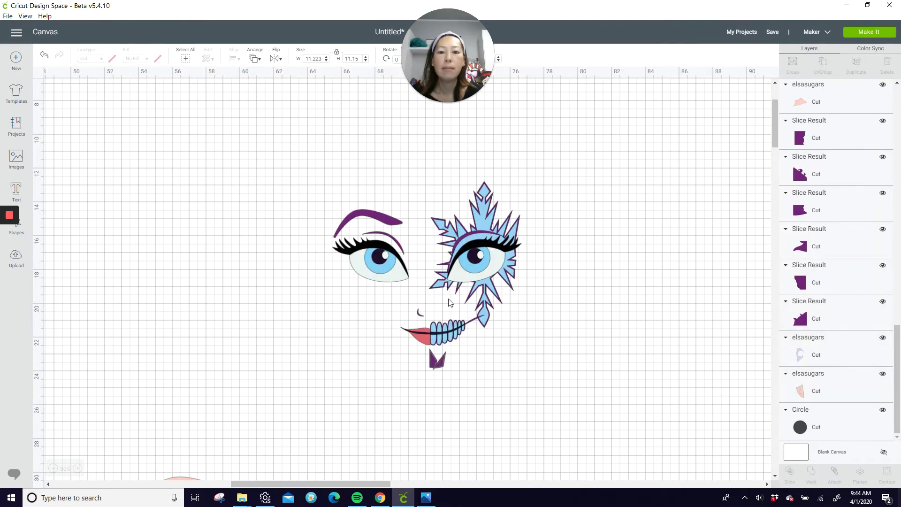
Step: Move the black eyelashes and the eye whites off the face to the empty area below and right of it
left_click_drag(394, 278, 256, 183)
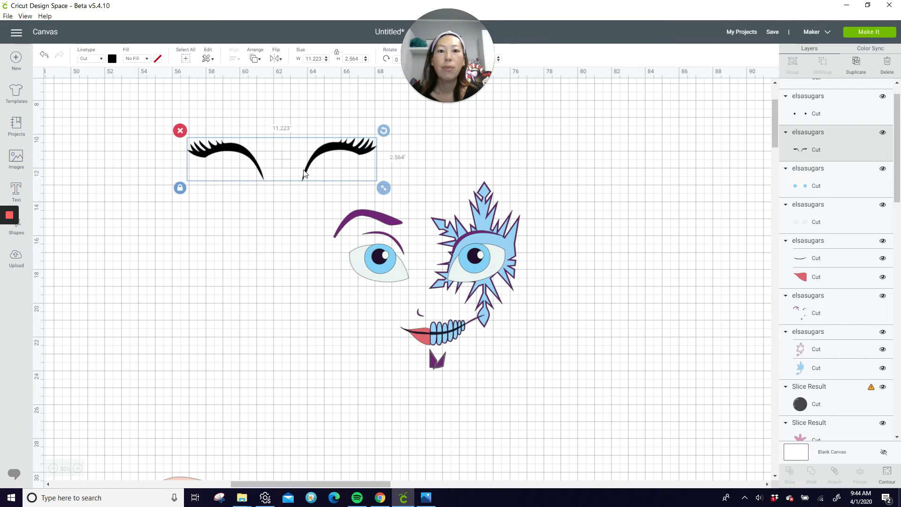
left_click_drag(327, 152, 722, 448)
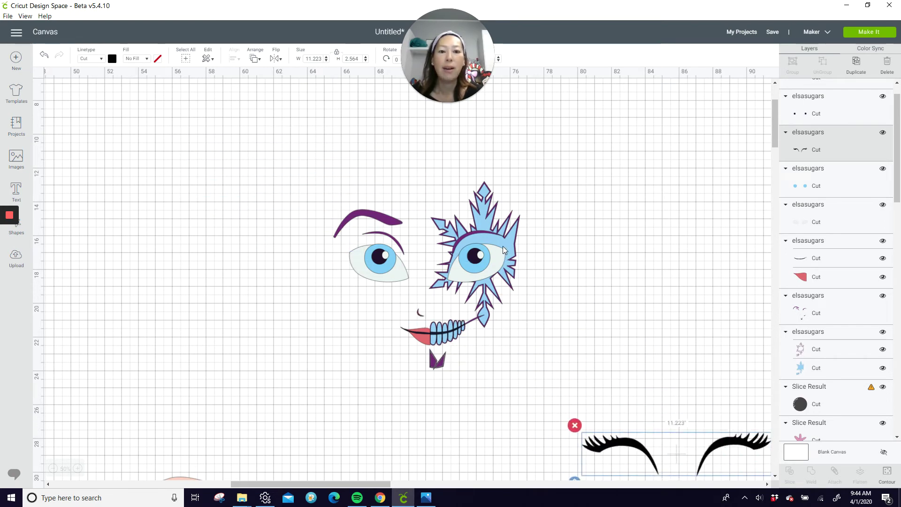
left_click_drag(503, 246, 597, 375)
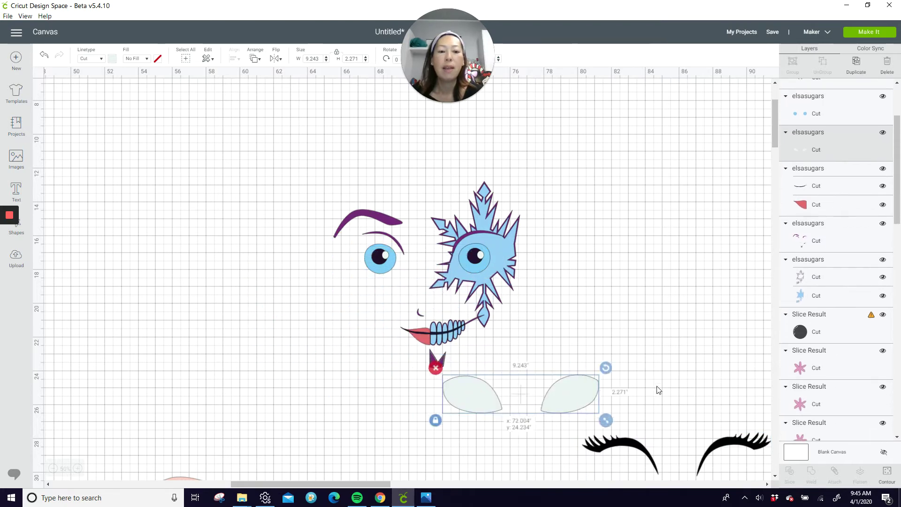
left_click_drag(659, 390, 765, 413)
Step: Move the eye highlights, black pupils and blue irises off the face, beside the eyelashes and eye whites
left_click_drag(396, 258, 641, 417)
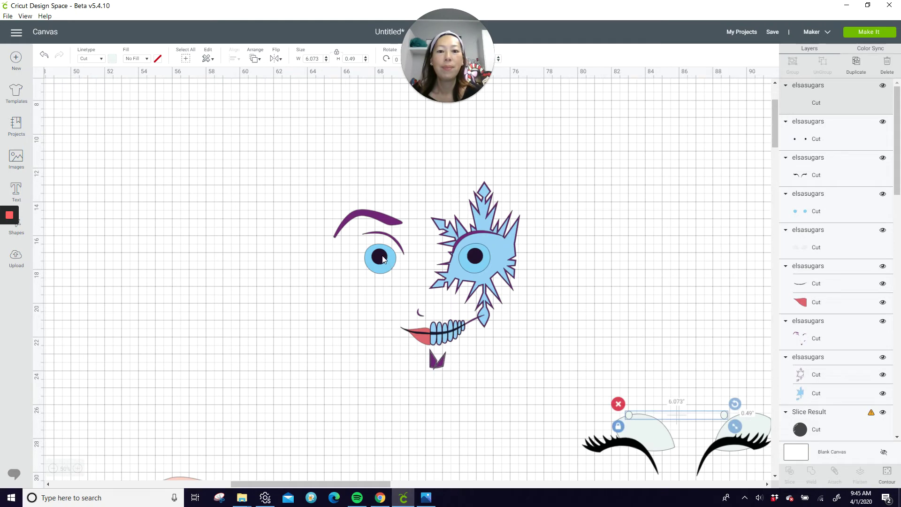
left_click_drag(382, 259, 636, 414)
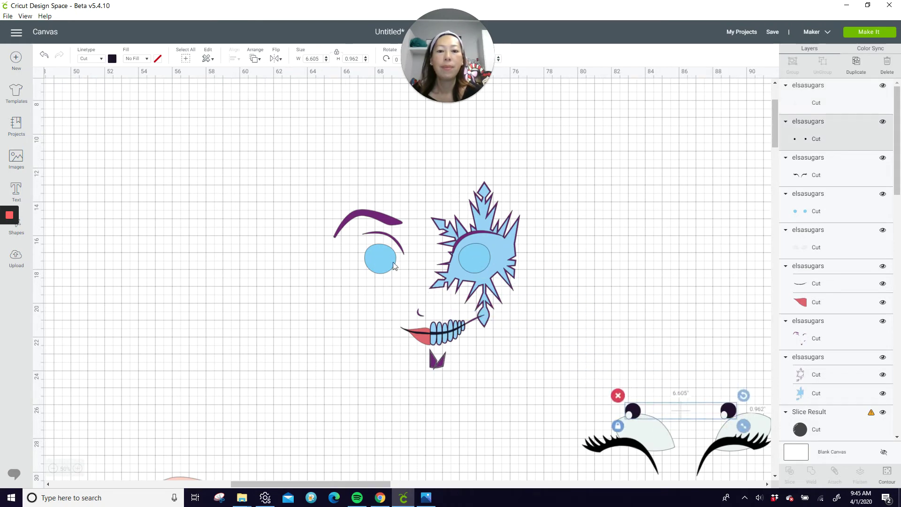
left_click_drag(394, 266, 631, 421)
left_click(474, 267)
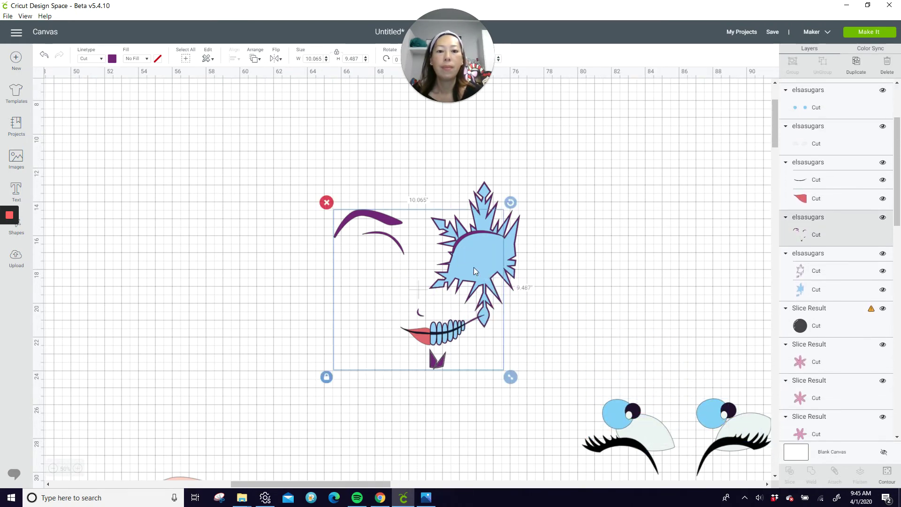
Step: Move the purple brow, nose and chin layer left of the mouth and the blue snowflake group to its right
left_click_drag(474, 266, 318, 287)
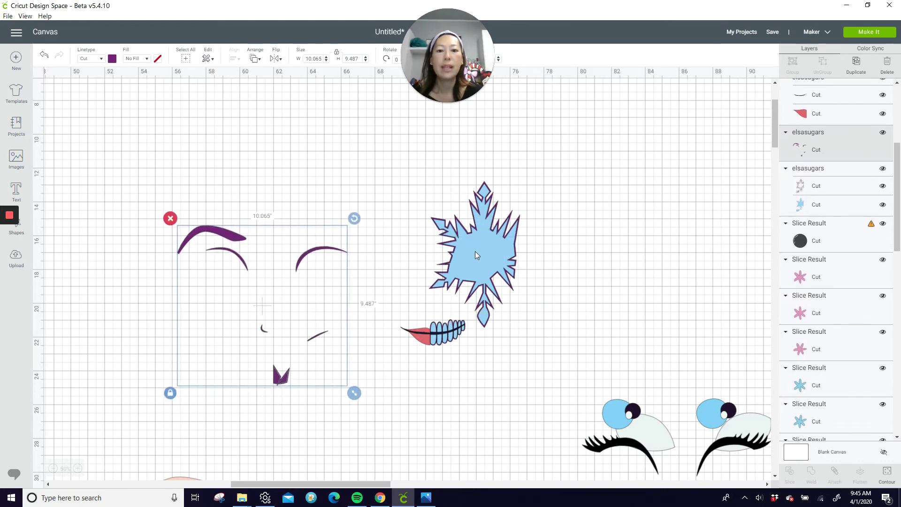
left_click_drag(475, 255, 561, 257)
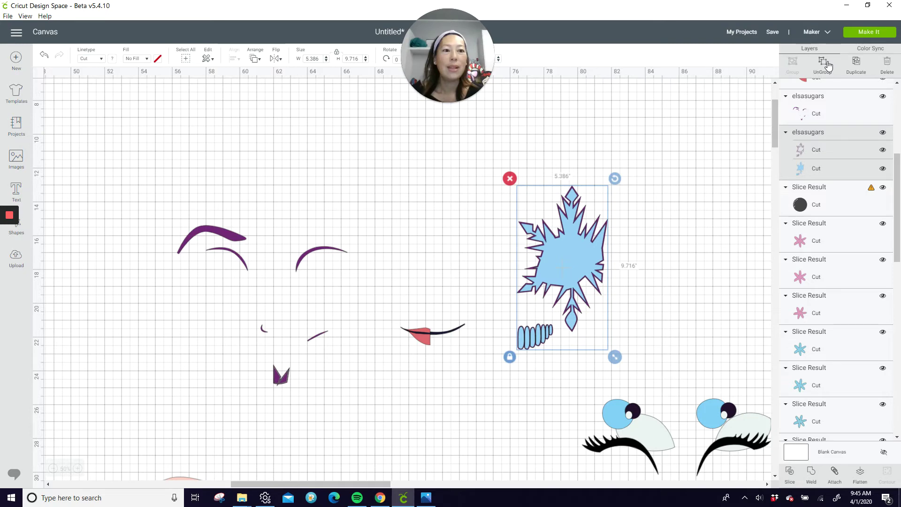
Step: Ungroup the snowflake layers and slice the purple snowflake outline with the blue snowflake
left_click(827, 64)
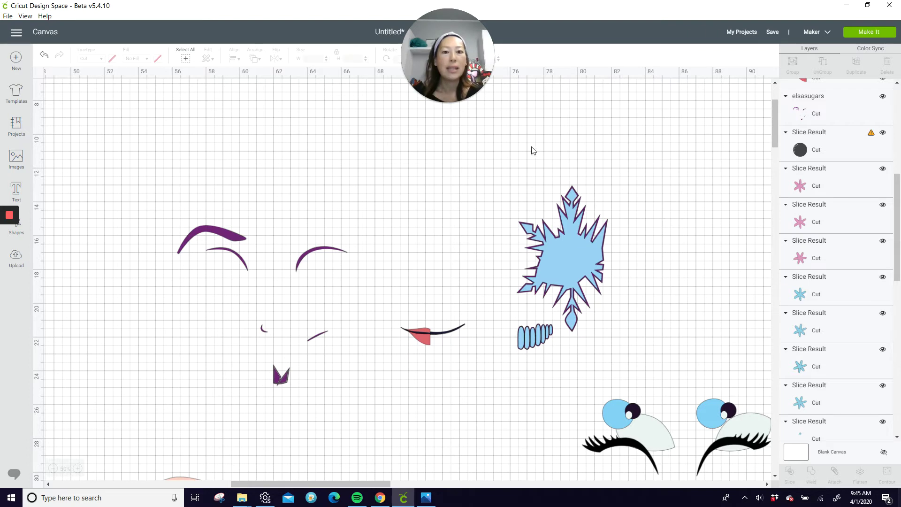
left_click_drag(527, 167, 575, 348)
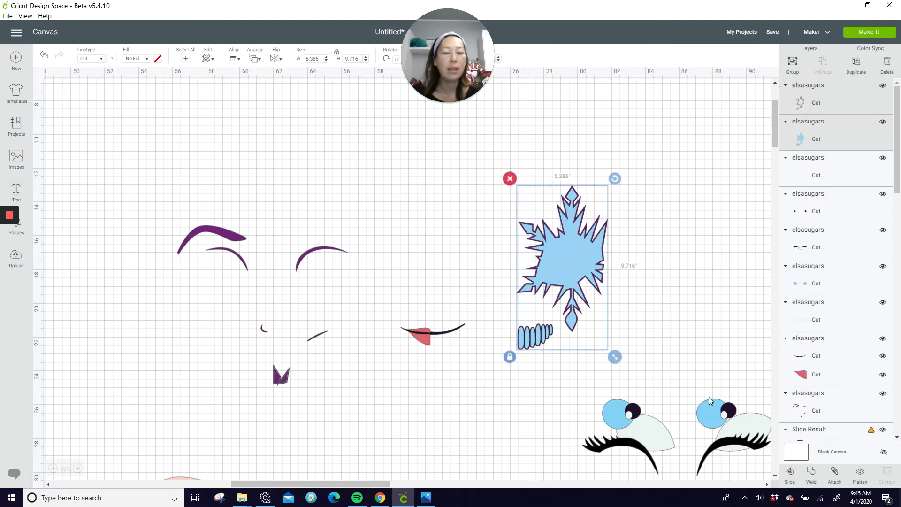
left_click(792, 474)
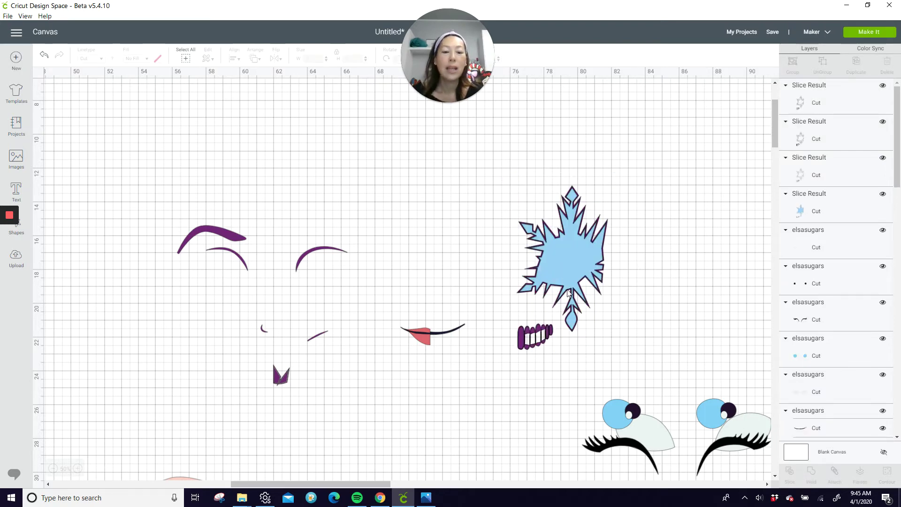
Step: Pull the two purple snowflake slice results off the blue snowflake and delete both
left_click_drag(542, 343, 467, 262)
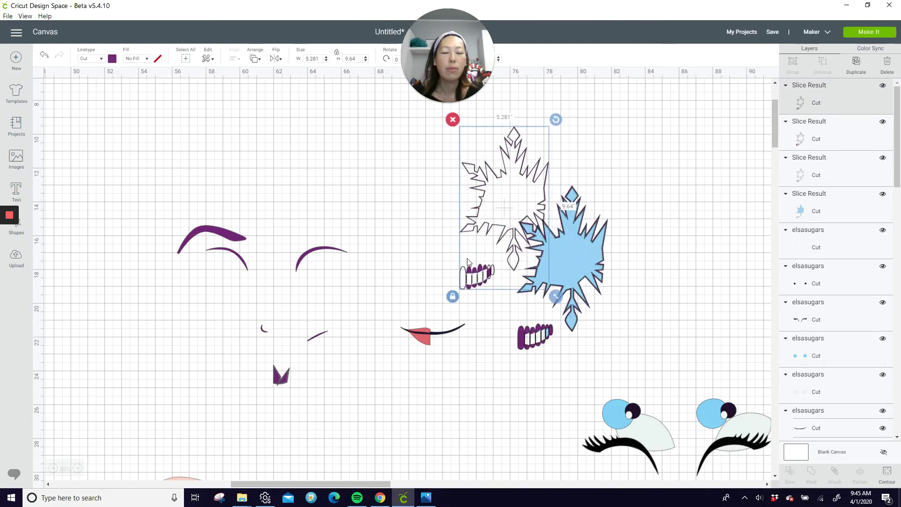
left_click(453, 120)
left_click_drag(562, 240, 487, 227)
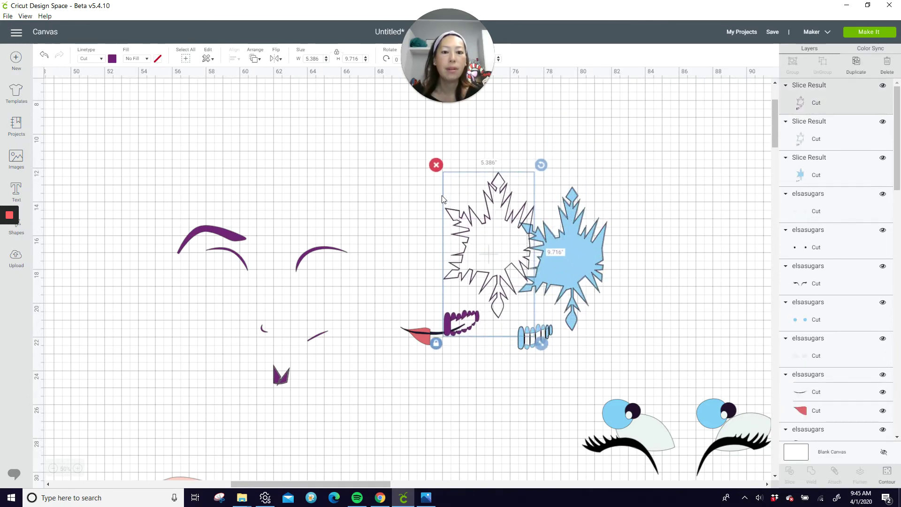
left_click(436, 165)
Step: Pull the remaining outline slice off the snowflake, delete it, and move the solid blue snowflake up and right
left_click_drag(557, 237, 693, 215)
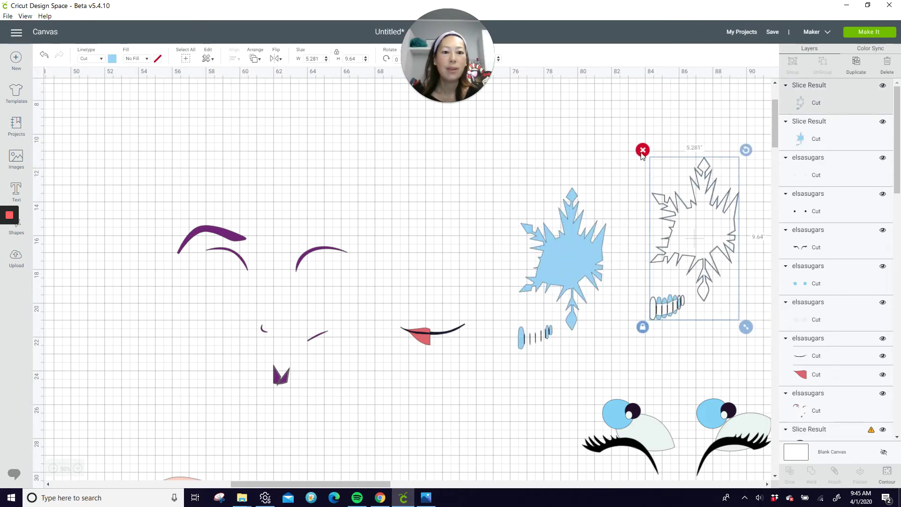
left_click(643, 151)
left_click_drag(562, 258, 635, 177)
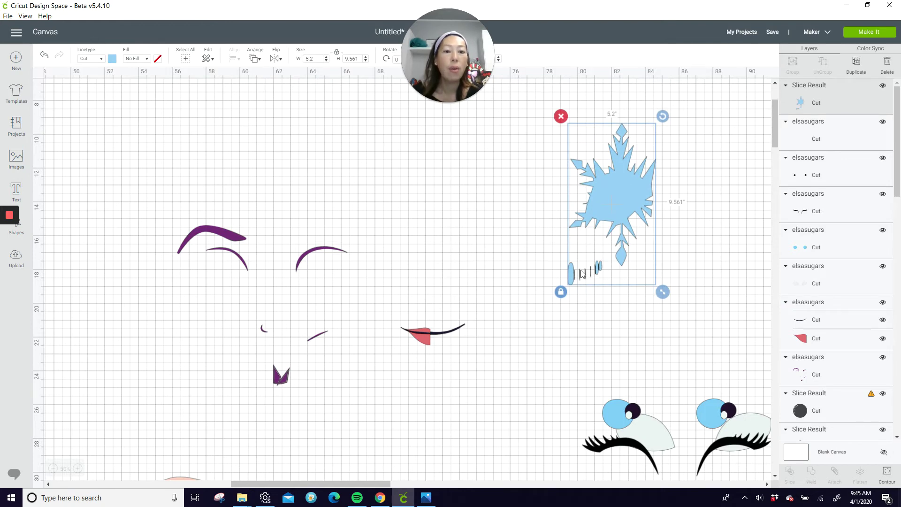
Step: Undo the snowflake move and the outline deletion, and place the outline slice back over the blue snowflake and stitches
left_click(44, 56)
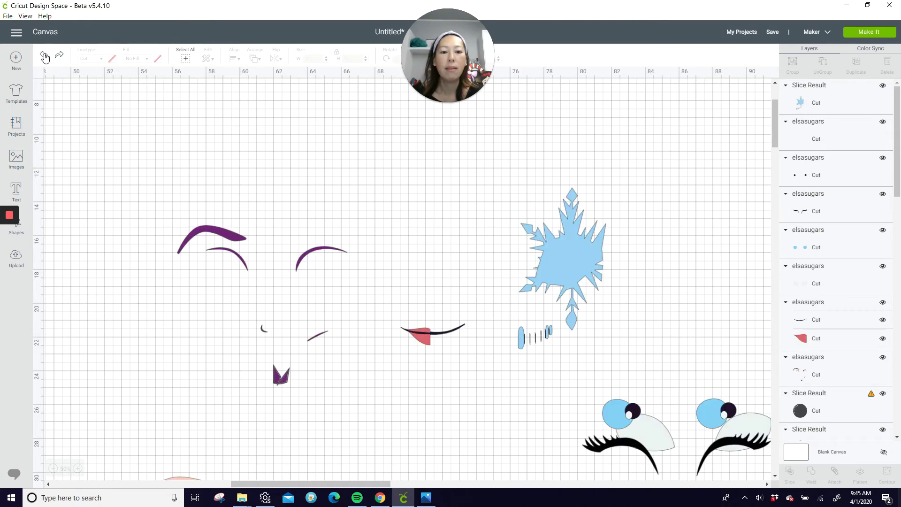
left_click(44, 56)
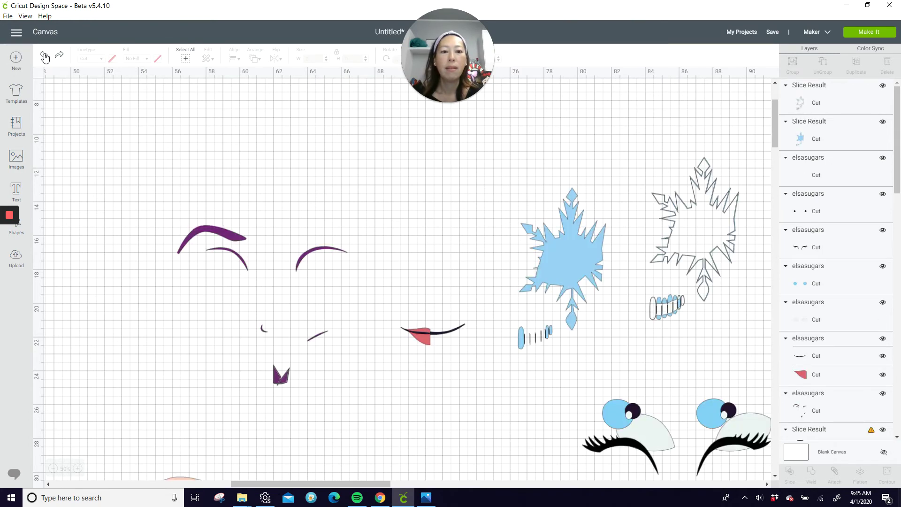
left_click_drag(670, 304, 537, 335)
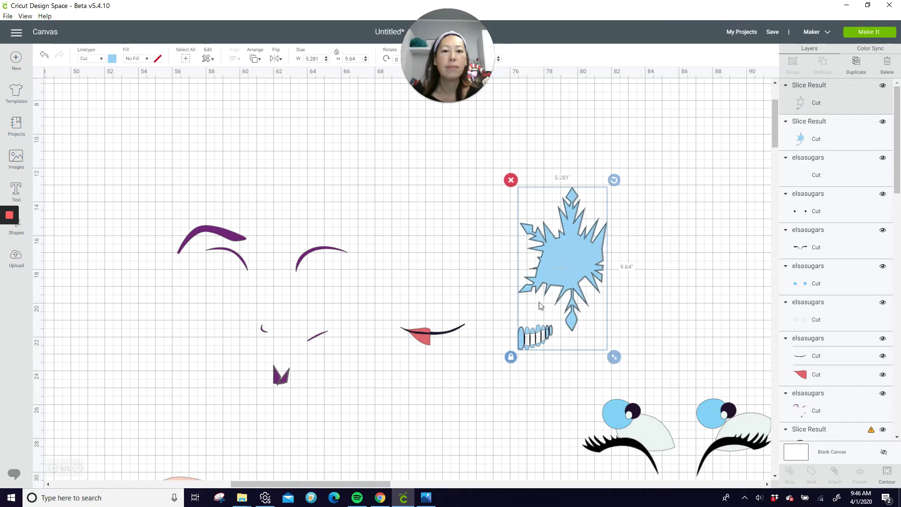
Step: Move the mouth layers up into open space, ungroup them, and place the red lip just below the black lip line
left_click_drag(453, 339, 439, 194)
left_click(820, 72)
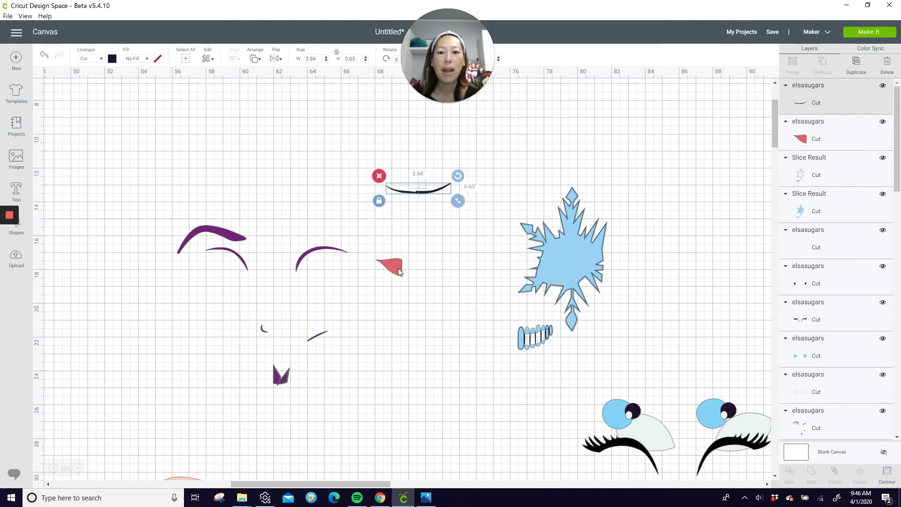
left_click_drag(399, 273, 416, 199)
scroll(511, 338, "down", 3)
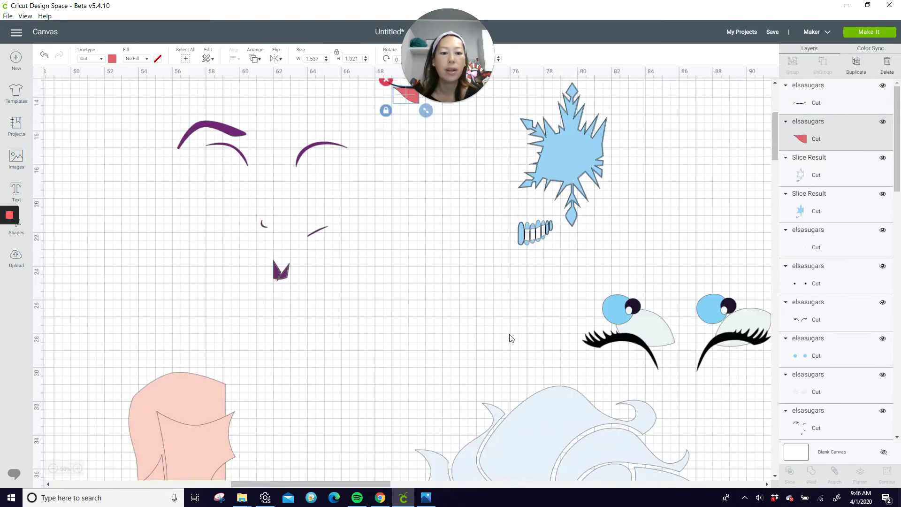
Step: Rotate the black eyelash pair a quarter turn and place it with one lash over the top of the dark circle
scroll(511, 338, "down", 4)
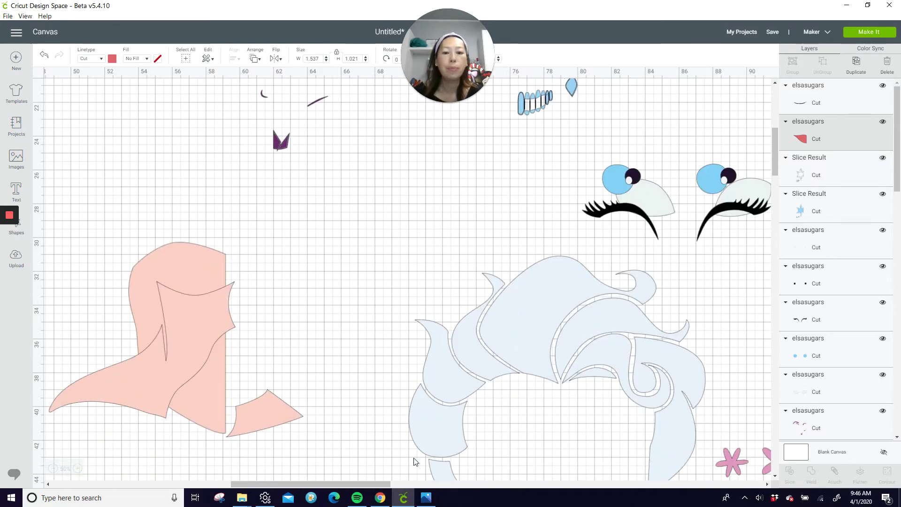
left_click_drag(362, 482, 441, 475)
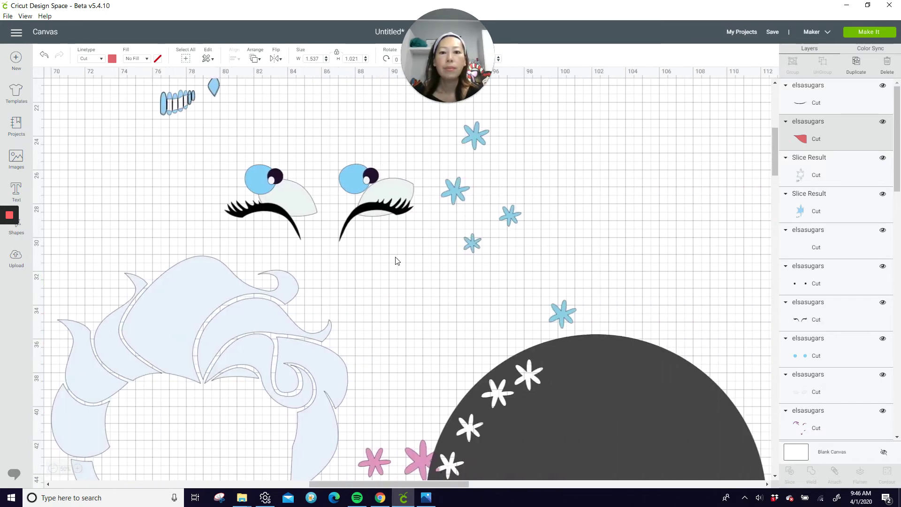
left_click_drag(369, 208, 686, 255)
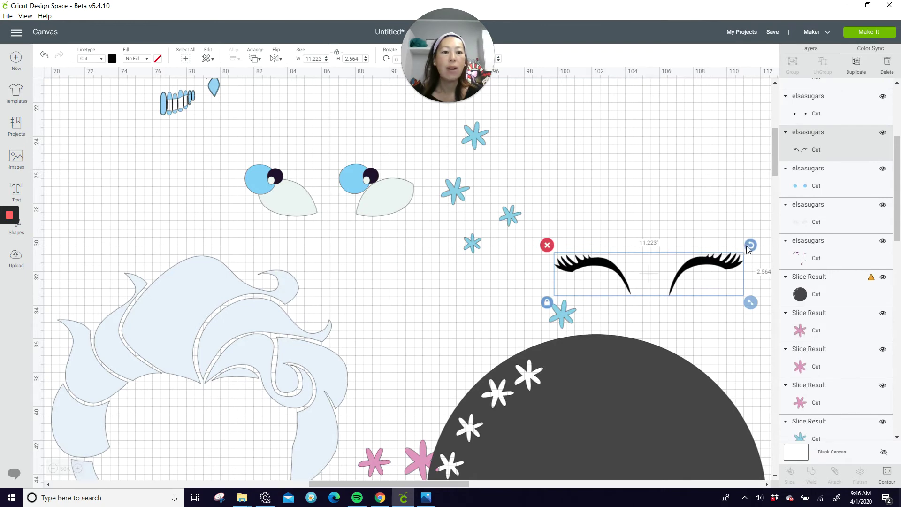
left_click_drag(749, 245, 670, 377)
left_click_drag(655, 328, 644, 366)
Step: Slice the overlapping eyelash out of the dark circle, move the black lashes clear, and delete the dark lash-shaped leftover
left_click(699, 347)
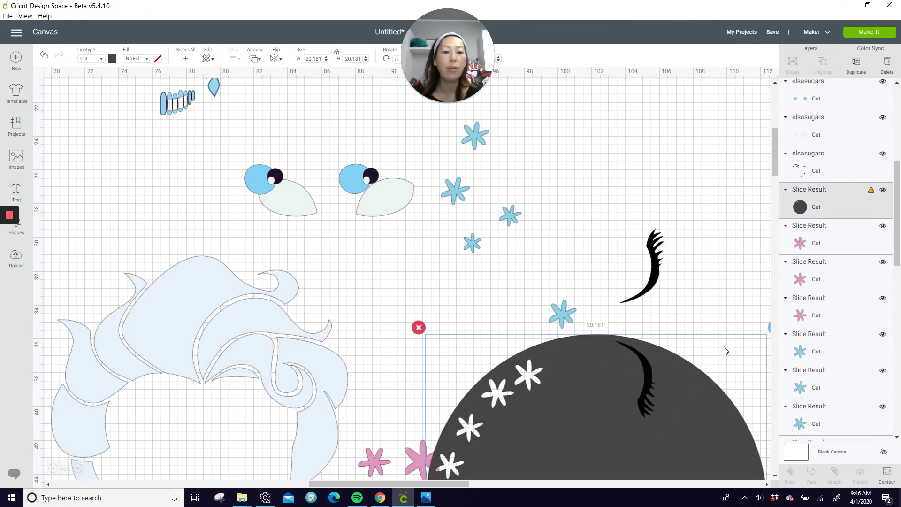
left_click_drag(627, 193, 675, 395)
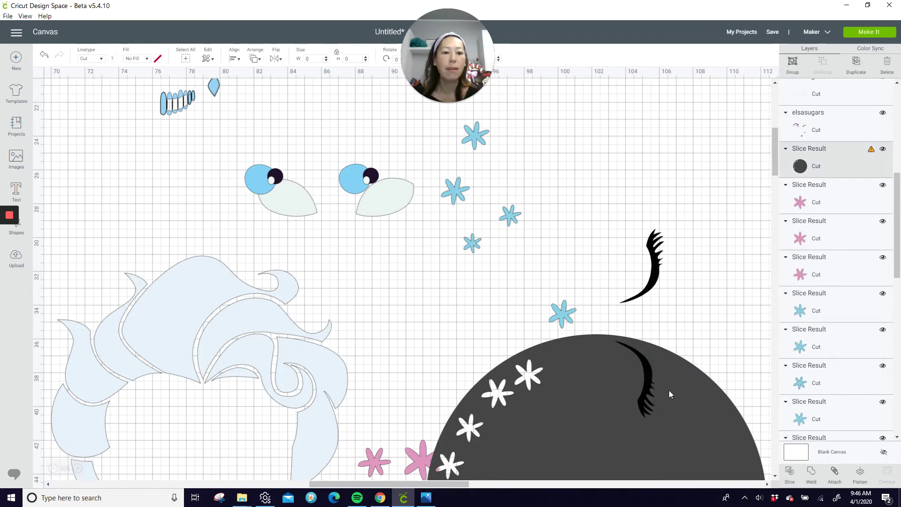
left_click(683, 290)
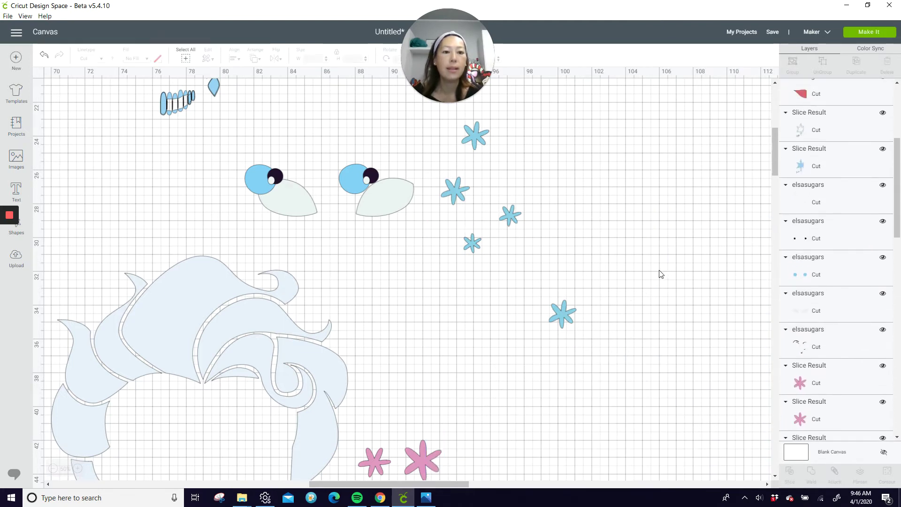
left_click_drag(653, 279, 648, 175)
left_click_drag(653, 370, 687, 156)
left_click(643, 370)
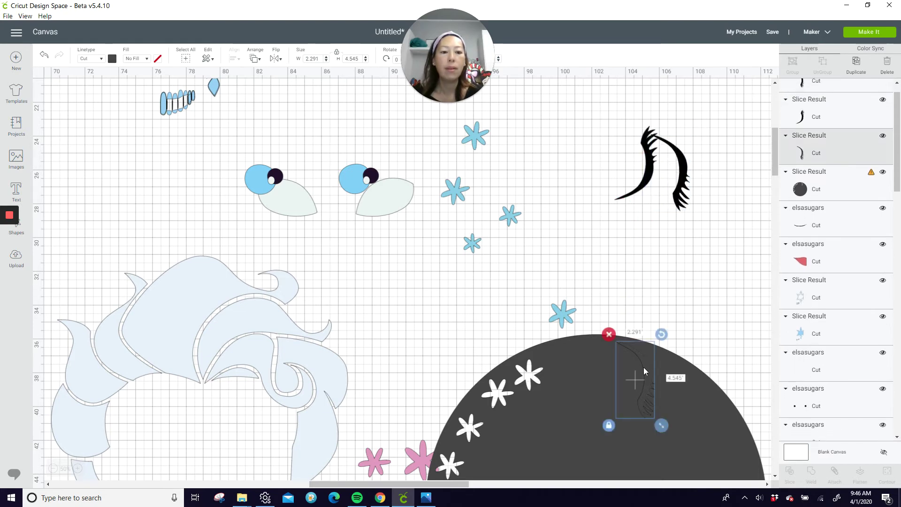
left_click(607, 336)
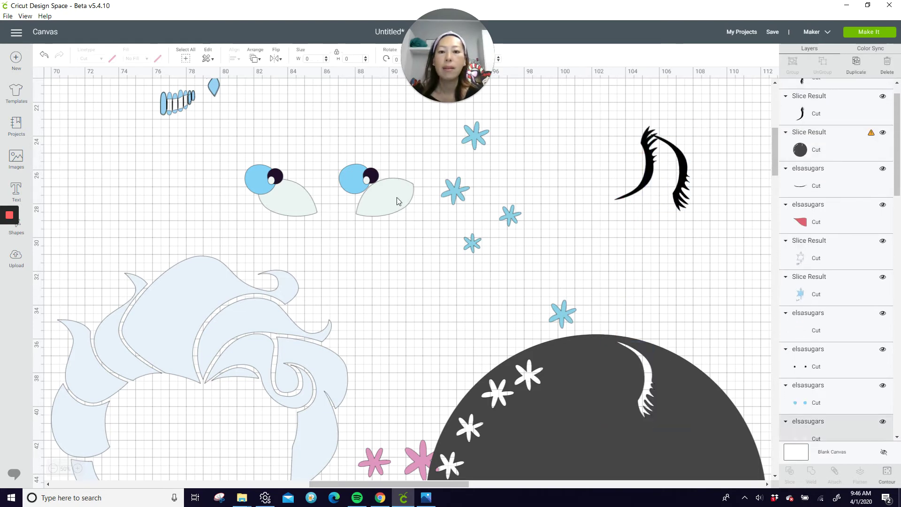
Step: Position the pale eyelid pair and dark circle so one eyelid overlaps the circle beside the lash cutout, and slice them
left_click_drag(398, 198, 821, 355)
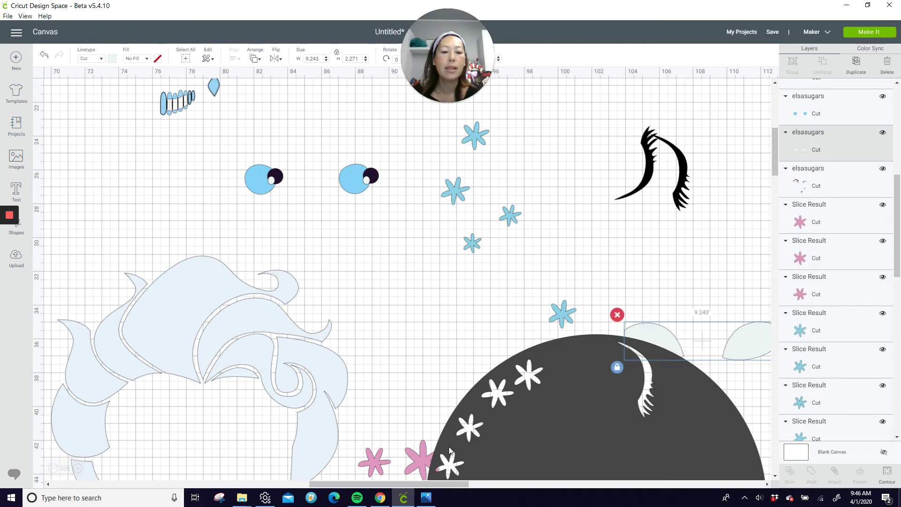
left_click_drag(366, 484, 397, 490)
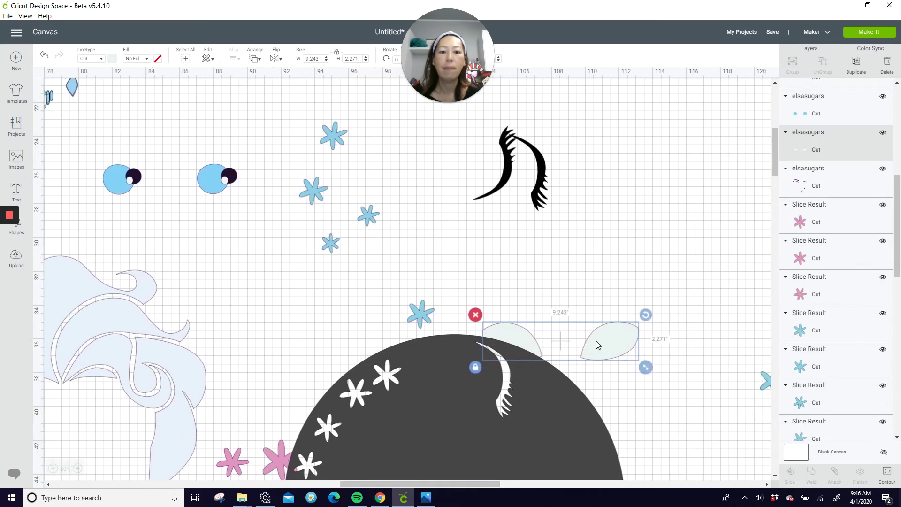
left_click_drag(596, 341, 576, 291)
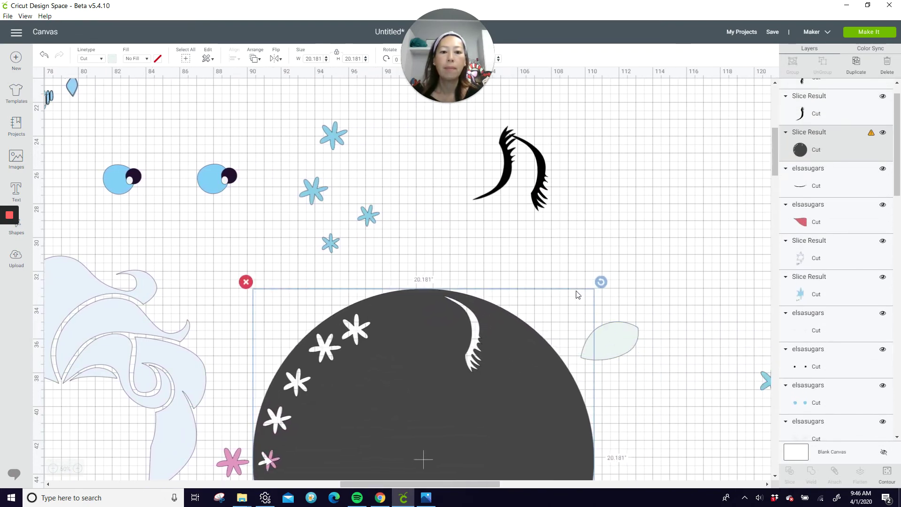
left_click_drag(667, 396, 547, 357)
left_click(790, 471)
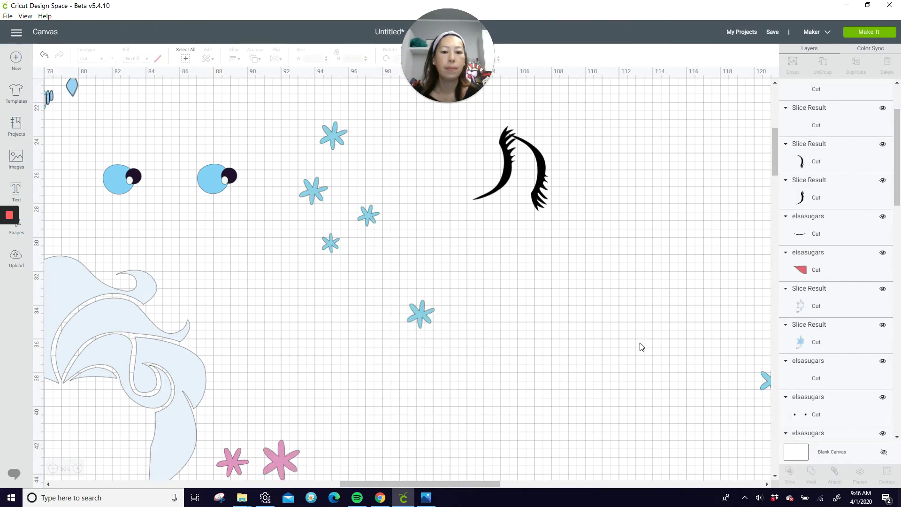
Step: Separate the sliced eyelid pieces from the dark circle and delete the dark eyelid-shaped leftover
left_click_drag(610, 343, 586, 205)
left_click(520, 342)
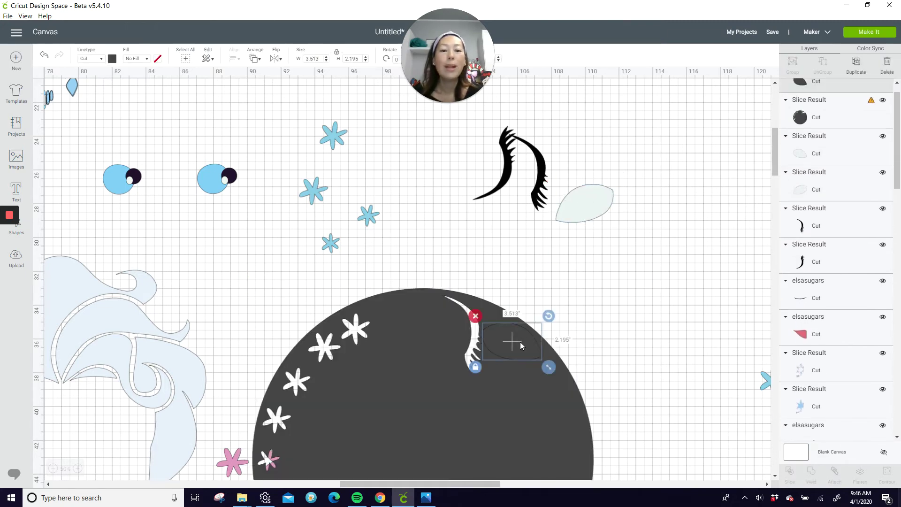
left_click_drag(520, 341, 598, 276)
left_click(553, 251)
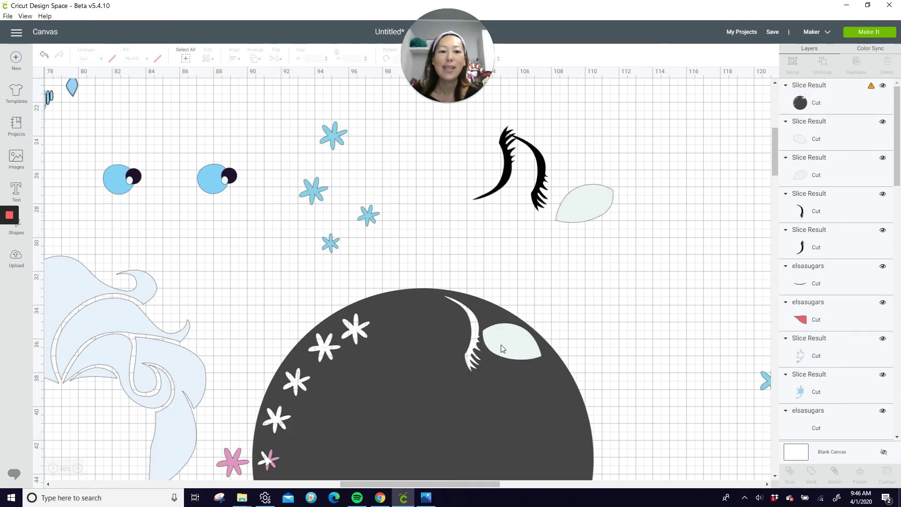
left_click_drag(502, 334, 486, 421)
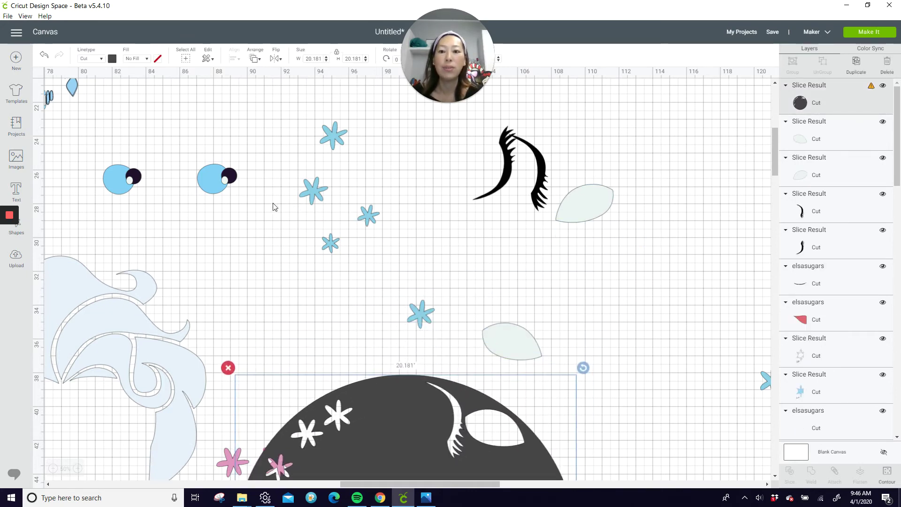
Step: Place the black pupil pair with one pupil over the dark circle, just above the eyelid cutout, and slice it out
left_click_drag(233, 179, 568, 399)
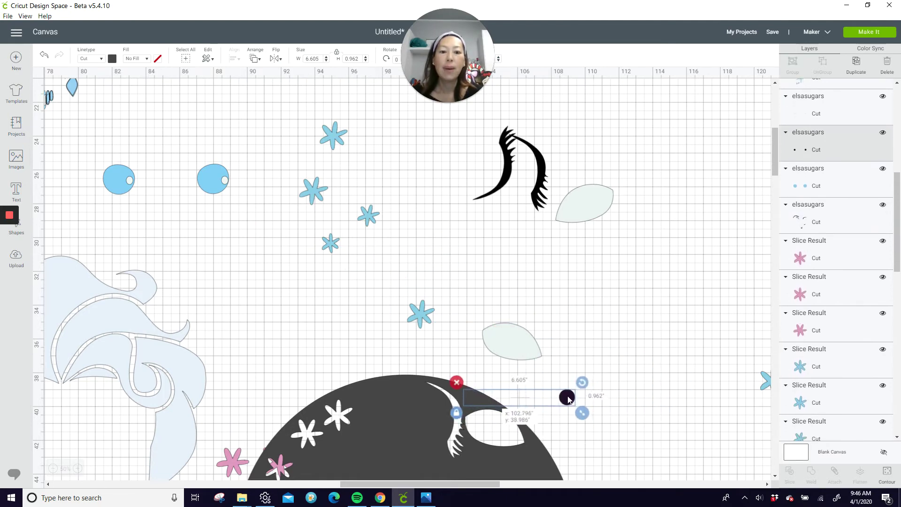
left_click(623, 401)
left_click_drag(625, 402, 470, 398)
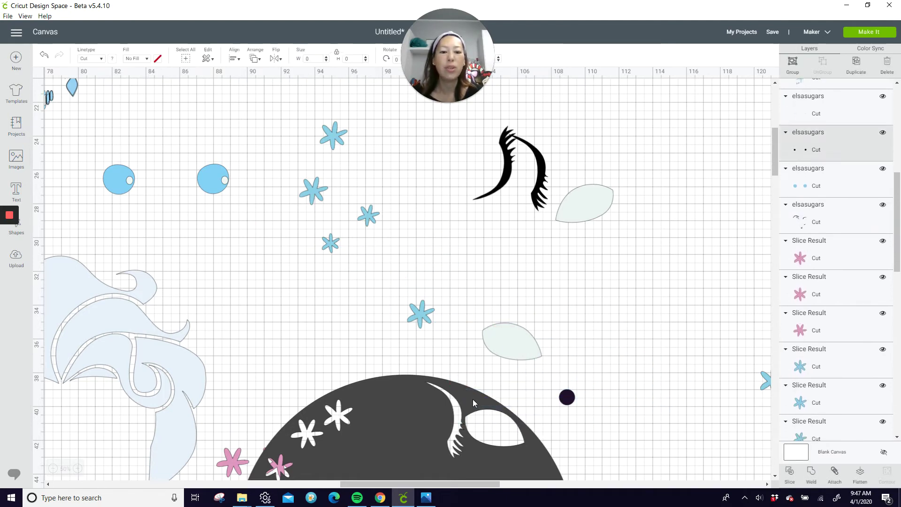
left_click(791, 474)
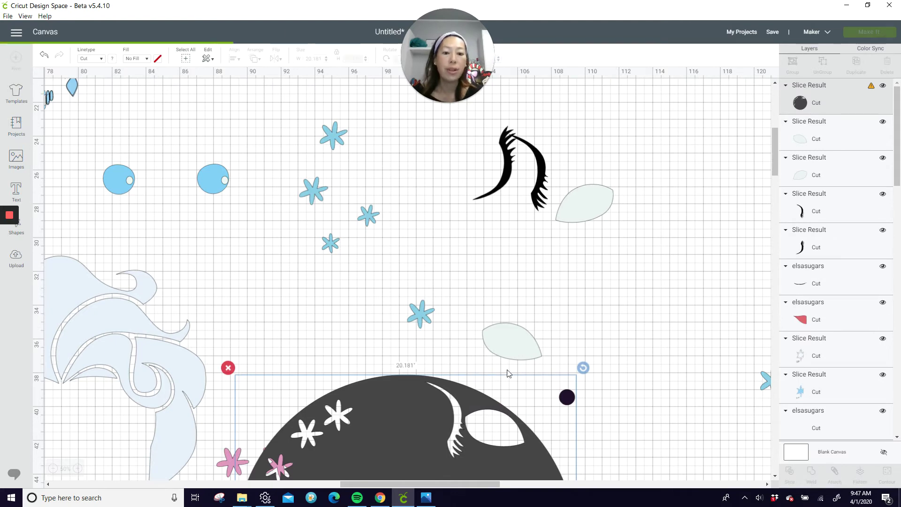
Step: Move the dark circle clear of the sliced pupils, delete the dark round leftover, and bring the two pupils together
left_click_drag(490, 400, 492, 468)
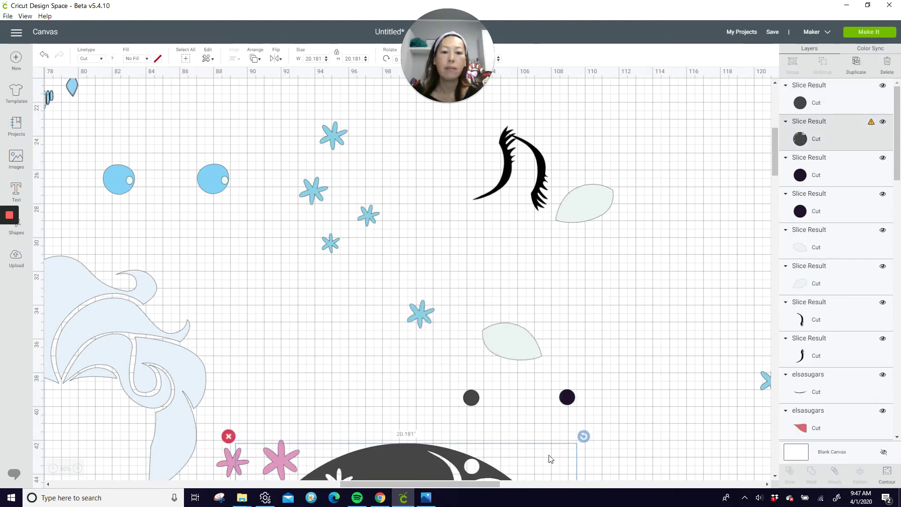
left_click(471, 398)
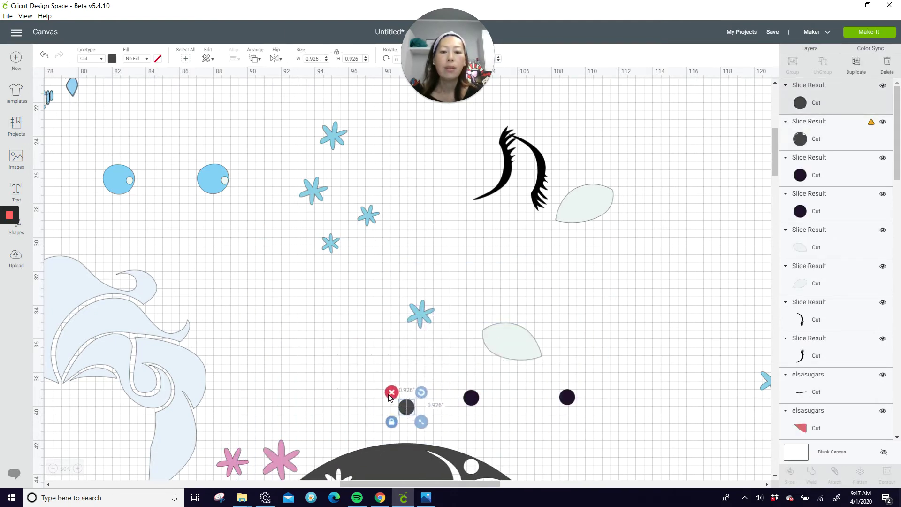
key("Delete")
left_click_drag(477, 401, 554, 402)
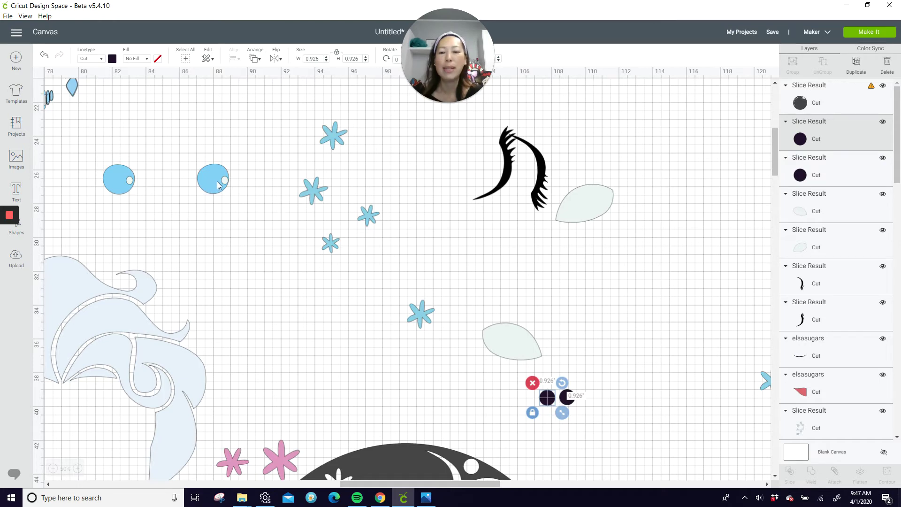
Step: Tilt the small white eye-highlight pair so one highlight overlaps the dark circle beside the pupil cutout, and slice it out
left_click_drag(224, 181, 473, 465)
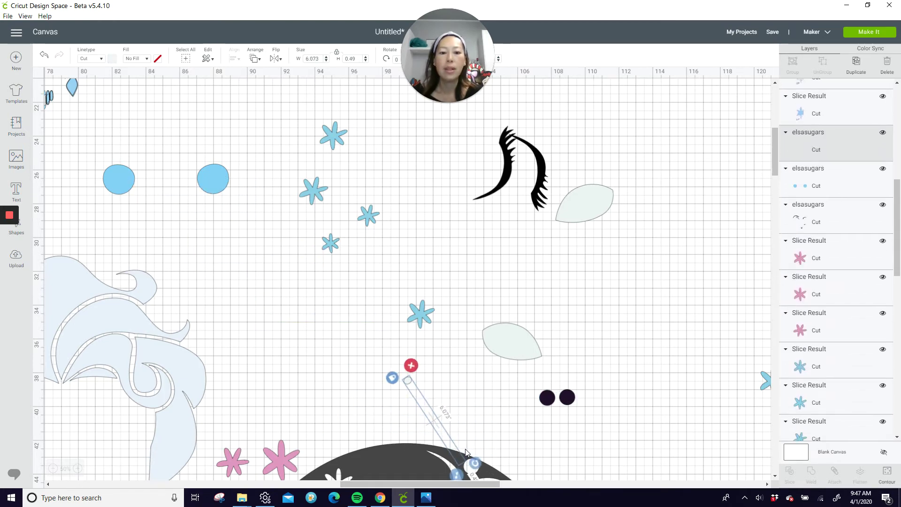
left_click(488, 446)
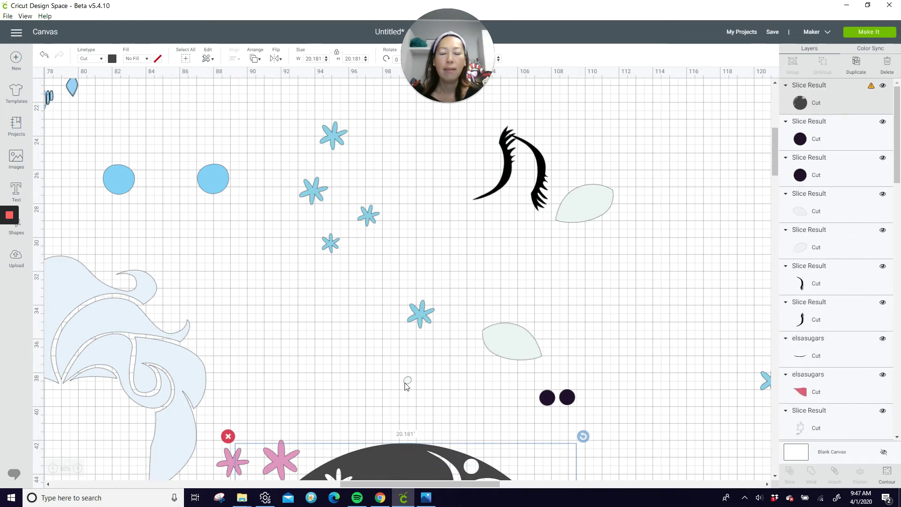
left_click_drag(386, 368, 447, 457)
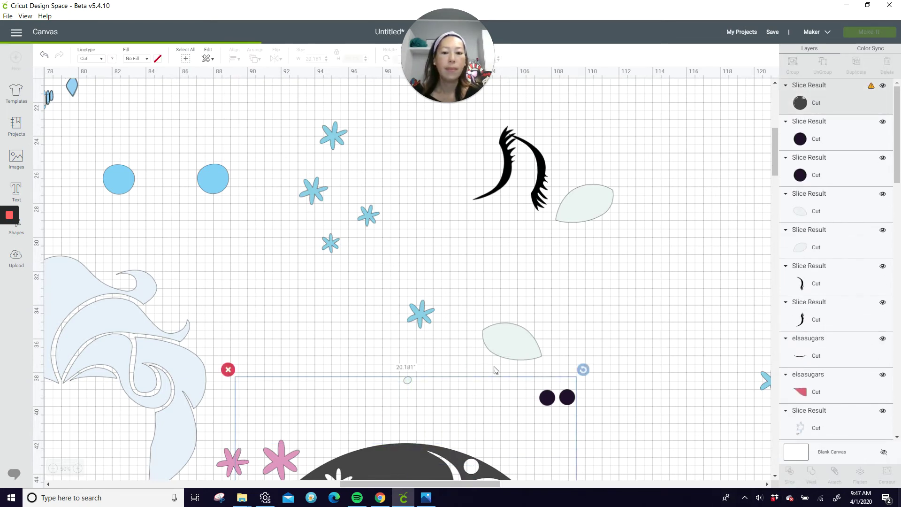
key("Delete")
key("ctrl+z")
Step: Move the sliced white highlight off the dark circle and delete the small dark leftover piece
left_click(509, 371)
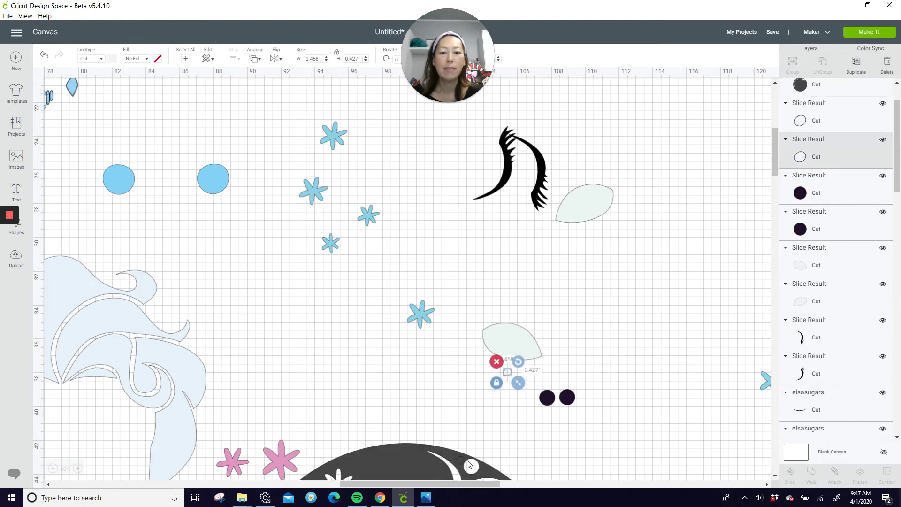
left_click_drag(462, 462, 443, 409)
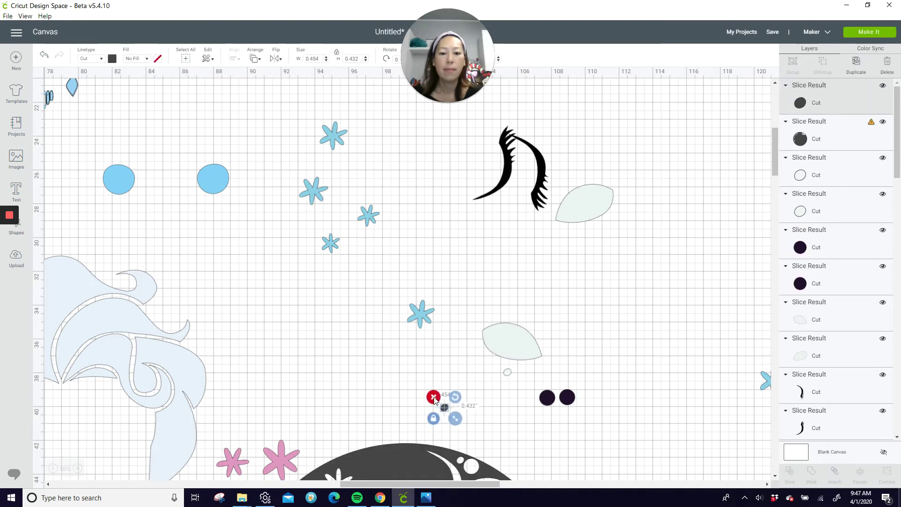
left_click(420, 418)
Step: Place and tilt the blue iris pair so only one iris overlaps the dark circle near the snowflake cutouts, and slice it out
left_click_drag(227, 193, 401, 441)
left_click_drag(414, 408, 421, 466)
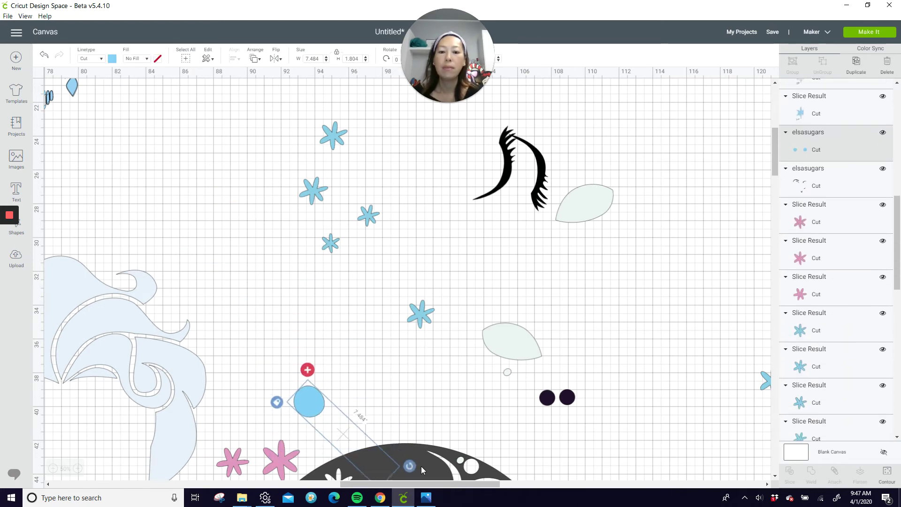
left_click_drag(357, 353, 382, 458)
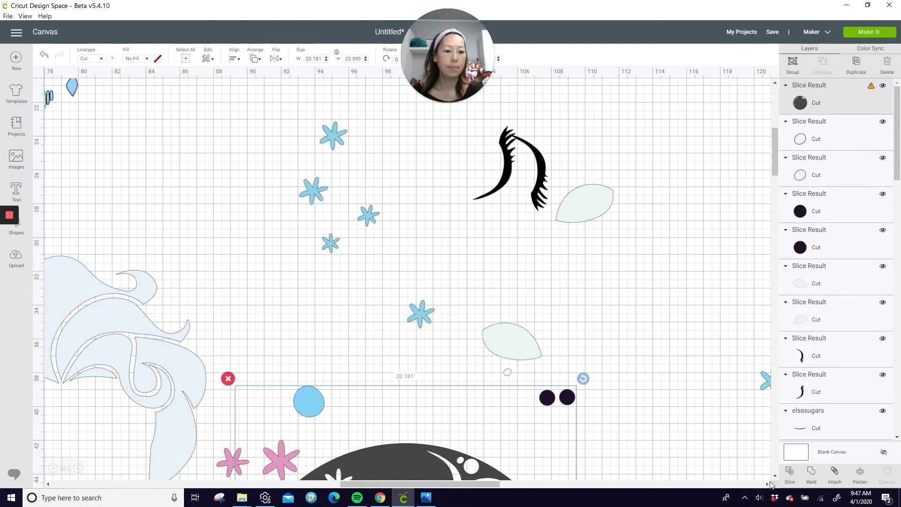
left_click(398, 391)
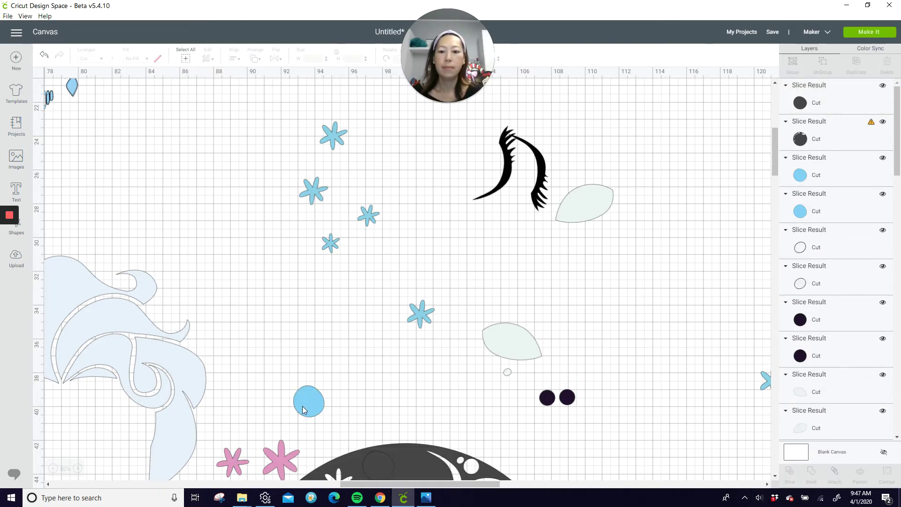
Step: Move the spare blue iris beside the pupils and delete the dark iris-shaped leftover from the slice
left_click_drag(302, 410, 601, 371)
left_click_drag(387, 460, 375, 381)
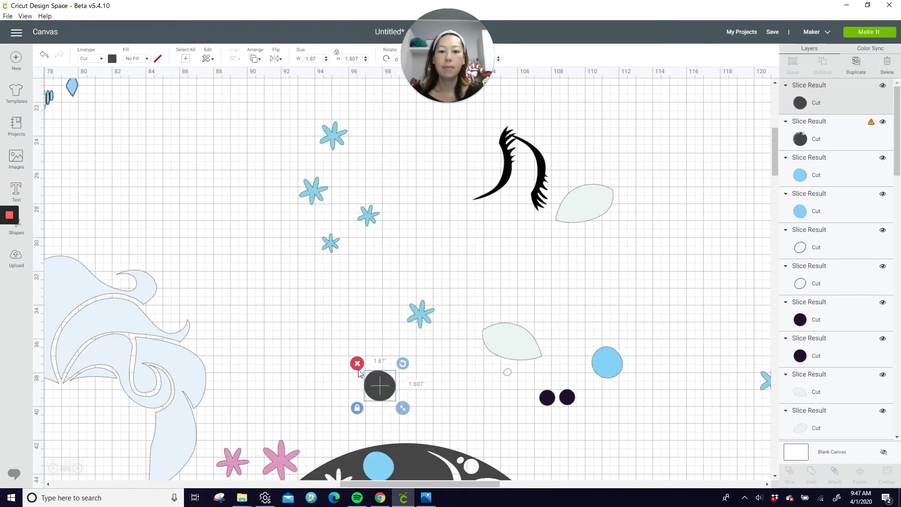
left_click(357, 363)
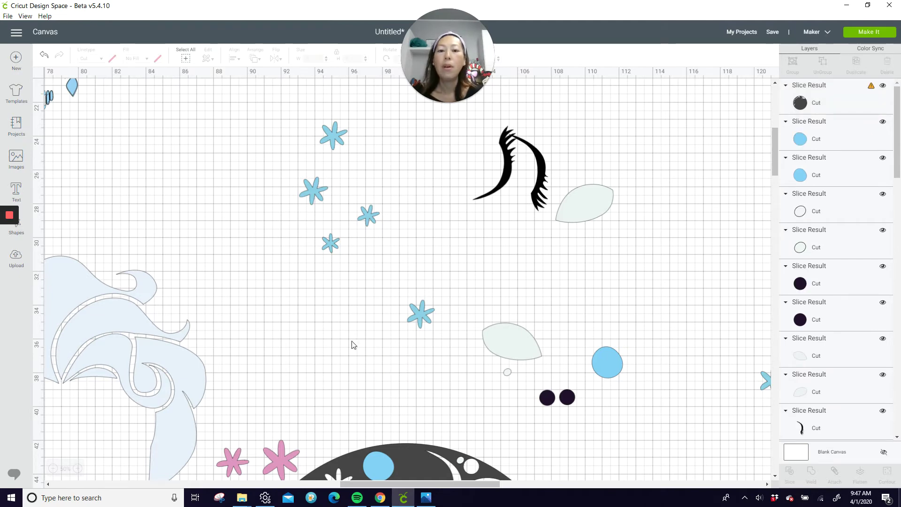
Step: Move the dark circle up slightly, off the sliced blue iris, and review its cutouts
left_click_drag(415, 454, 429, 399)
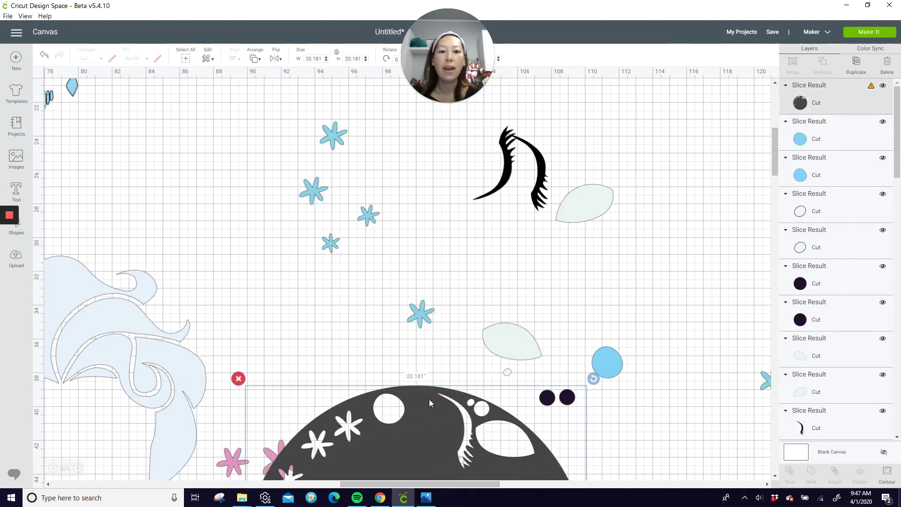
scroll(423, 374, "down", 3)
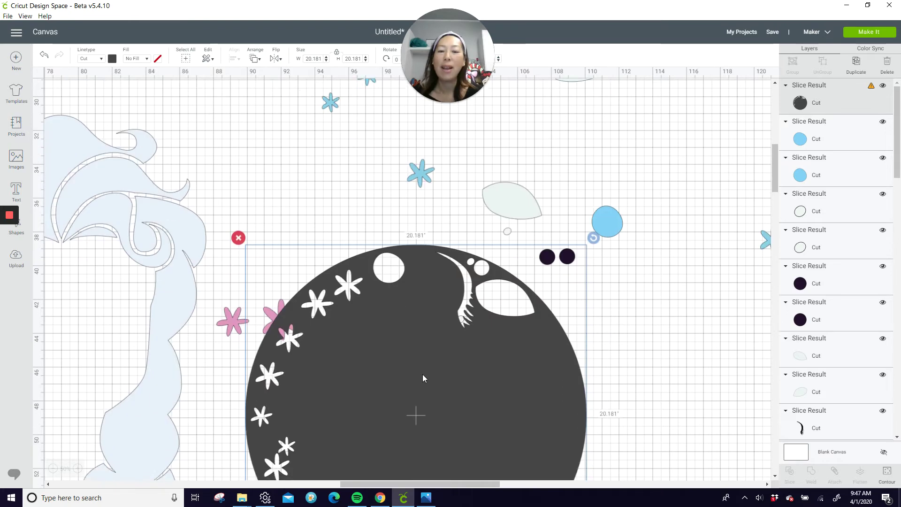
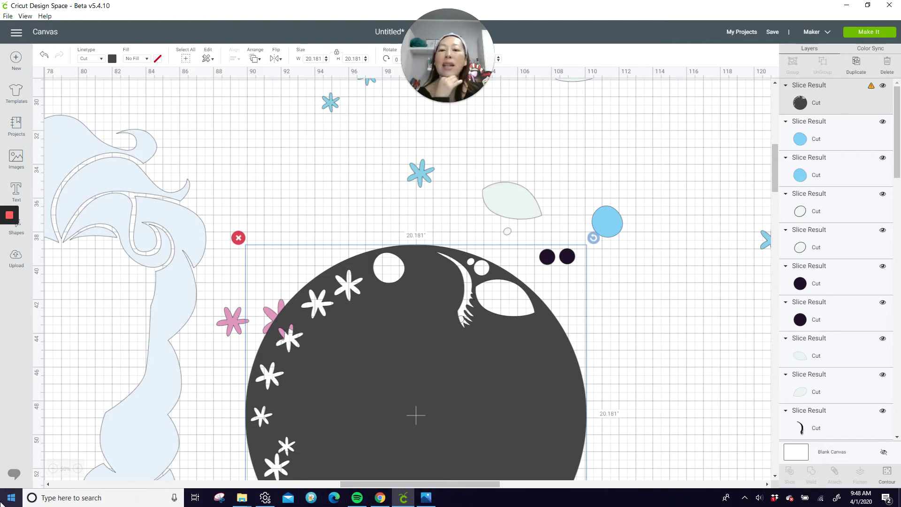
scroll(213, 378, "down", 2)
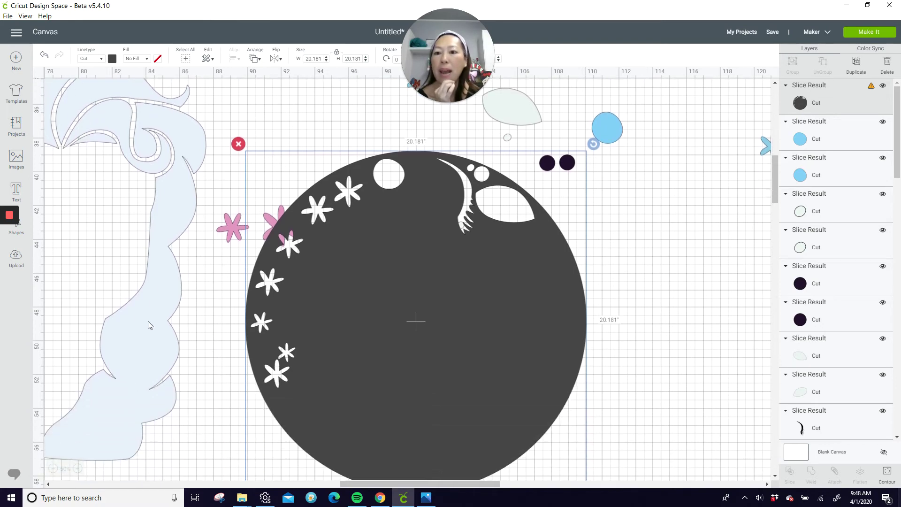
Step: Move the light blue hair piece down and away from the dark circle so the whole piece sits clear of it
left_click_drag(161, 295, 179, 314)
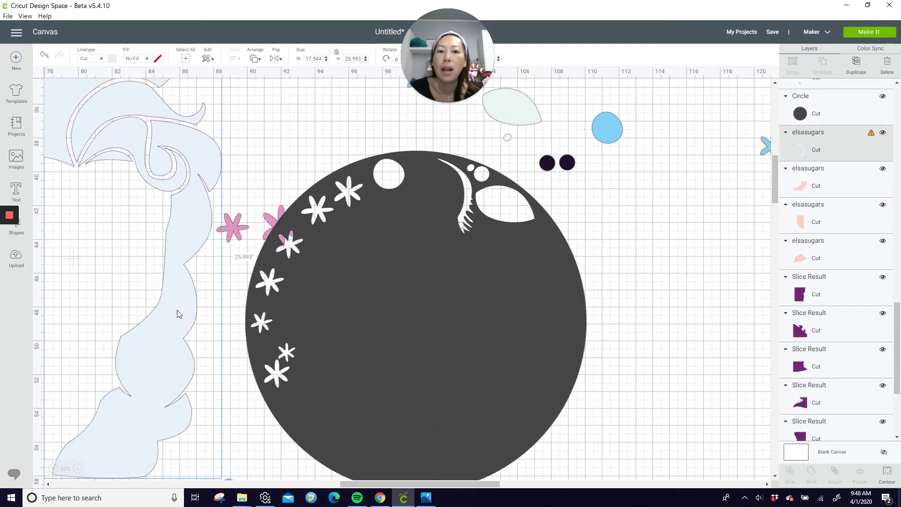
left_click(54, 468)
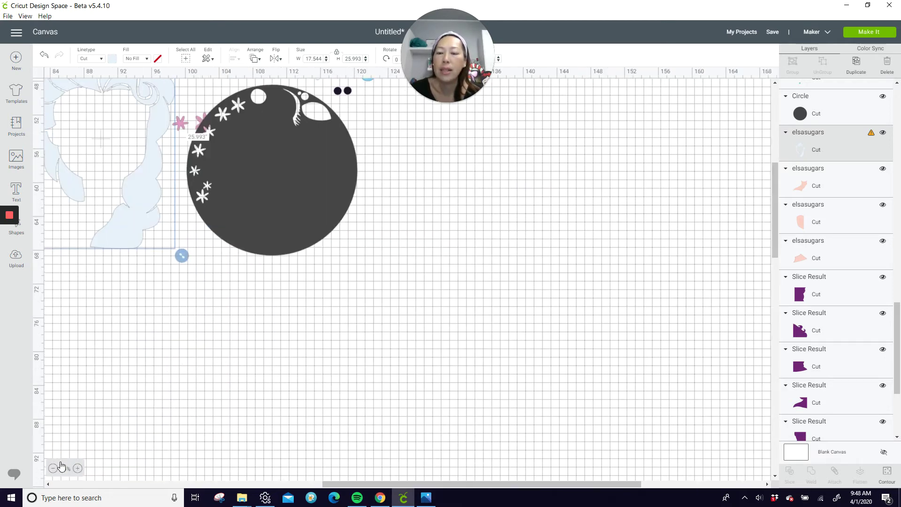
left_click_drag(196, 252, 180, 318)
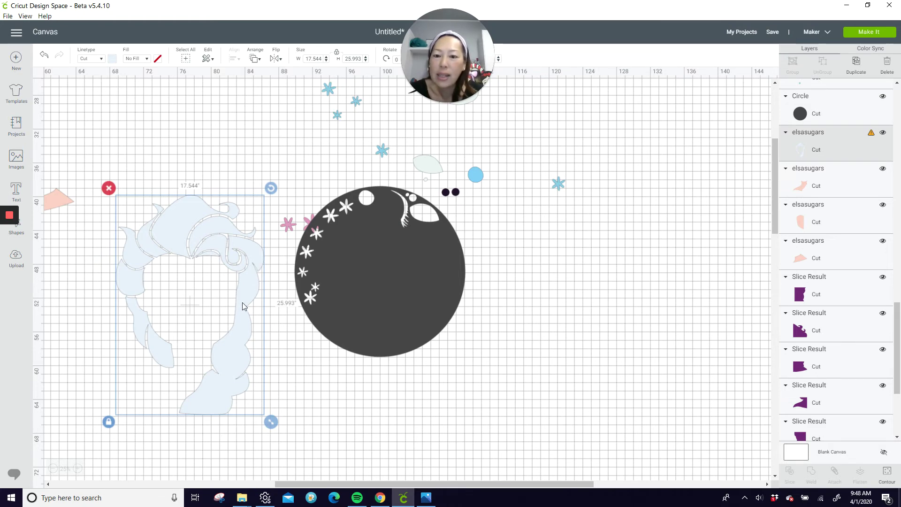
Step: Duplicate the light blue hair piece seven times
left_click(857, 64)
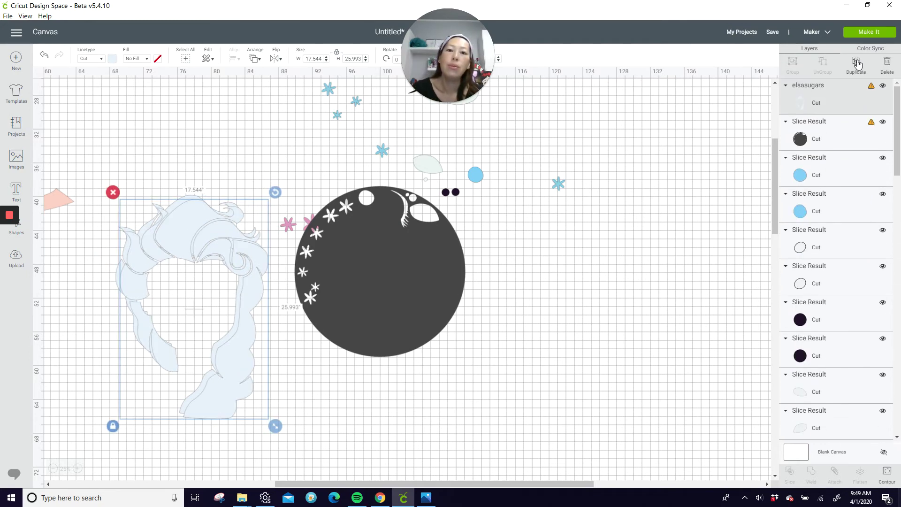
left_click(857, 64)
left_click(857, 64)
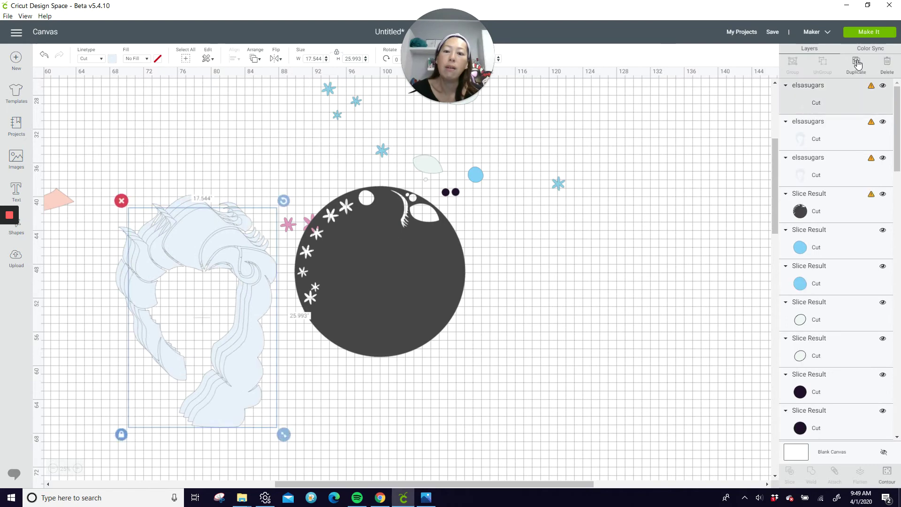
left_click(857, 64)
left_click(857, 64)
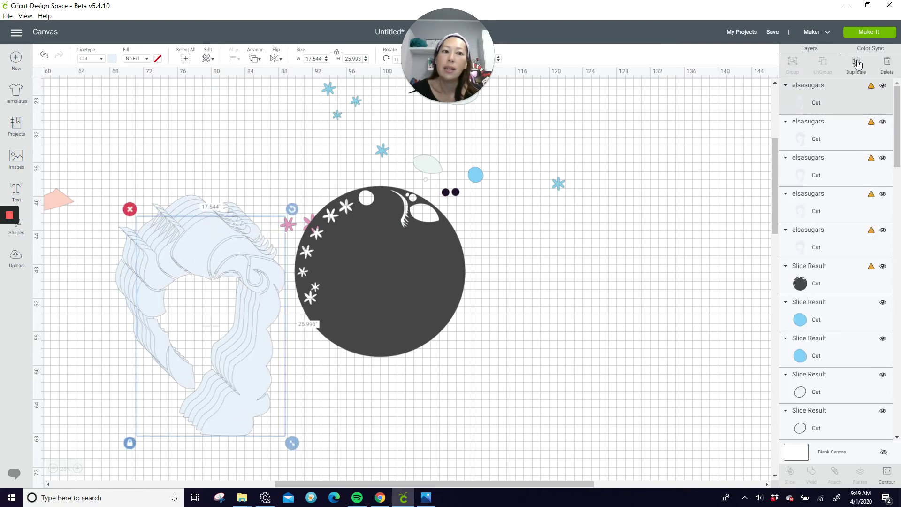
left_click(857, 64)
left_click(857, 64)
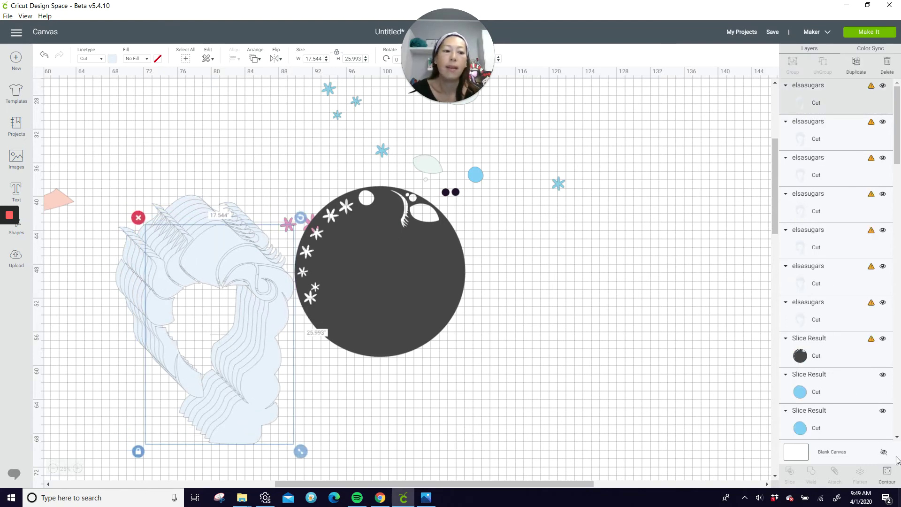
Step: Hide all contours of the front hair copy except the long braid, and move the braid to the far side of the dark circle
left_click(880, 467)
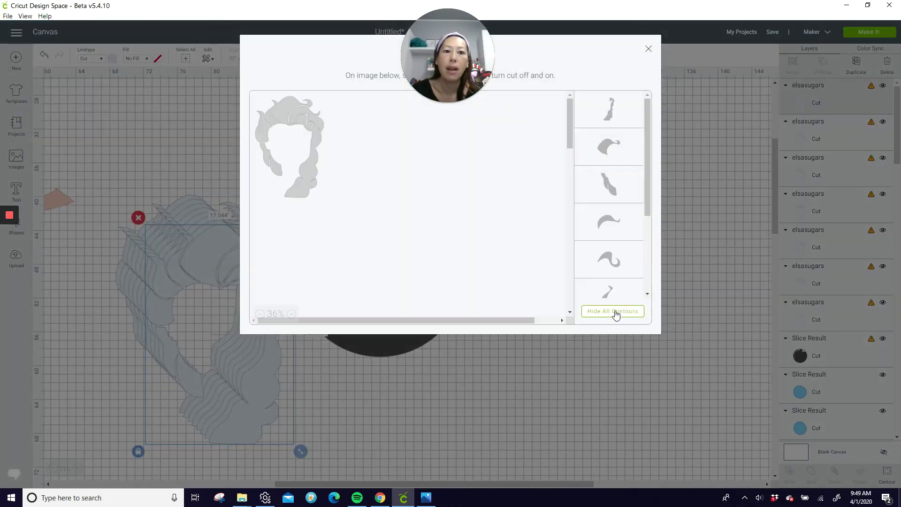
left_click(616, 313)
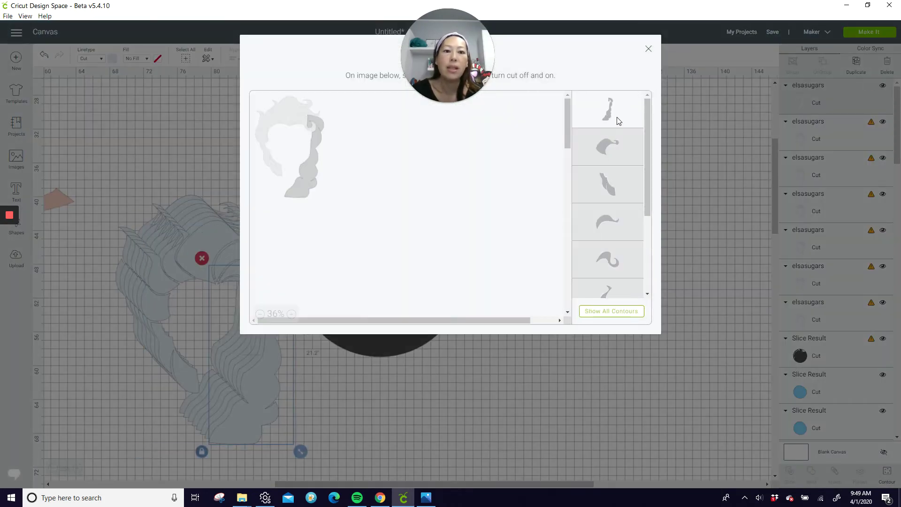
left_click(648, 48)
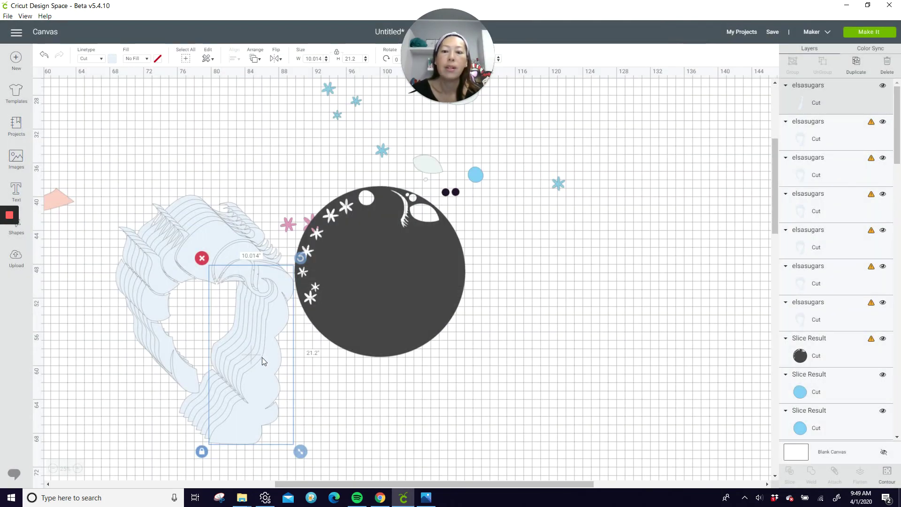
left_click_drag(448, 360, 561, 345)
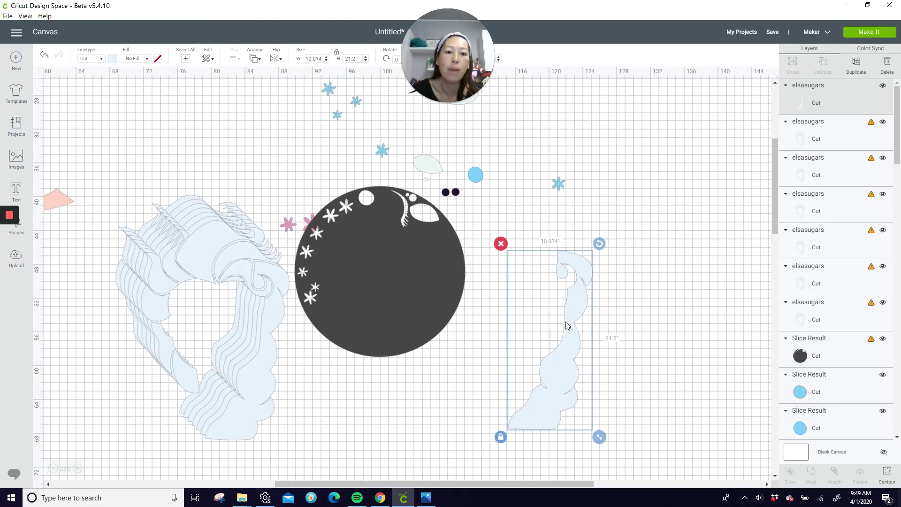
left_click_drag(567, 338, 643, 325)
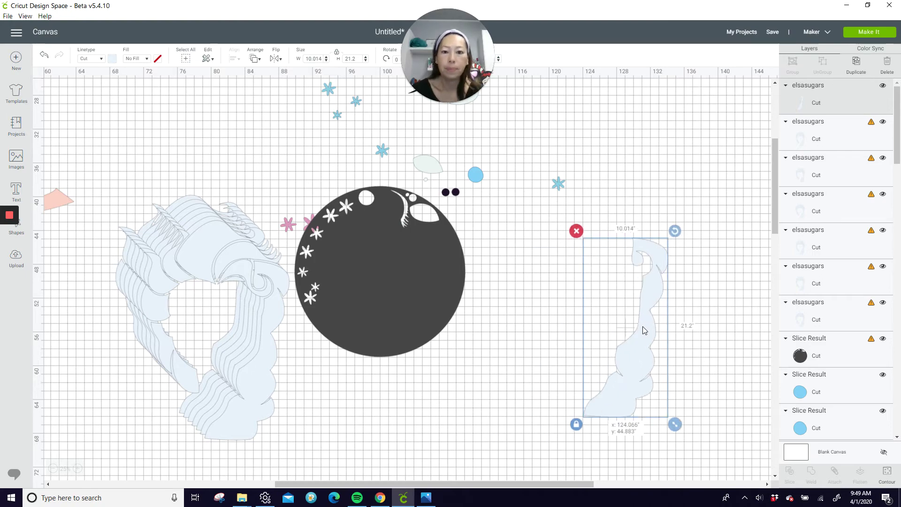
Step: Contour the next hair copy down to only the large swept-back crown section, and place it beside the top of the separated braid
left_click(266, 339)
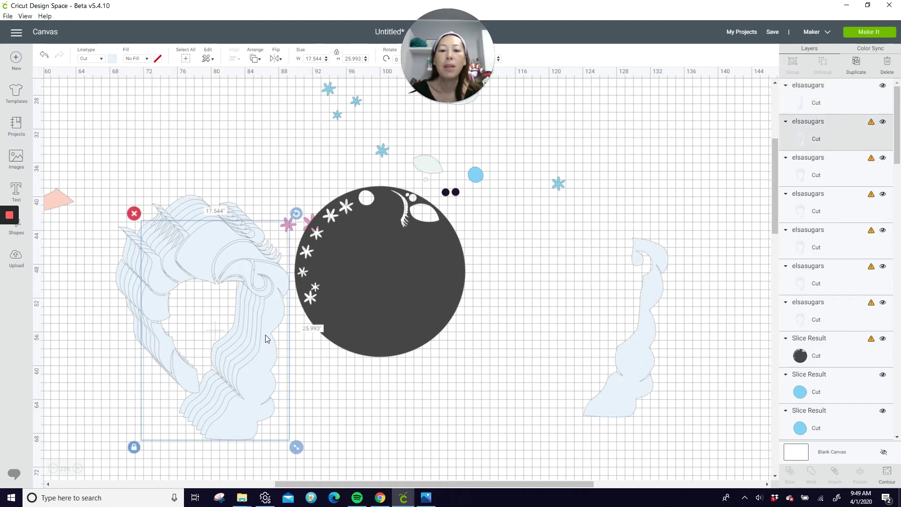
left_click(881, 476)
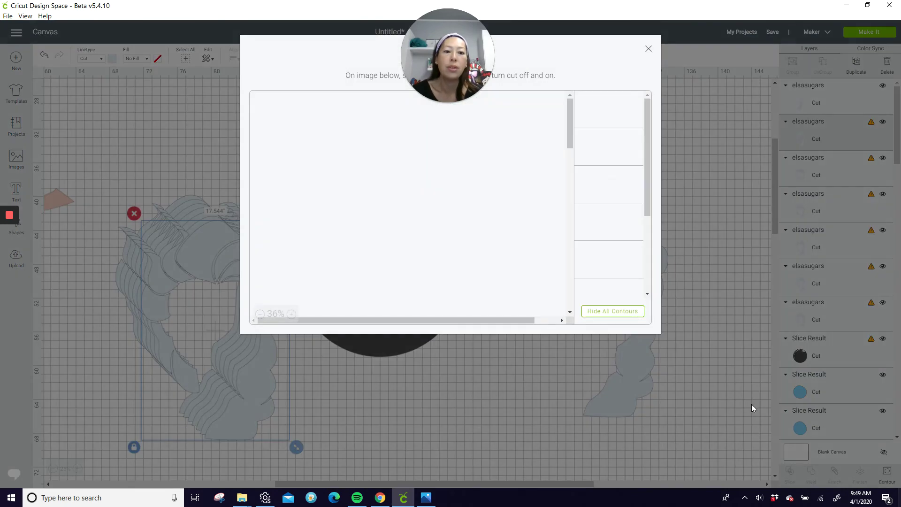
left_click(614, 311)
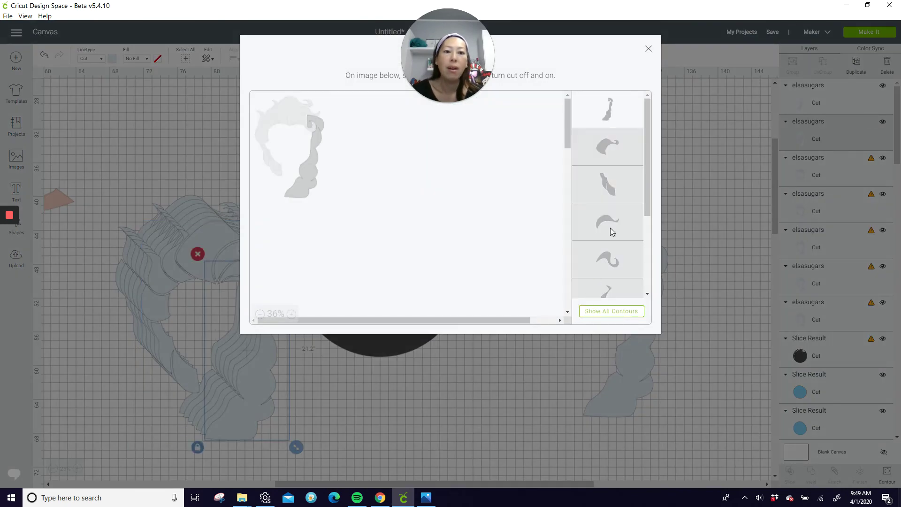
left_click(608, 154)
left_click(631, 106)
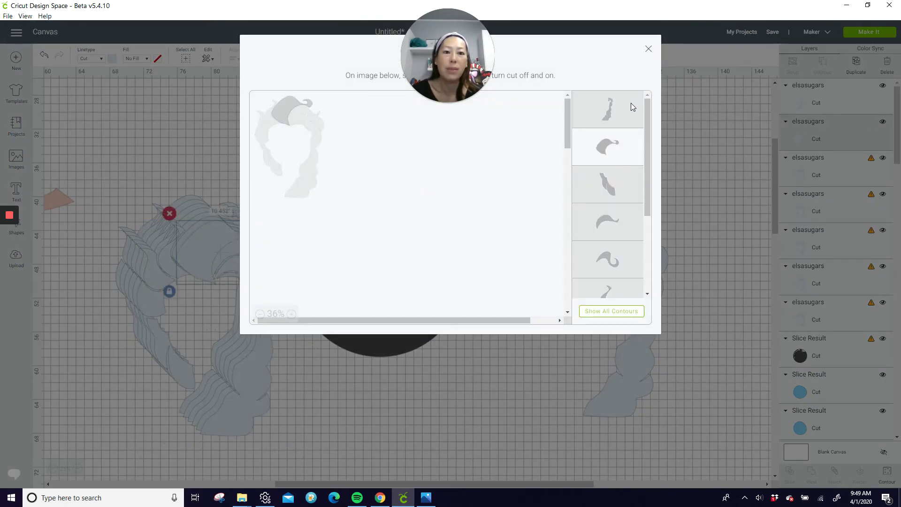
left_click(648, 49)
left_click_drag(231, 269, 581, 253)
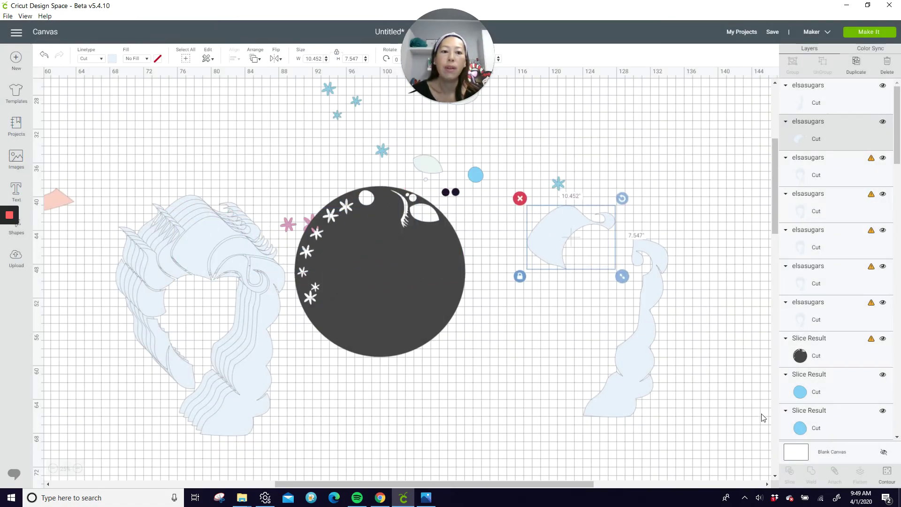
left_click(891, 479)
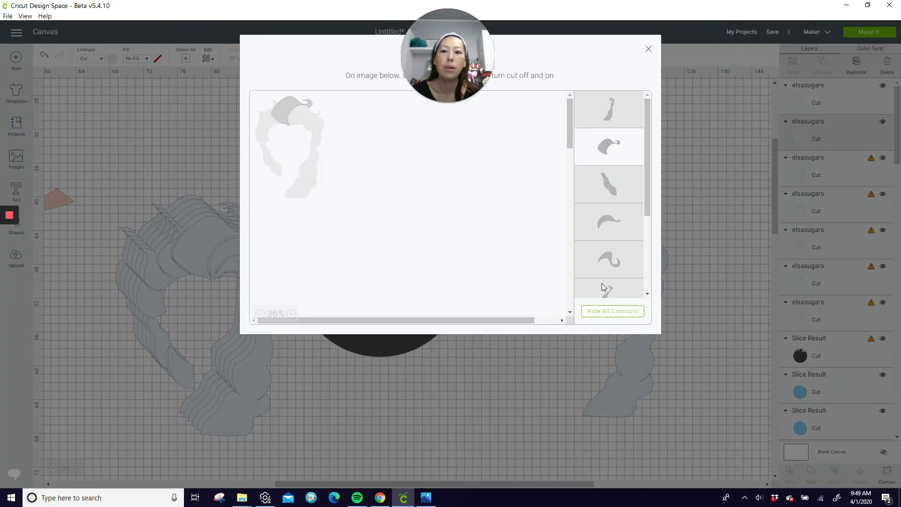
left_click(630, 317)
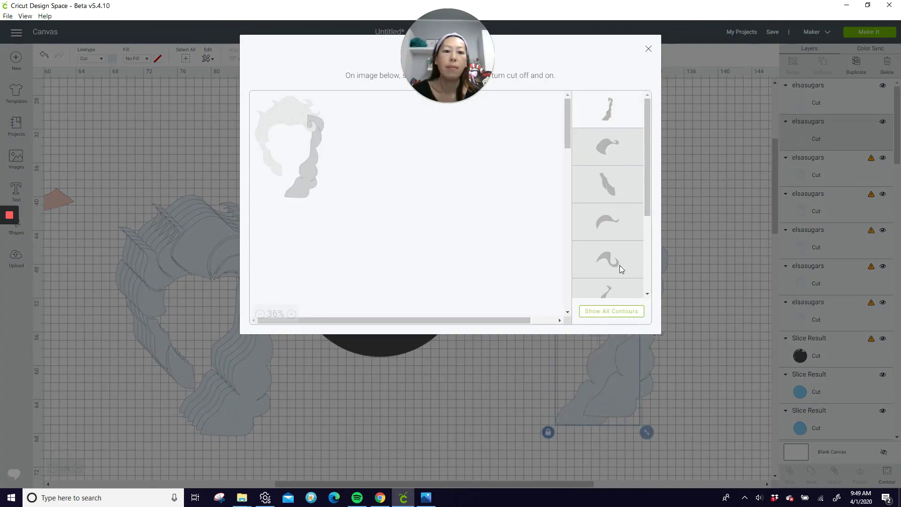
left_click(612, 312)
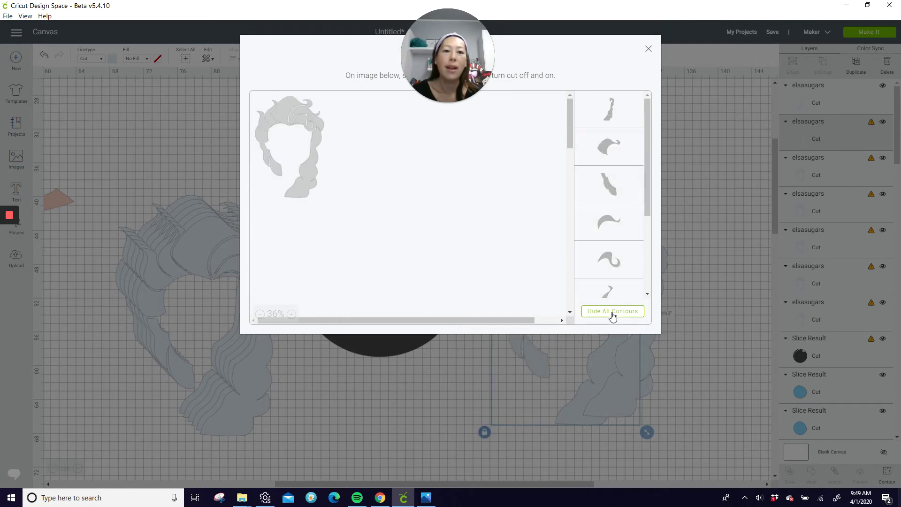
left_click(613, 311)
left_click(609, 149)
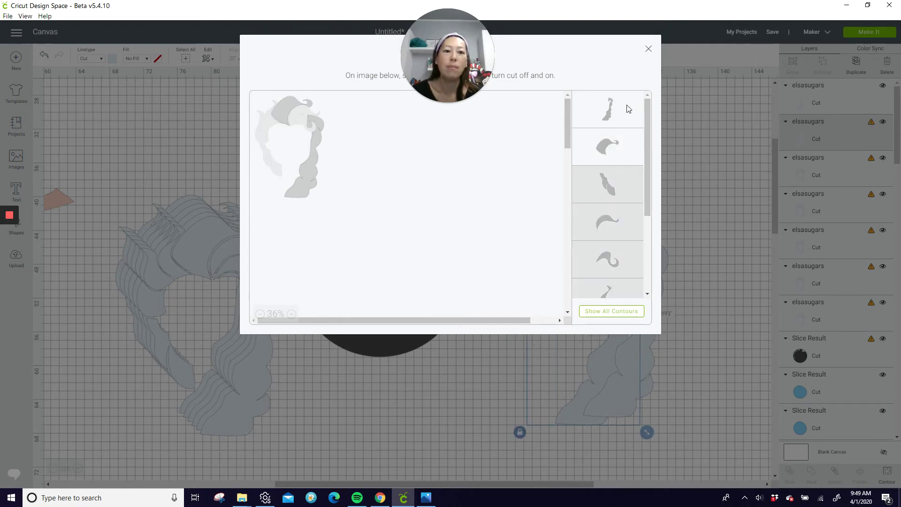
left_click(626, 106)
left_click(649, 48)
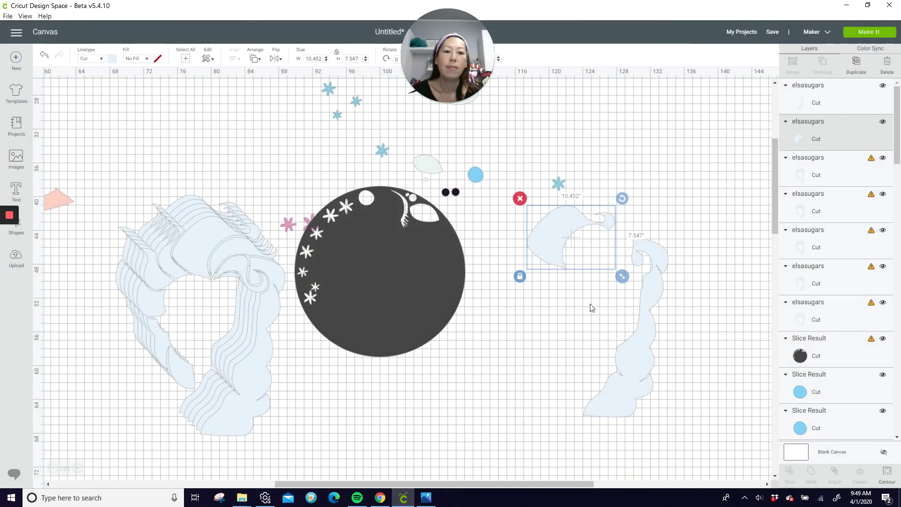
Step: Contour another hair copy down to only the long lower side lock, and place it below the crown section beside the braid
left_click(178, 260)
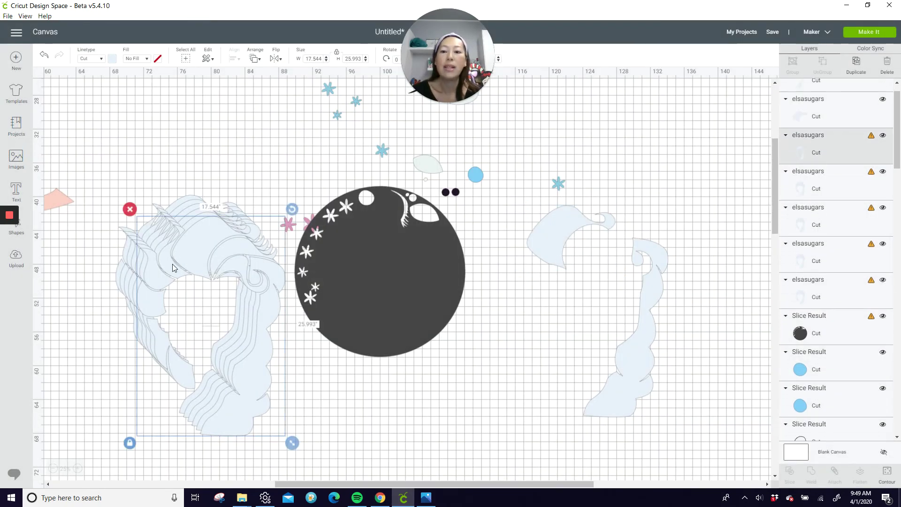
left_click(887, 473)
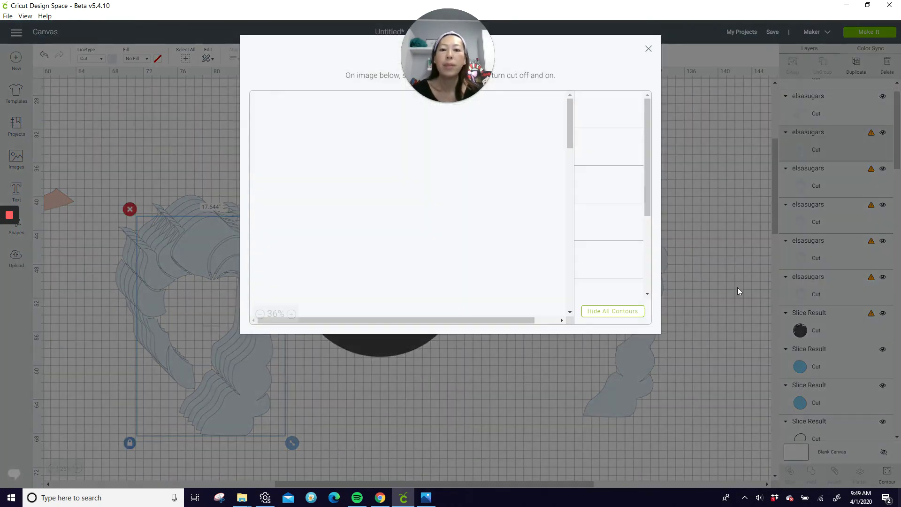
left_click(623, 312)
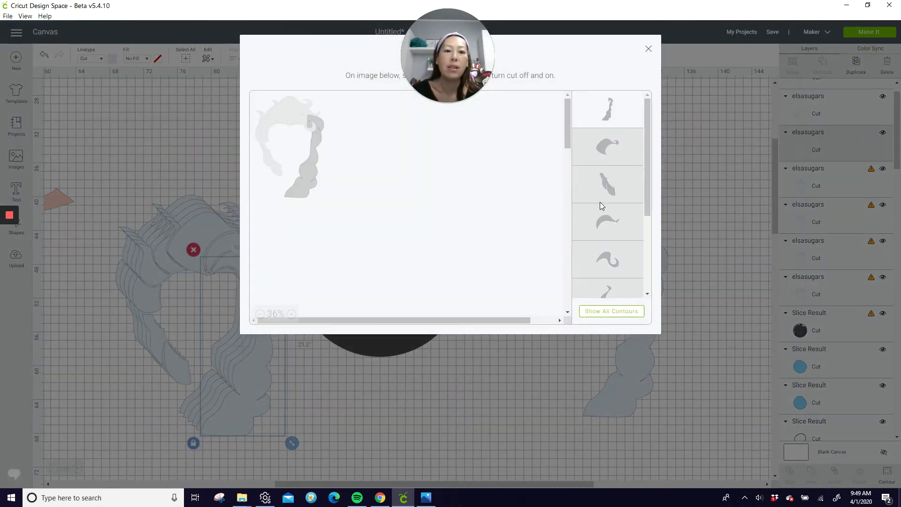
left_click(600, 201)
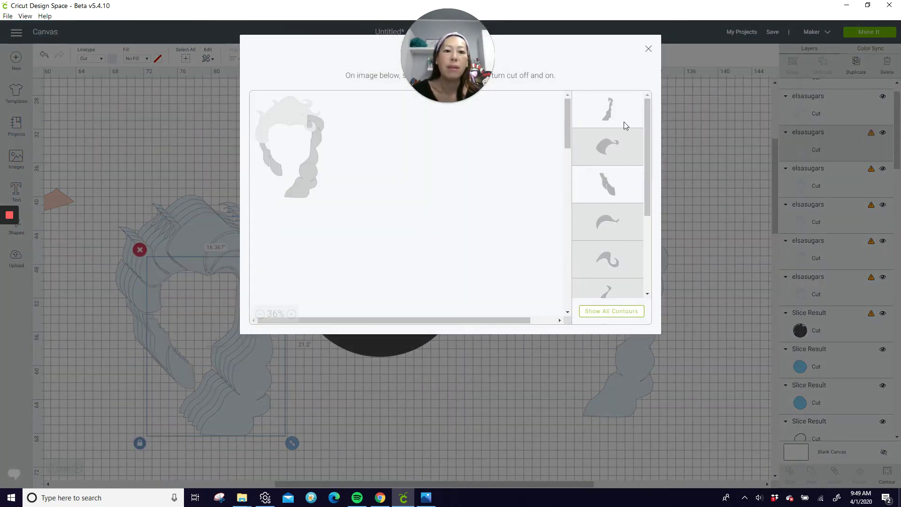
left_click(649, 50)
left_click_drag(175, 370, 519, 415)
Step: Contour the next hair copy down to only the thin curved fringe strand, and fit it between the crown section and the braid
left_click(220, 391)
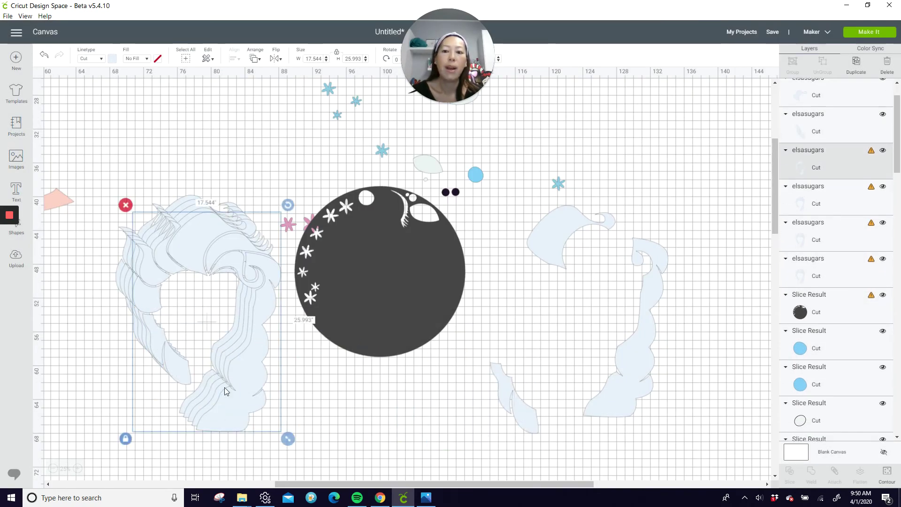
left_click(887, 476)
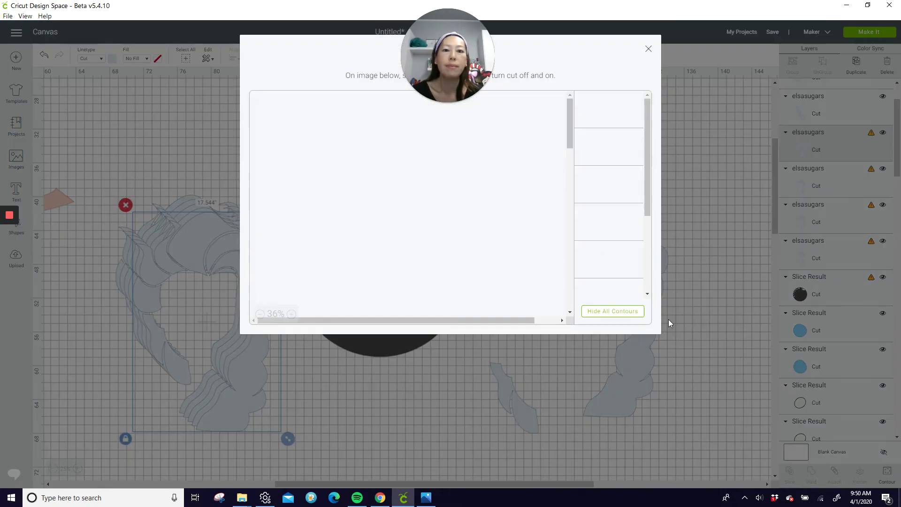
left_click(621, 314)
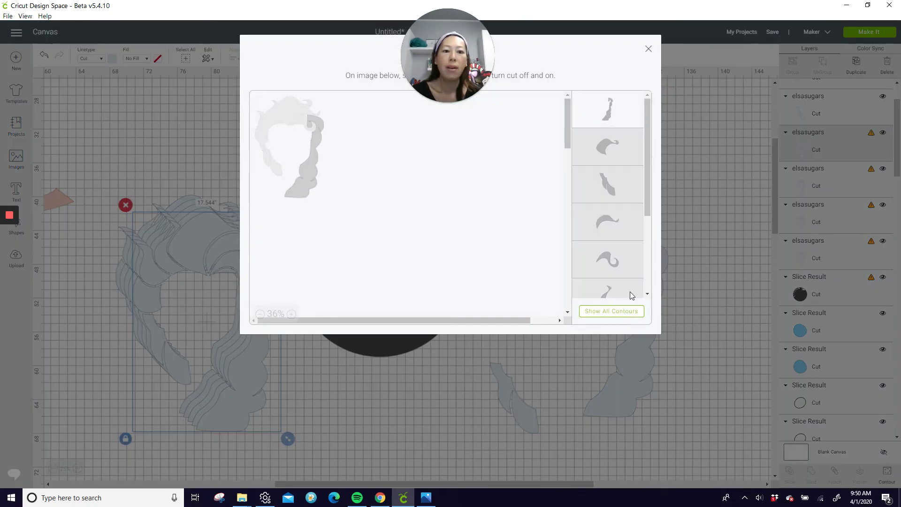
left_click(611, 222)
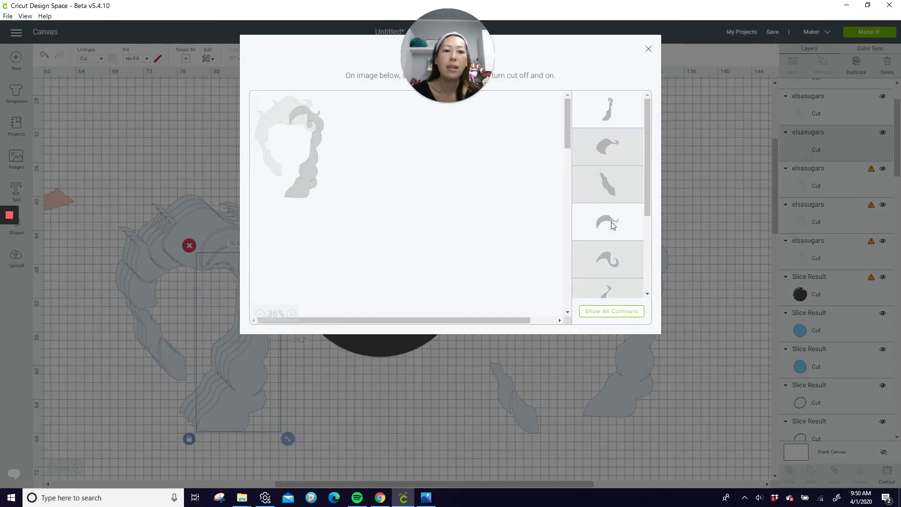
left_click(620, 98)
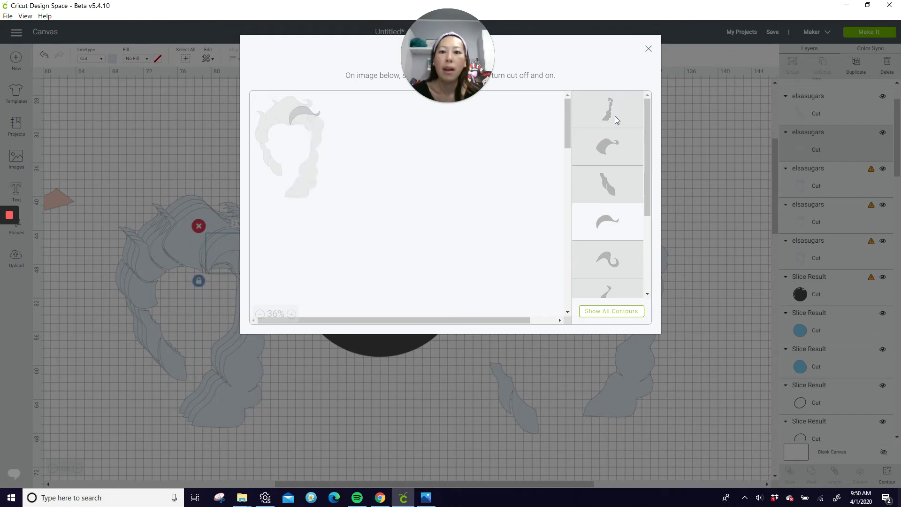
left_click(650, 52)
left_click_drag(230, 252, 591, 247)
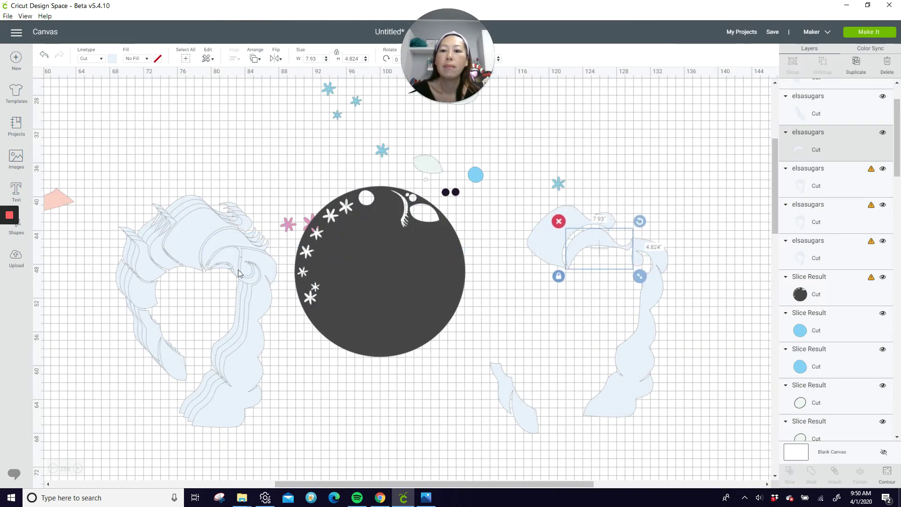
Step: Contour the next hair copy down to only the curled front swirl, and fit it between the fringe strand and the braid
left_click(230, 251)
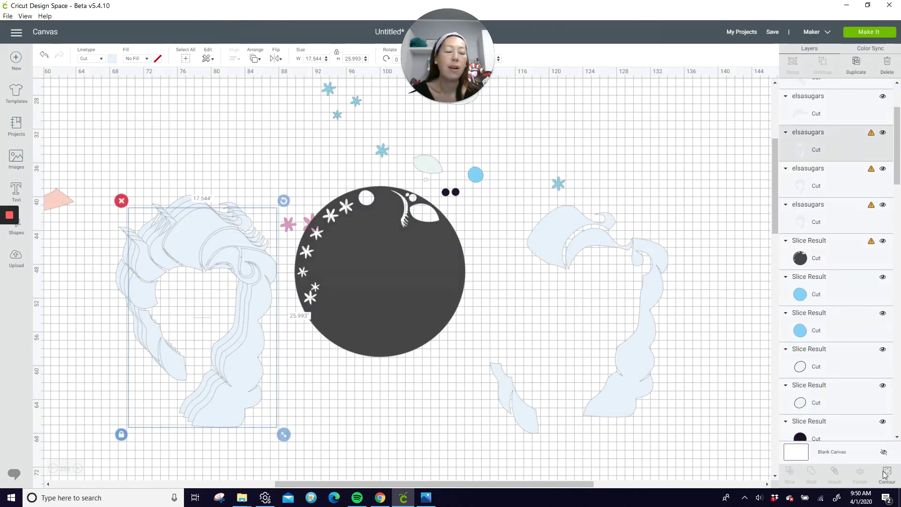
left_click(886, 473)
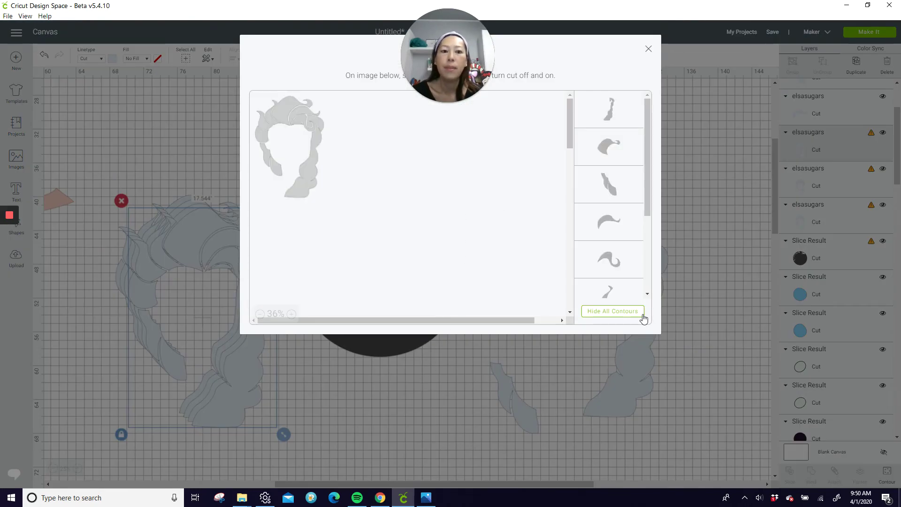
left_click(635, 314)
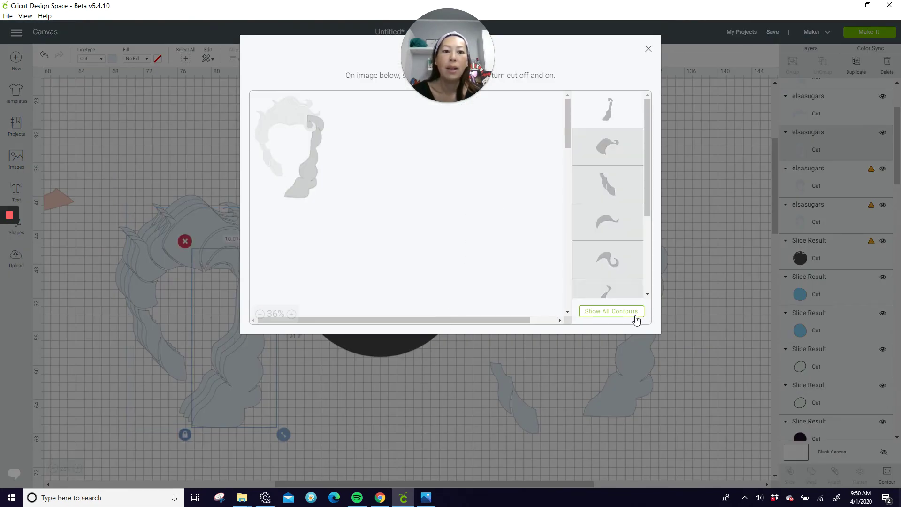
left_click(620, 270)
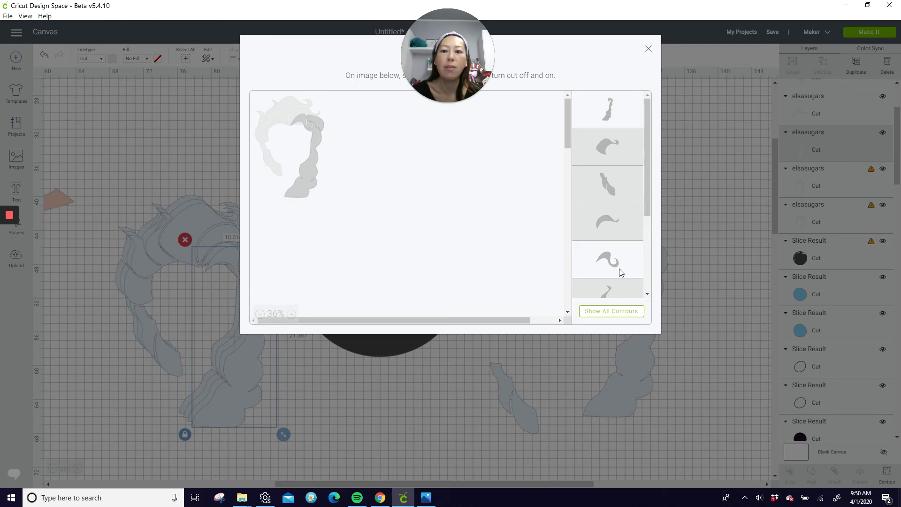
left_click(599, 105)
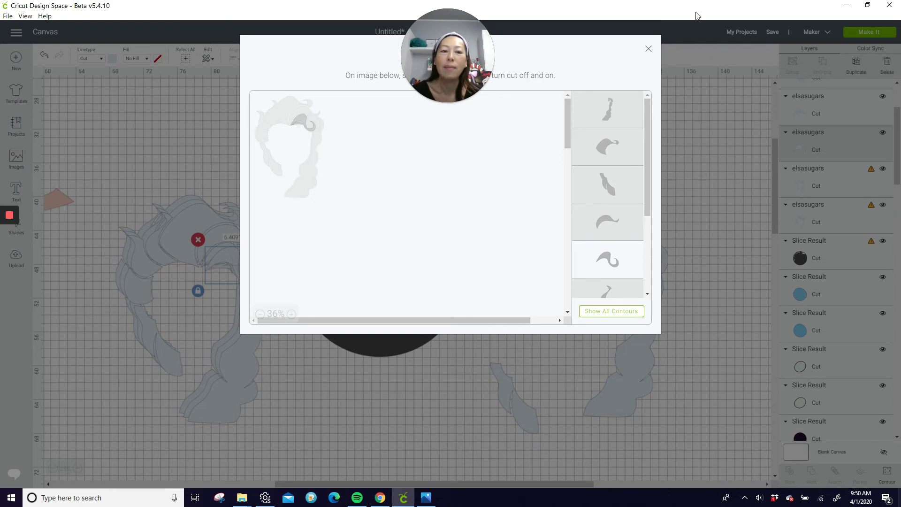
left_click(649, 52)
left_click_drag(242, 262, 609, 265)
Step: Contour another hair copy down to only the narrow crescent-shaped lock, and place it along the outer edge of the crown section
left_click(155, 230)
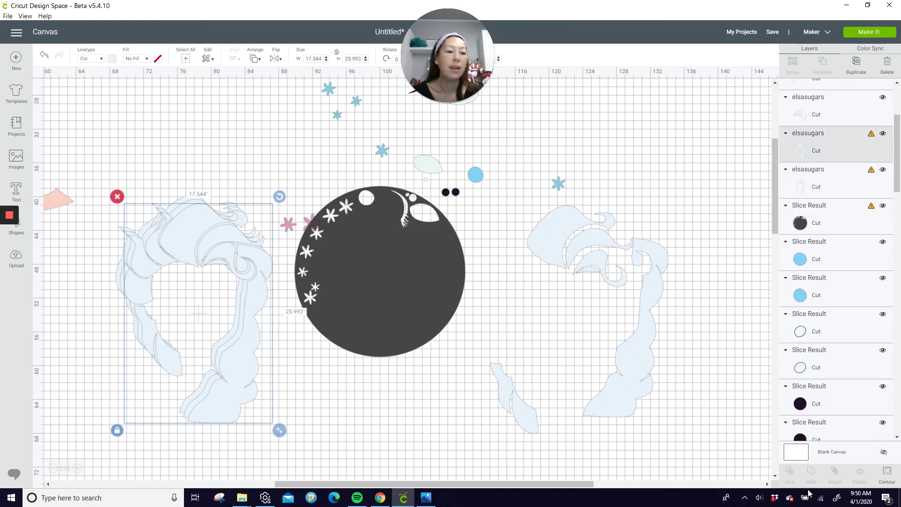
left_click(879, 471)
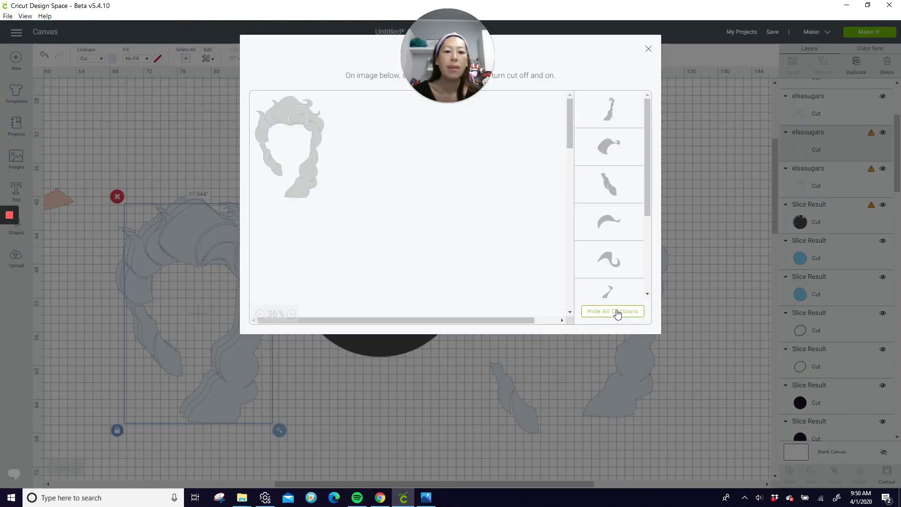
left_click(617, 312)
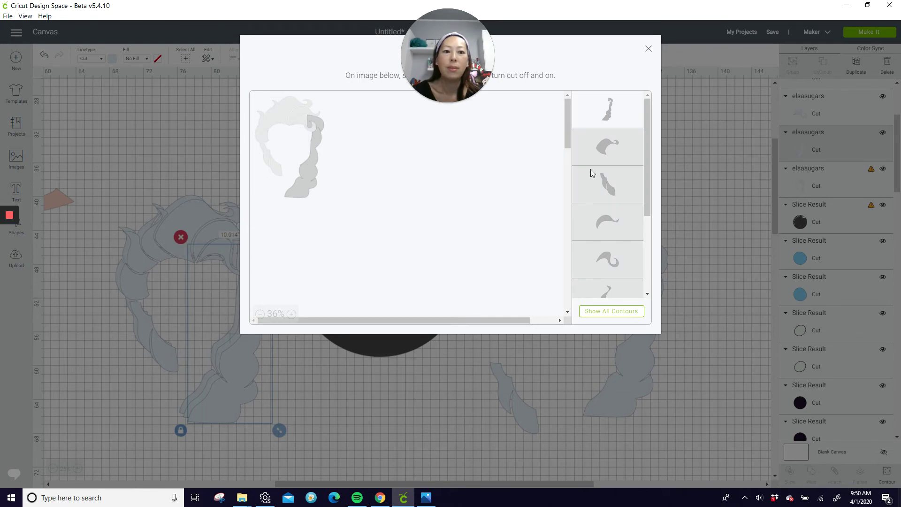
scroll(596, 176, "down", 1)
scroll(598, 179, "down", 2)
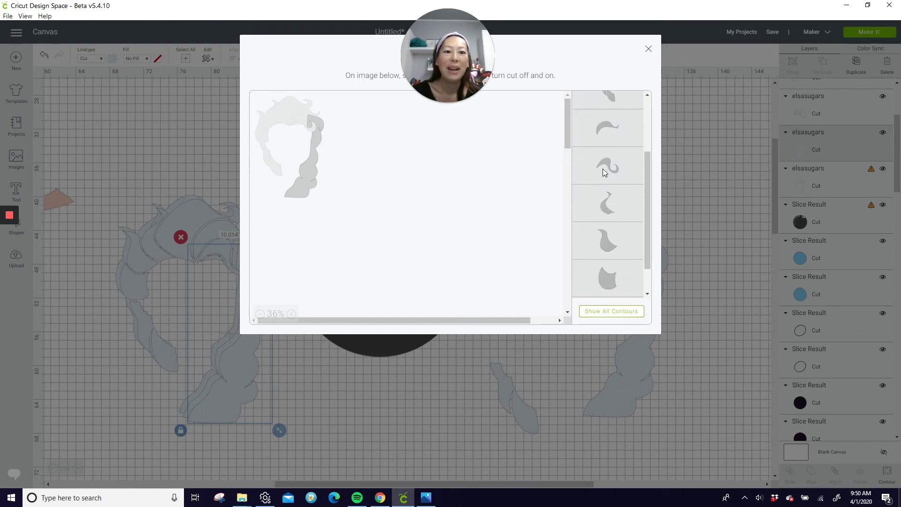
left_click(609, 201)
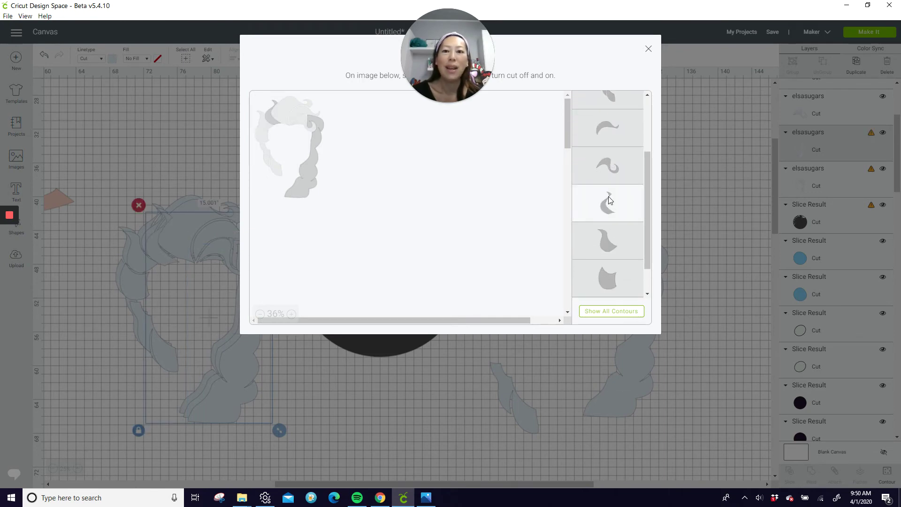
scroll(630, 154, "up", 3)
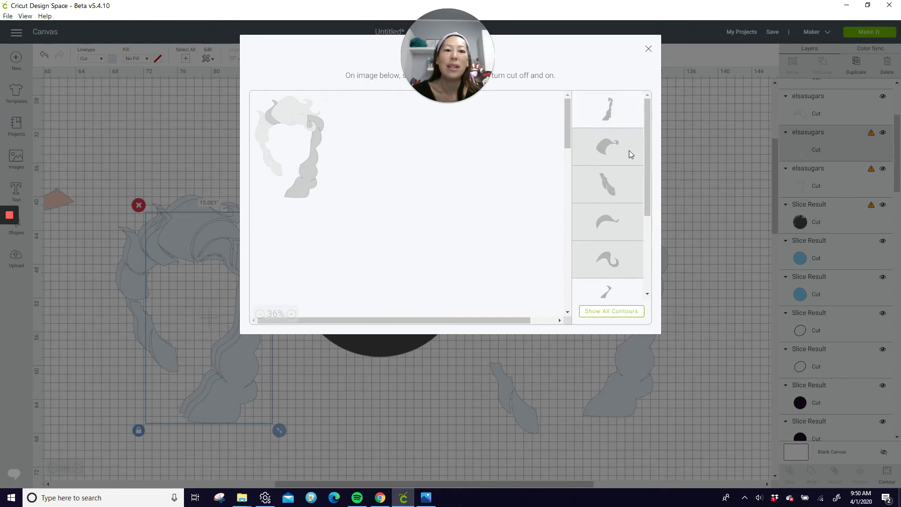
left_click(620, 112)
left_click(649, 48)
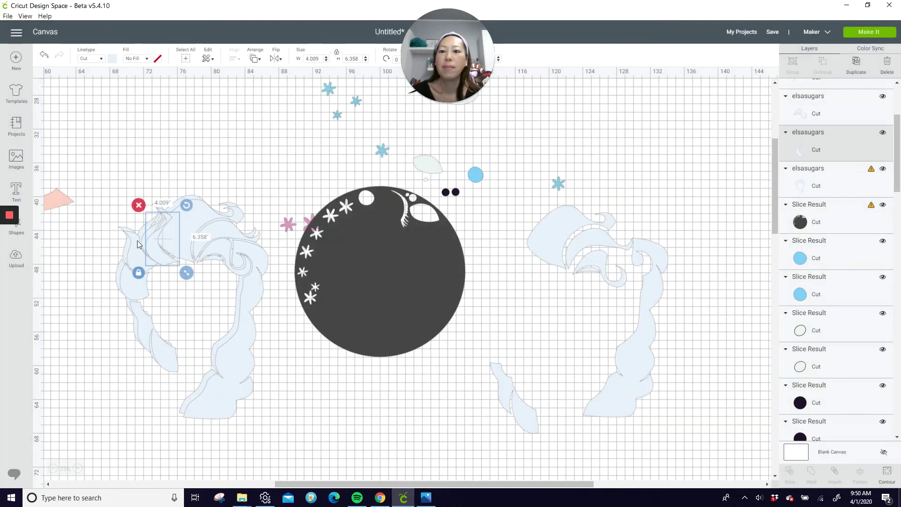
left_click_drag(138, 244, 514, 247)
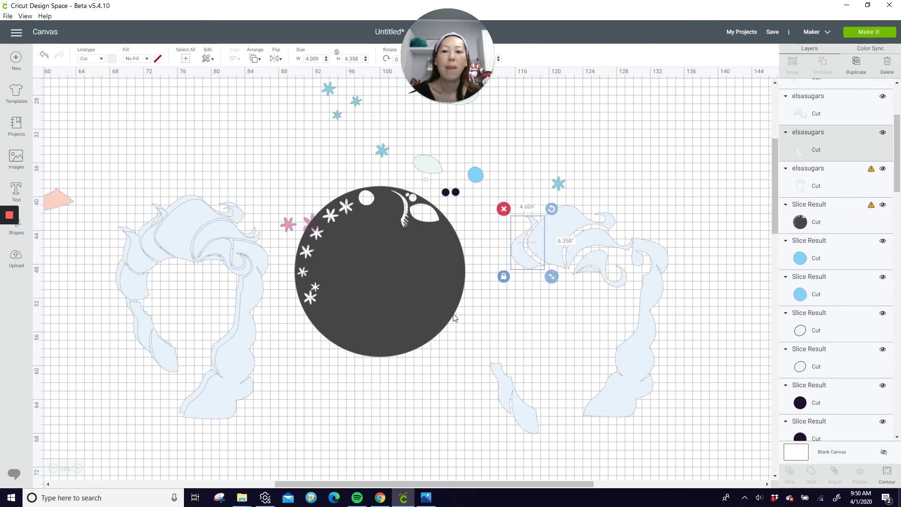
Step: Contour the next hair copy down to only the wider flared lock with a pointed tip, and place it outside the crescent-shaped lock
left_click(812, 174)
scroll(826, 235, "down", 1)
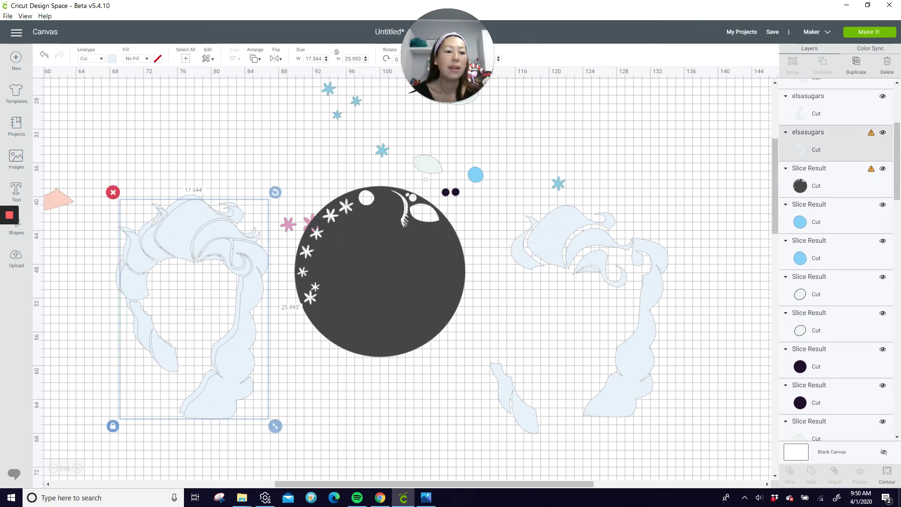
left_click(885, 475)
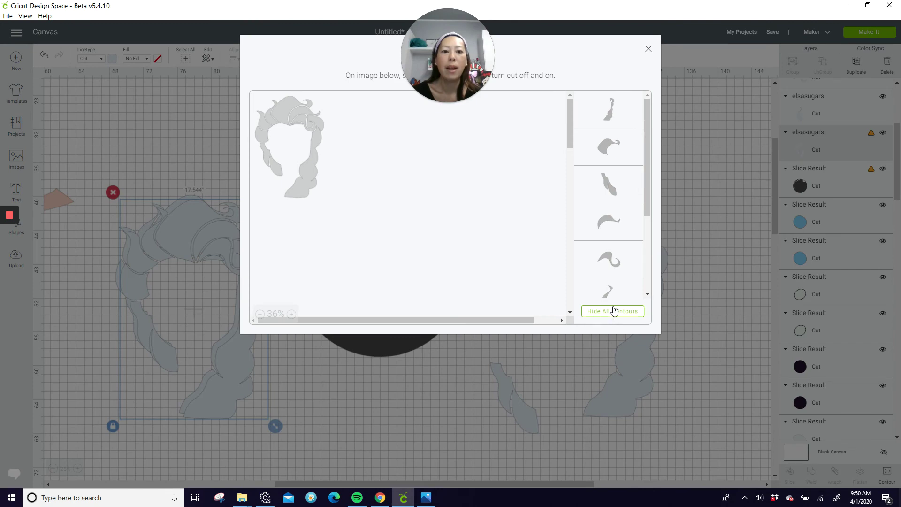
left_click(614, 311)
scroll(610, 277, "down", 3)
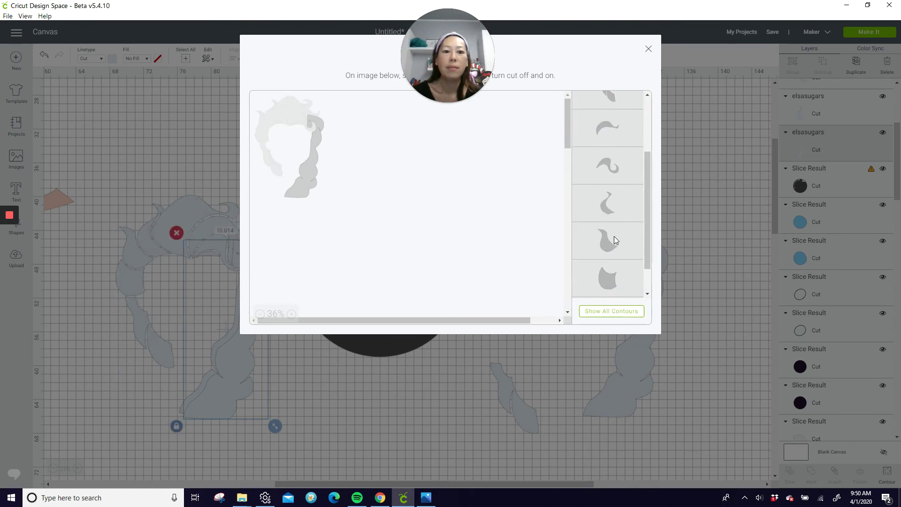
left_click(619, 243)
scroll(618, 239, "up", 2)
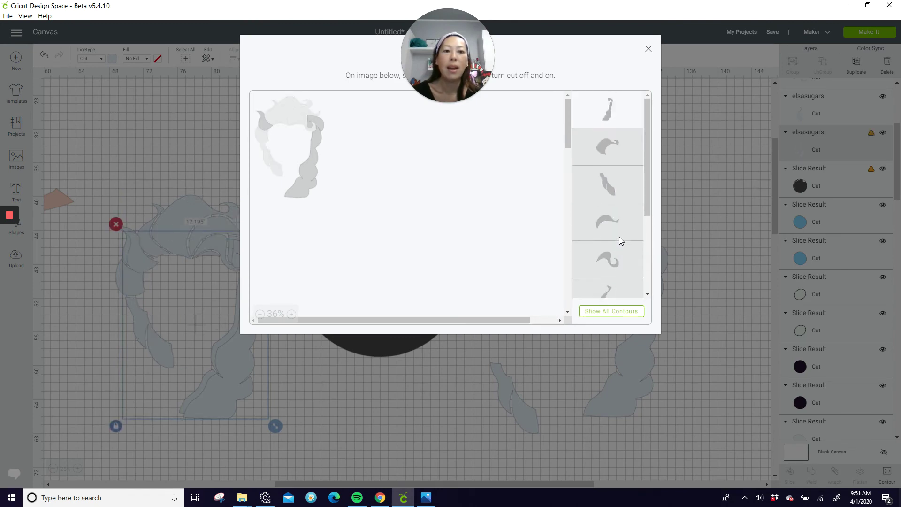
left_click(649, 51)
left_click_drag(155, 265, 515, 277)
Step: Contour the last full hair copy down to only the short, broad side piece
left_click(179, 254)
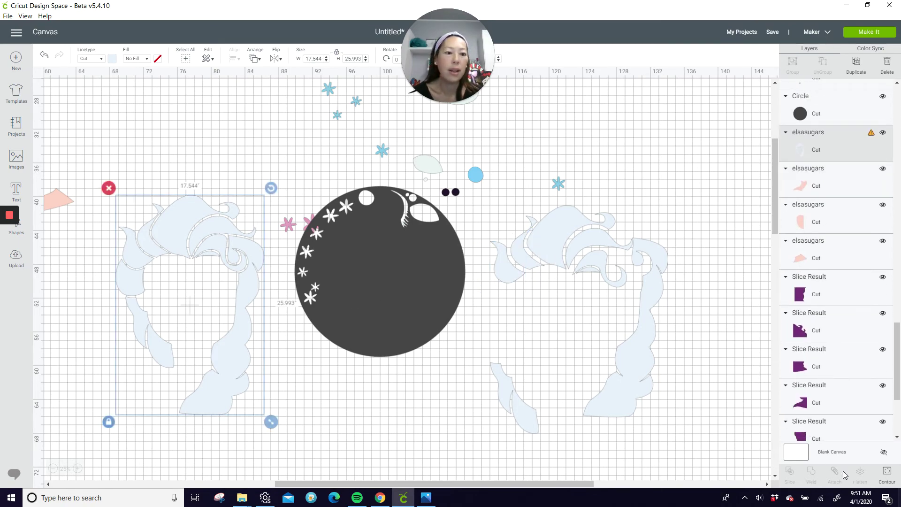
left_click(887, 474)
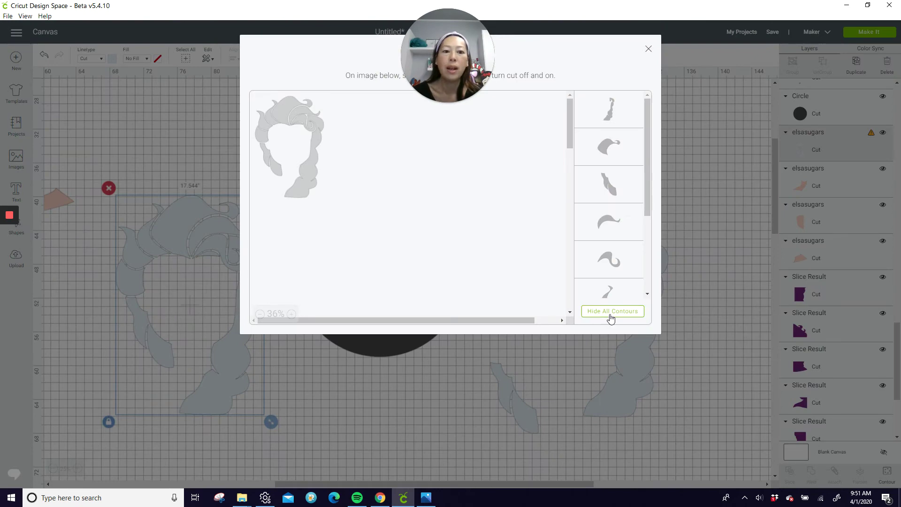
left_click(610, 312)
scroll(610, 228, "down", 3)
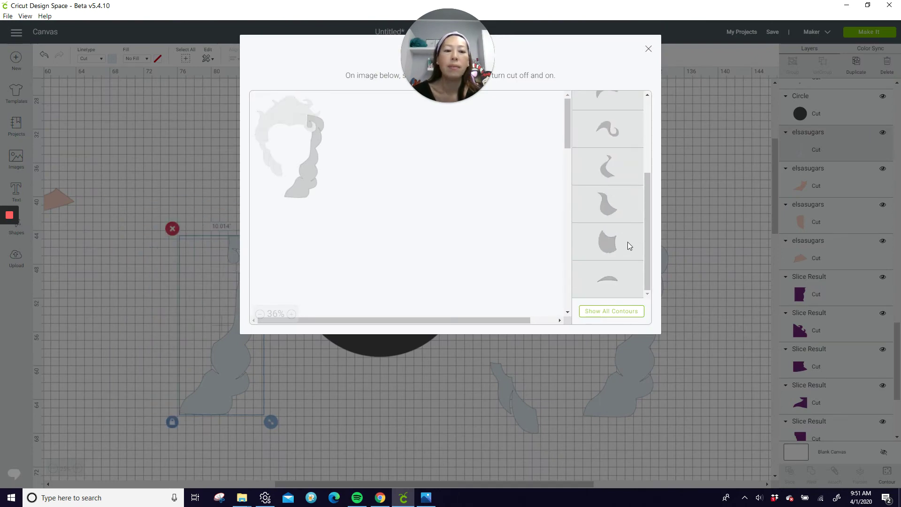
left_click(621, 247)
scroll(621, 247, "up", 3)
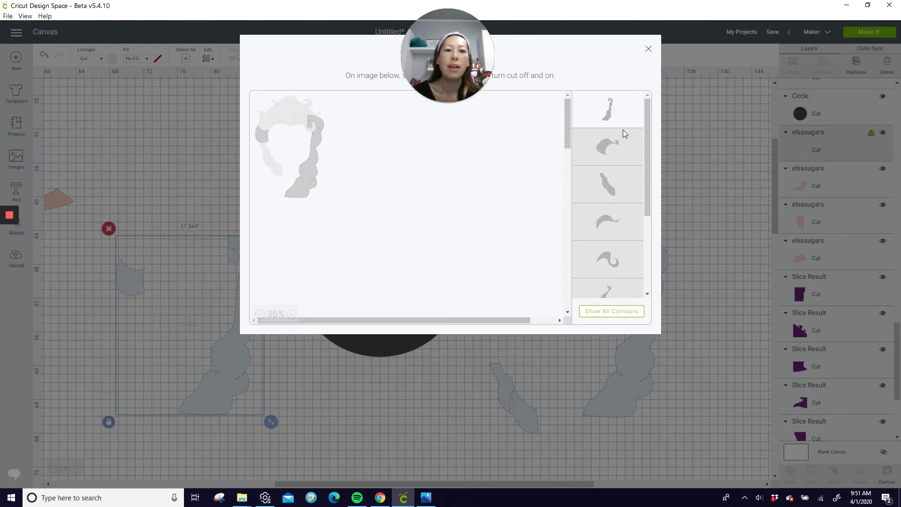
left_click(623, 111)
left_click(649, 49)
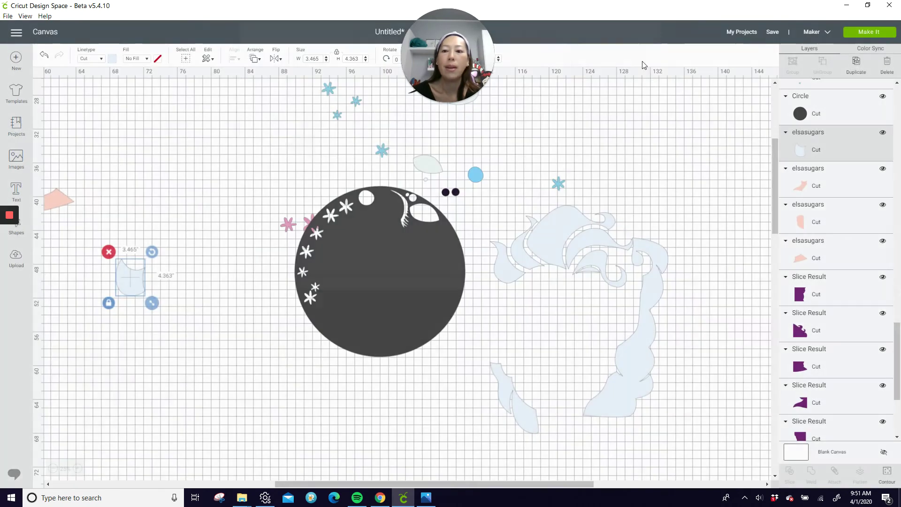
Step: Place the short side piece below the flared lock, and move the lower side lock and the braid closer to the other hair pieces
left_click_drag(131, 278, 502, 294)
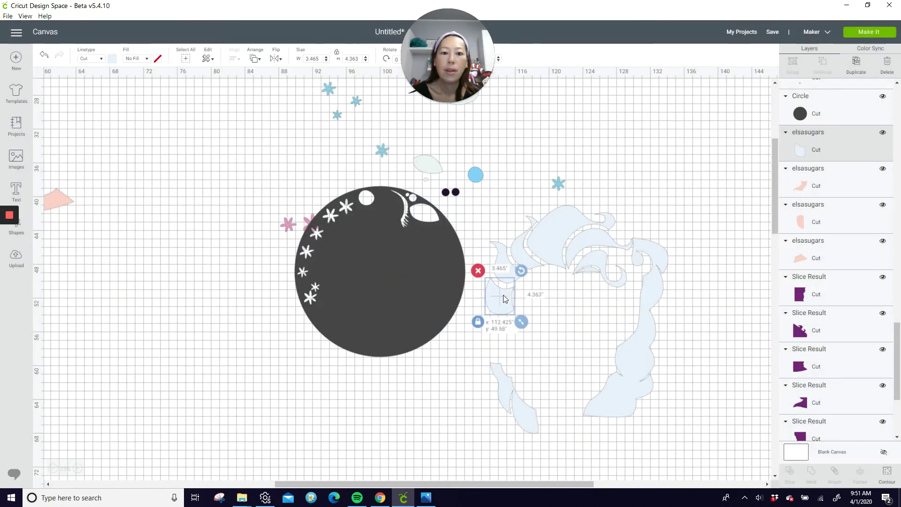
left_click_drag(506, 392, 517, 319)
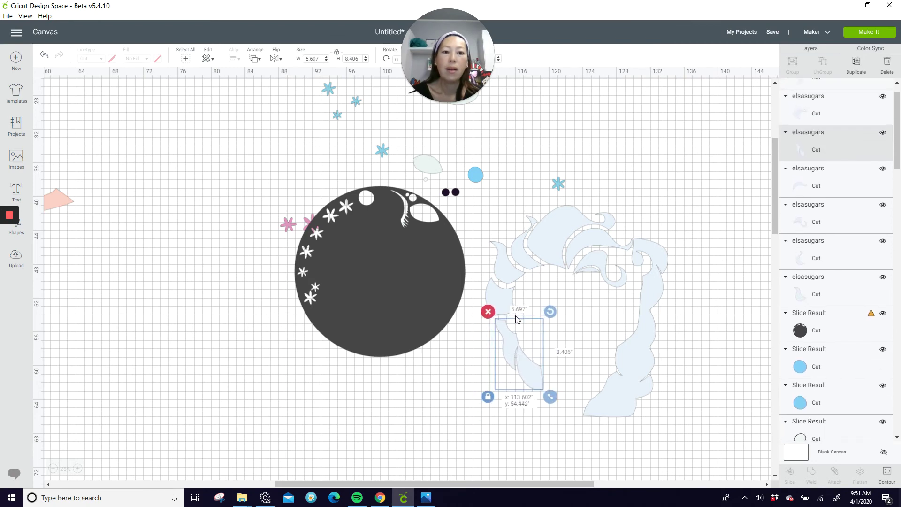
left_click_drag(644, 285, 621, 297)
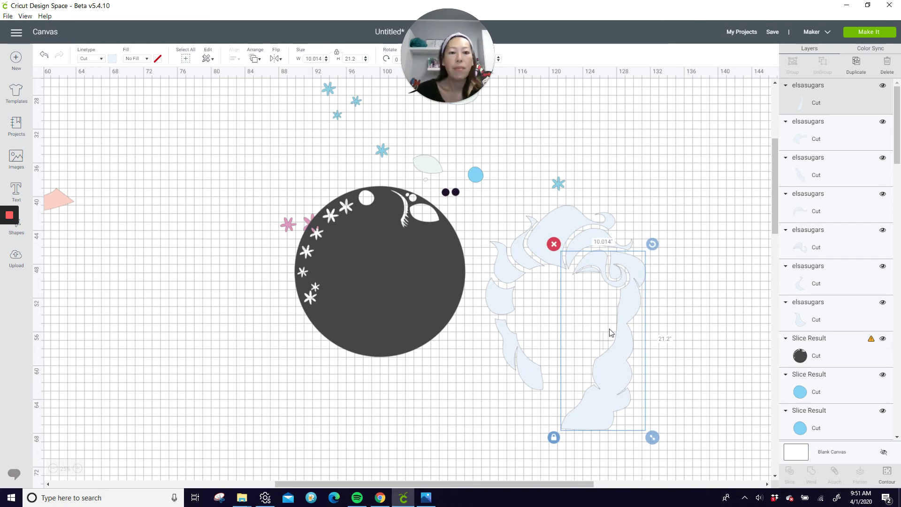
Step: Move the dark circle below the hair, rotate it so its star cutouts run along the lower edge, and place it behind the braid's lower half
left_click_drag(348, 286, 395, 443)
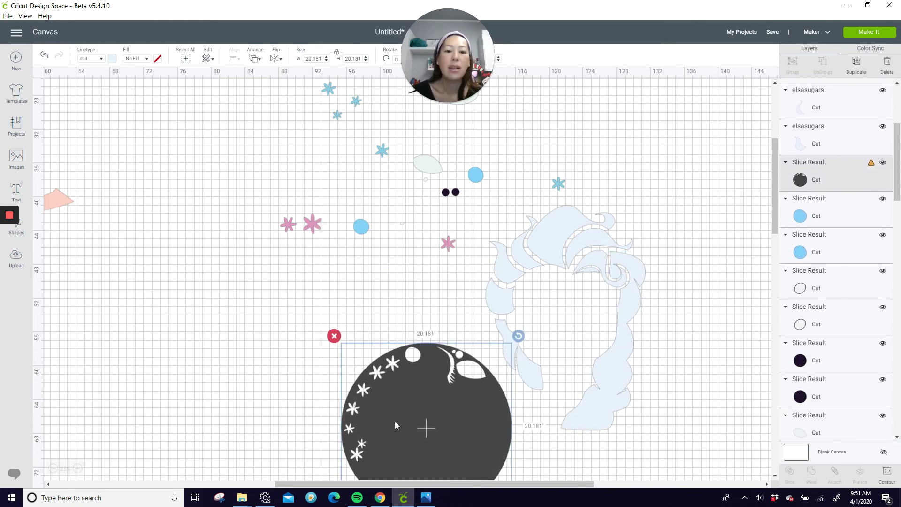
left_click_drag(518, 336, 464, 417)
left_click_drag(570, 432, 731, 403)
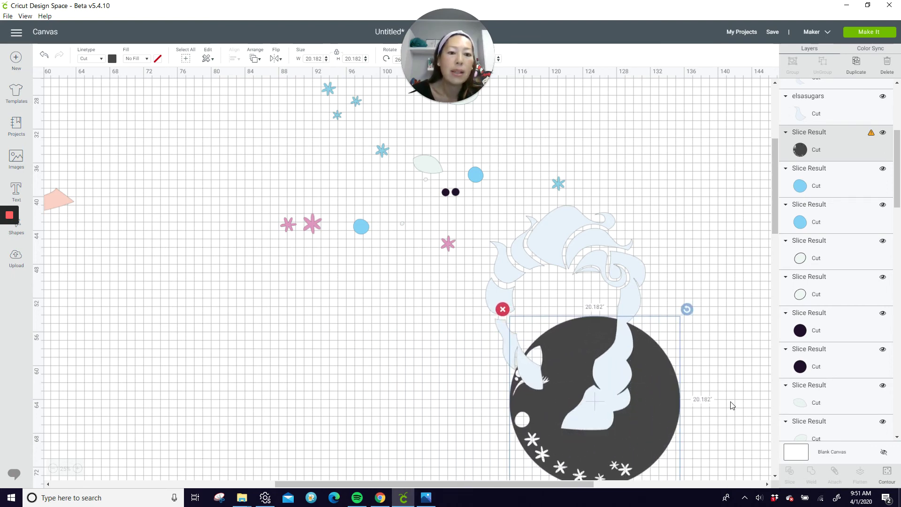
left_click(731, 403)
Step: Slice the braid with the dark circle, and try rotating the cut-off lower braid piece to angle it outward
left_click_drag(731, 348, 624, 361)
left_click(791, 473)
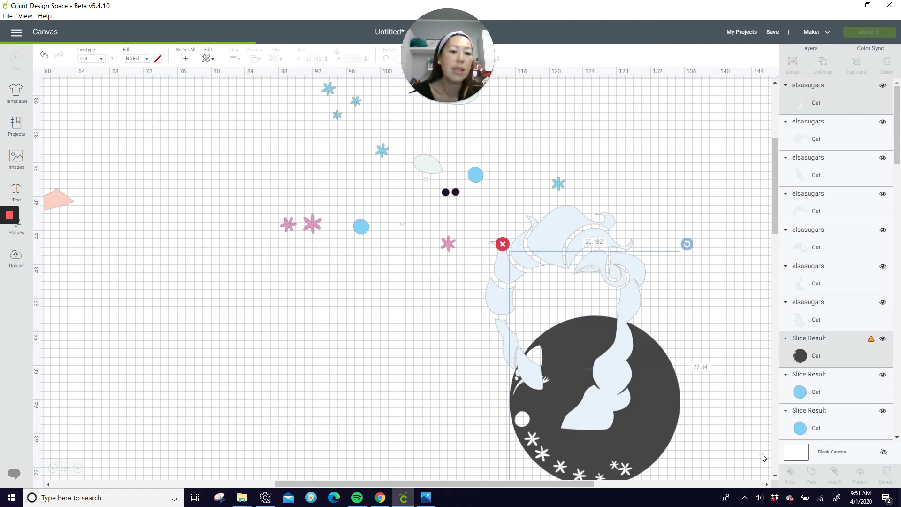
left_click(609, 370)
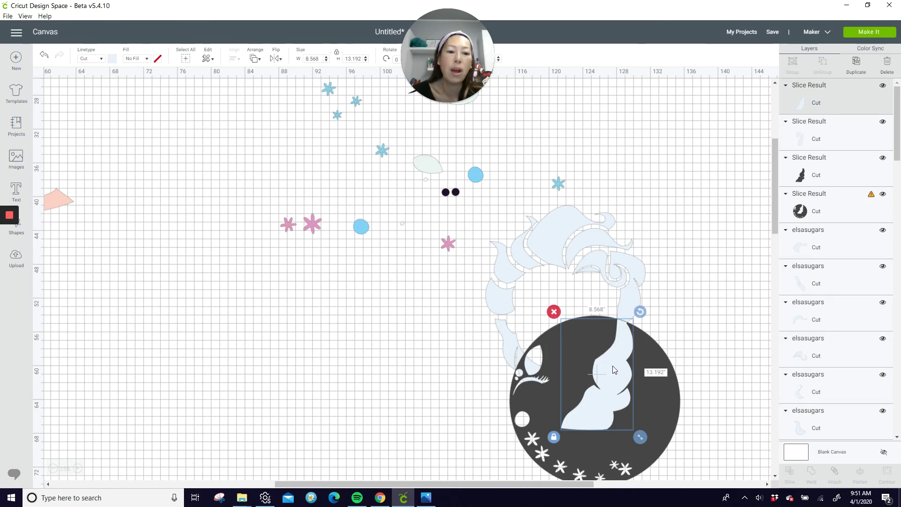
left_click_drag(640, 312, 646, 348)
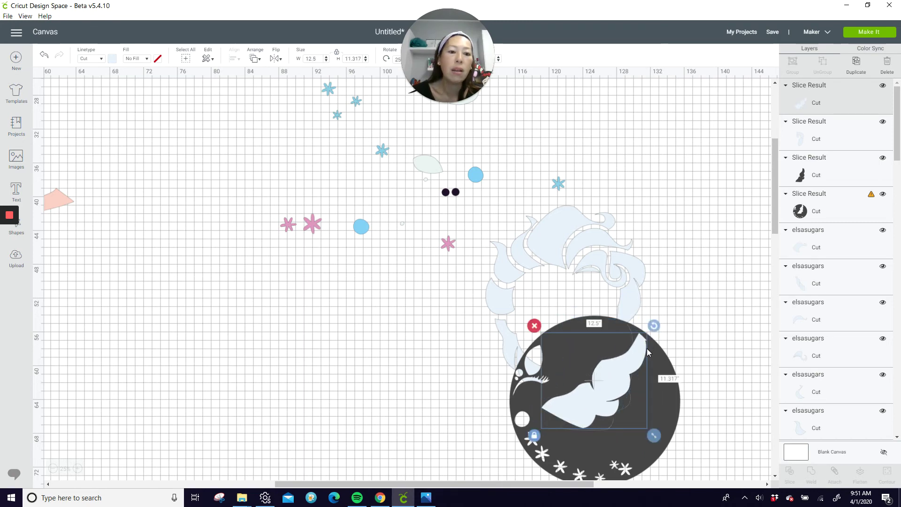
left_click_drag(654, 327, 649, 323)
left_click(648, 323)
left_click(649, 323)
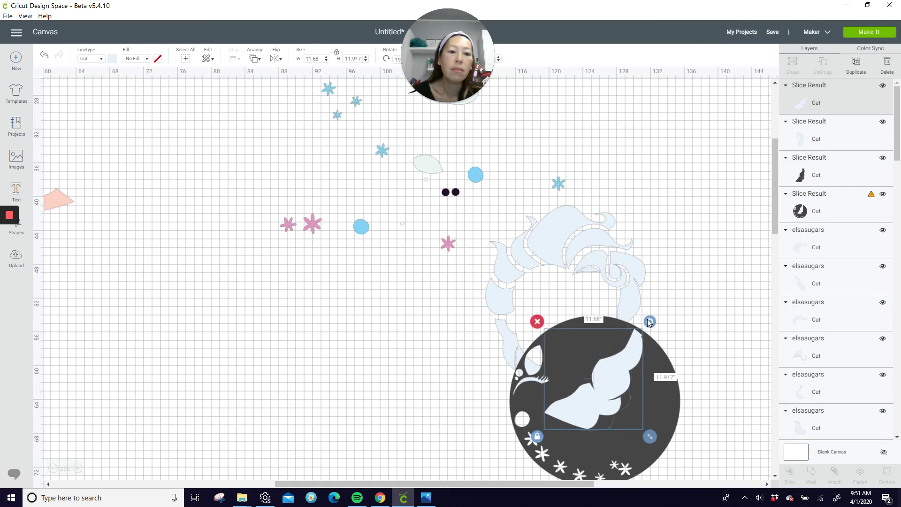
Step: Undo the rotations of the lower braid piece and the slice between the braid and the dark circle
left_click(44, 56)
left_click(44, 56)
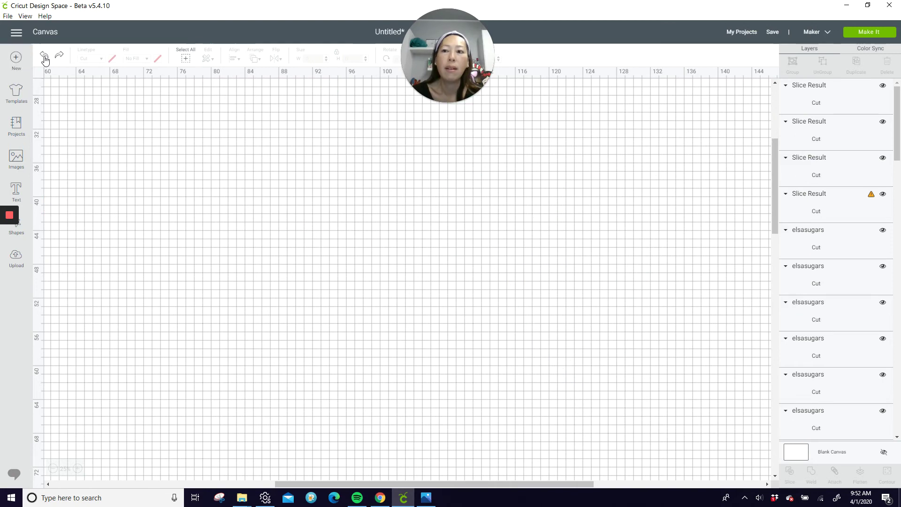
left_click(44, 57)
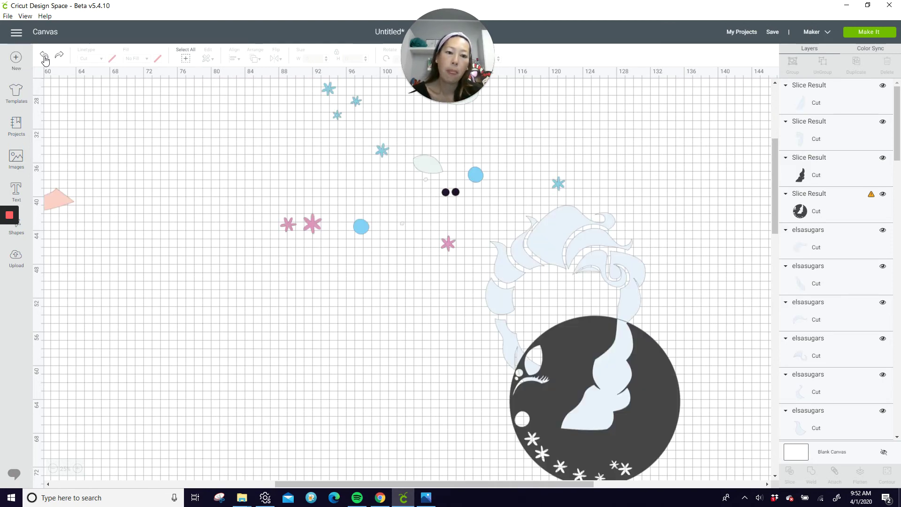
left_click(44, 57)
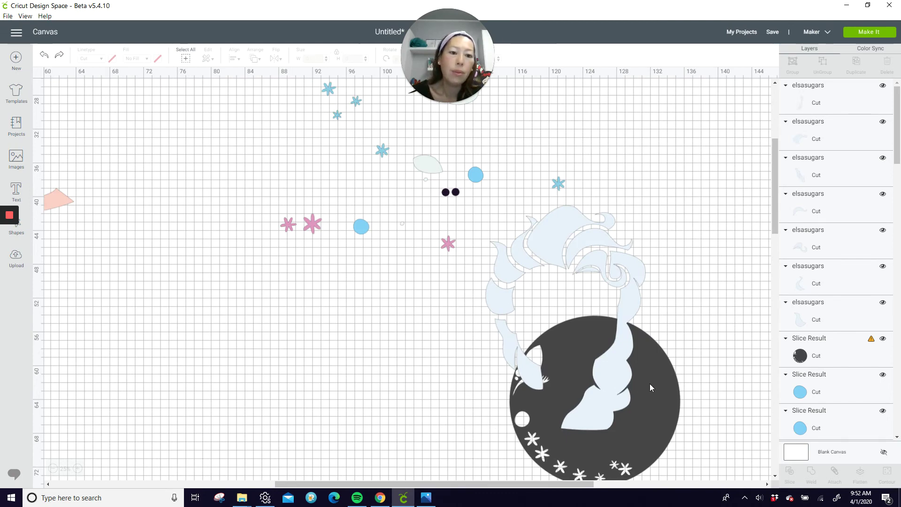
Step: Move the dark circle farther down so its upper edge crosses the braid's narrow section, and slice the braid with it
left_click_drag(652, 386, 638, 415)
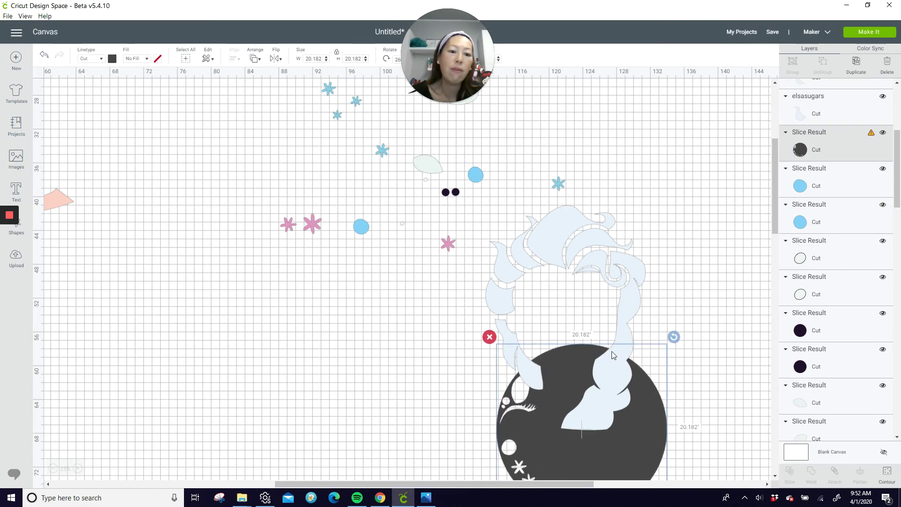
left_click_drag(728, 399, 613, 403)
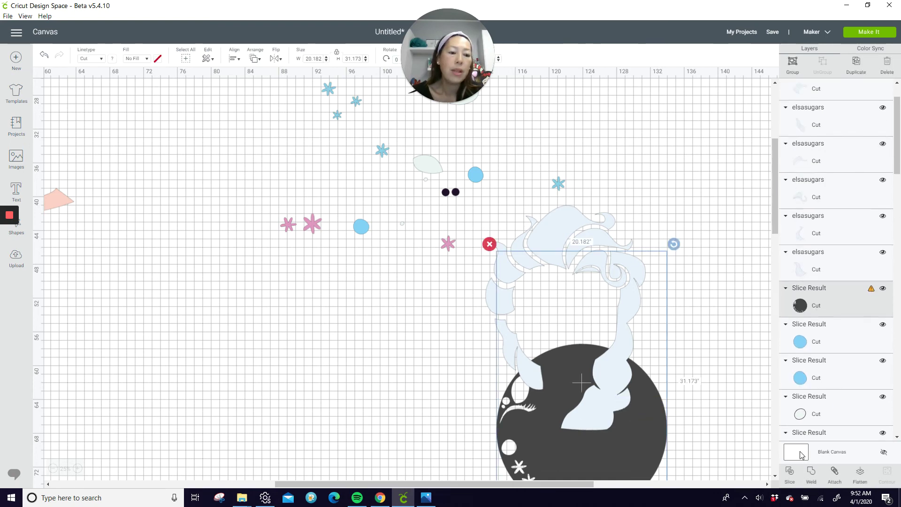
left_click(793, 475)
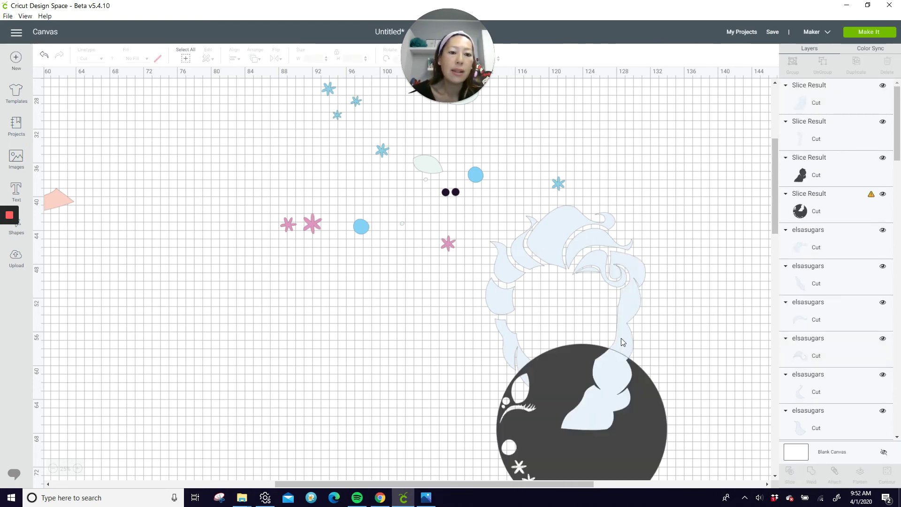
Step: Move the upper braid piece out beside the hair, tilt it diagonally outward, and place the lower braid piece just below it
left_click(623, 341)
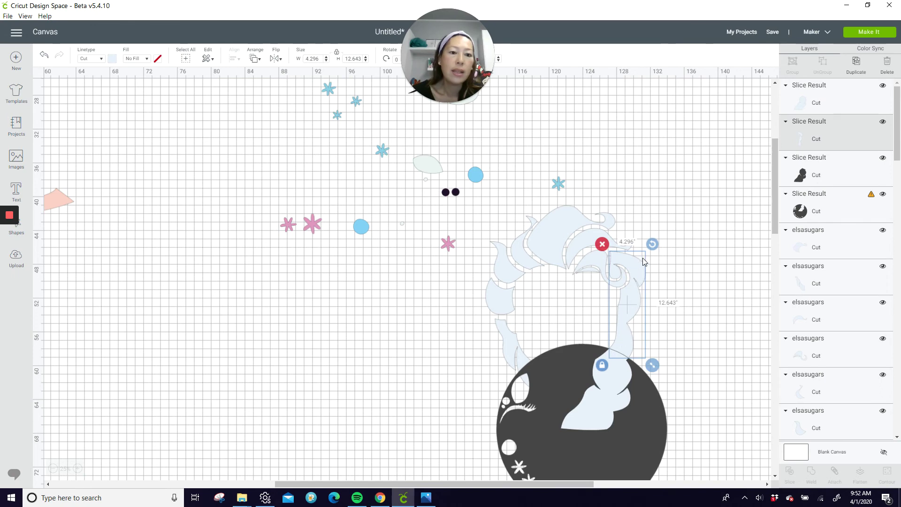
left_click_drag(649, 268, 711, 253)
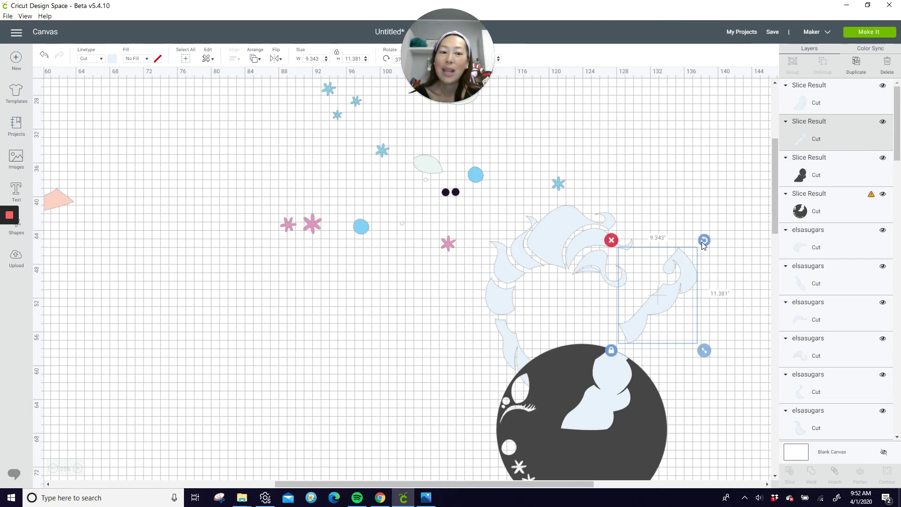
left_click_drag(702, 242, 650, 238)
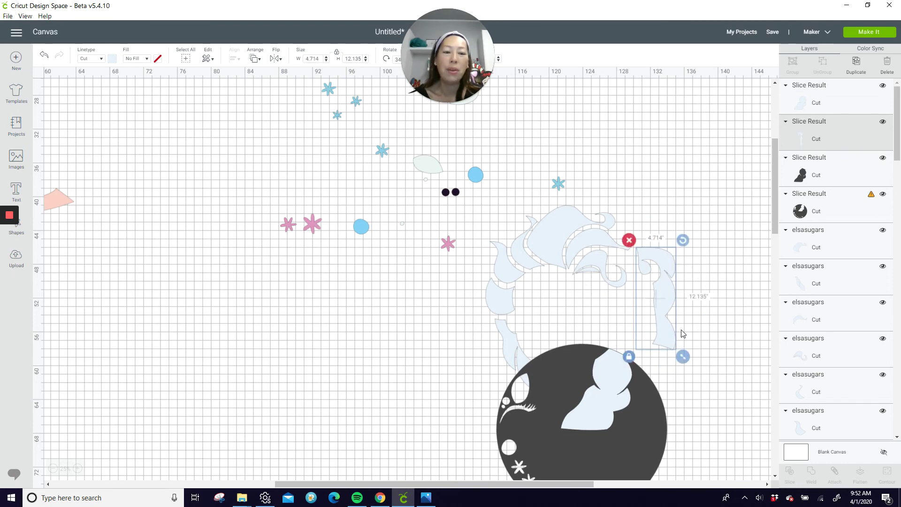
left_click_drag(683, 242, 720, 282)
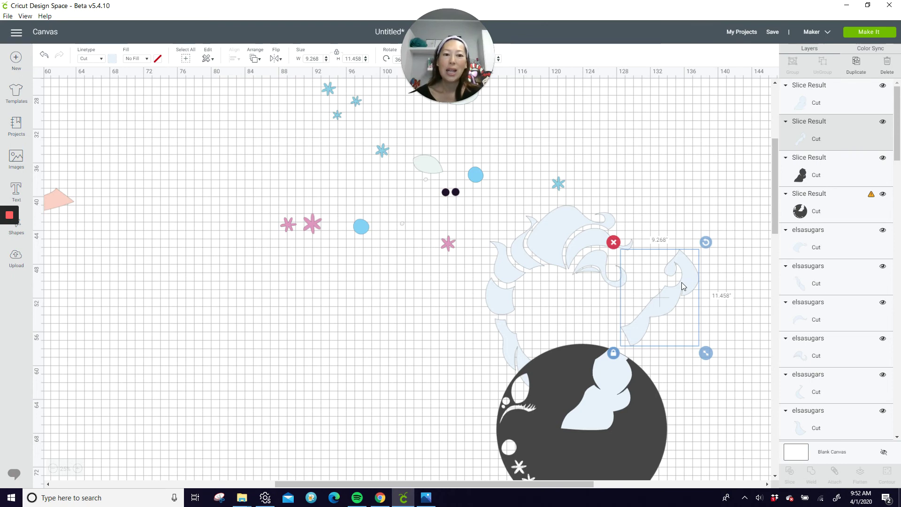
left_click(613, 395)
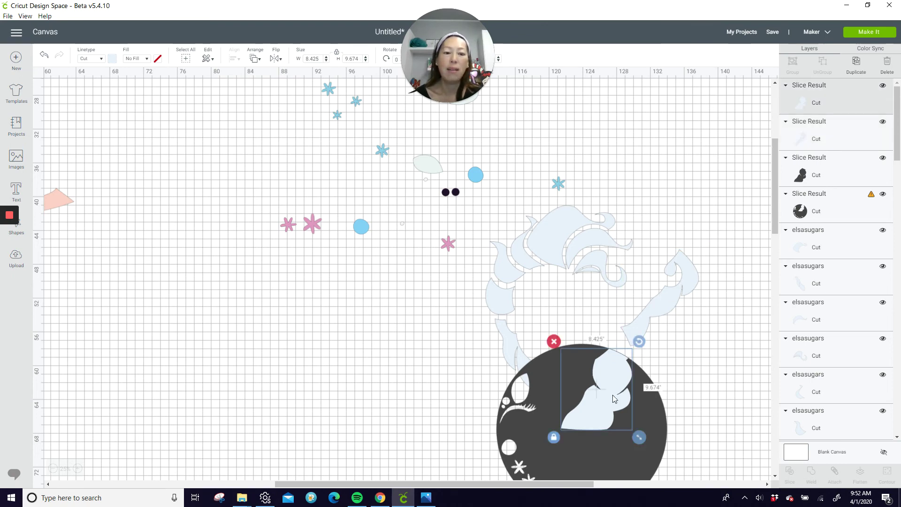
left_click_drag(615, 397, 702, 370)
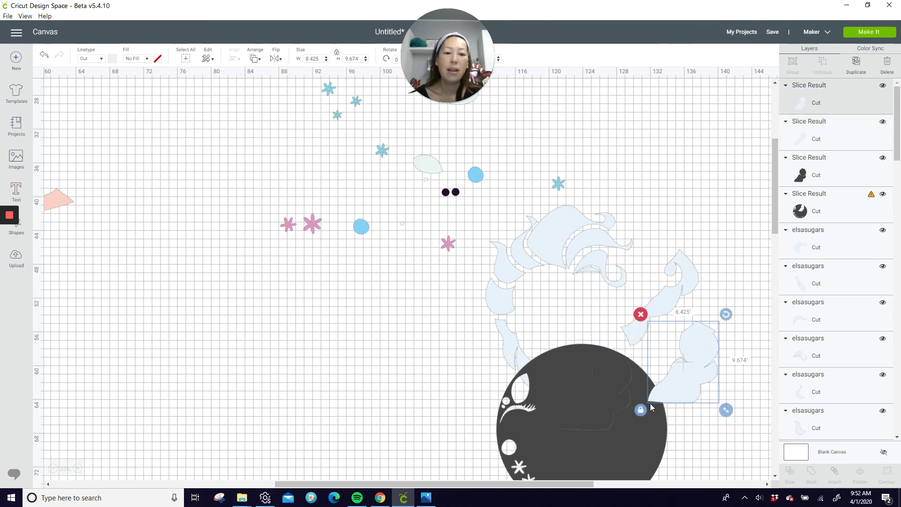
Step: Delete the dark braid-shaped cut-out and the remaining dark circle
left_click(614, 425)
left_click_drag(606, 408, 394, 369)
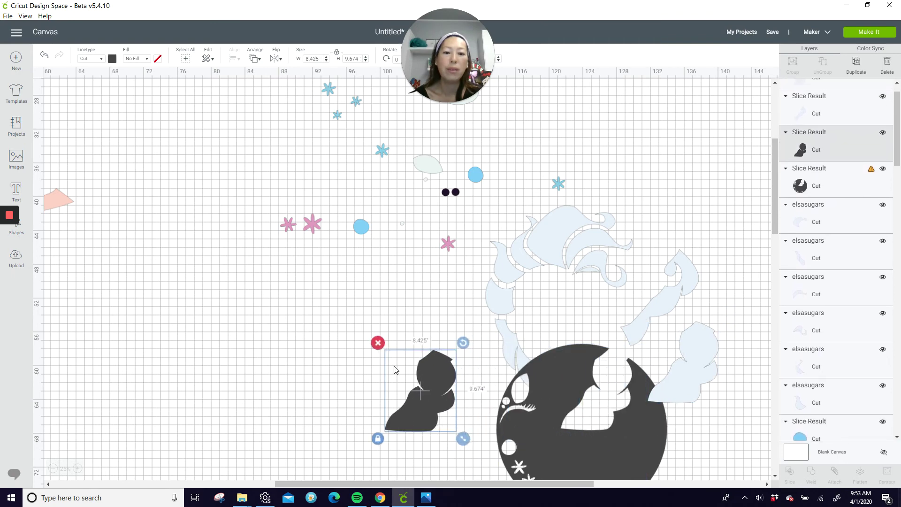
key("Delete")
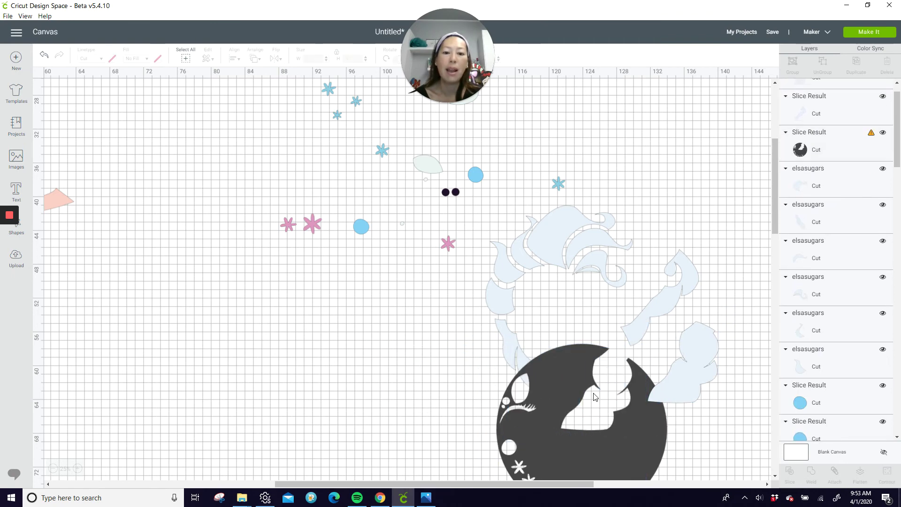
left_click_drag(555, 393, 370, 390)
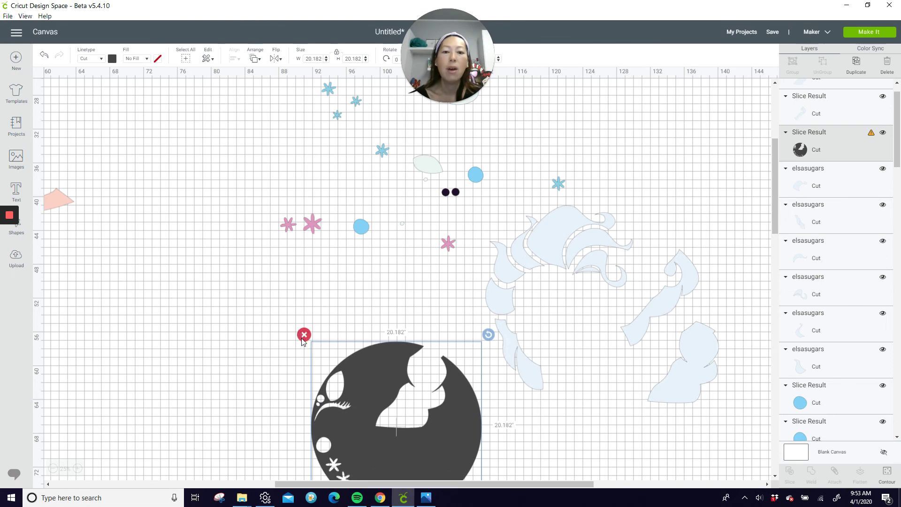
key("Delete")
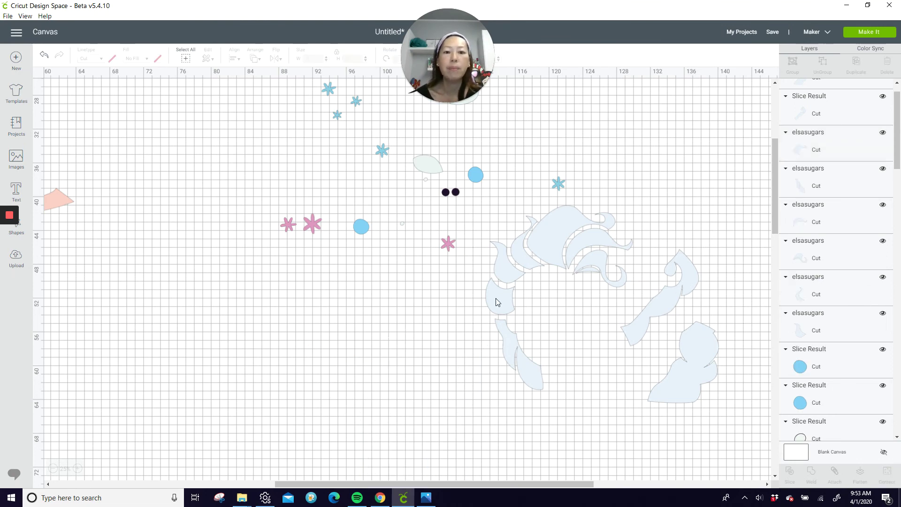
Step: Delete the purple facial-feature piece with the eyebrow, eyelid and nose lines above the skin-coloured shape
scroll(330, 255, "up", 3)
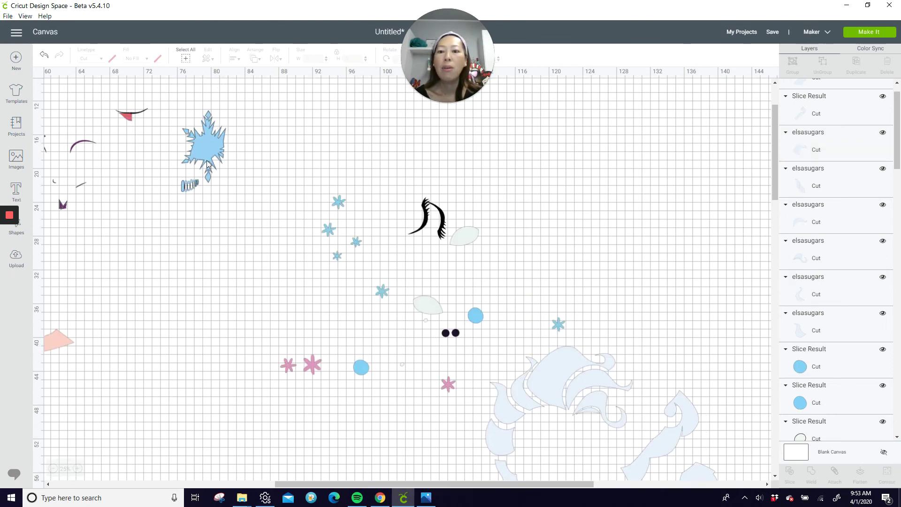
left_click_drag(343, 485, 282, 481)
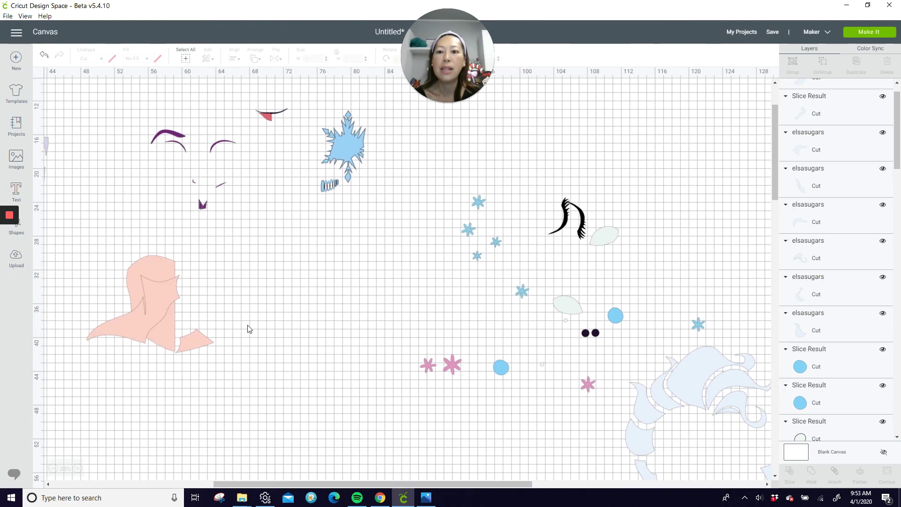
left_click(207, 187)
left_click_drag(210, 199, 257, 273)
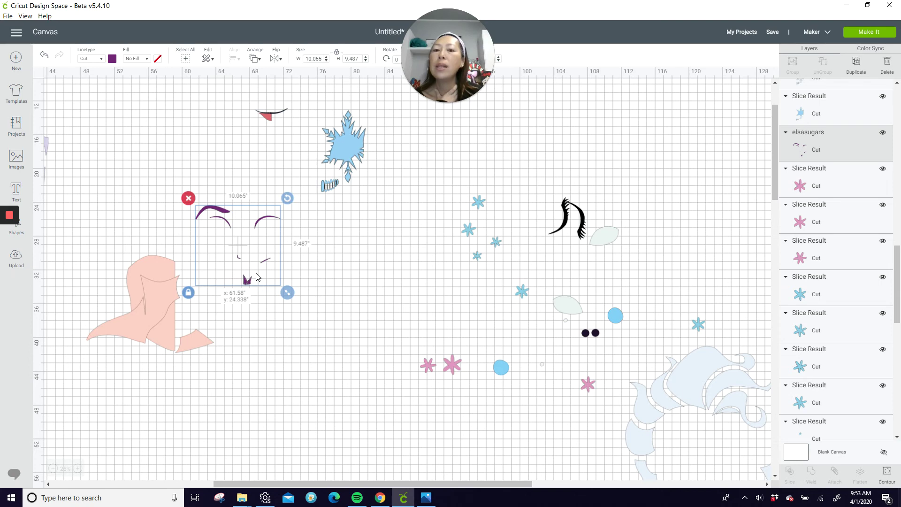
left_click_drag(257, 277, 257, 277)
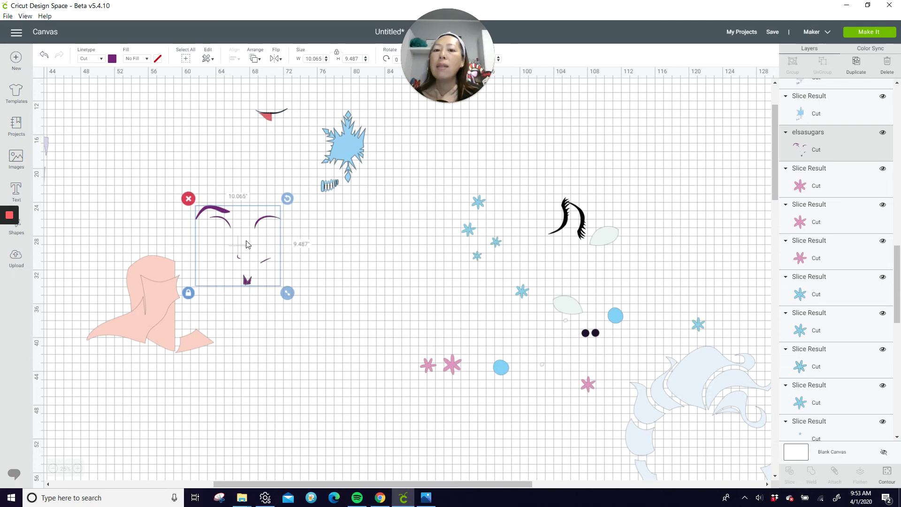
left_click(188, 200)
Step: Pull the dark outline layer off the blue snowflake layer, and hide its two snowflake contours so only the ribbed piece remains
scroll(294, 217, "up", 3)
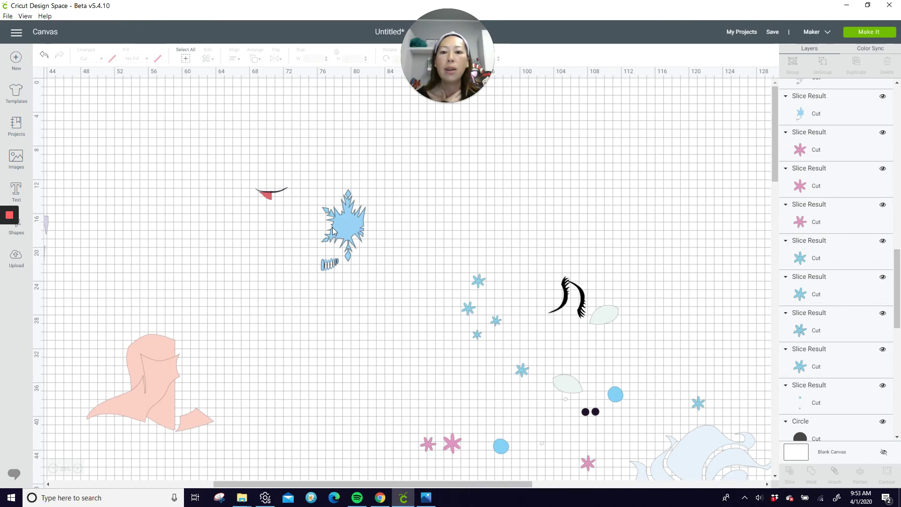
left_click(78, 468)
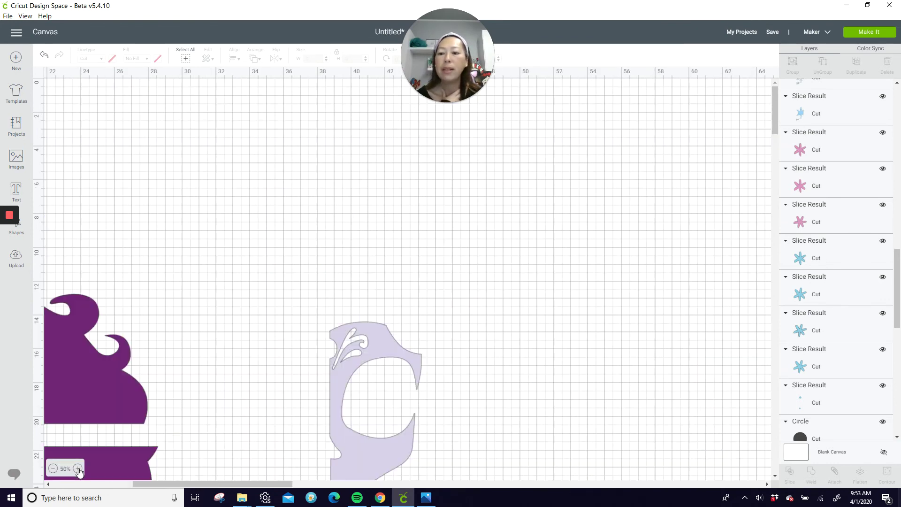
left_click(78, 469)
scroll(352, 362, "down", 10)
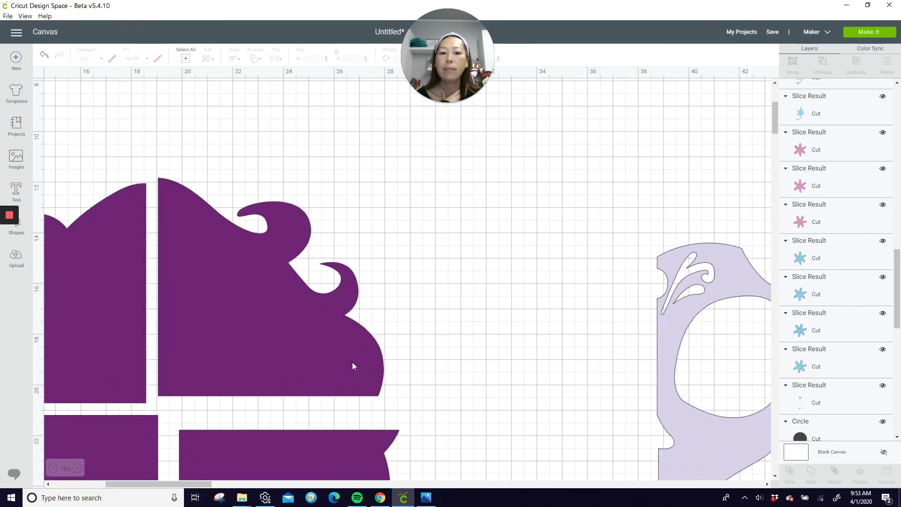
left_click_drag(196, 484, 356, 478)
scroll(273, 403, "up", 10)
scroll(358, 446, "down", 5)
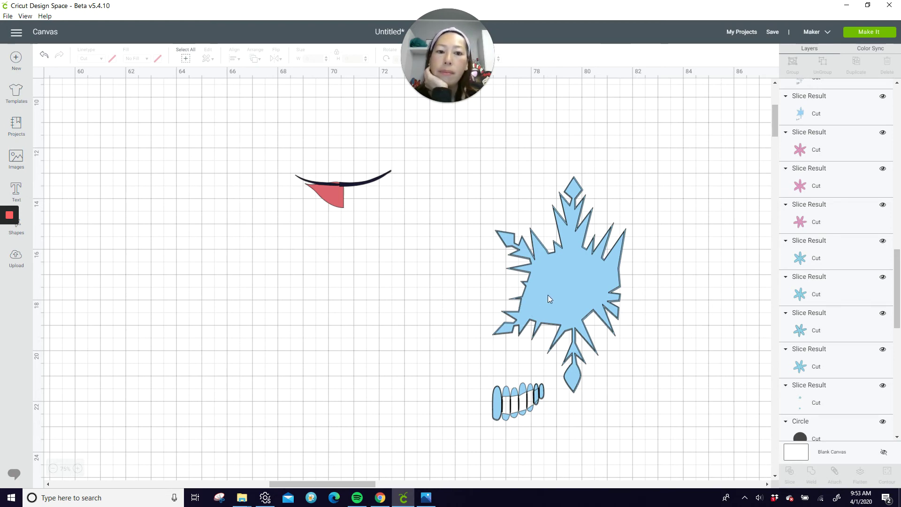
left_click_drag(551, 297, 442, 304)
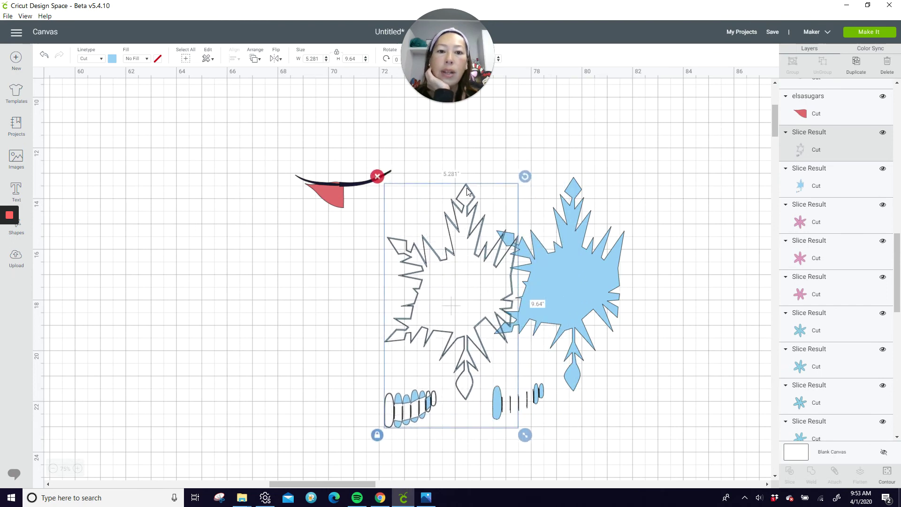
left_click(887, 473)
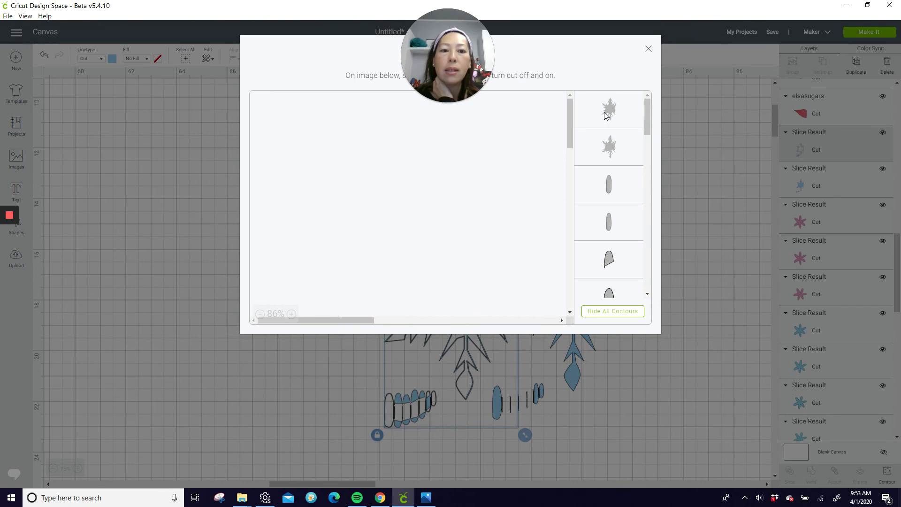
left_click(649, 51)
Step: Align the blue snowflake layer with the outlined ribbed piece, and make a separate duplicate that keeps only the snowflake contour
left_click_drag(559, 283, 449, 294)
left_click(855, 62)
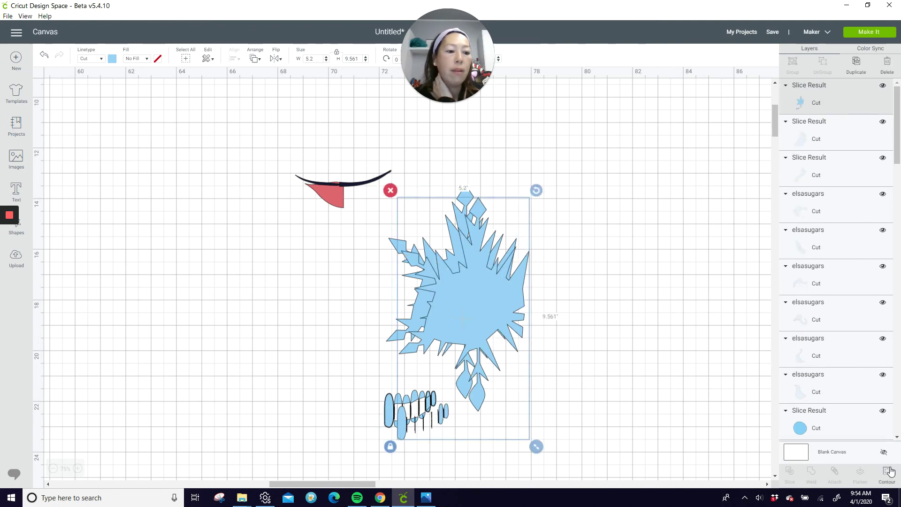
left_click(887, 475)
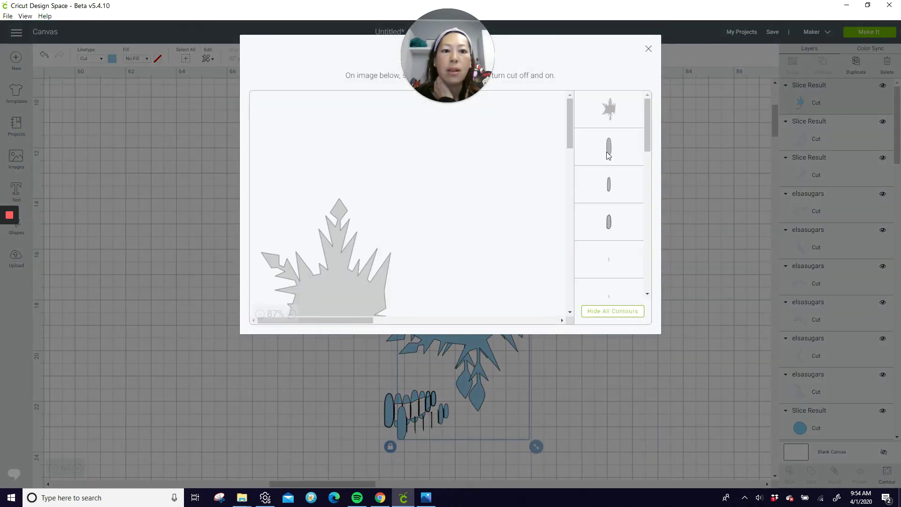
left_click(649, 49)
left_click_drag(499, 311, 686, 214)
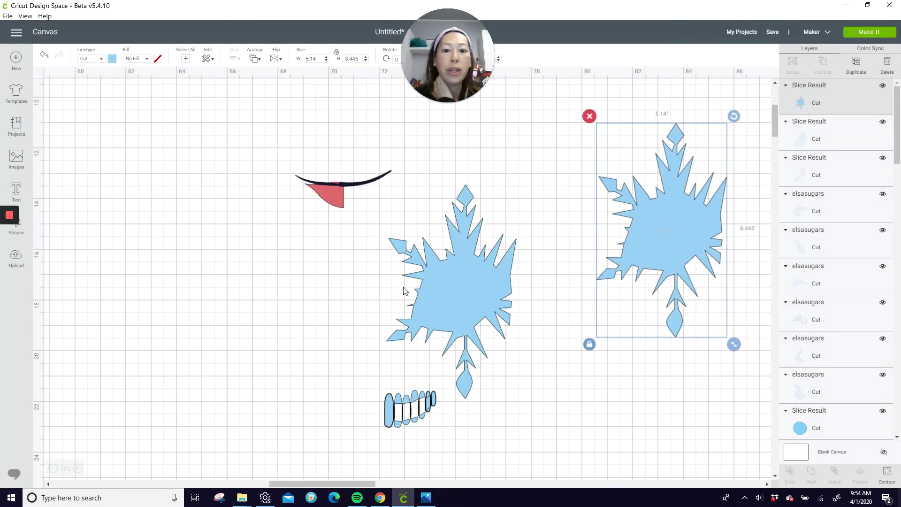
Step: Hide the snowflake contour in the original blue layer, keeping only its small ribbed piece
left_click(488, 280)
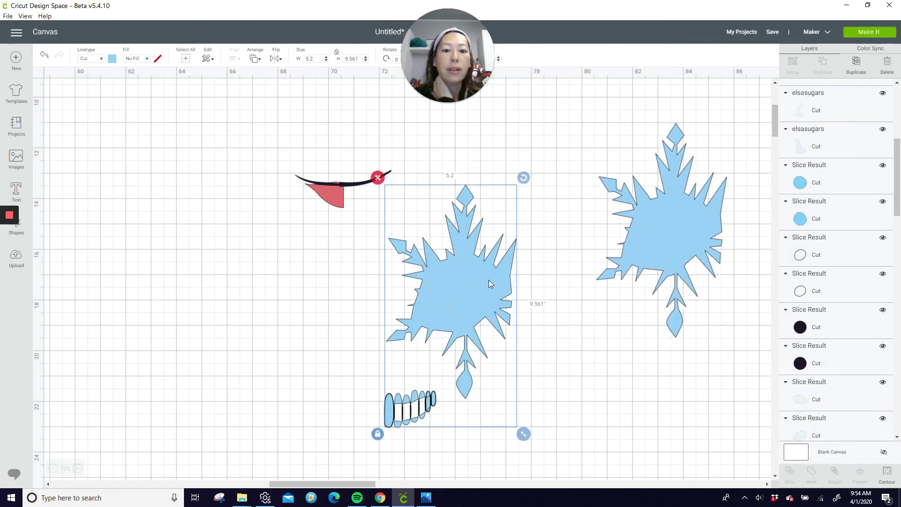
left_click(888, 478)
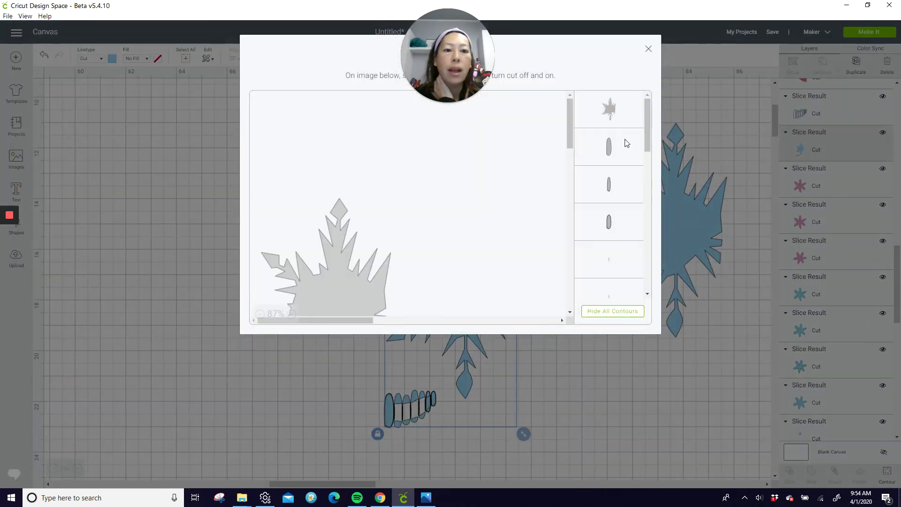
left_click(620, 127)
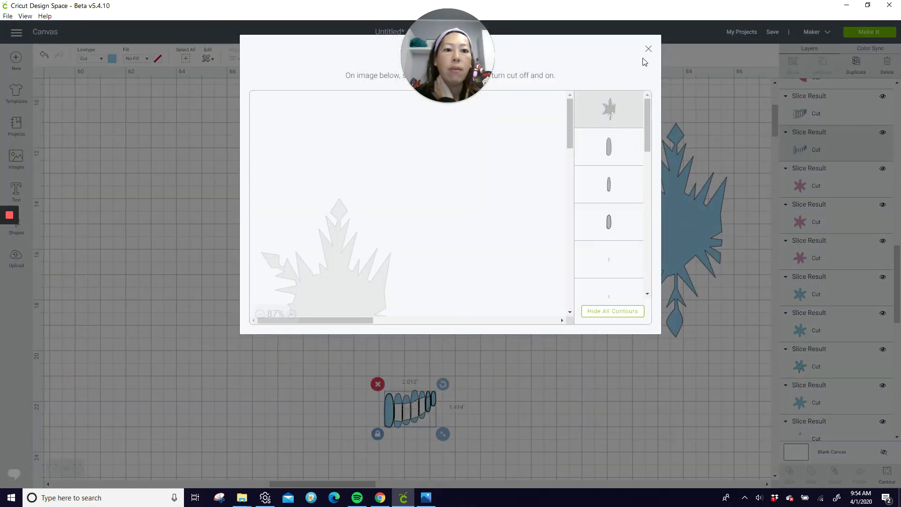
left_click(648, 50)
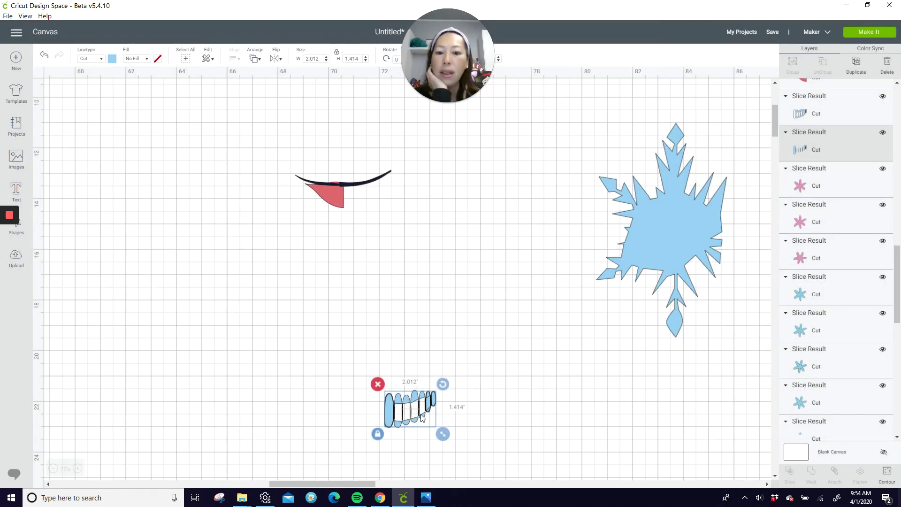
Step: Hide the tiny stray fragment contours in the small blue ribbed piece, keeping its larger rib shapes
left_click(486, 399)
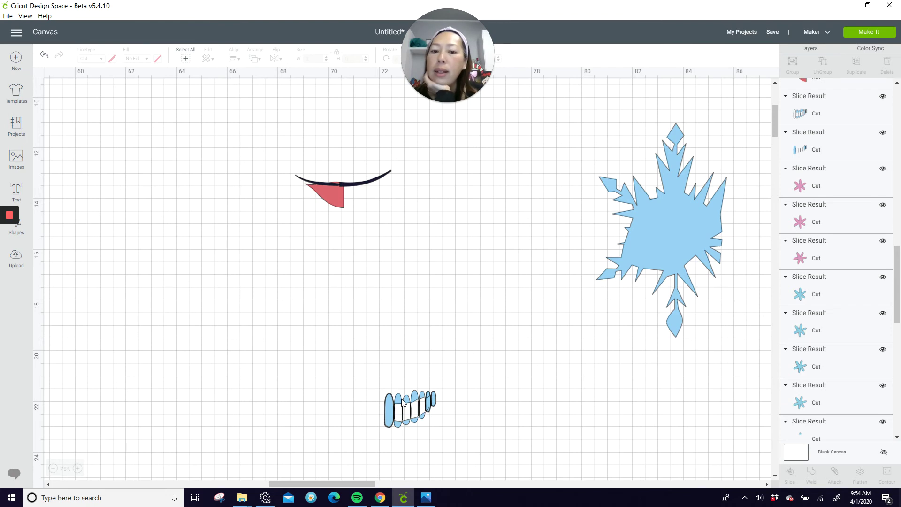
left_click_drag(403, 402, 402, 403)
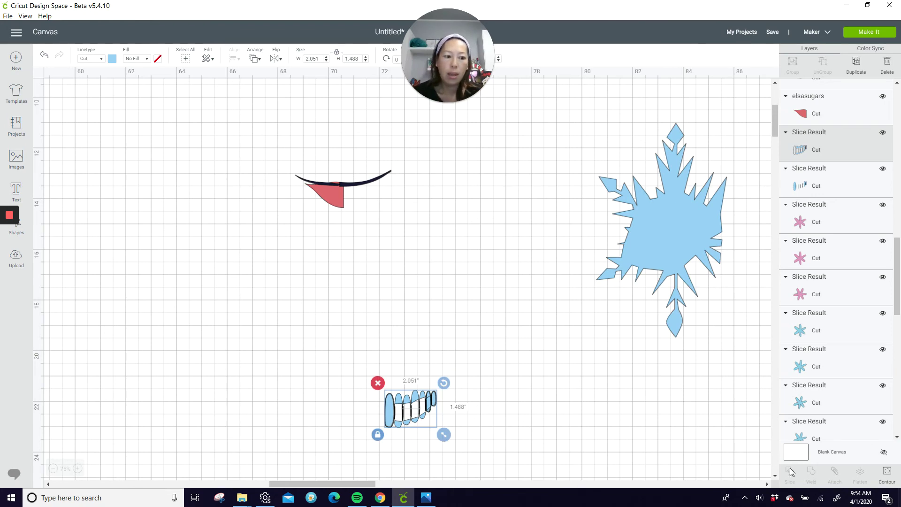
left_click(885, 474)
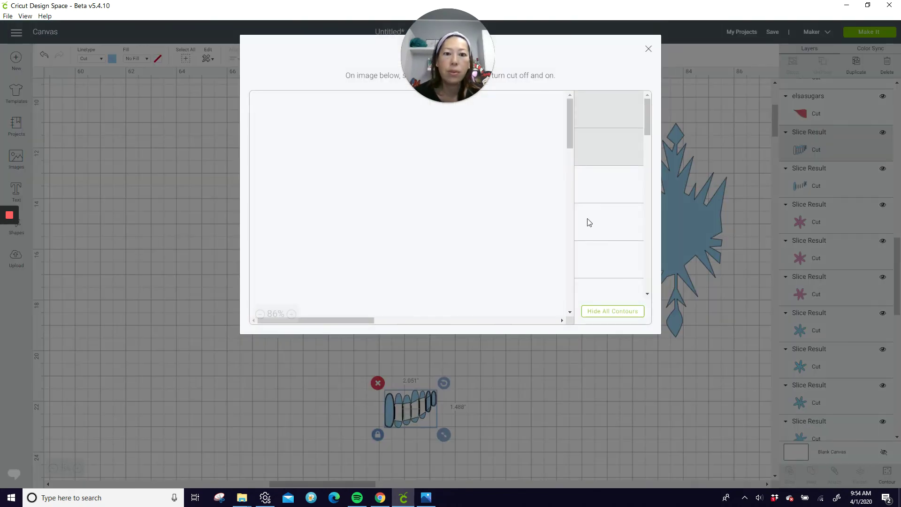
scroll(580, 157, "down", 5)
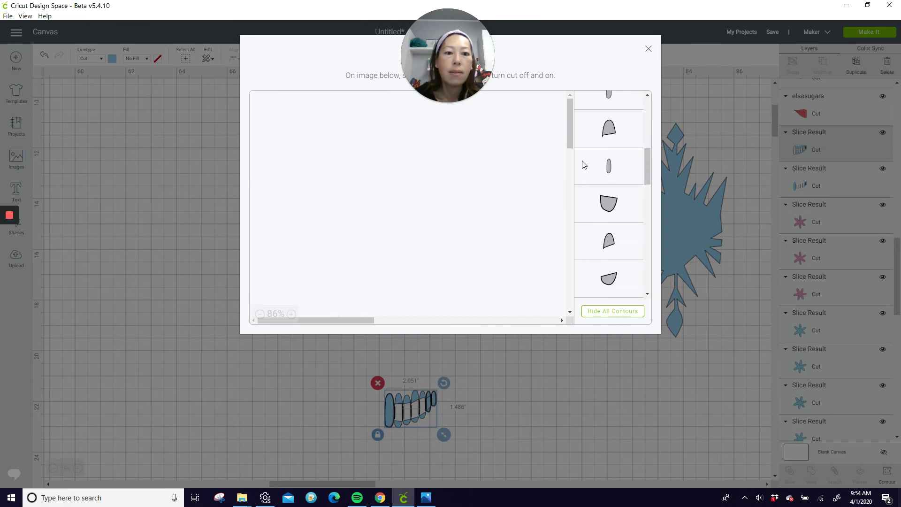
scroll(583, 164, "down", 10)
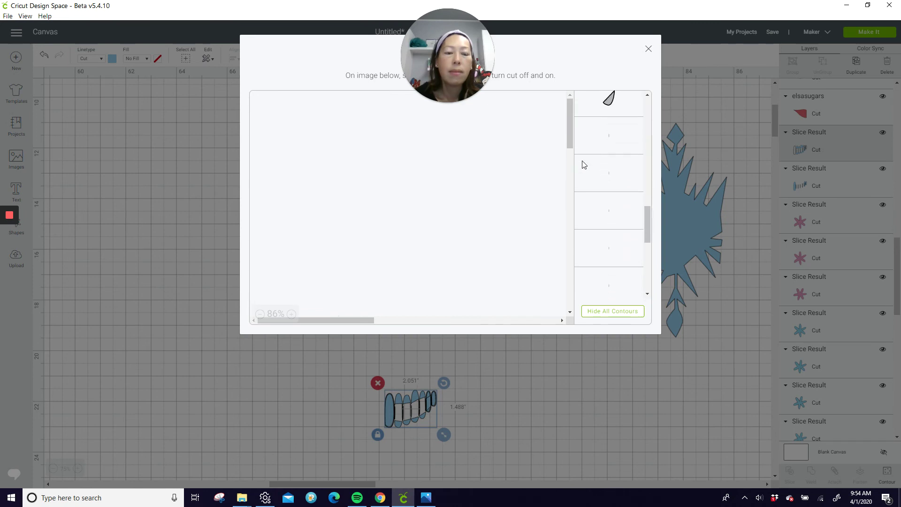
scroll(597, 155, "up", 1)
left_click(606, 149)
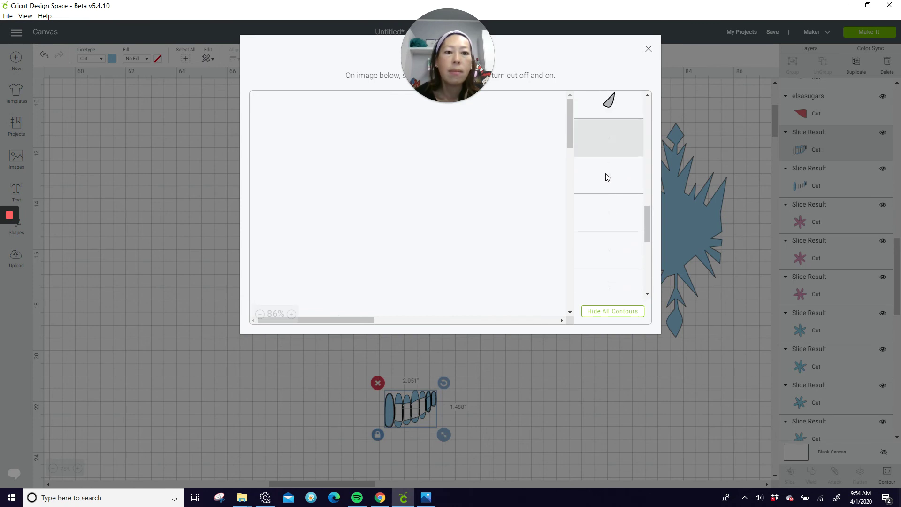
left_click(606, 178)
left_click(611, 220)
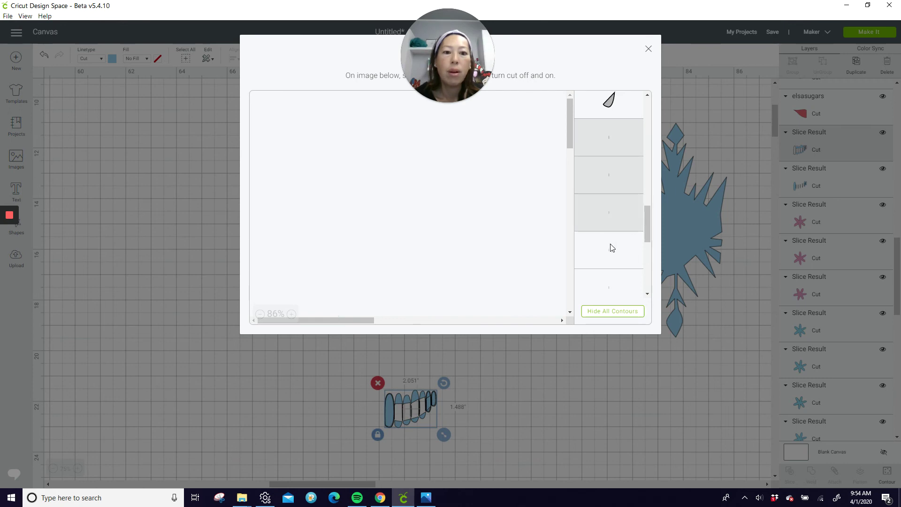
left_click(612, 286)
scroll(612, 279, "down", 2)
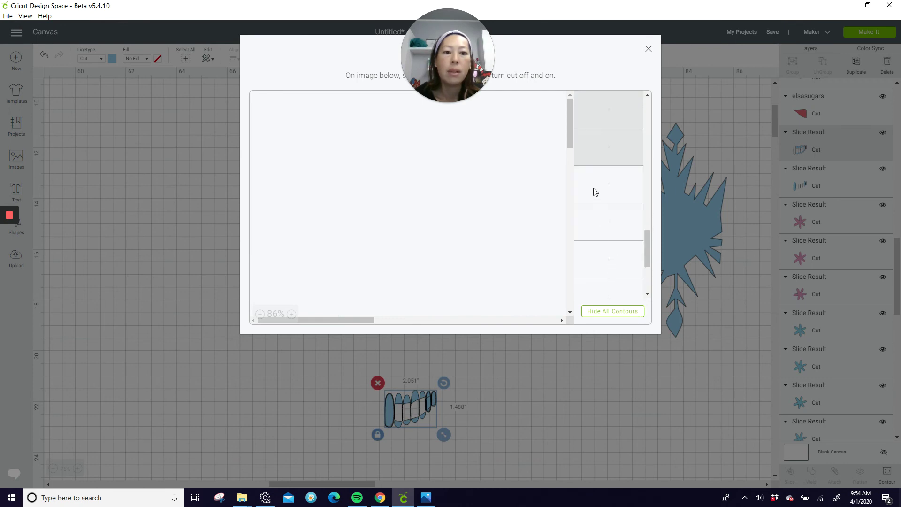
left_click(609, 223)
left_click(612, 251)
scroll(612, 252, "down", 2)
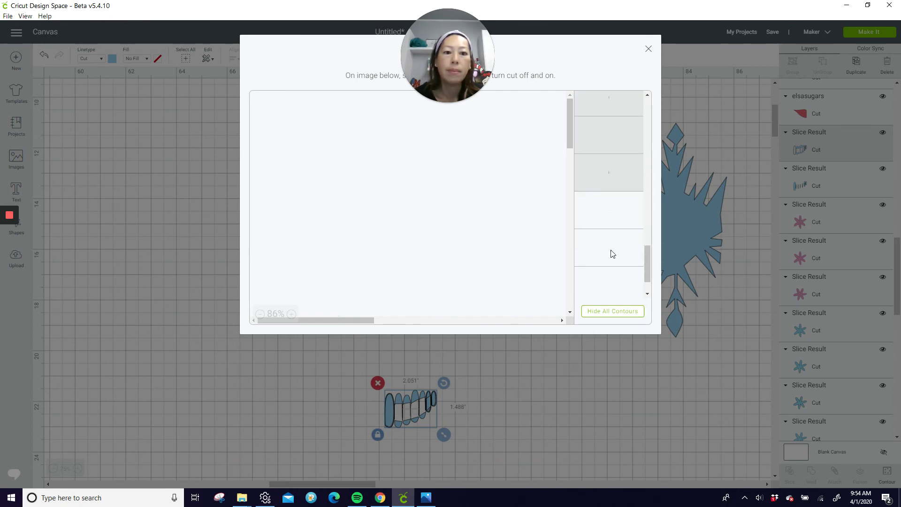
left_click(616, 181)
left_click(613, 201)
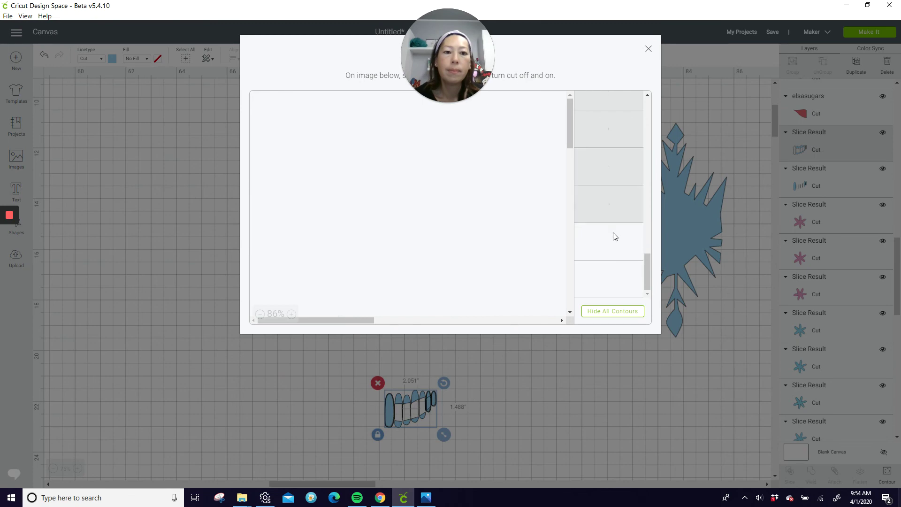
left_click(613, 274)
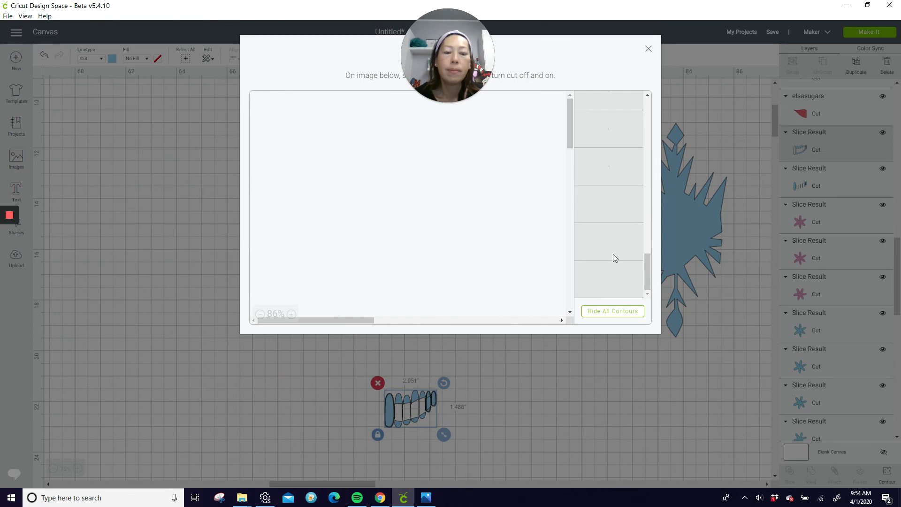
left_click(648, 50)
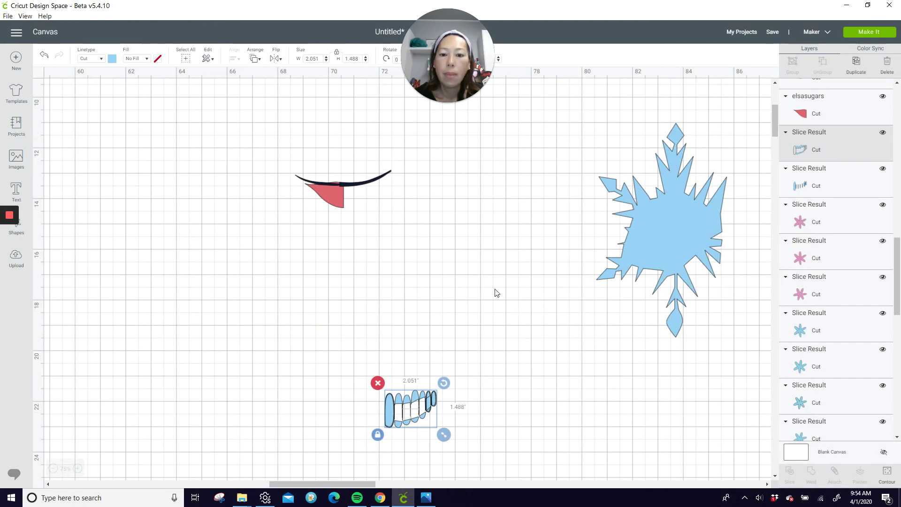
Step: Bring the two dark grey circles across the canvas to the blue ribbed piece and set them apart from each other
left_click_drag(314, 483, 87, 459)
left_click(126, 91)
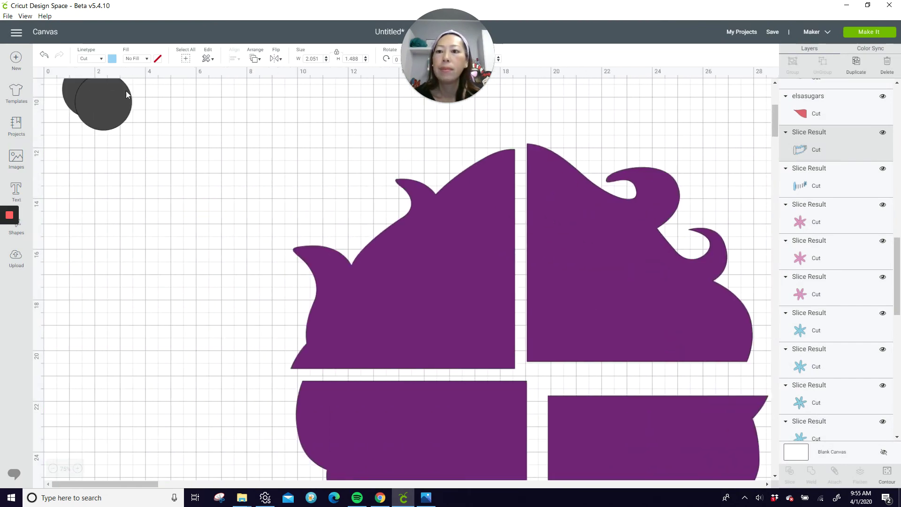
key("ctrl+d")
left_click_drag(141, 113, 762, 358)
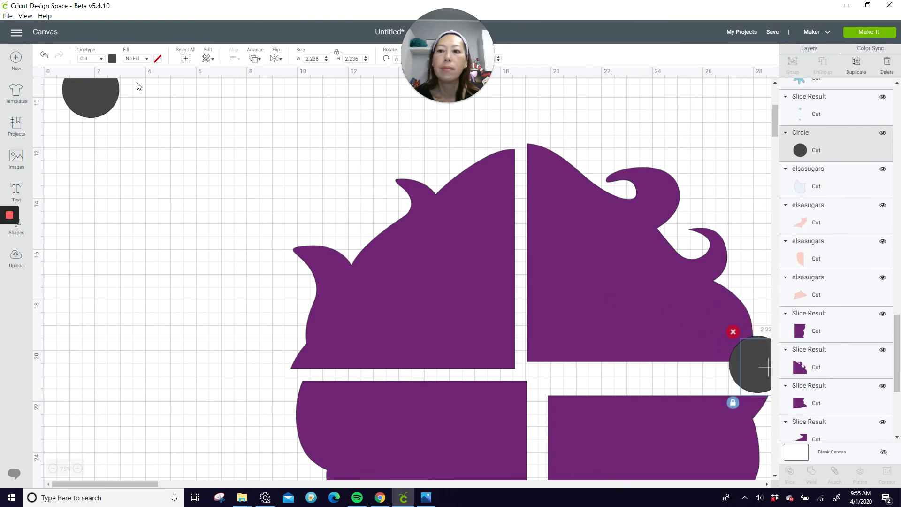
left_click_drag(117, 94, 774, 364)
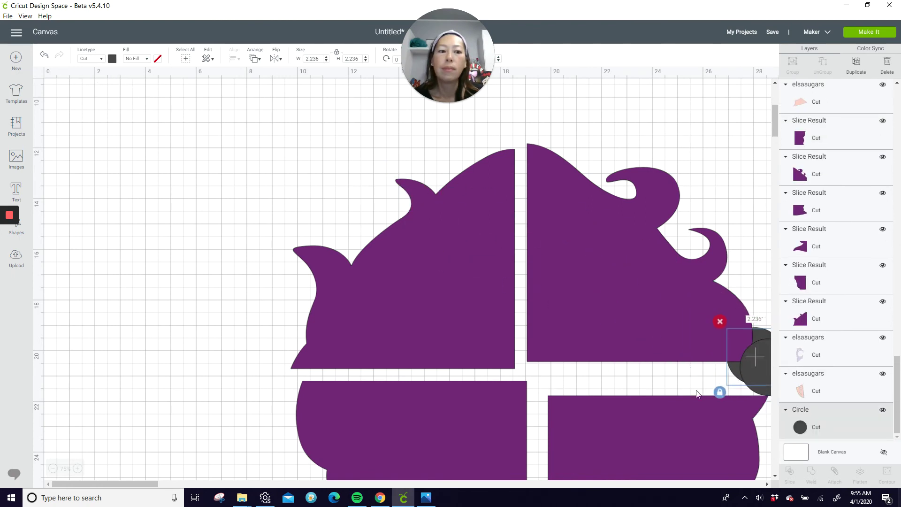
left_click_drag(130, 483, 213, 484)
left_click_drag(303, 369, 675, 415)
left_click_drag(213, 482, 312, 482)
left_click_drag(92, 422, 625, 394)
left_click_drag(278, 486, 326, 484)
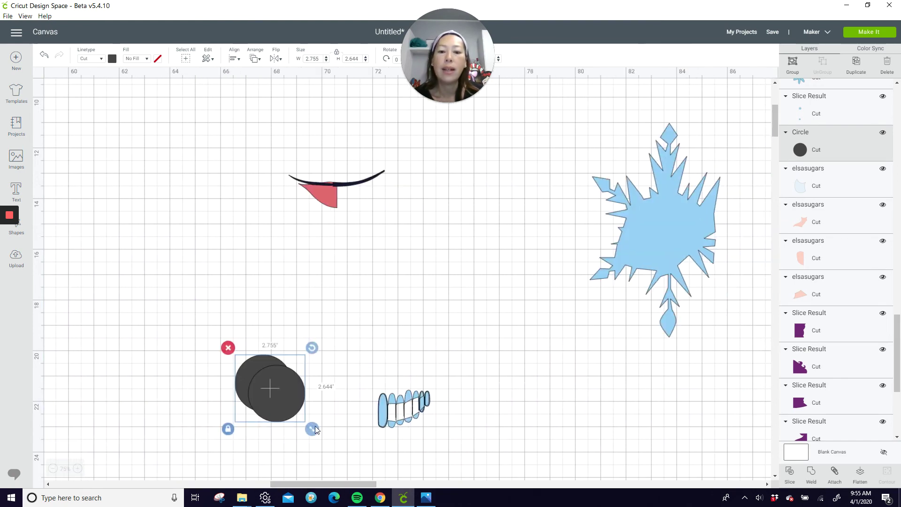
left_click_drag(283, 390, 470, 358)
left_click(483, 287)
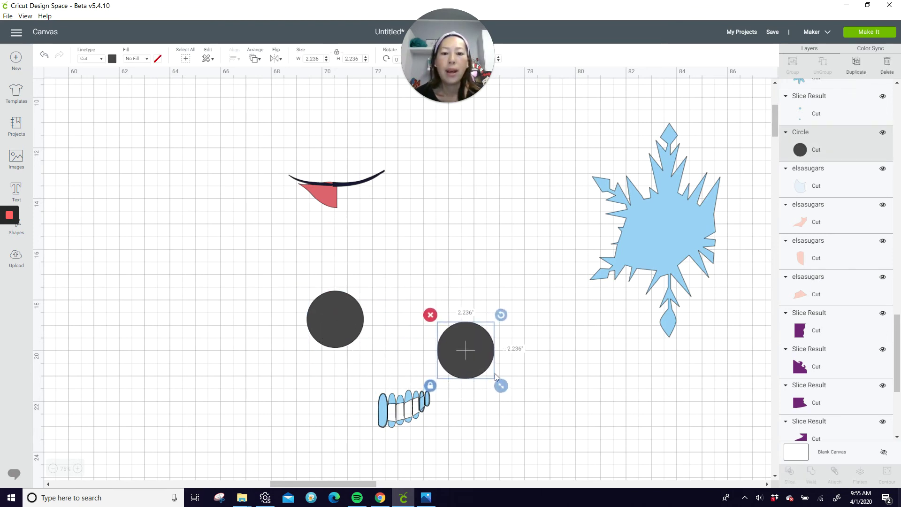
Step: Duplicate the nearest grey circle and reshape a copy into an ellipse about 0.44 by 1.18 inches over the second rib
left_click(855, 65)
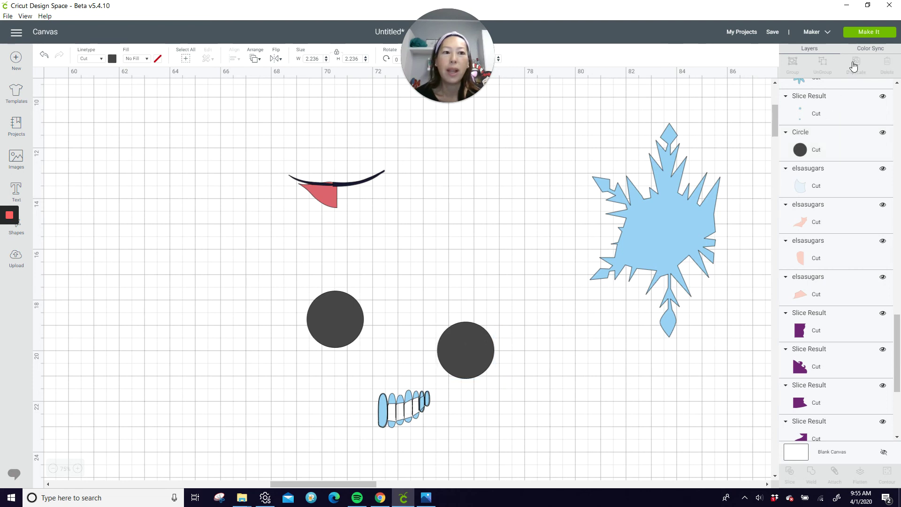
left_click_drag(485, 366, 458, 418)
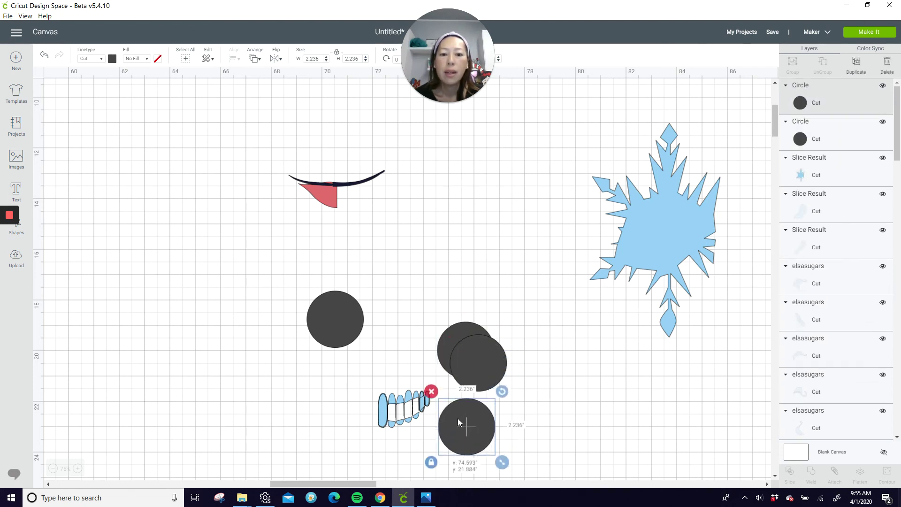
left_click(430, 465)
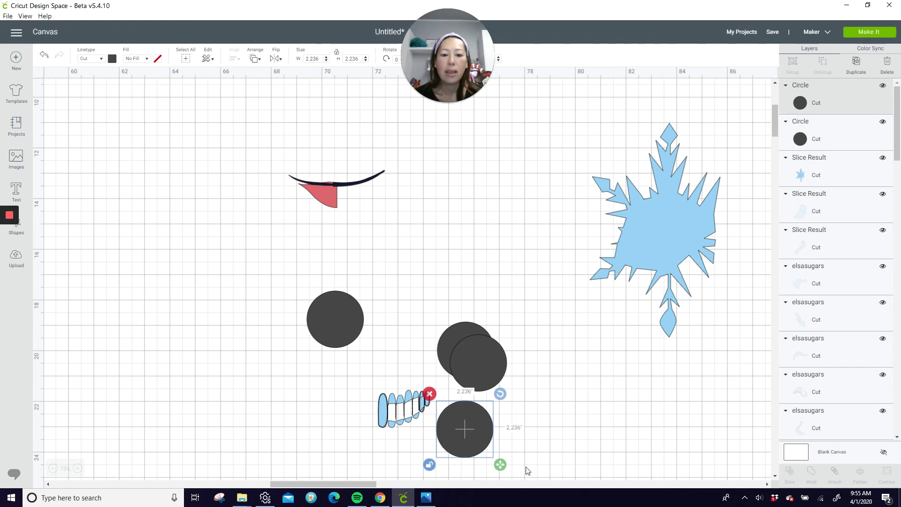
left_click_drag(501, 468, 463, 455)
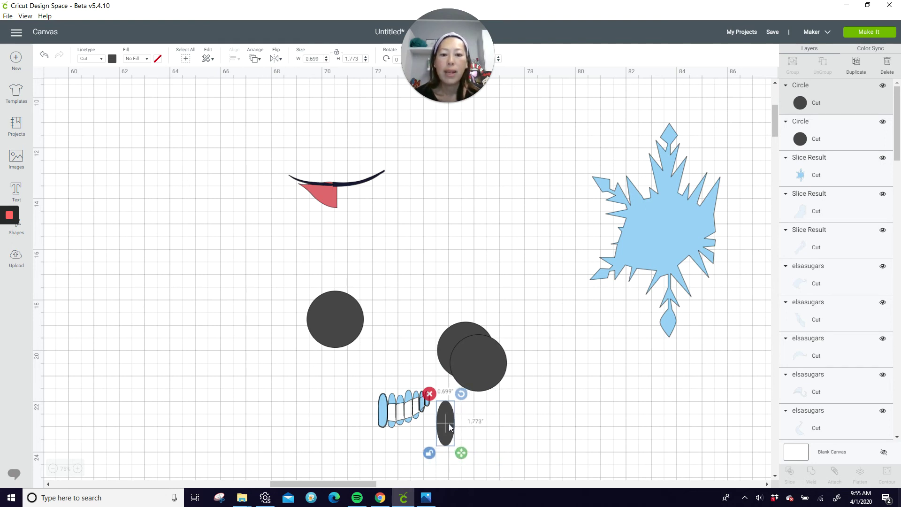
left_click_drag(469, 410, 396, 421)
left_click(540, 430)
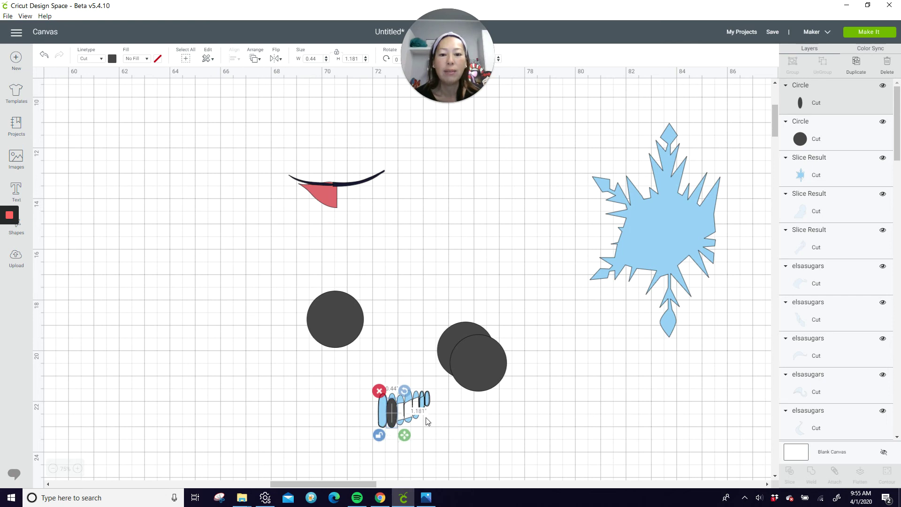
Step: Reshape the other circle copy into an ellipse about 0.46 by 1.03 inches and fit it over the third rib
left_click_drag(486, 373, 383, 424)
left_click(441, 422)
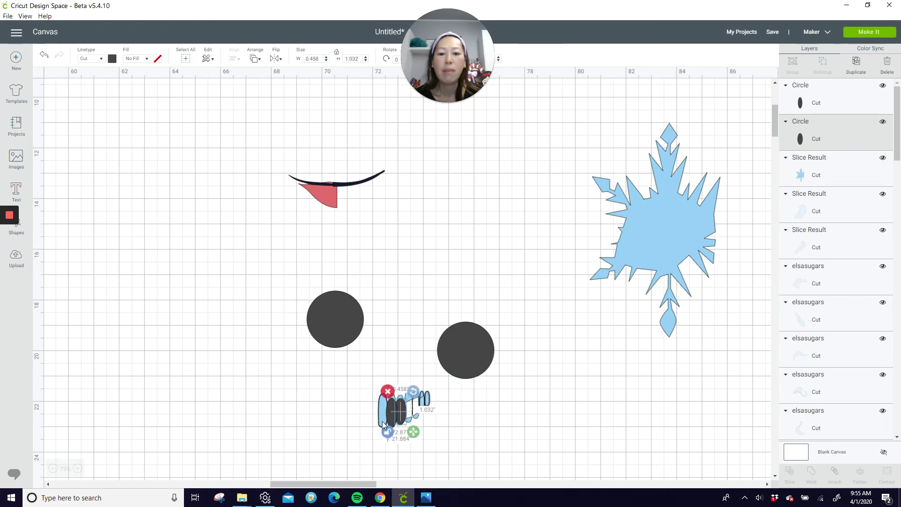
left_click(460, 413)
Step: Unlock the nearest full circle's proportions and fit it over the fourth rib as an ellipse about 0.35 by 1.13 inches
left_click(476, 354)
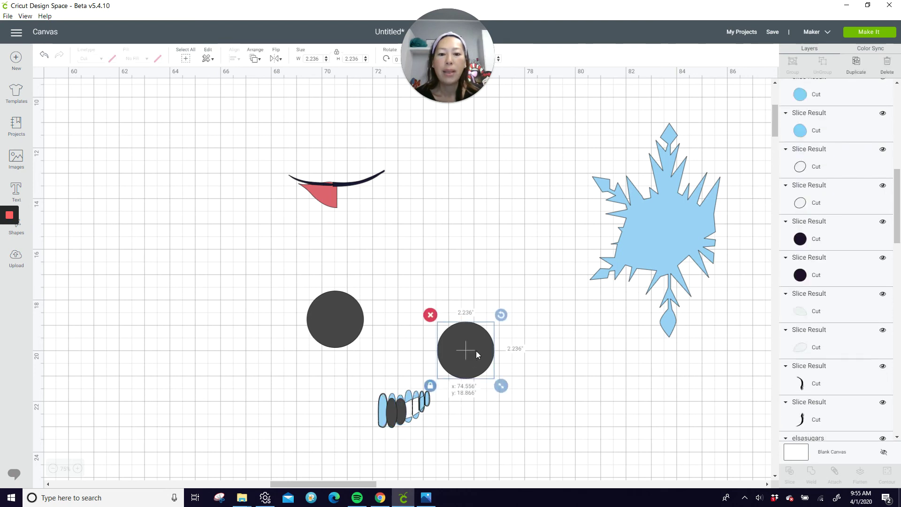
left_click_drag(476, 355, 498, 403)
left_click(453, 435)
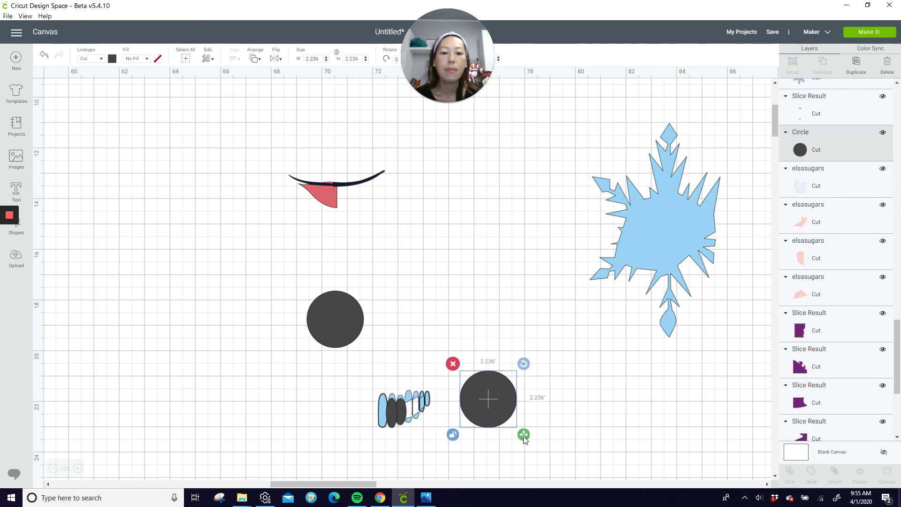
left_click_drag(523, 435, 407, 412)
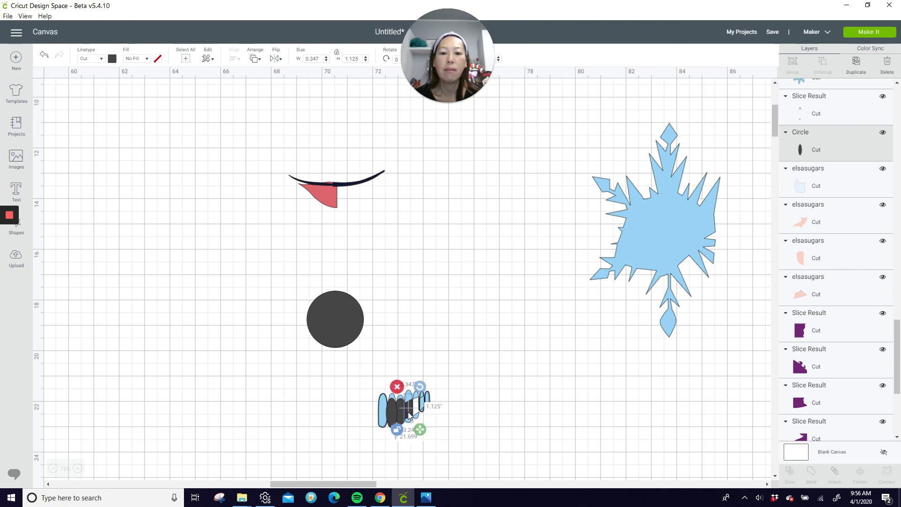
Step: Duplicate the fourth rib's ellipse, scale the copy to about 0.98 inches high, and place it over the fifth rib
left_click(853, 70)
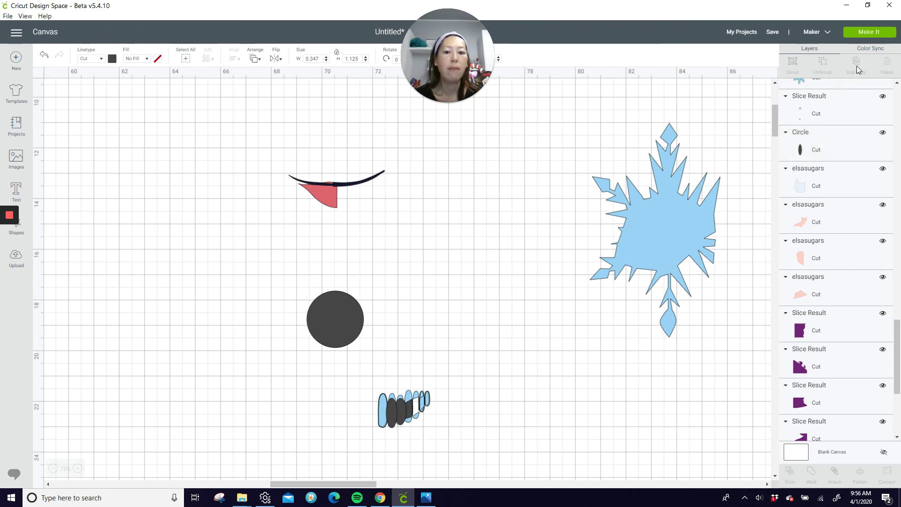
left_click(419, 411)
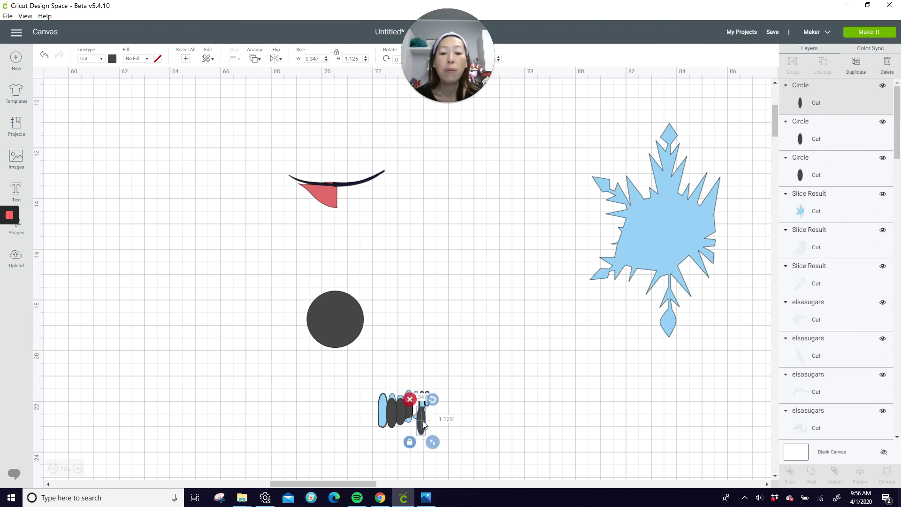
left_click_drag(420, 410, 427, 429)
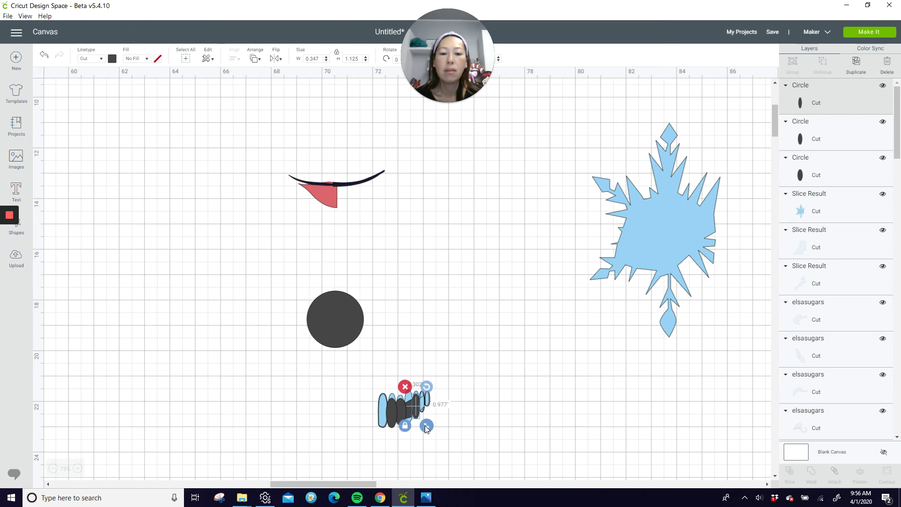
Step: Move the remaining grey circle beside the ribbed piece, unlock its proportions and duplicate it twice
left_click_drag(352, 324, 515, 378)
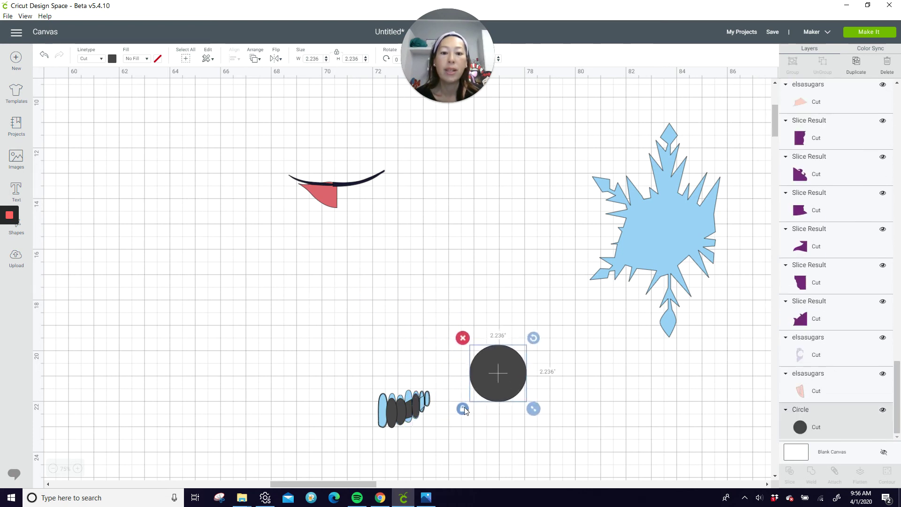
left_click(463, 409)
left_click(854, 69)
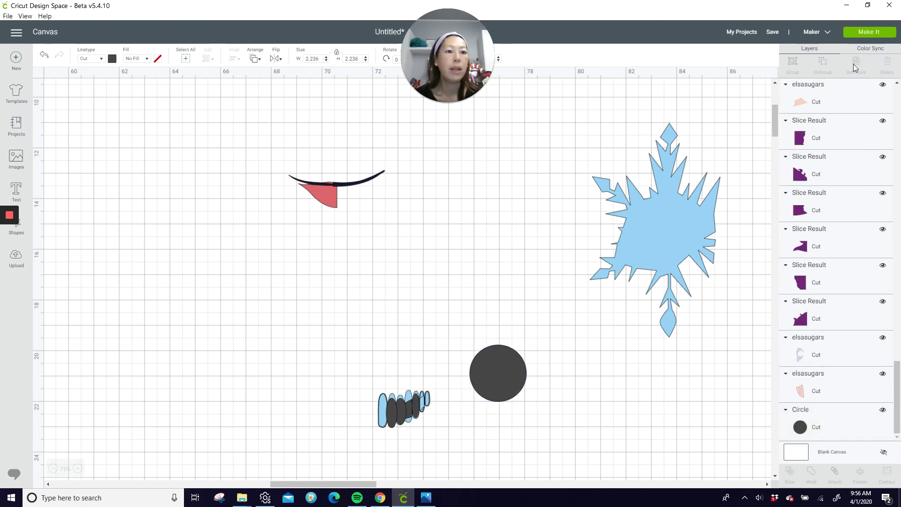
left_click(521, 369)
key("ctrl+d")
key("ctrl+d")
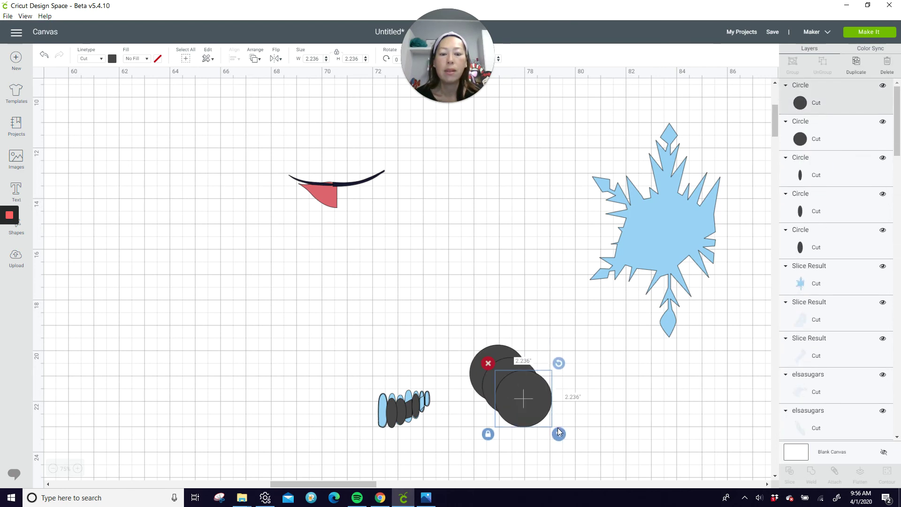
Step: Fit the two circle copies over the last two ribs as narrow ellipses, making the first about 0.29 by 0.70 inches
left_click_drag(559, 434, 434, 420)
left_click(488, 401)
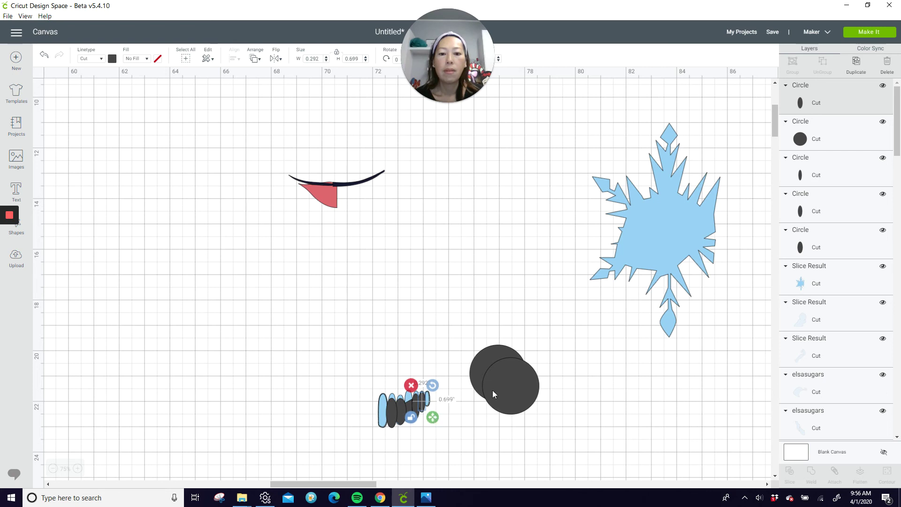
left_click_drag(492, 390, 474, 410)
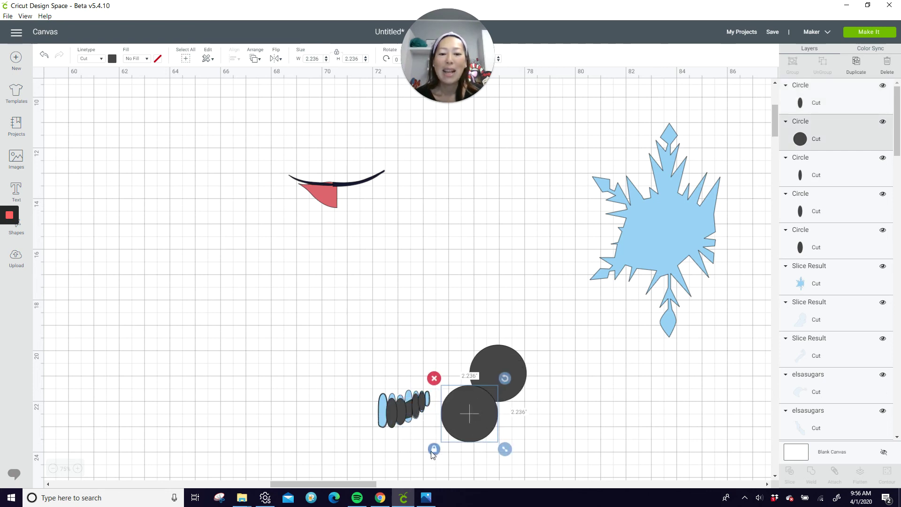
left_click_drag(505, 449, 432, 404)
left_click_drag(429, 403, 429, 401)
left_click(459, 411)
left_click(508, 378)
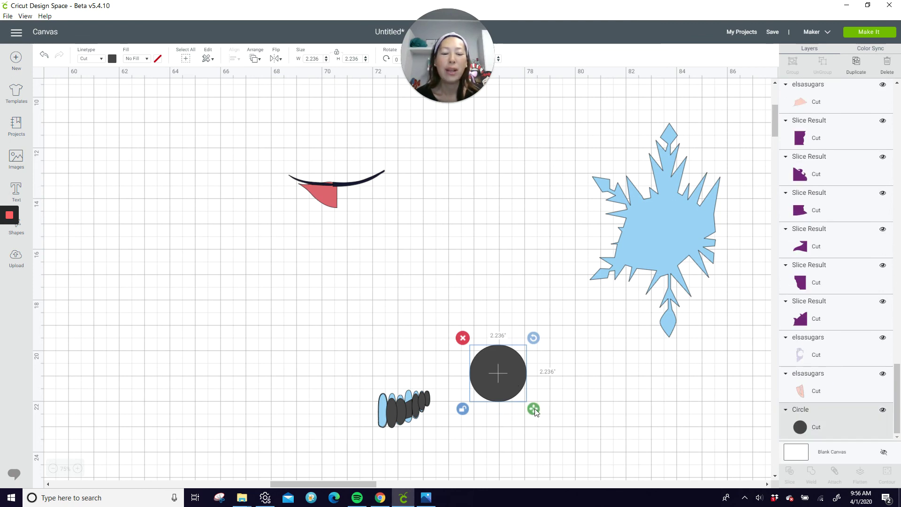
Step: Fit the last grey circle over the first rib as a narrow ellipse and weld all the ribbed piece's parts into one shape
left_click_drag(534, 409, 347, 434)
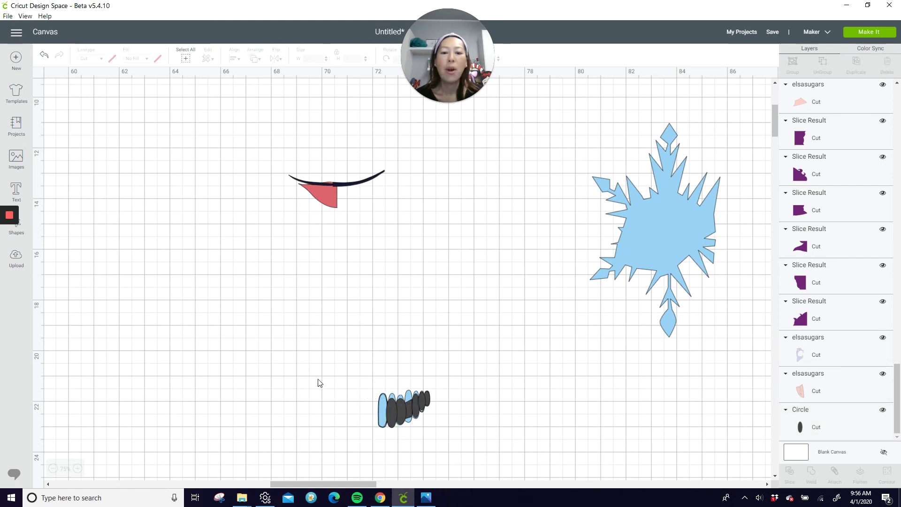
left_click_drag(317, 377, 503, 455)
left_click(811, 474)
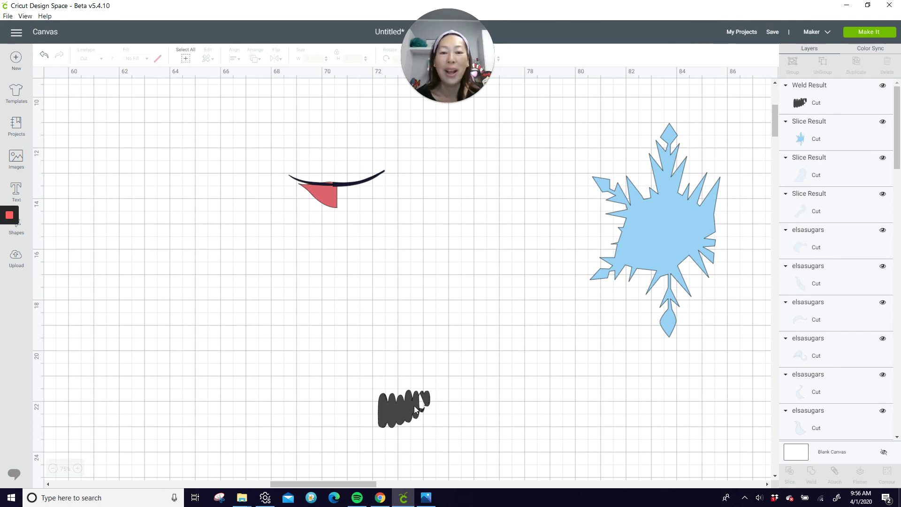
left_click_drag(414, 405, 375, 381)
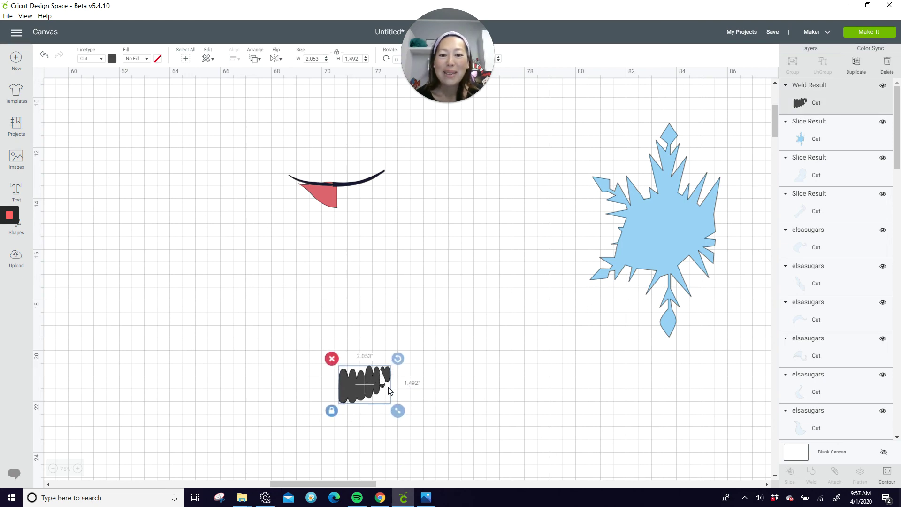
Step: Try hiding the contour of the detached section covering the last two ribs in the welded ribbed piece
left_click(886, 473)
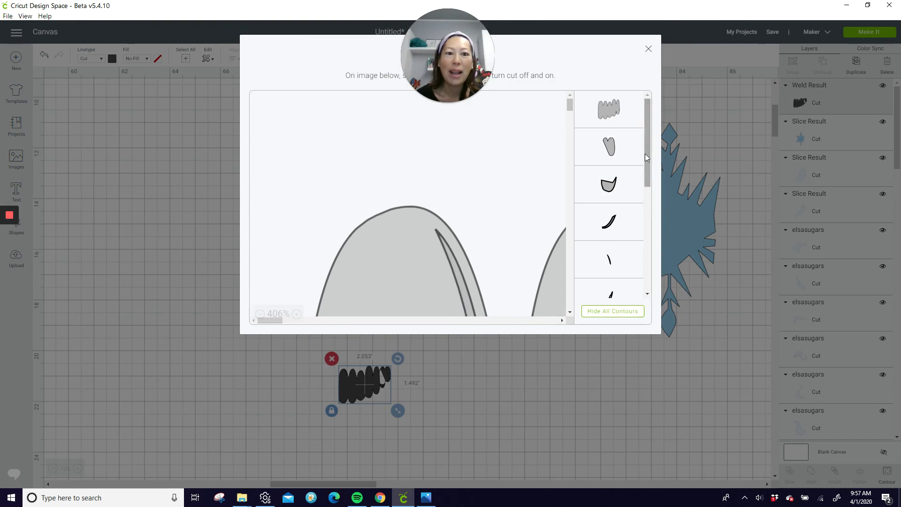
scroll(628, 178, "down", 2)
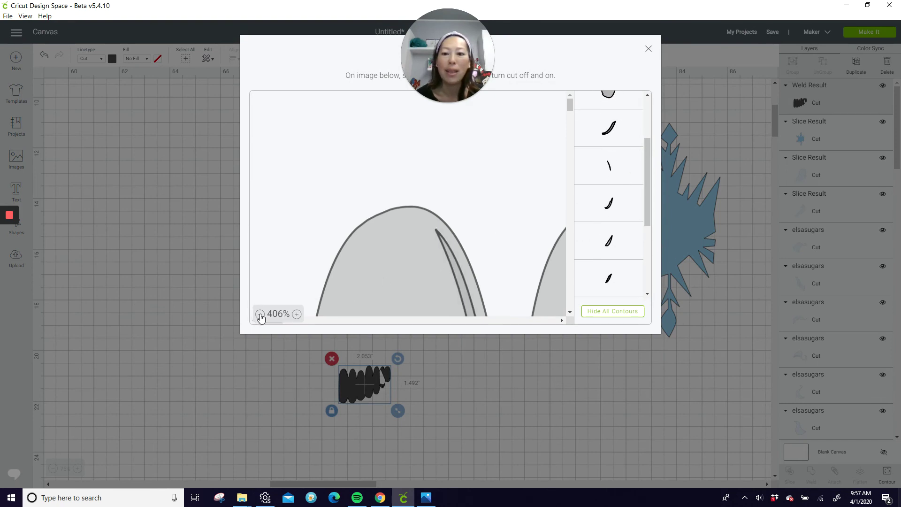
left_click(260, 313)
left_click(260, 313)
left_click(259, 313)
left_click(260, 314)
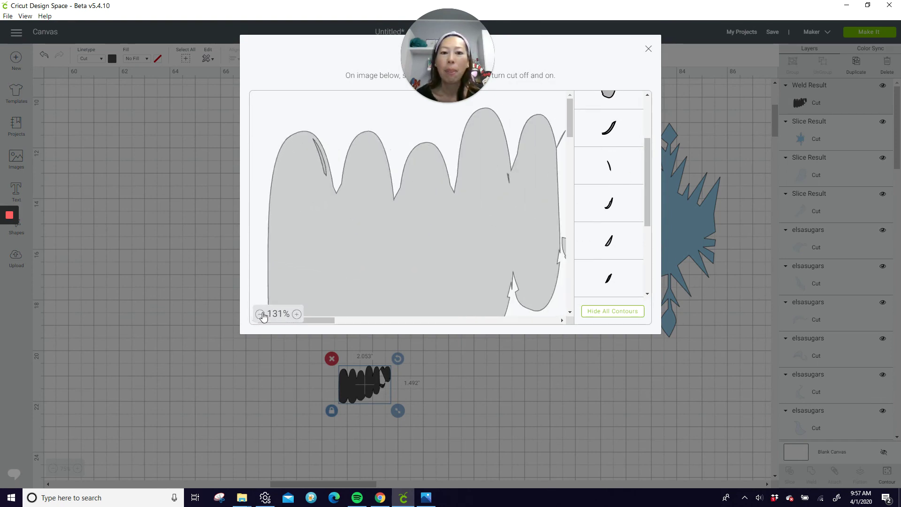
left_click(259, 314)
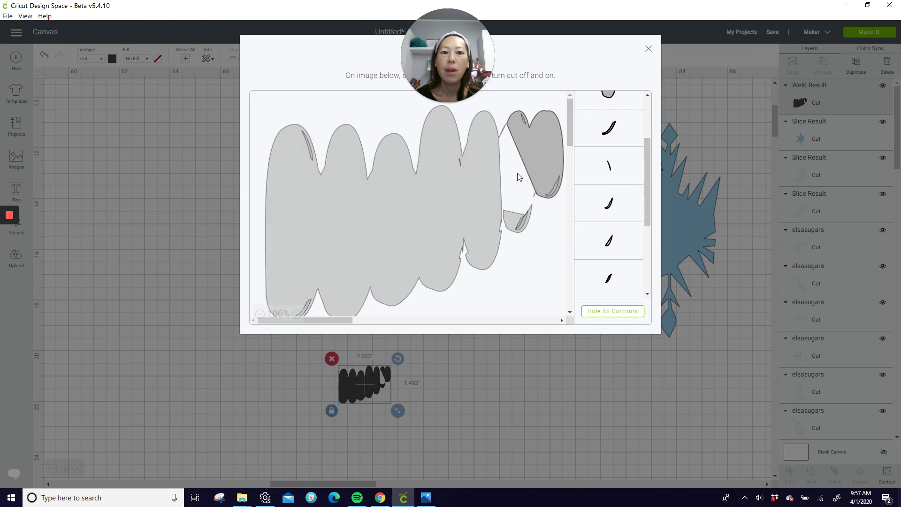
left_click(519, 177)
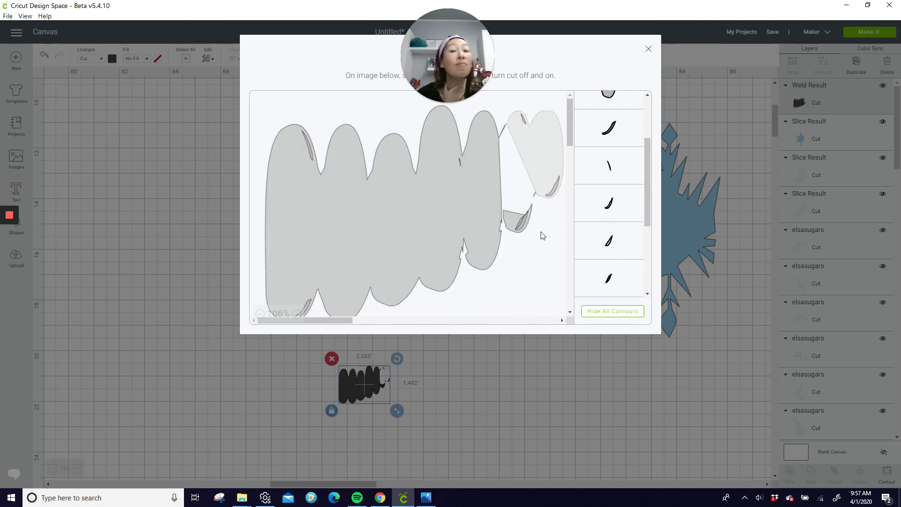
left_click(648, 49)
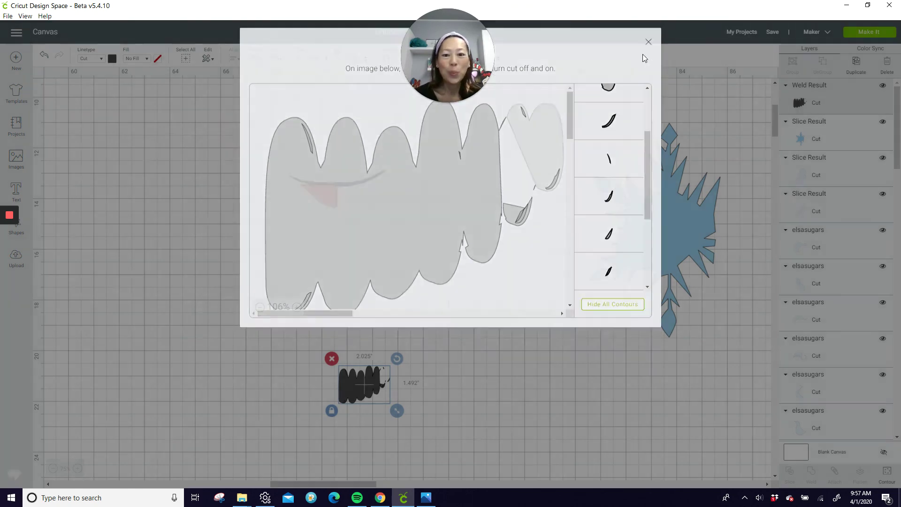
Step: Try hiding all contours of the welded ribbed piece, and show them all again
left_click(886, 474)
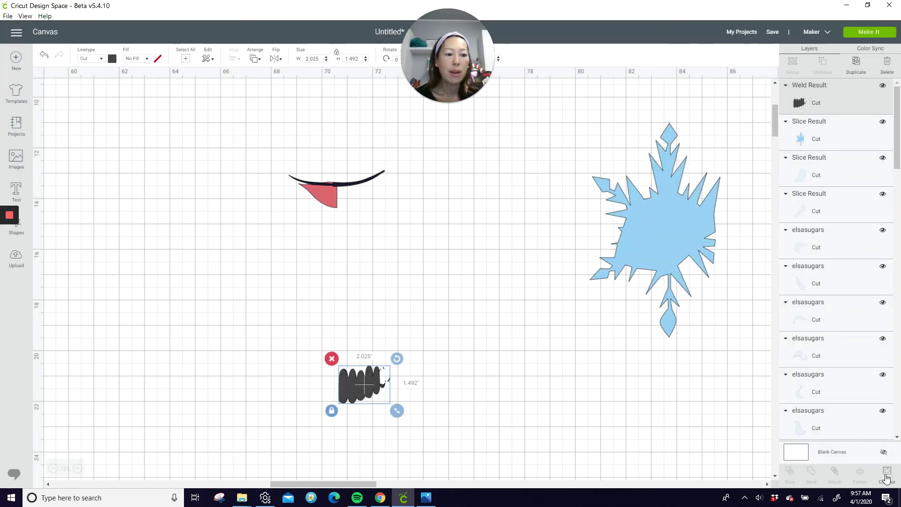
left_click(624, 311)
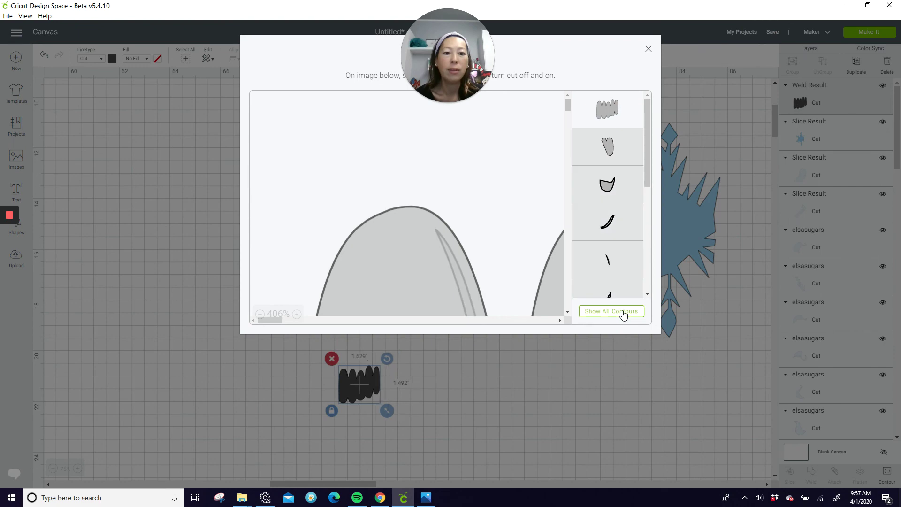
left_click(623, 312)
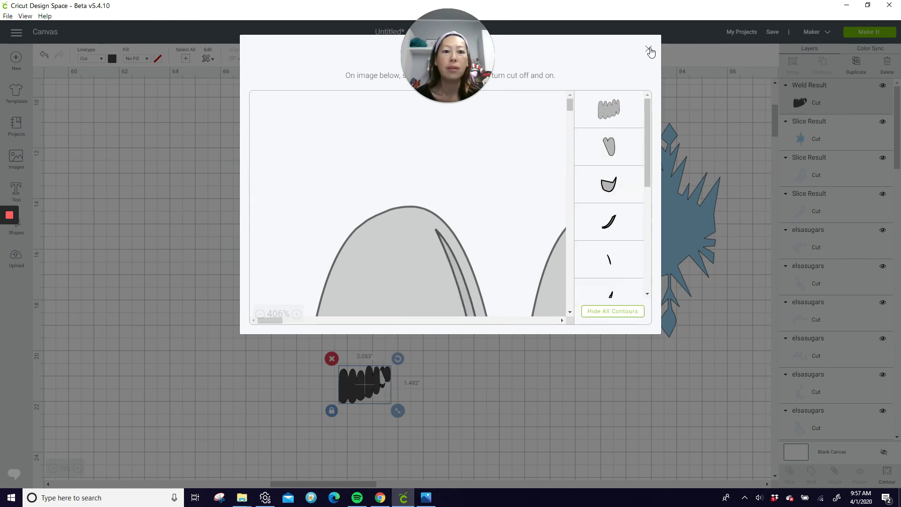
left_click(649, 50)
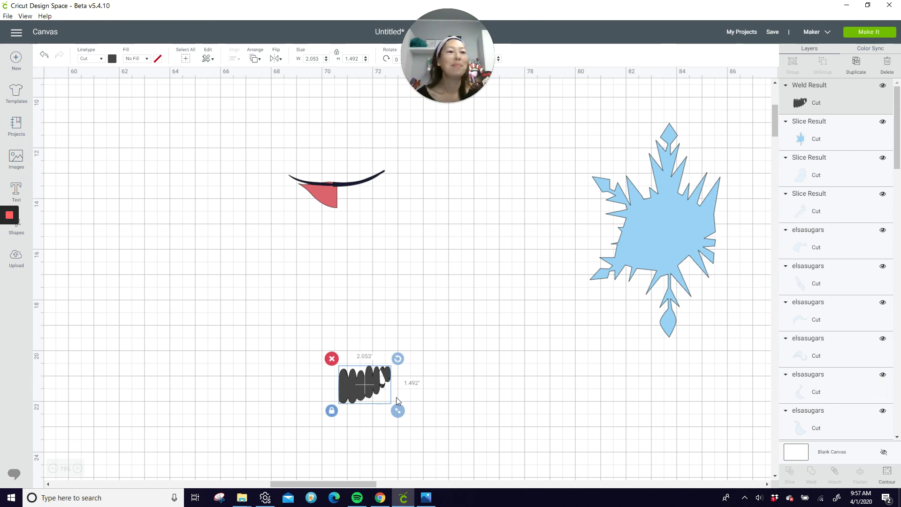
Step: Send the project to mat preparation and set the first mat's material size to 12" x 24"
left_click(869, 32)
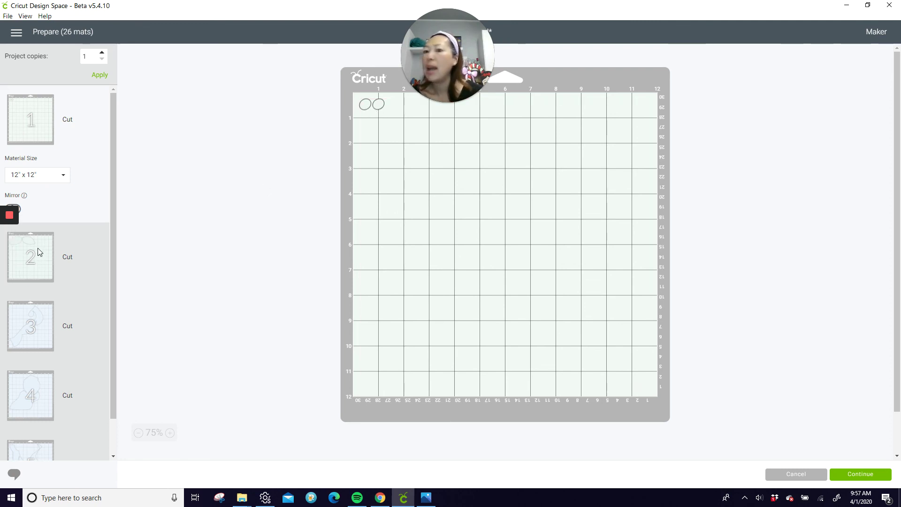
left_click(59, 263)
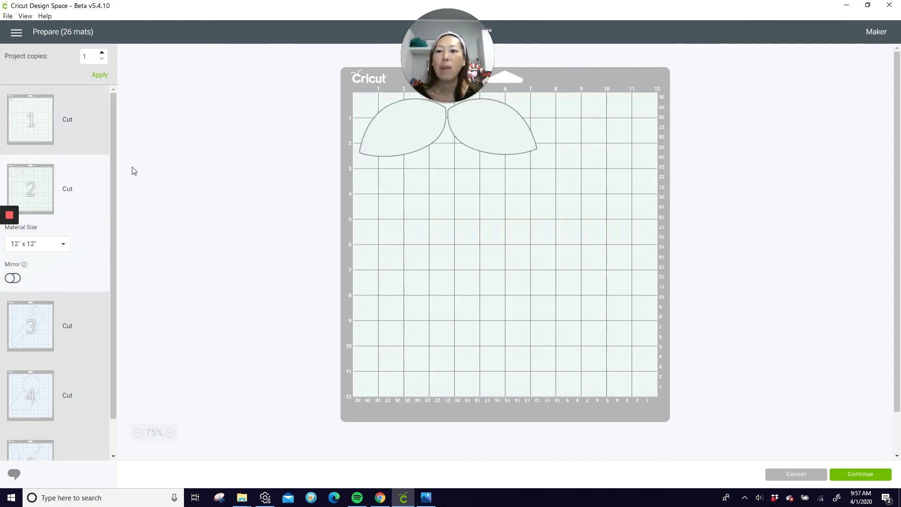
left_click(54, 132)
left_click(65, 174)
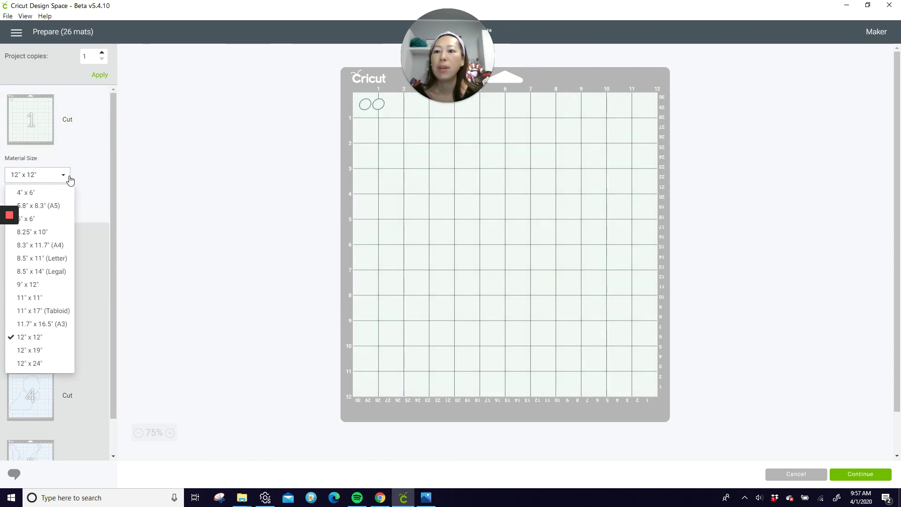
left_click(49, 364)
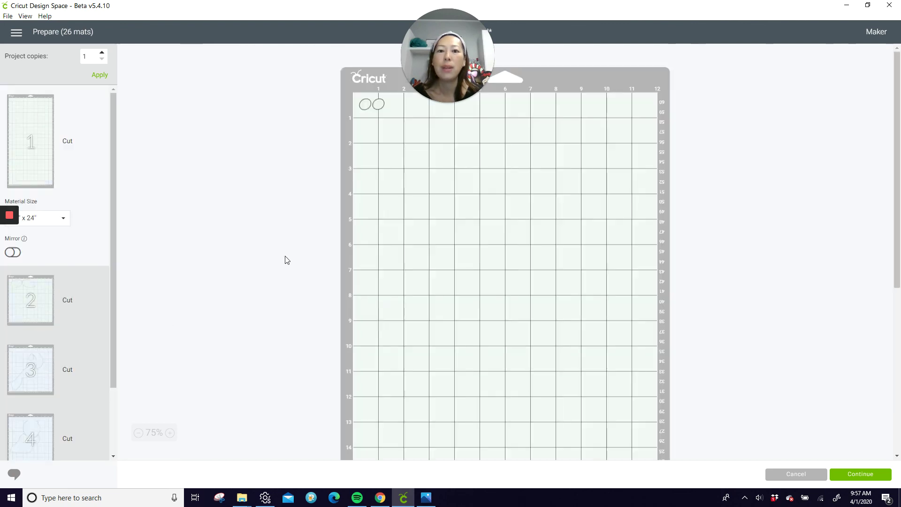
scroll(493, 254, "down", 6)
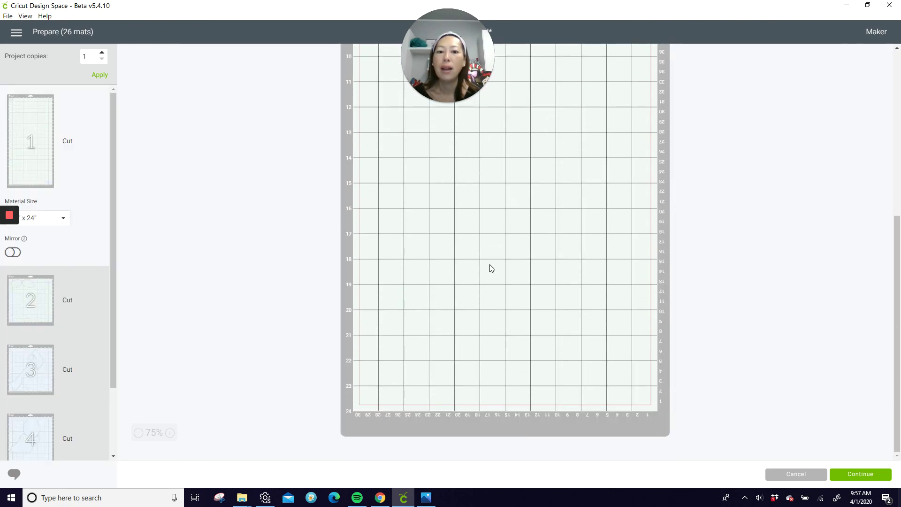
scroll(490, 266, "up", 6)
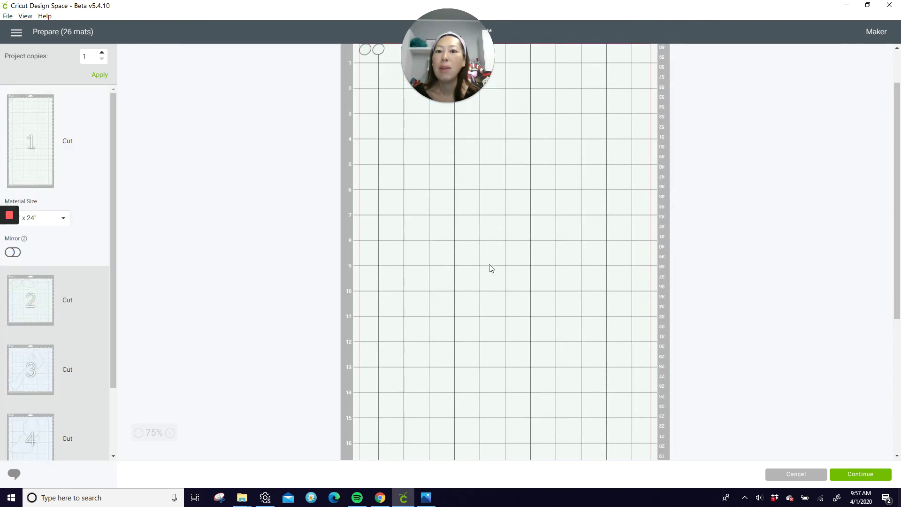
Step: Move the first leaf-shaped piece from mat 2 to the 12" x 24" mat 1
left_click(42, 307)
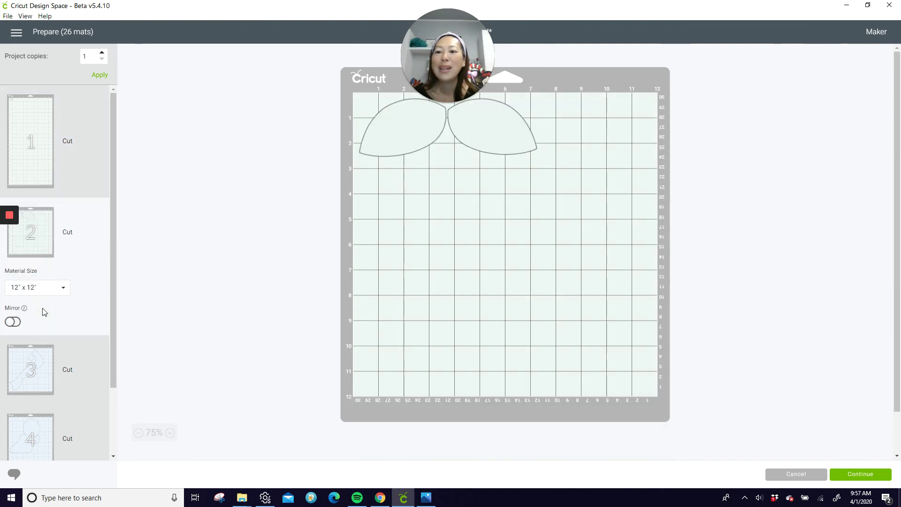
left_click(403, 126)
left_click(355, 94)
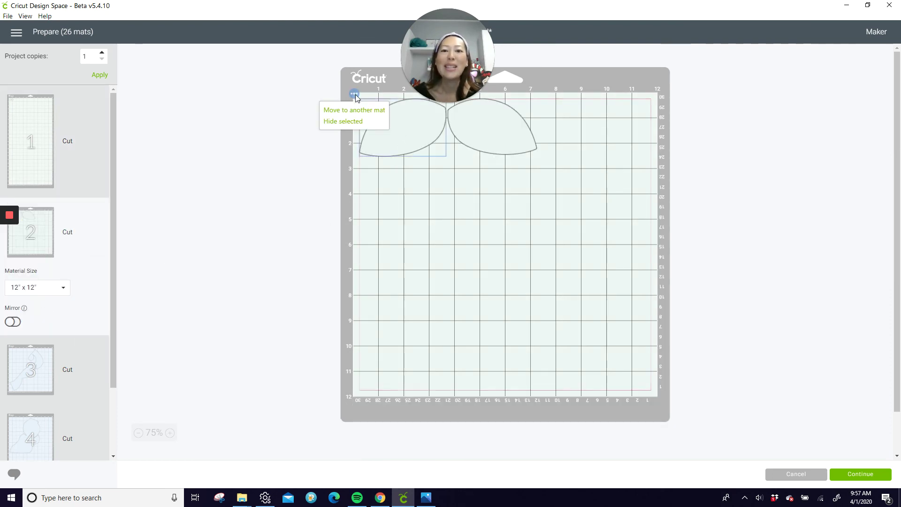
left_click(359, 111)
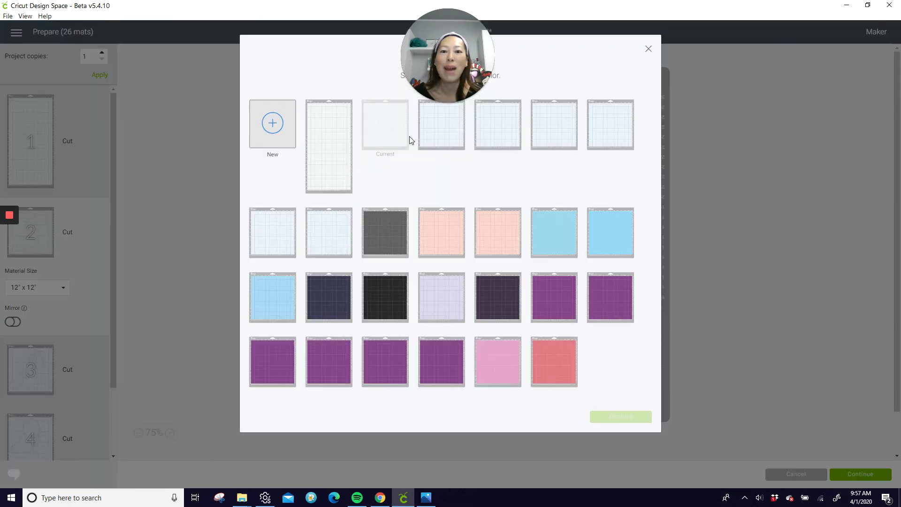
left_click(333, 137)
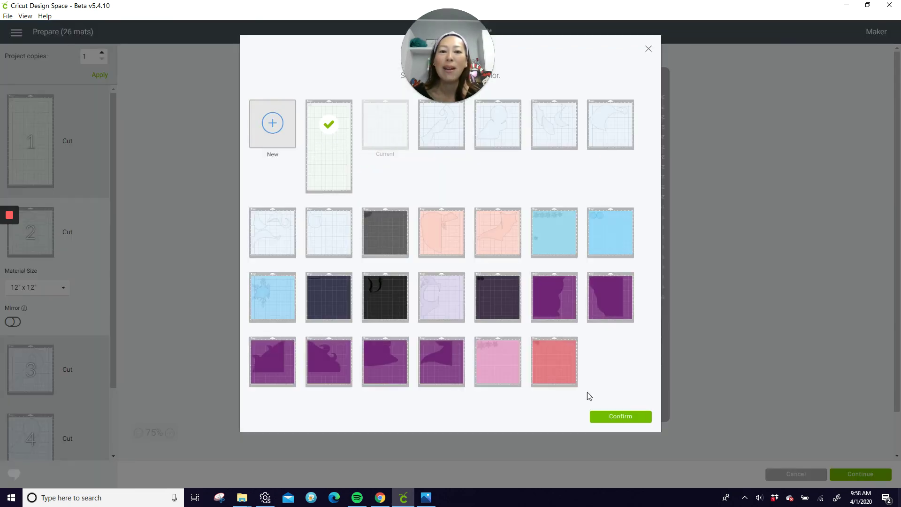
left_click(633, 416)
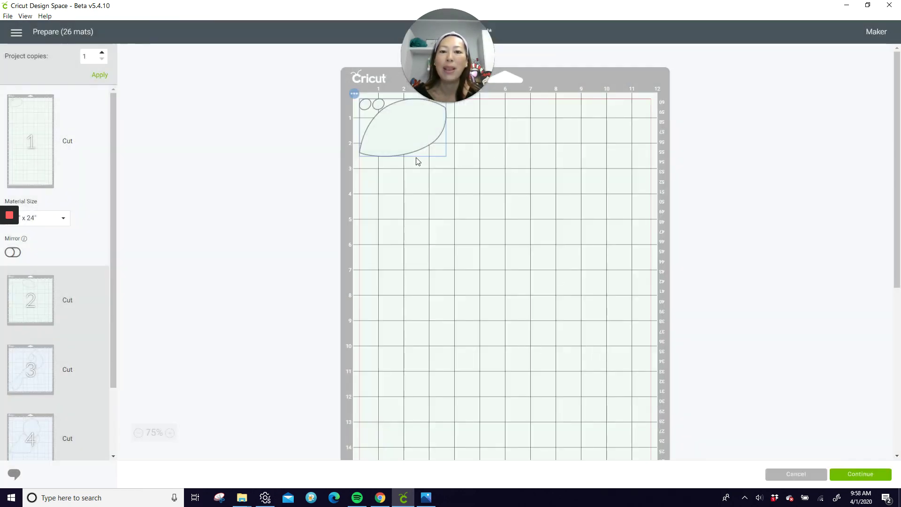
Step: Move the remaining leaf-shaped piece from mat 2 to mat 1 and place it directly below the first leaf
left_click(43, 300)
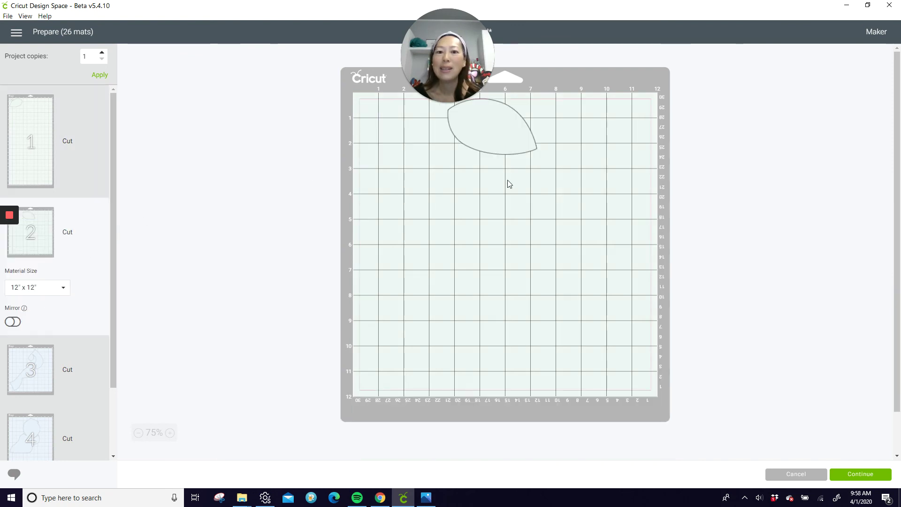
left_click(521, 141)
left_click_drag(488, 122, 462, 206)
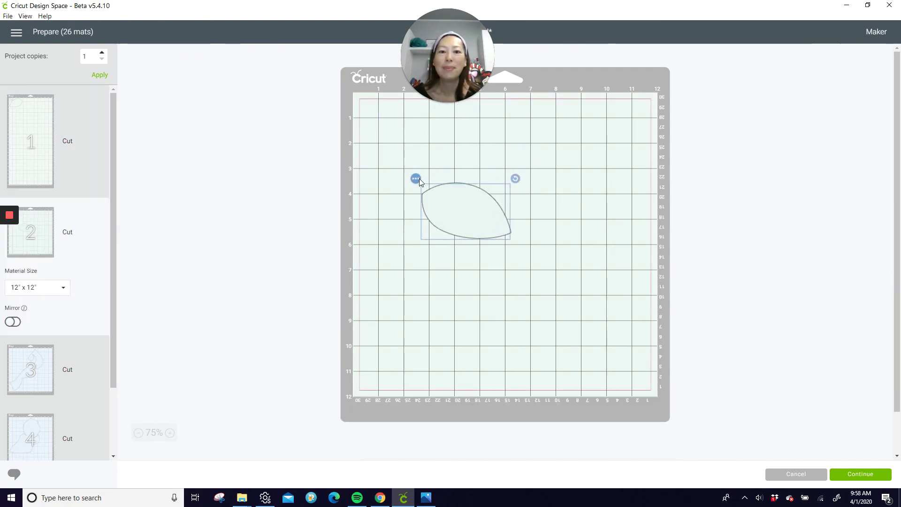
left_click(416, 178)
left_click(398, 196)
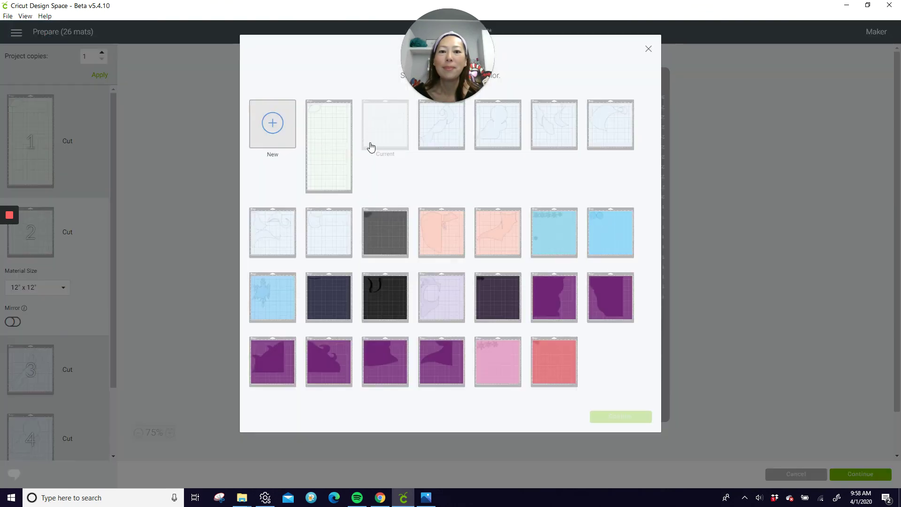
left_click(340, 150)
left_click(621, 417)
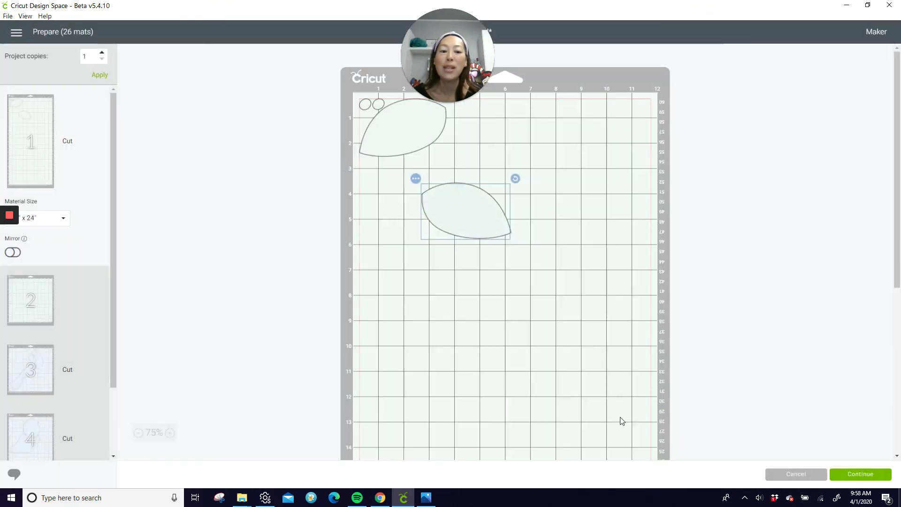
left_click_drag(422, 192, 399, 187)
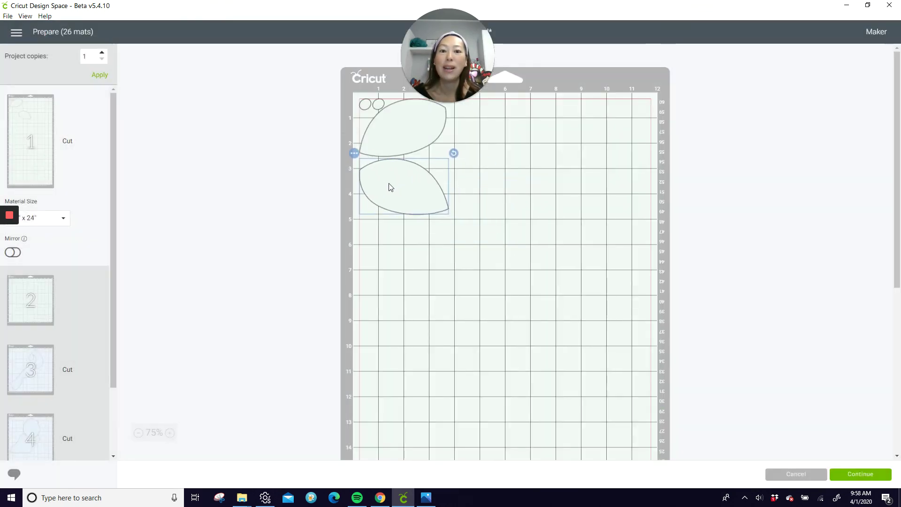
Step: Review the piece layouts on the other mats, including mats 3, 5, 9, 10 and 12
left_click(44, 354)
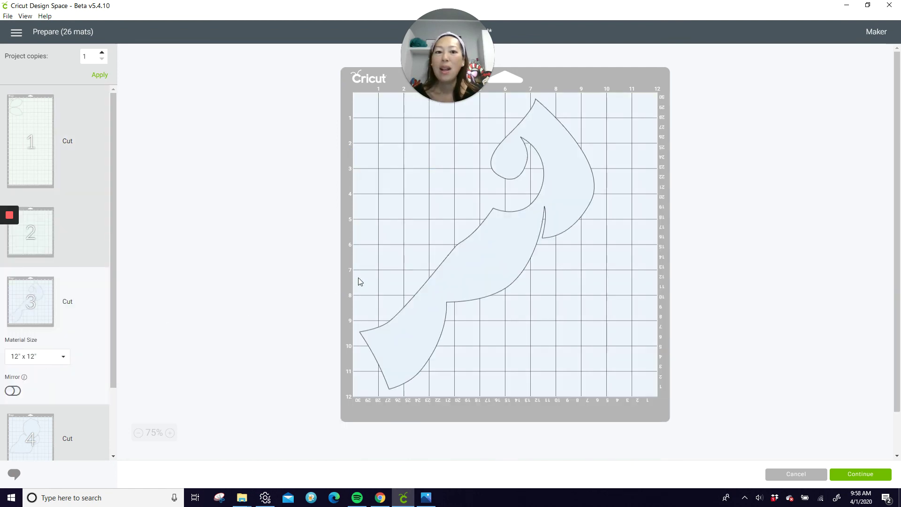
scroll(28, 329, "down", 2)
left_click(50, 421)
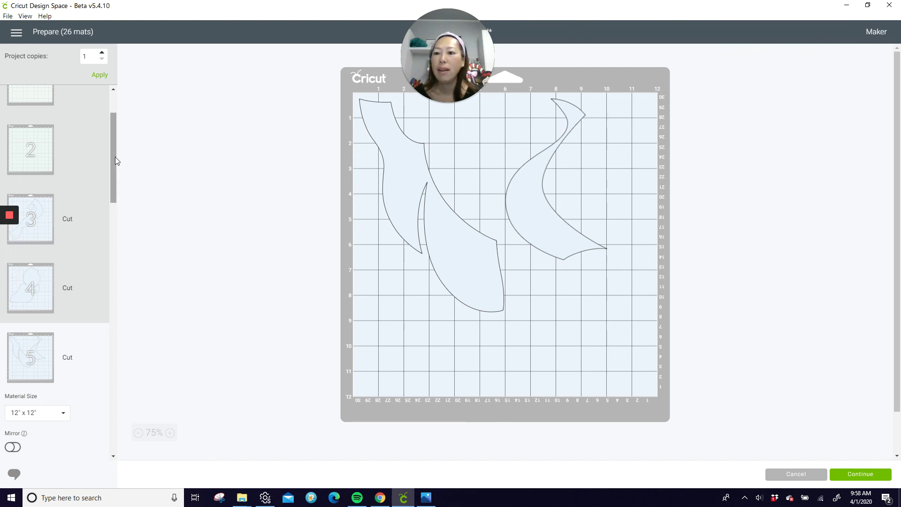
left_click_drag(114, 159, 123, 237)
scroll(111, 239, "down", 3)
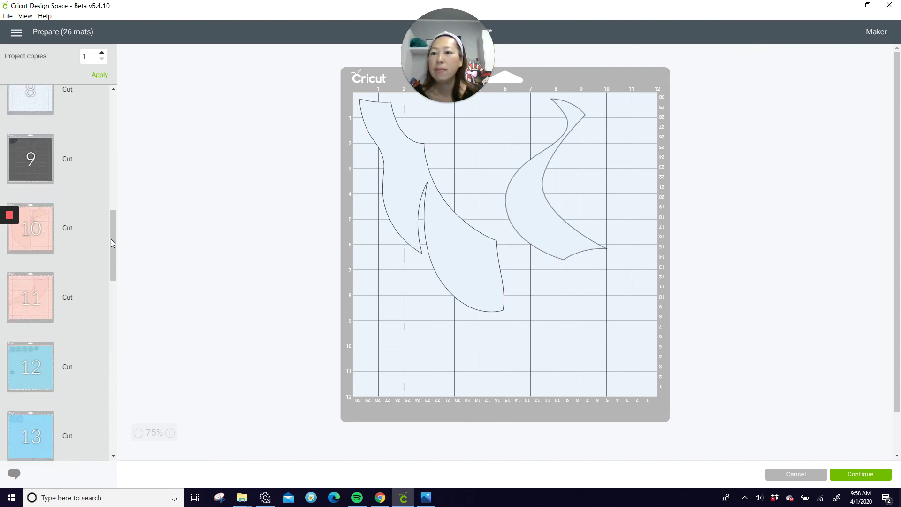
left_click(41, 153)
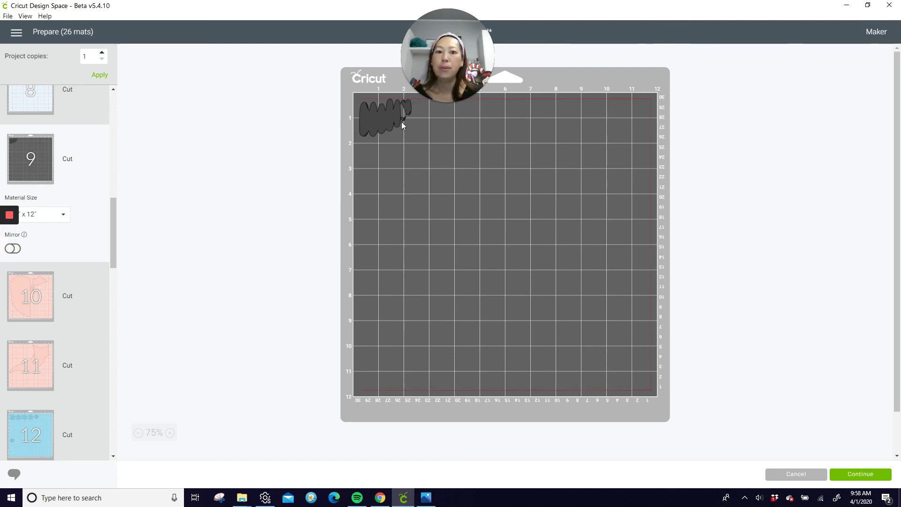
left_click(56, 297)
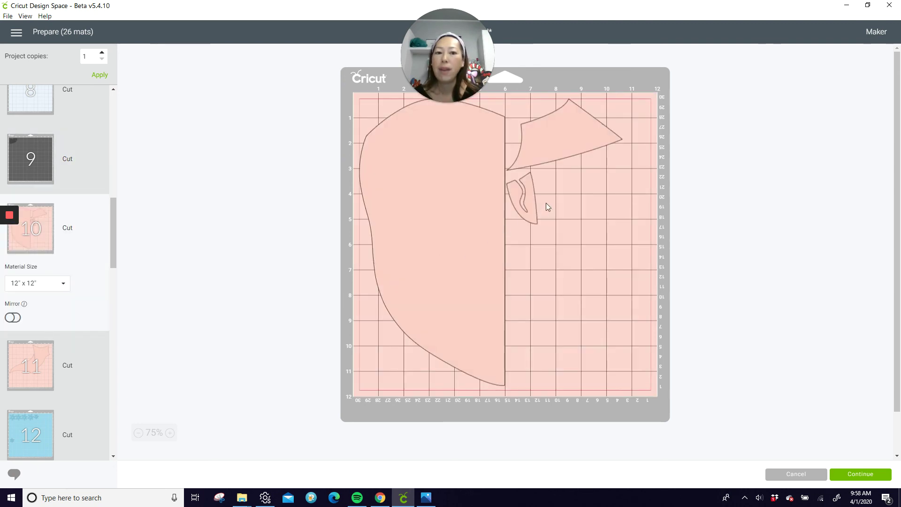
scroll(89, 376, "down", 2)
left_click(89, 375)
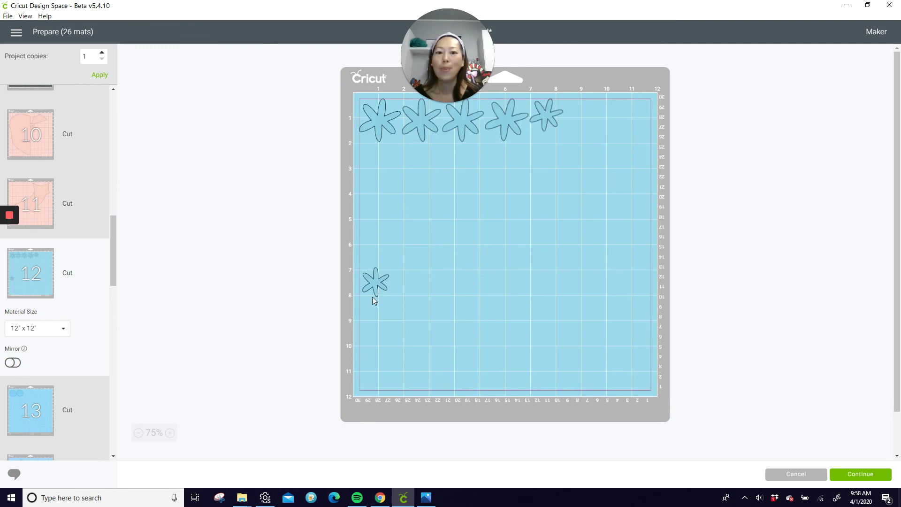
Step: Rearrange the flower pieces from the upper row on mat 12 into a single column along the mat's left edge, around the small flower
left_click_drag(415, 120, 373, 168)
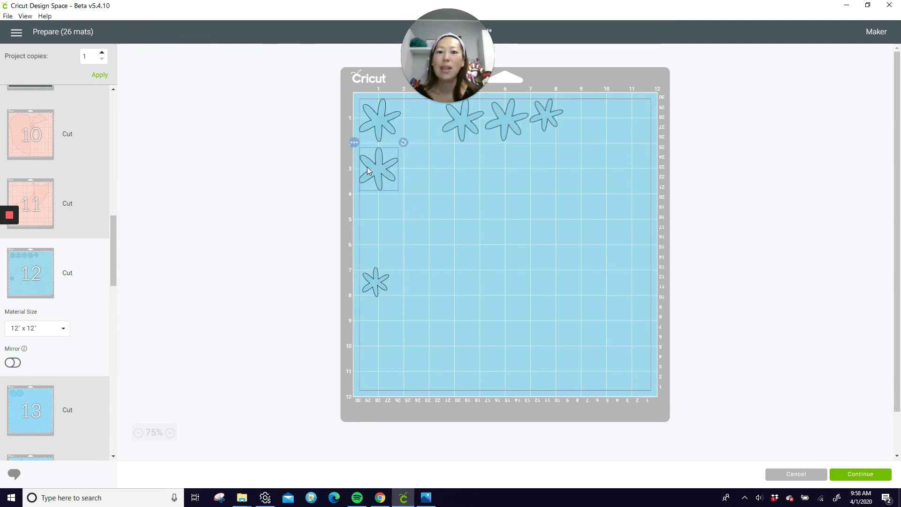
left_click_drag(447, 139, 364, 230)
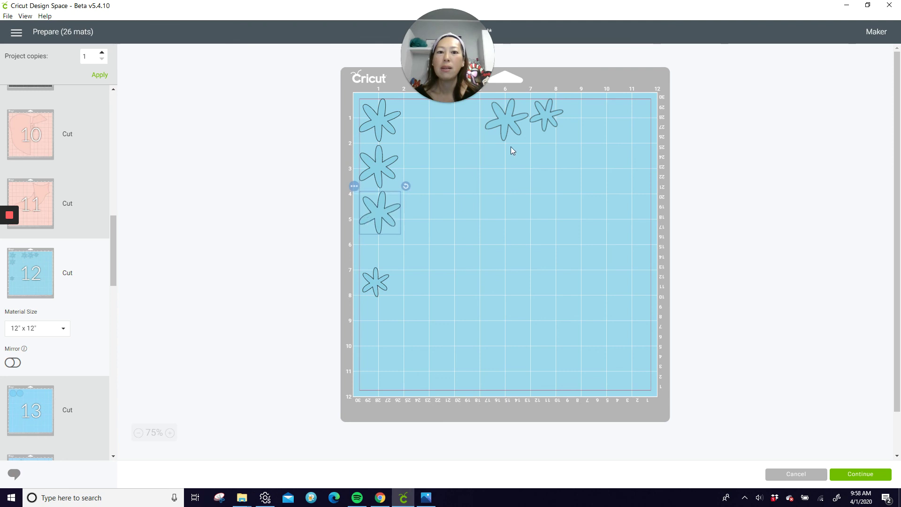
left_click_drag(499, 130, 373, 340)
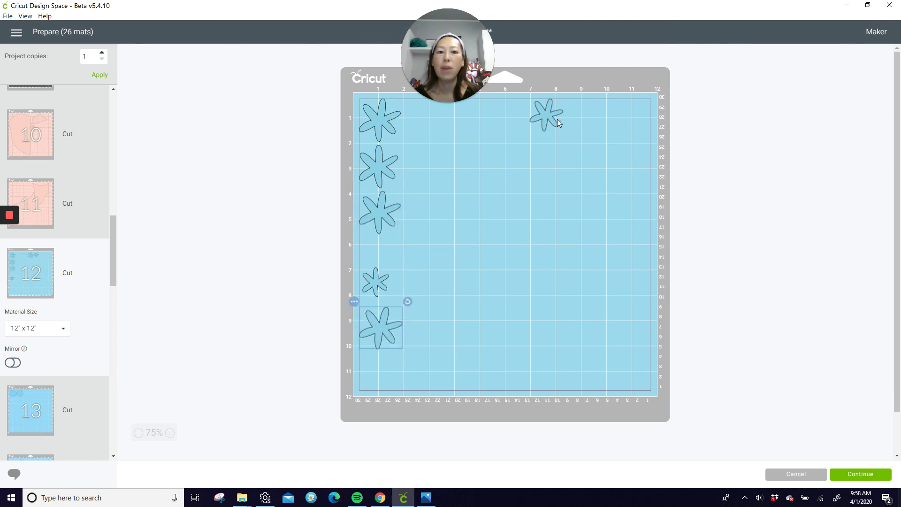
left_click_drag(544, 124, 402, 208)
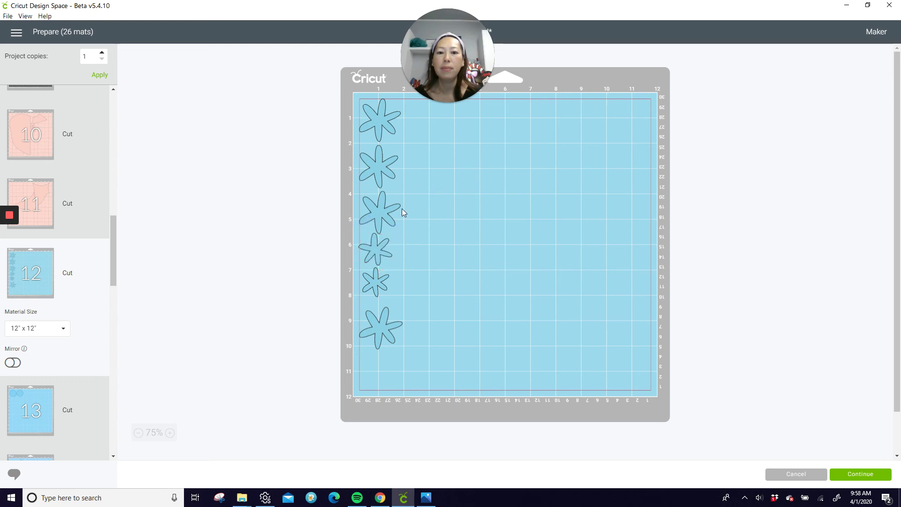
mouse_move(408, 98)
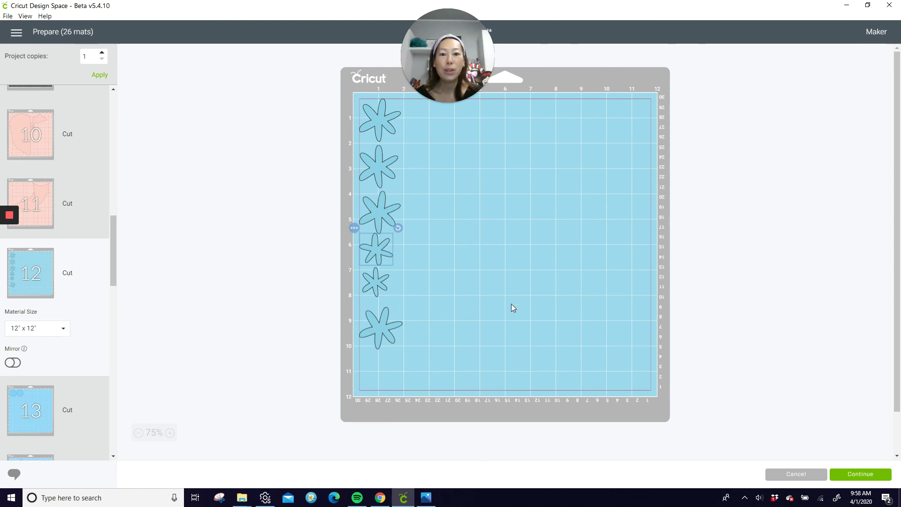
Step: Review the piece layouts on mats 16, 17 and 18 and look through the remaining mats up to 26
scroll(39, 383, "down", 4)
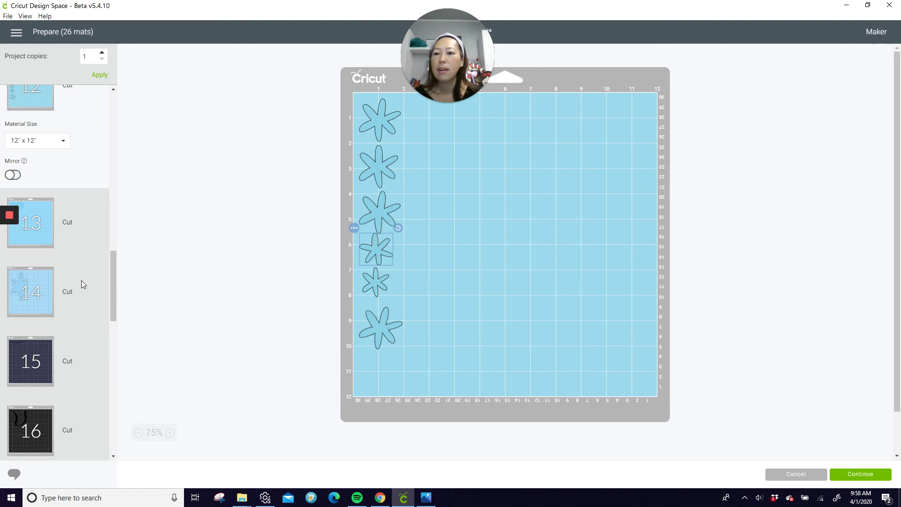
scroll(81, 291, "down", 3)
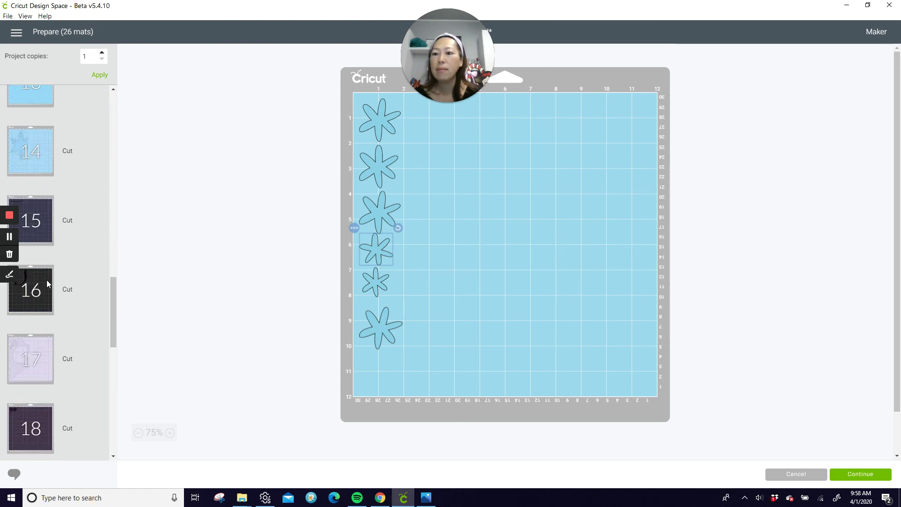
left_click(94, 308)
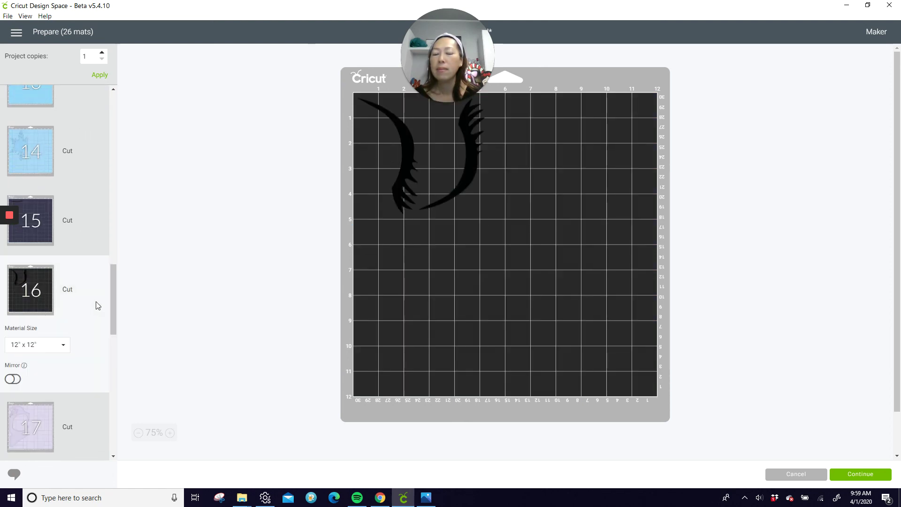
scroll(98, 306, "down", 2)
left_click(68, 331)
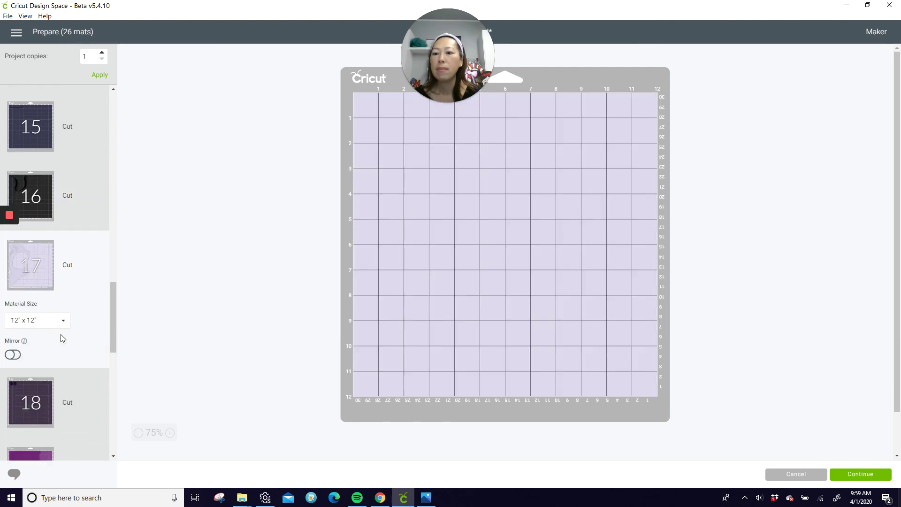
scroll(62, 336, "down", 2)
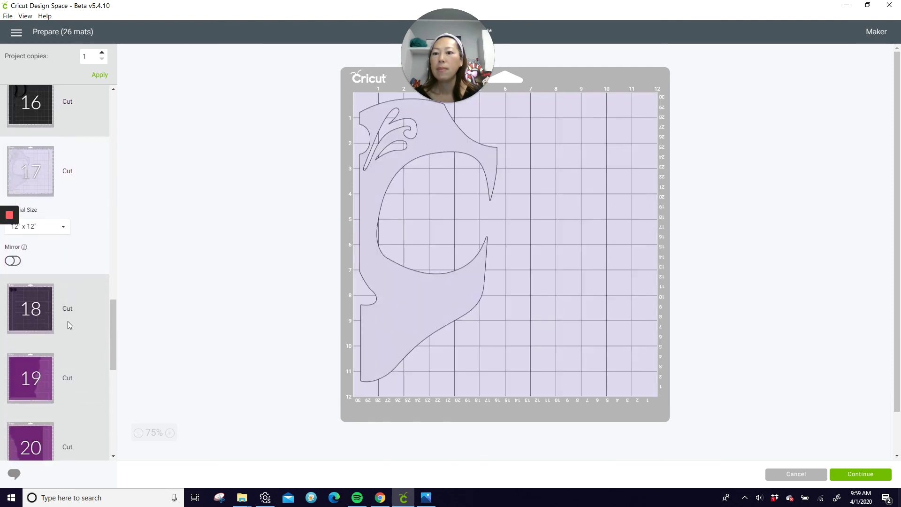
left_click(68, 321)
scroll(70, 331, "down", 3)
scroll(69, 333, "down", 3)
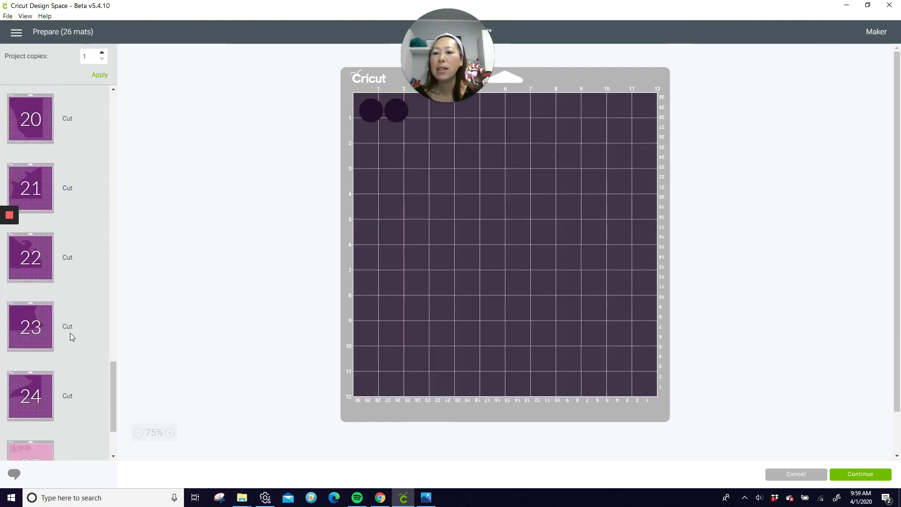
scroll(60, 398, "down", 2)
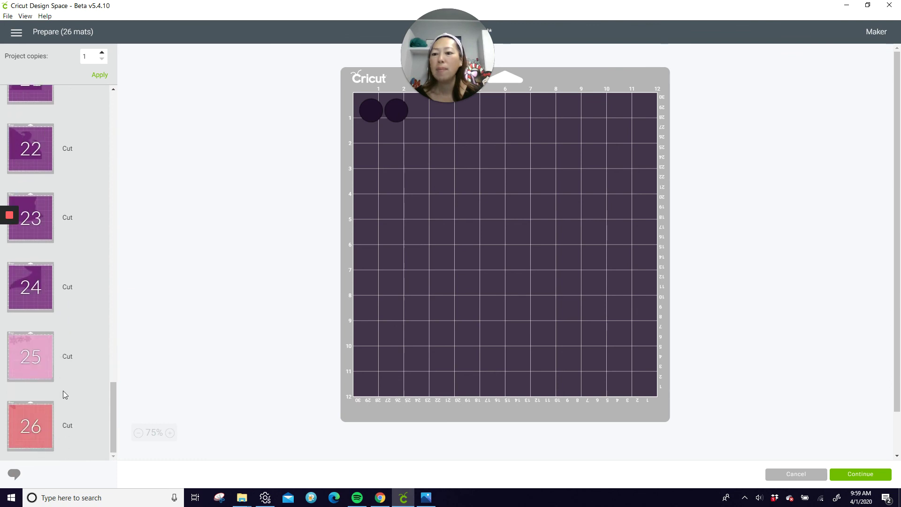
scroll(63, 390, "up", 5)
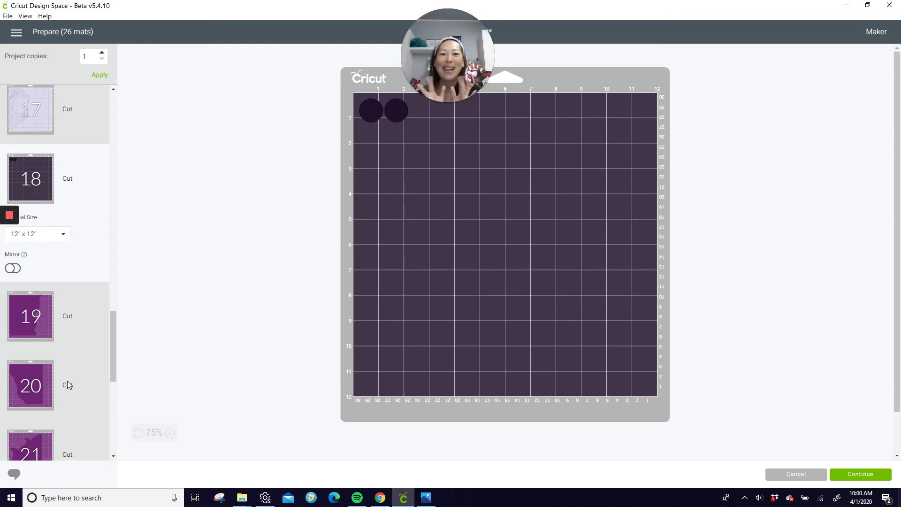
mouse_move(7, 230)
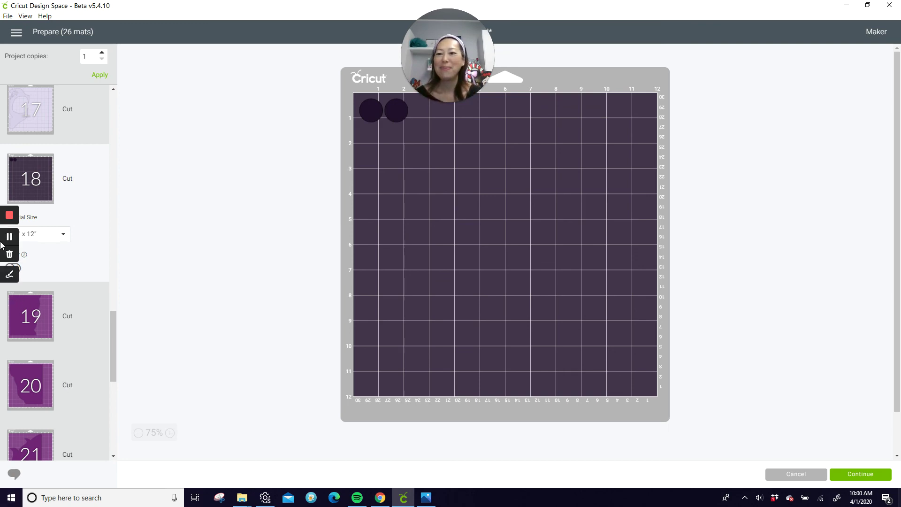